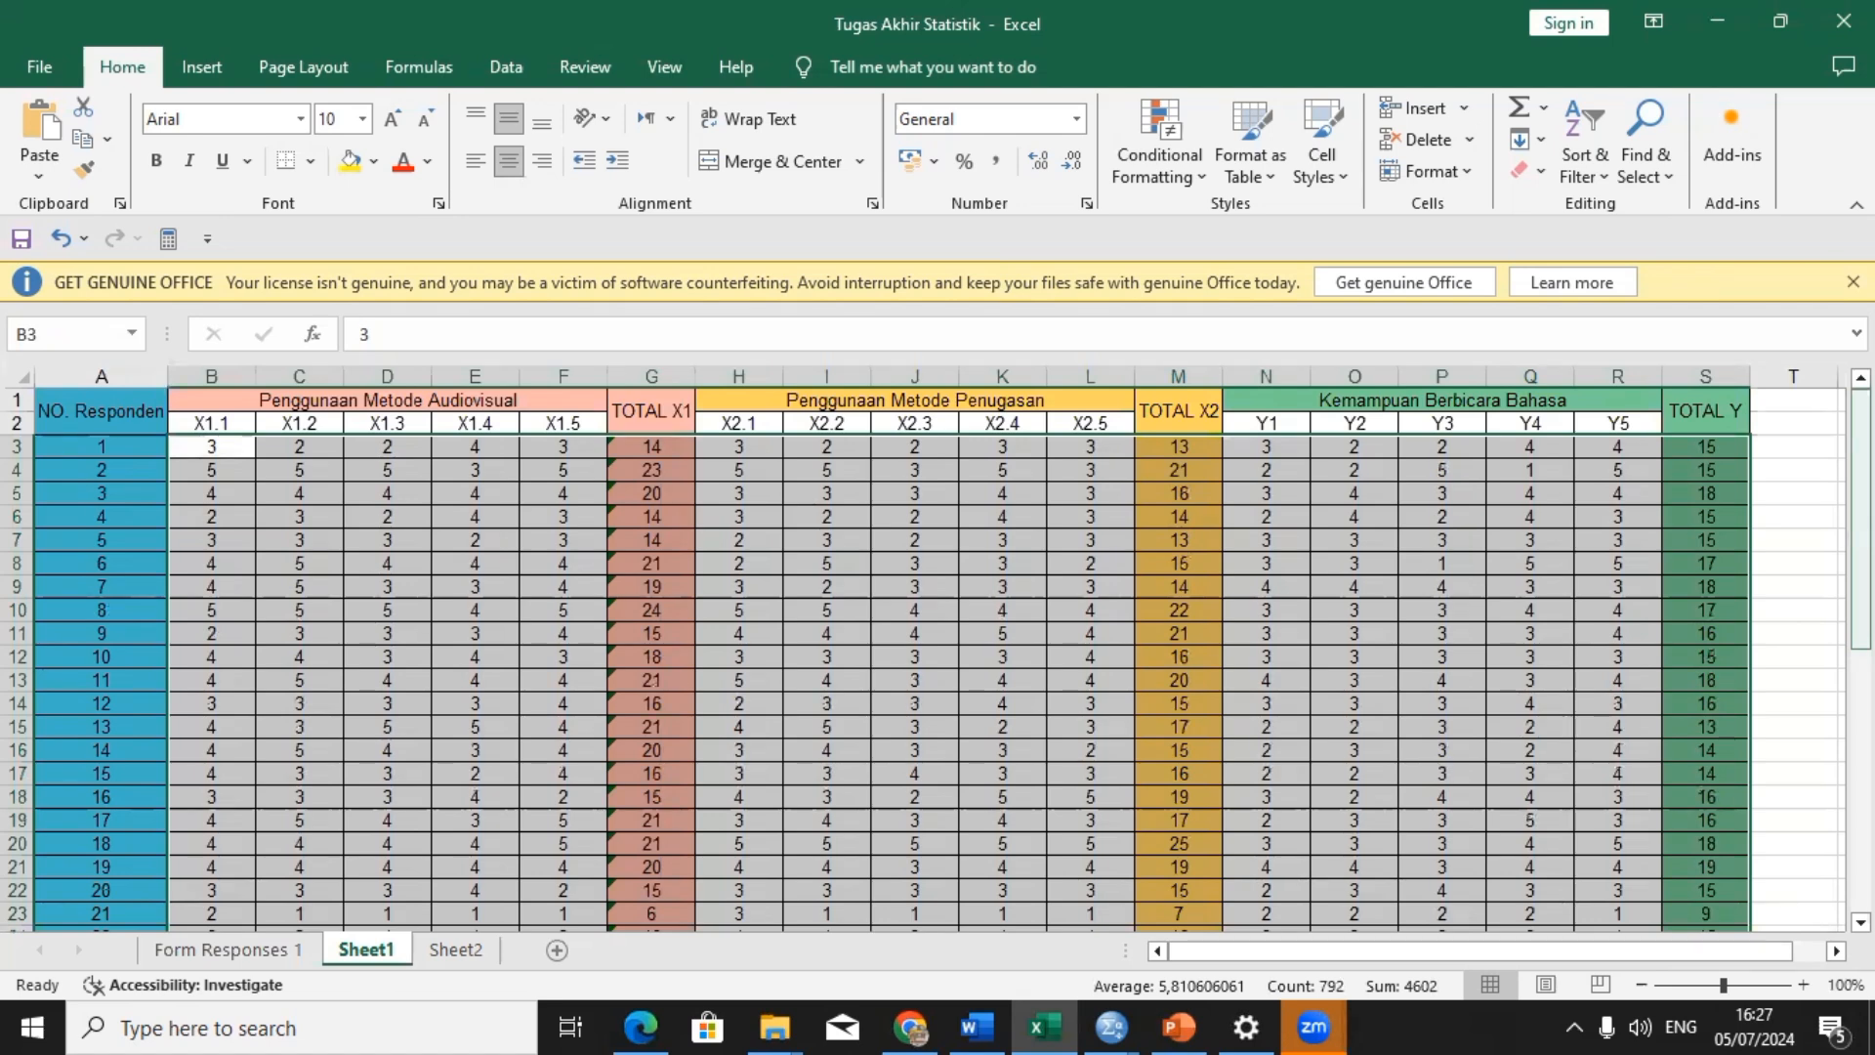
Step: Select respondent 1's X1.1 to TOTAL X1 cells and look up the Sum function for totalling the scores
{"action": "left_click", "coordinate": [888, 606]}
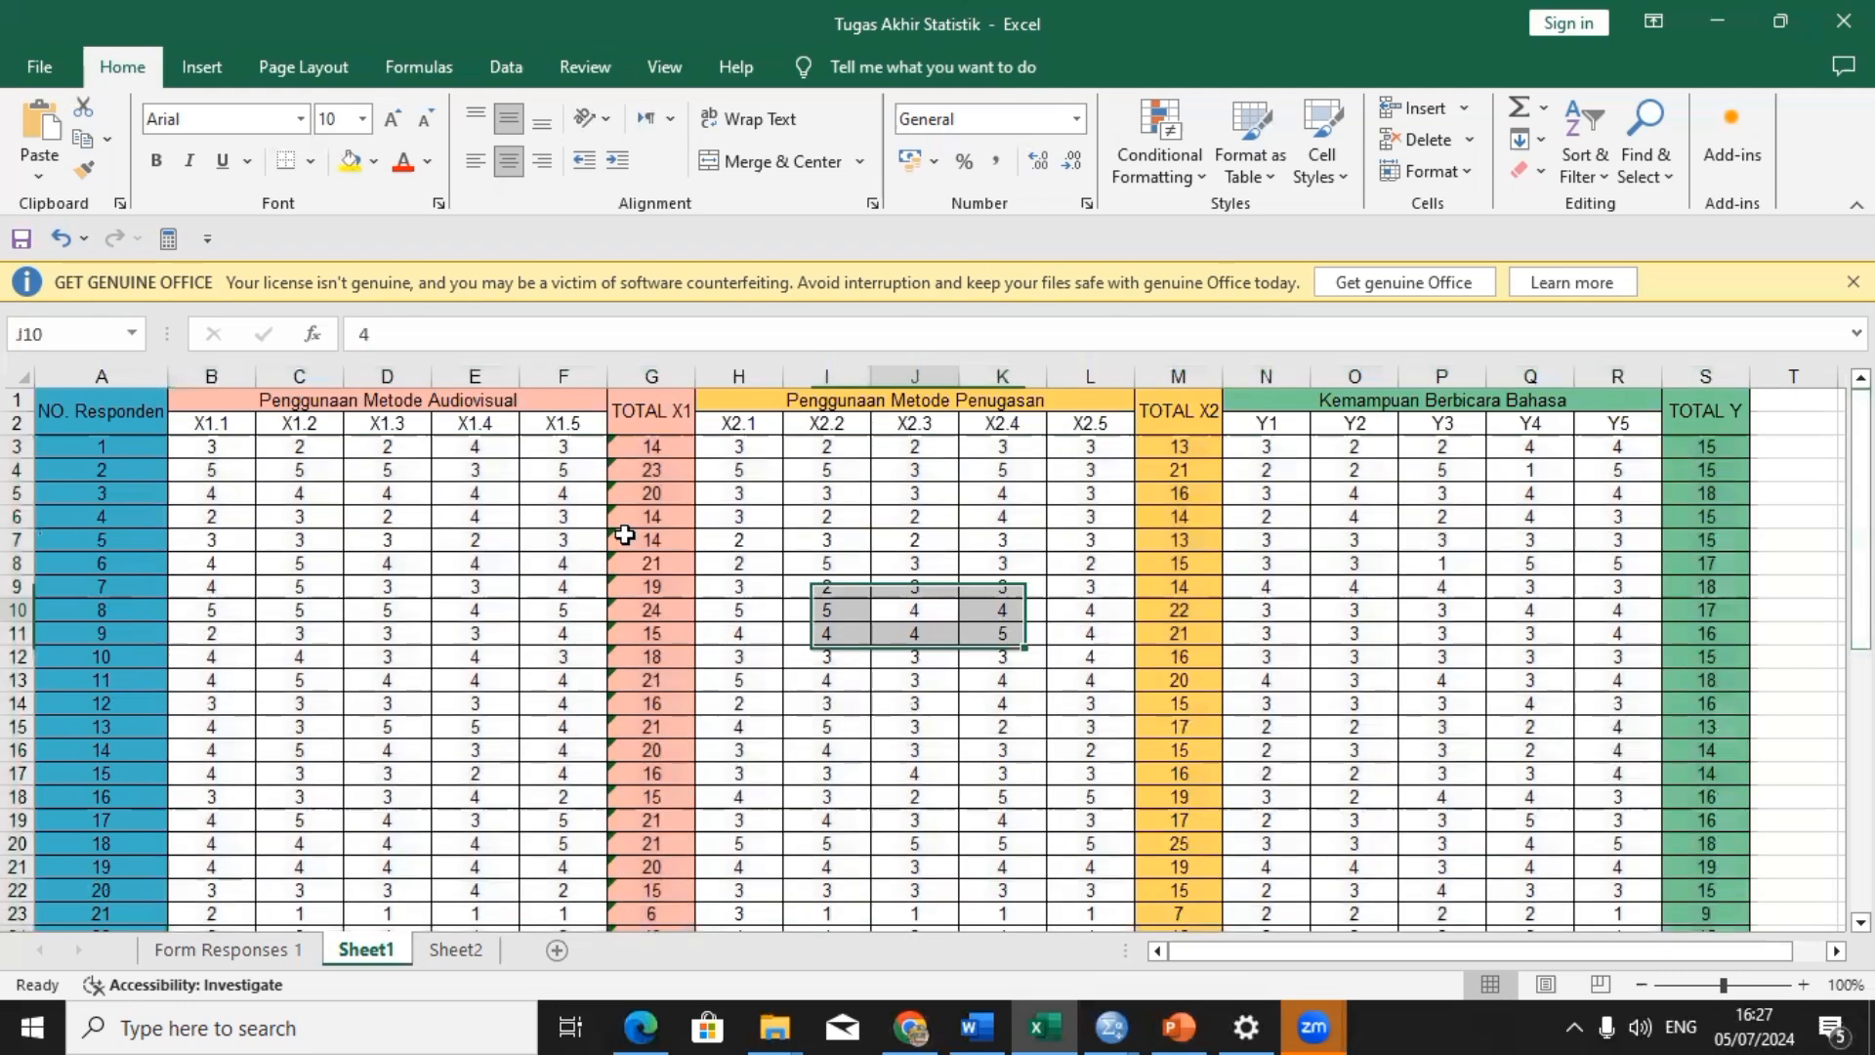
{"action": "left_click_drag", "start_coordinate": [211, 446], "coordinate": [651, 447]}
{"action": "left_click", "coordinate": [1543, 107]}
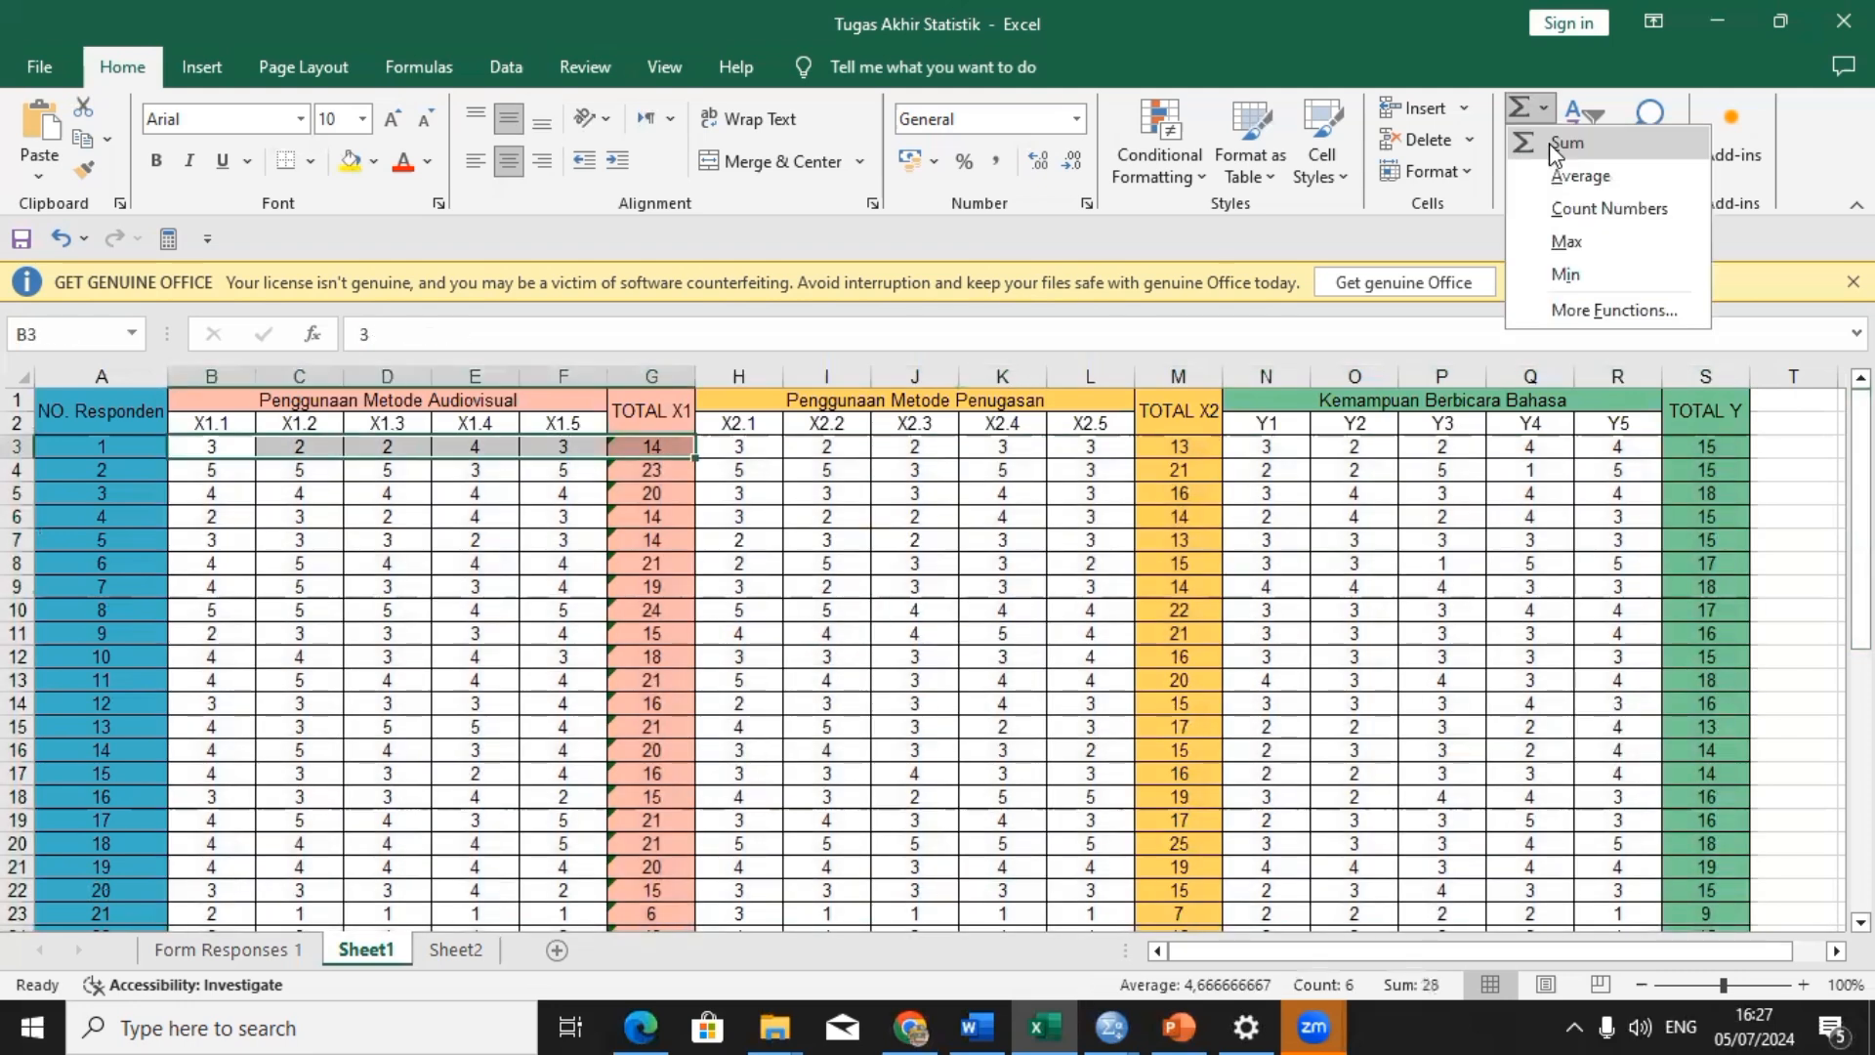
{"action": "left_click", "coordinate": [734, 451]}
{"action": "left_click", "coordinate": [757, 441]}
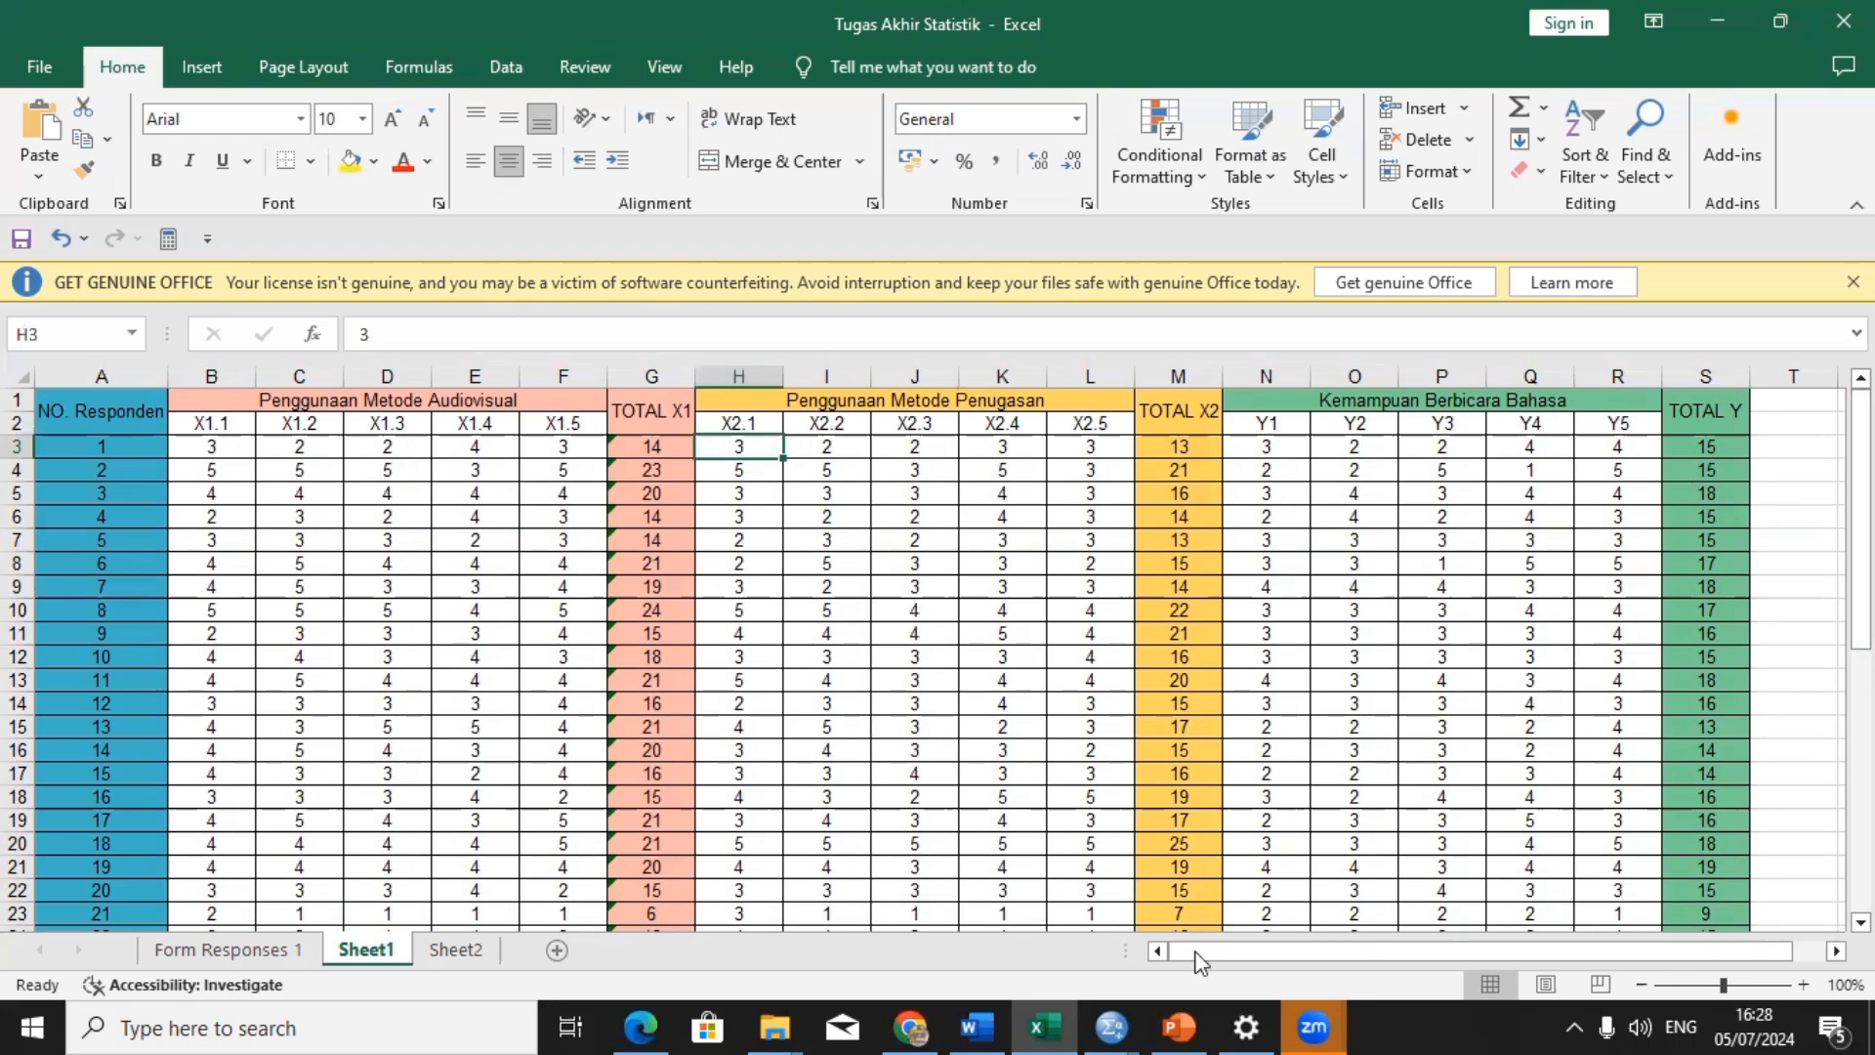
Step: Switch to the DATA TABULASI UAS STATISTIK.sav dataset in SPSS and display its variable definitions
{"action": "mouse_move", "coordinate": [1116, 1024]}
{"action": "left_click", "coordinate": [814, 916]}
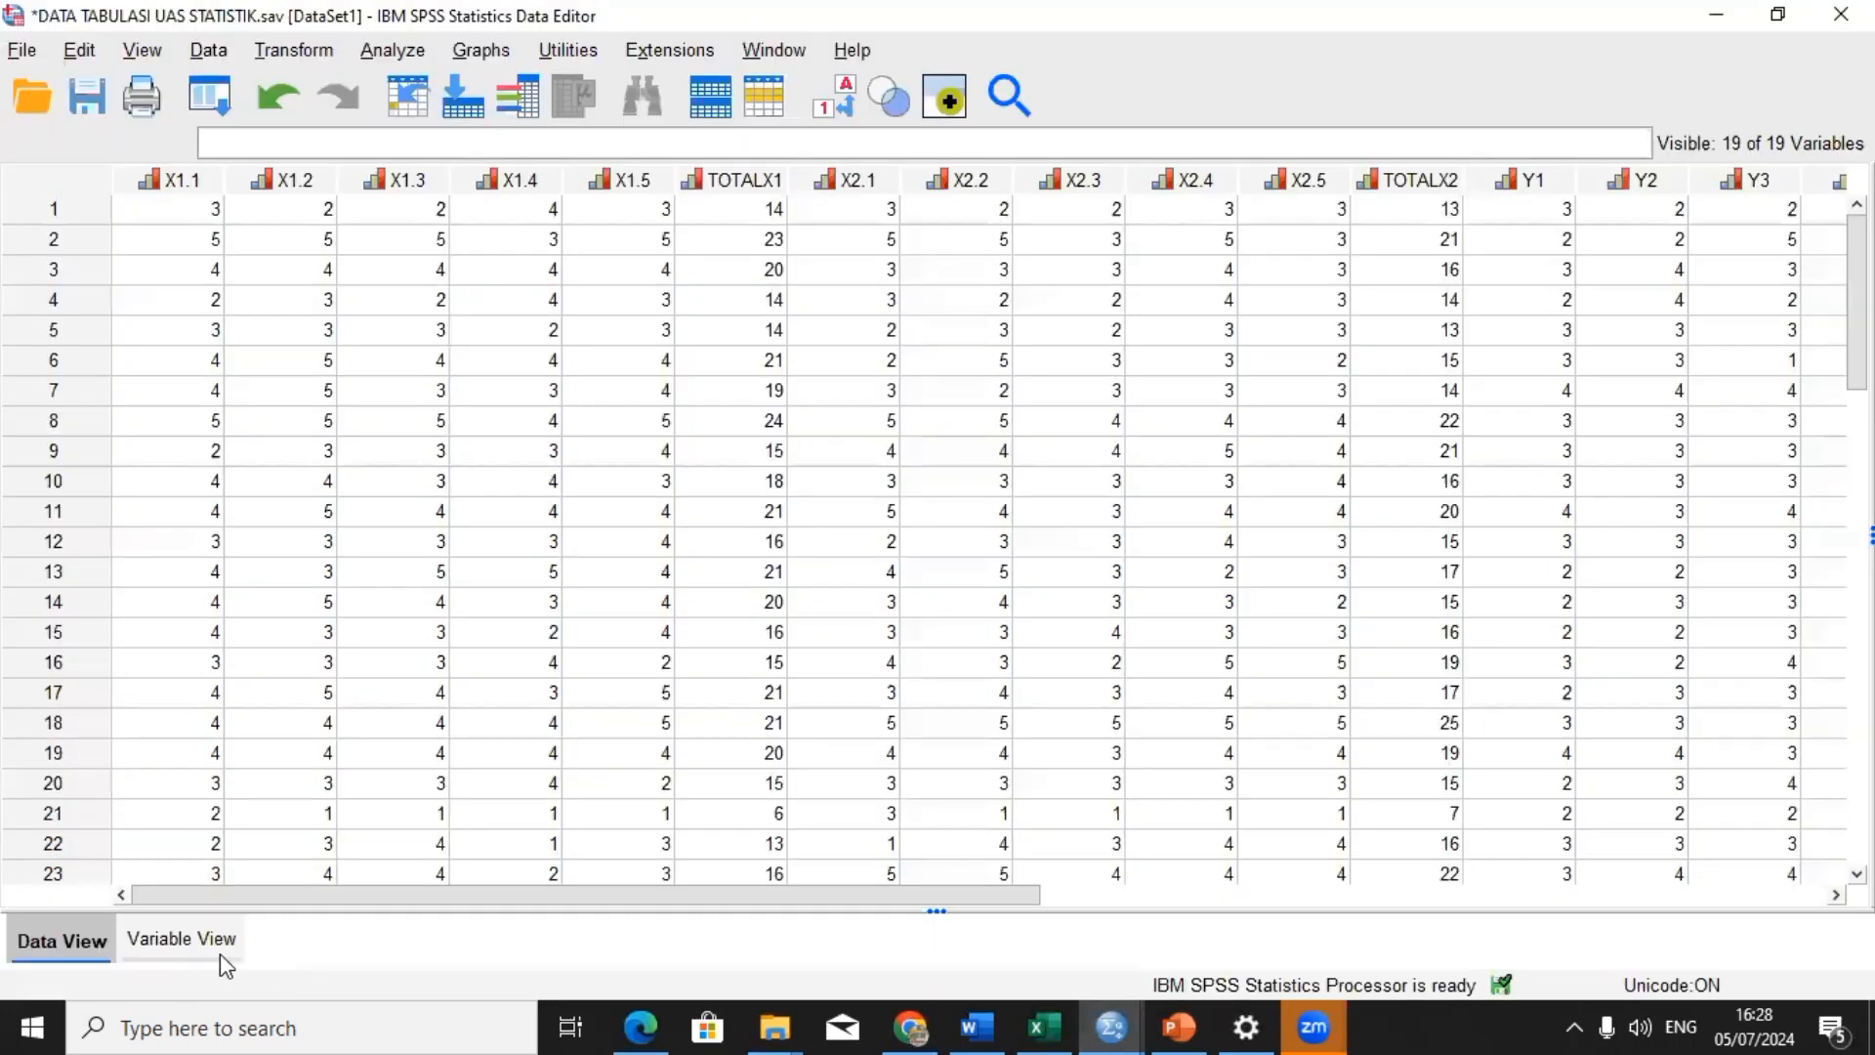
{"action": "left_click", "coordinate": [220, 953]}
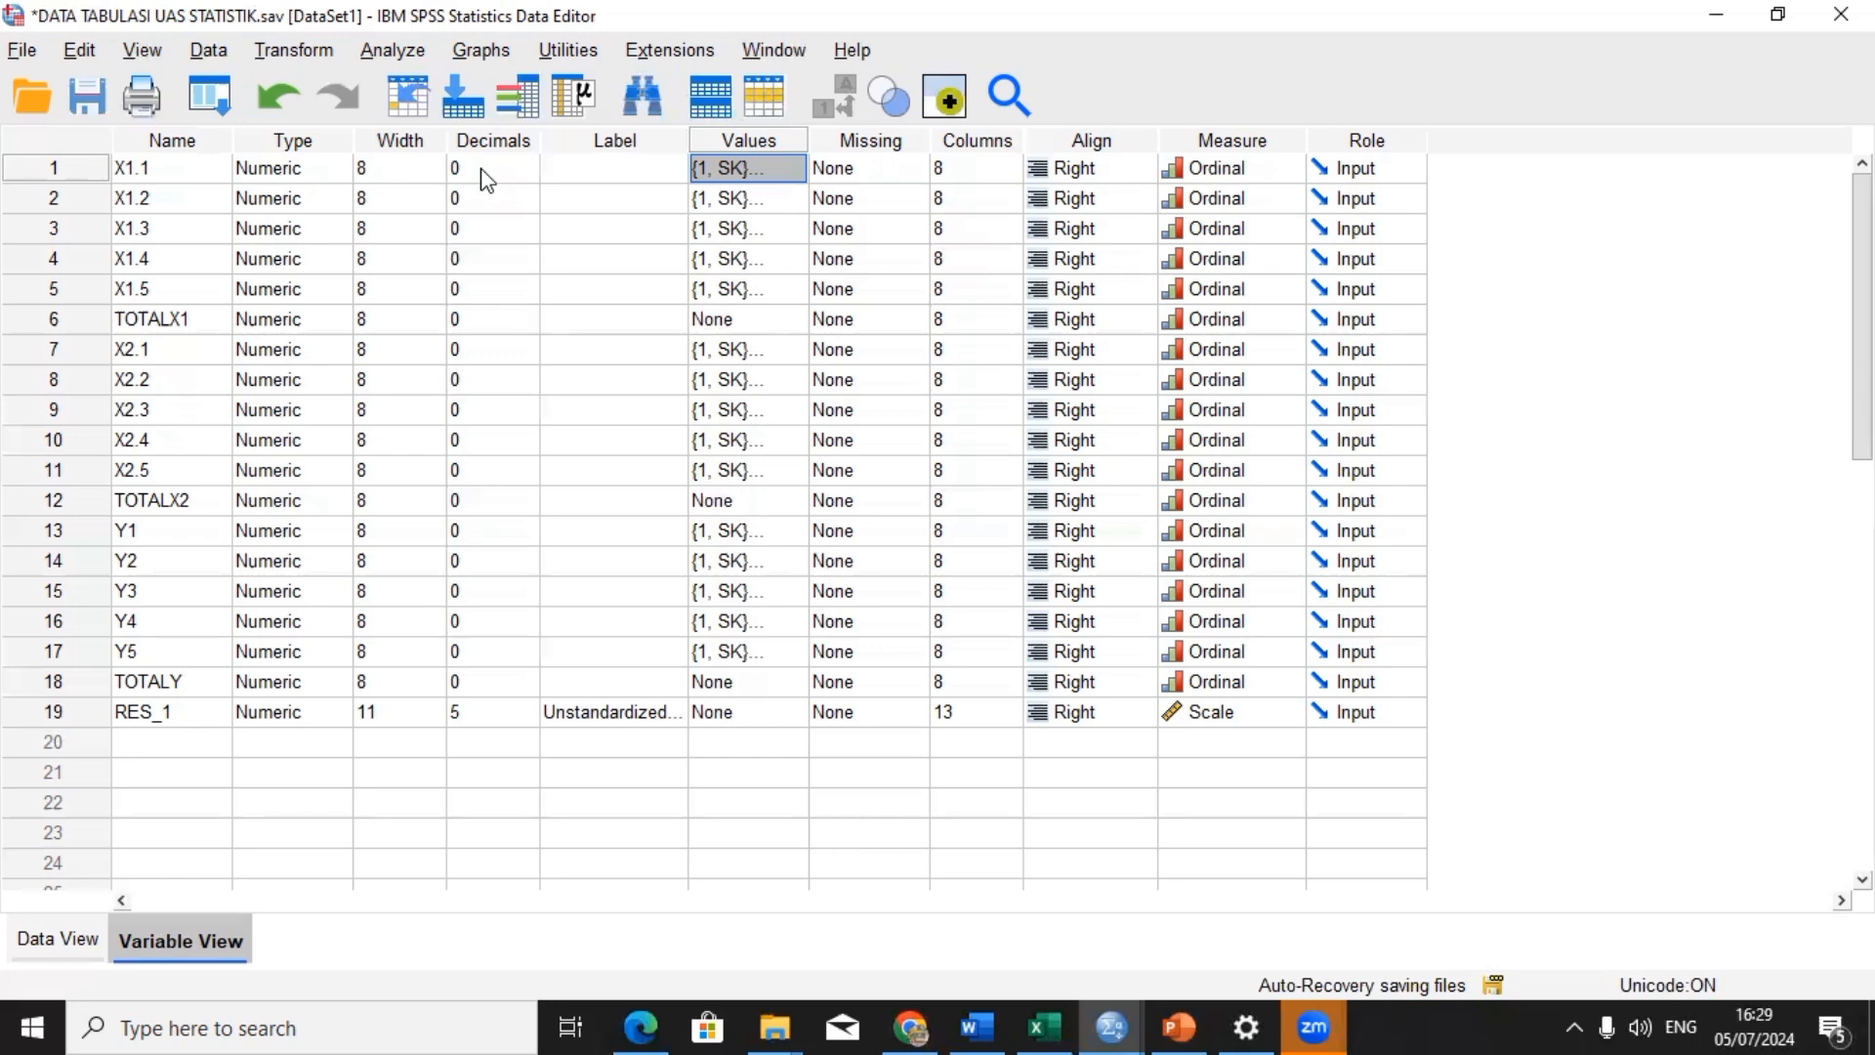
Step: Review the value labels defined for variable X1.1 and close them without changes
{"action": "left_click", "coordinate": [760, 232]}
{"action": "double_click", "coordinate": [798, 175]}
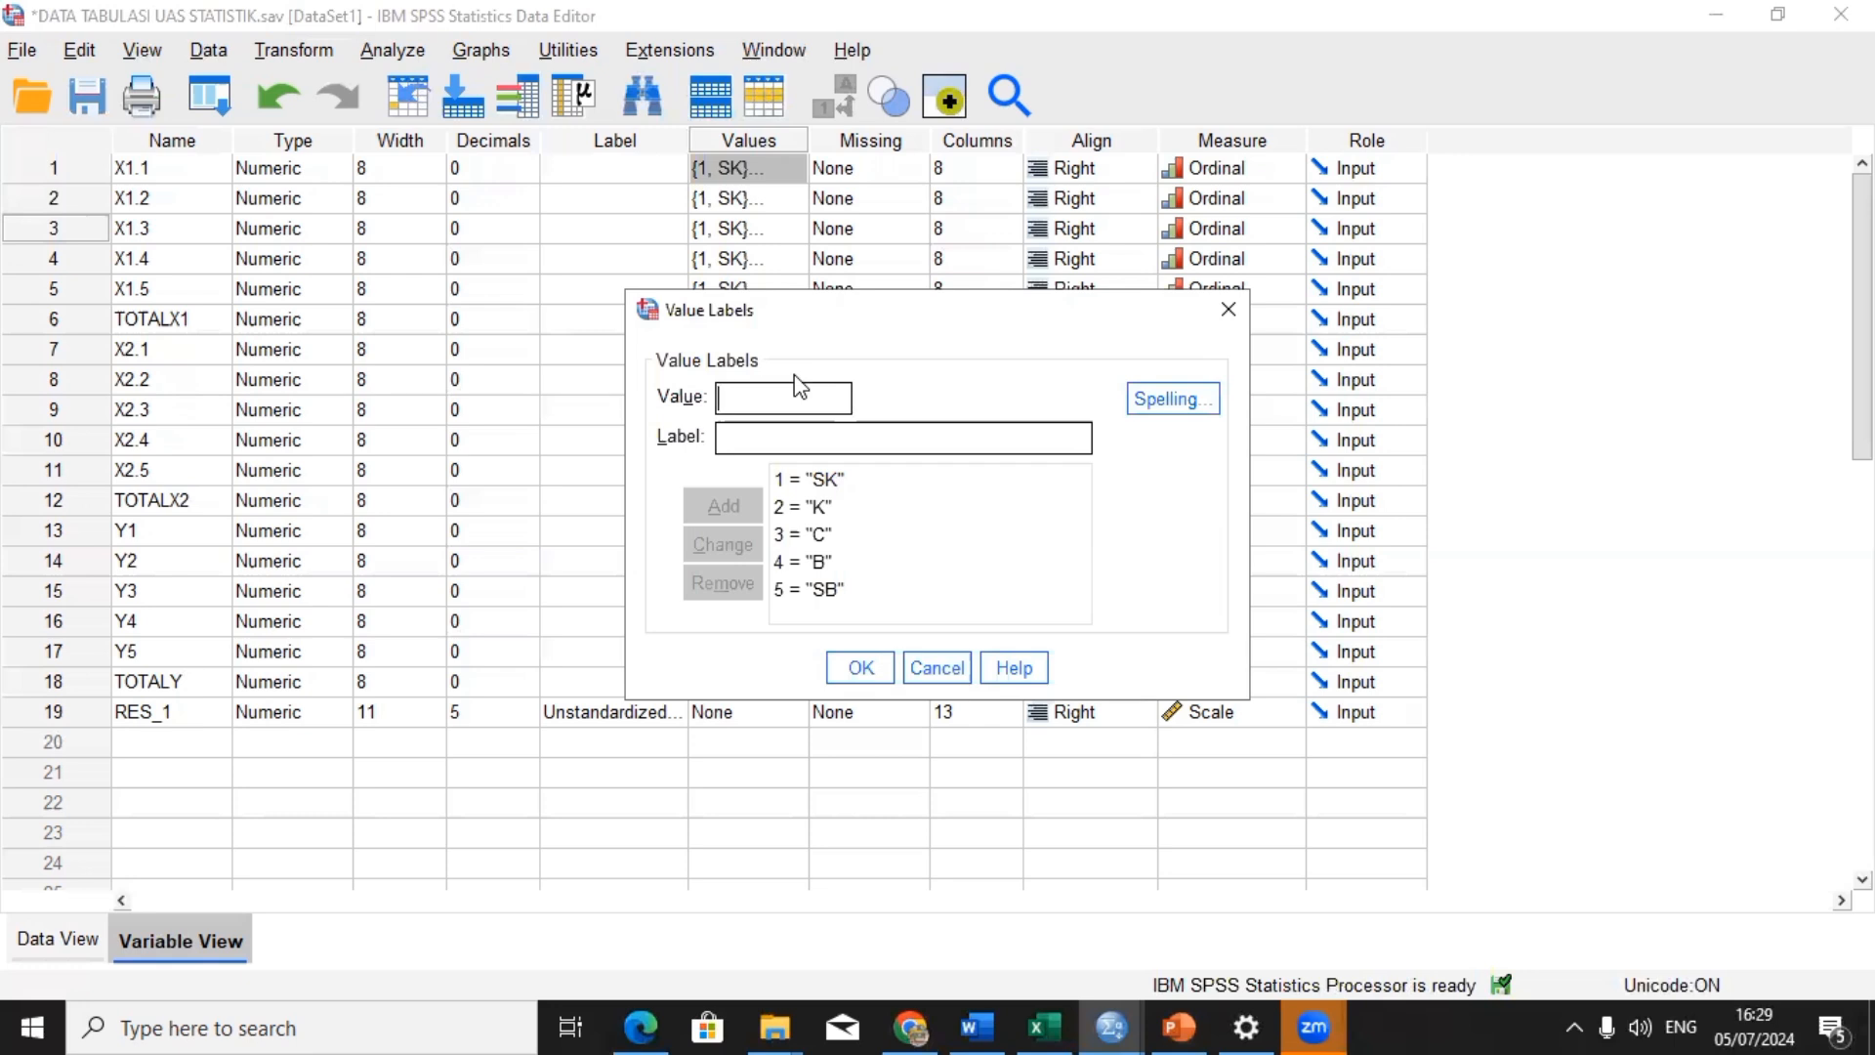
{"action": "left_click", "coordinate": [808, 436]}
{"action": "left_click", "coordinate": [860, 669]}
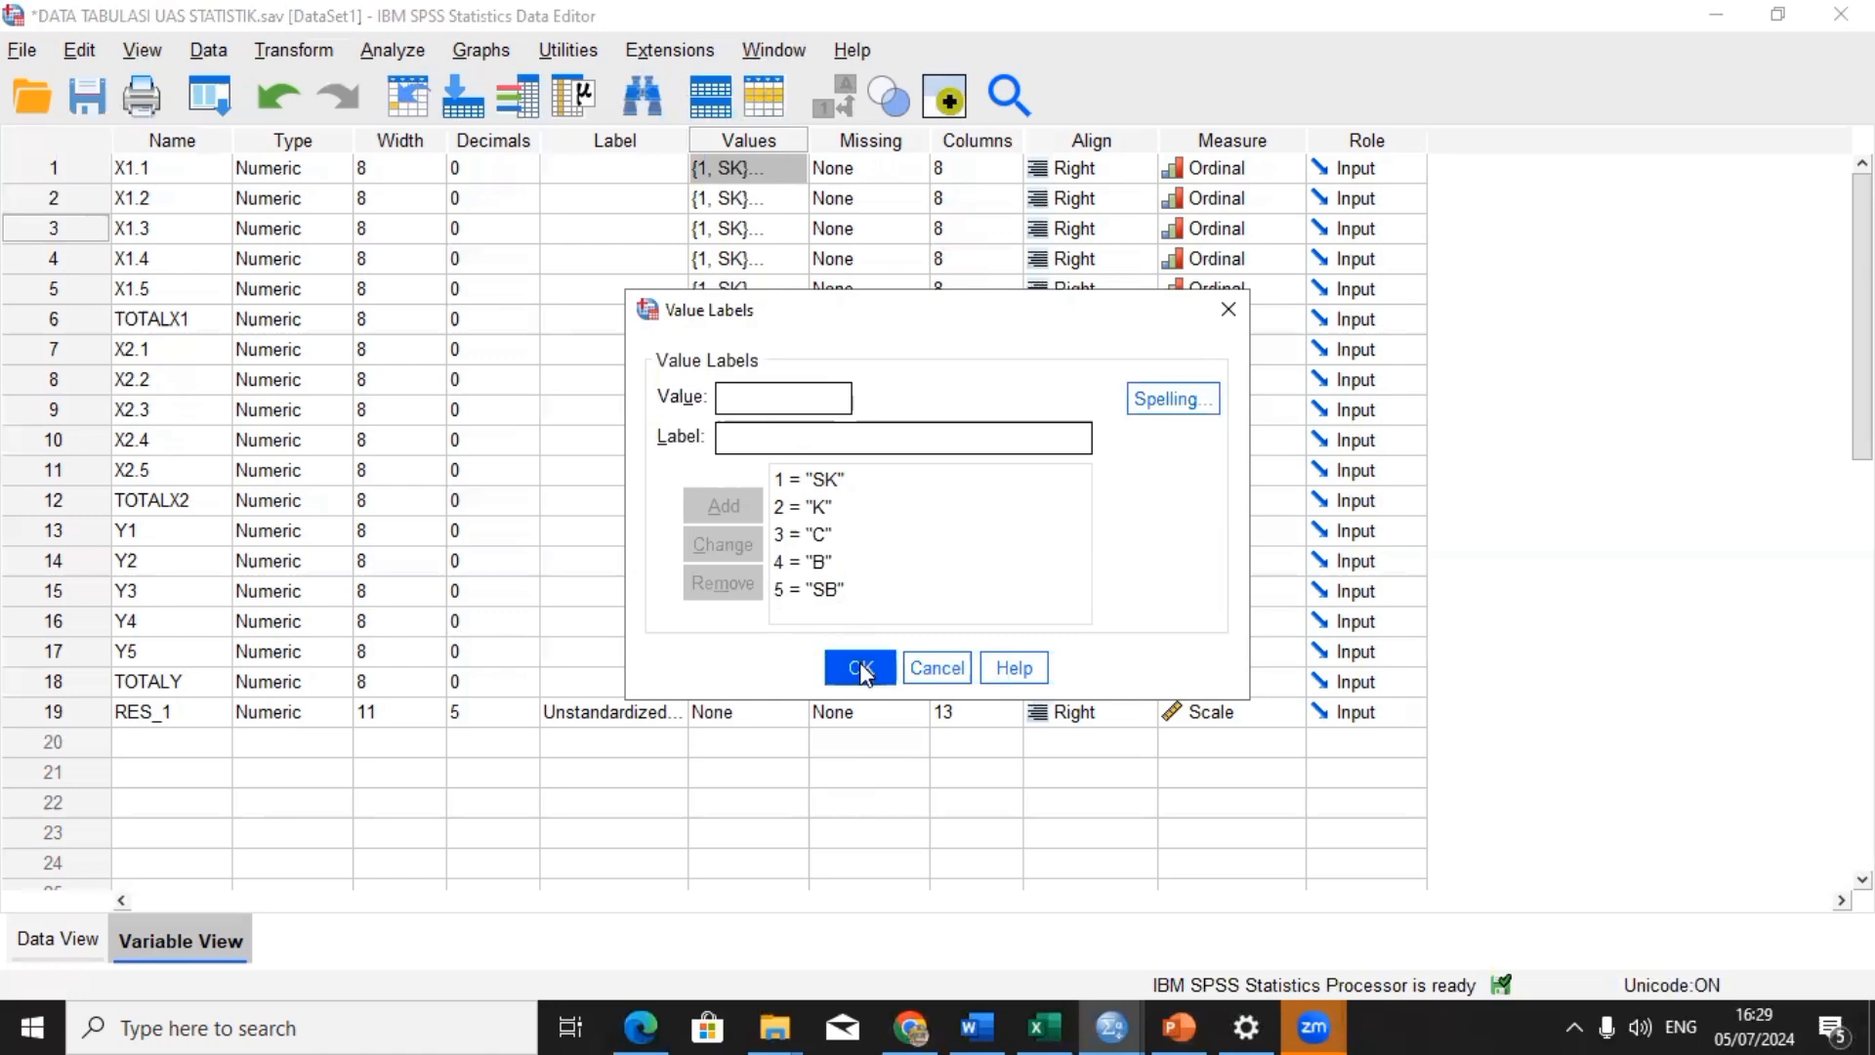
{"action": "left_click", "coordinate": [860, 667]}
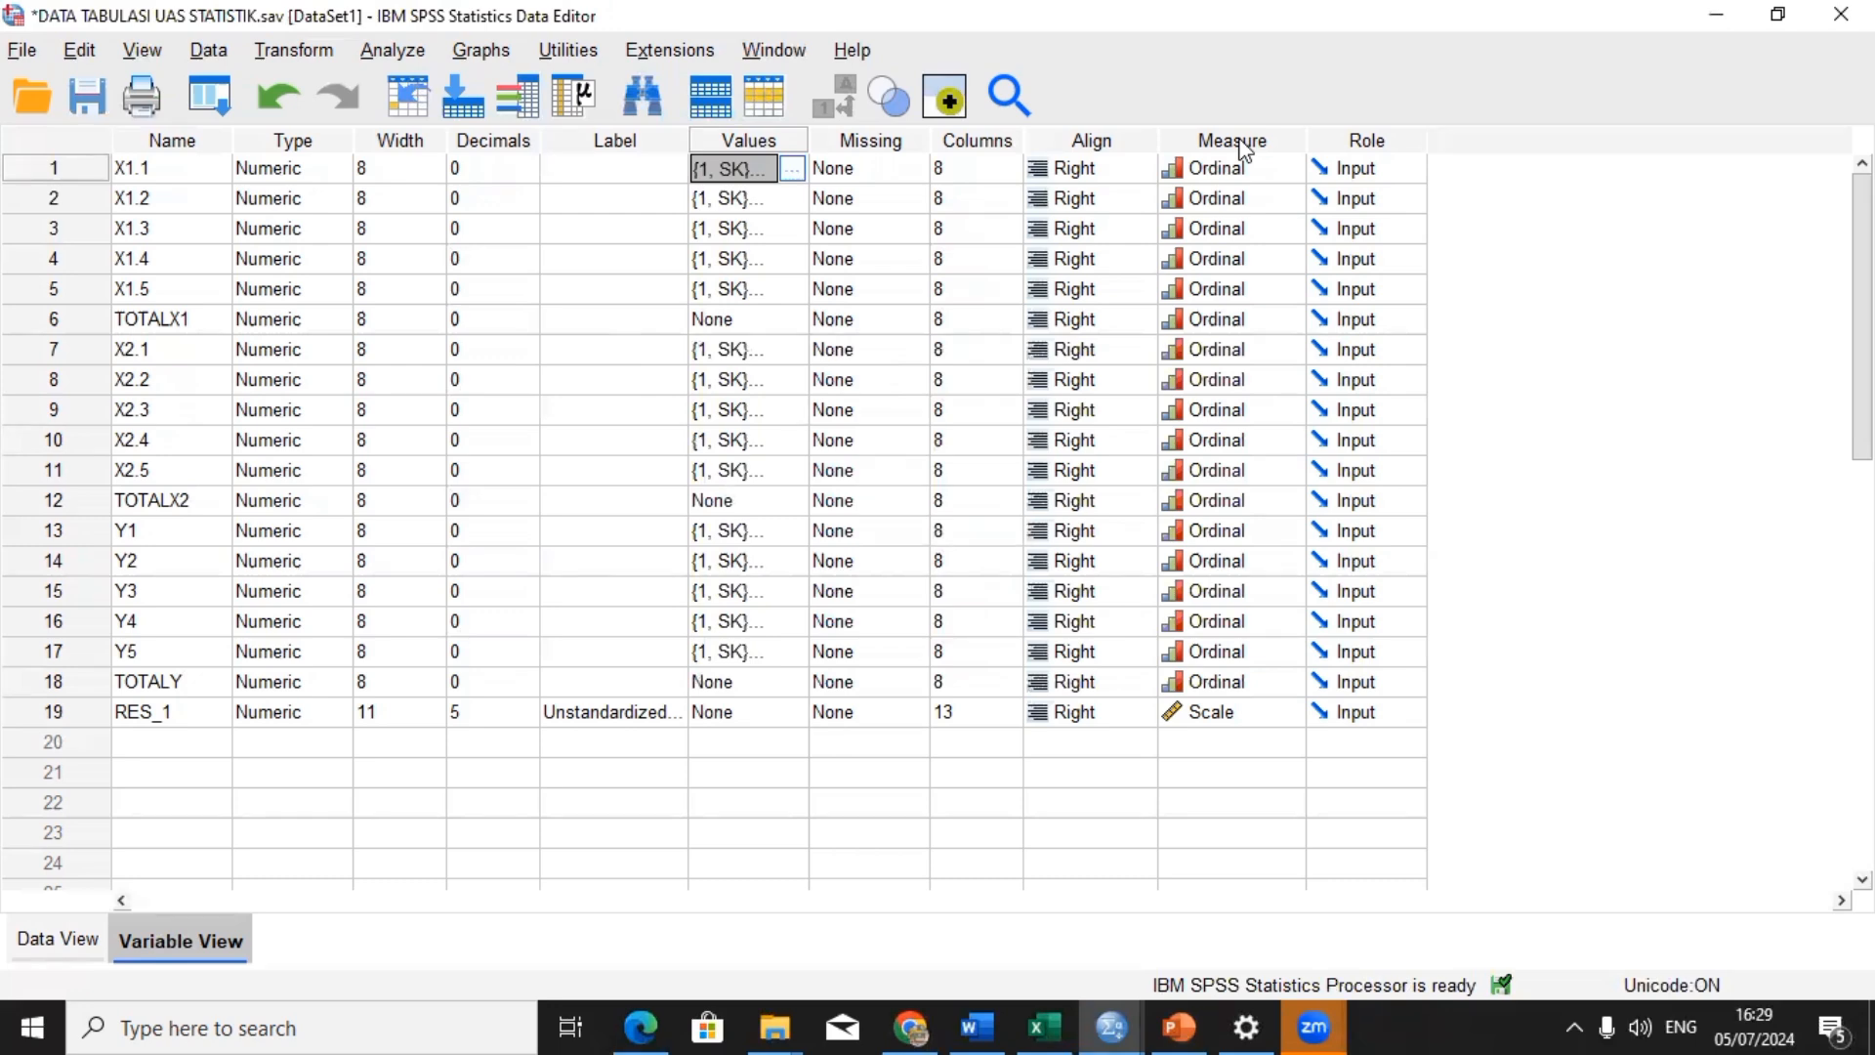
Step: Compare the SPSS data with the questionnaire scores in the Excel sheet, returning to the first X1.1 case in SPSS
{"action": "left_click", "coordinate": [59, 940]}
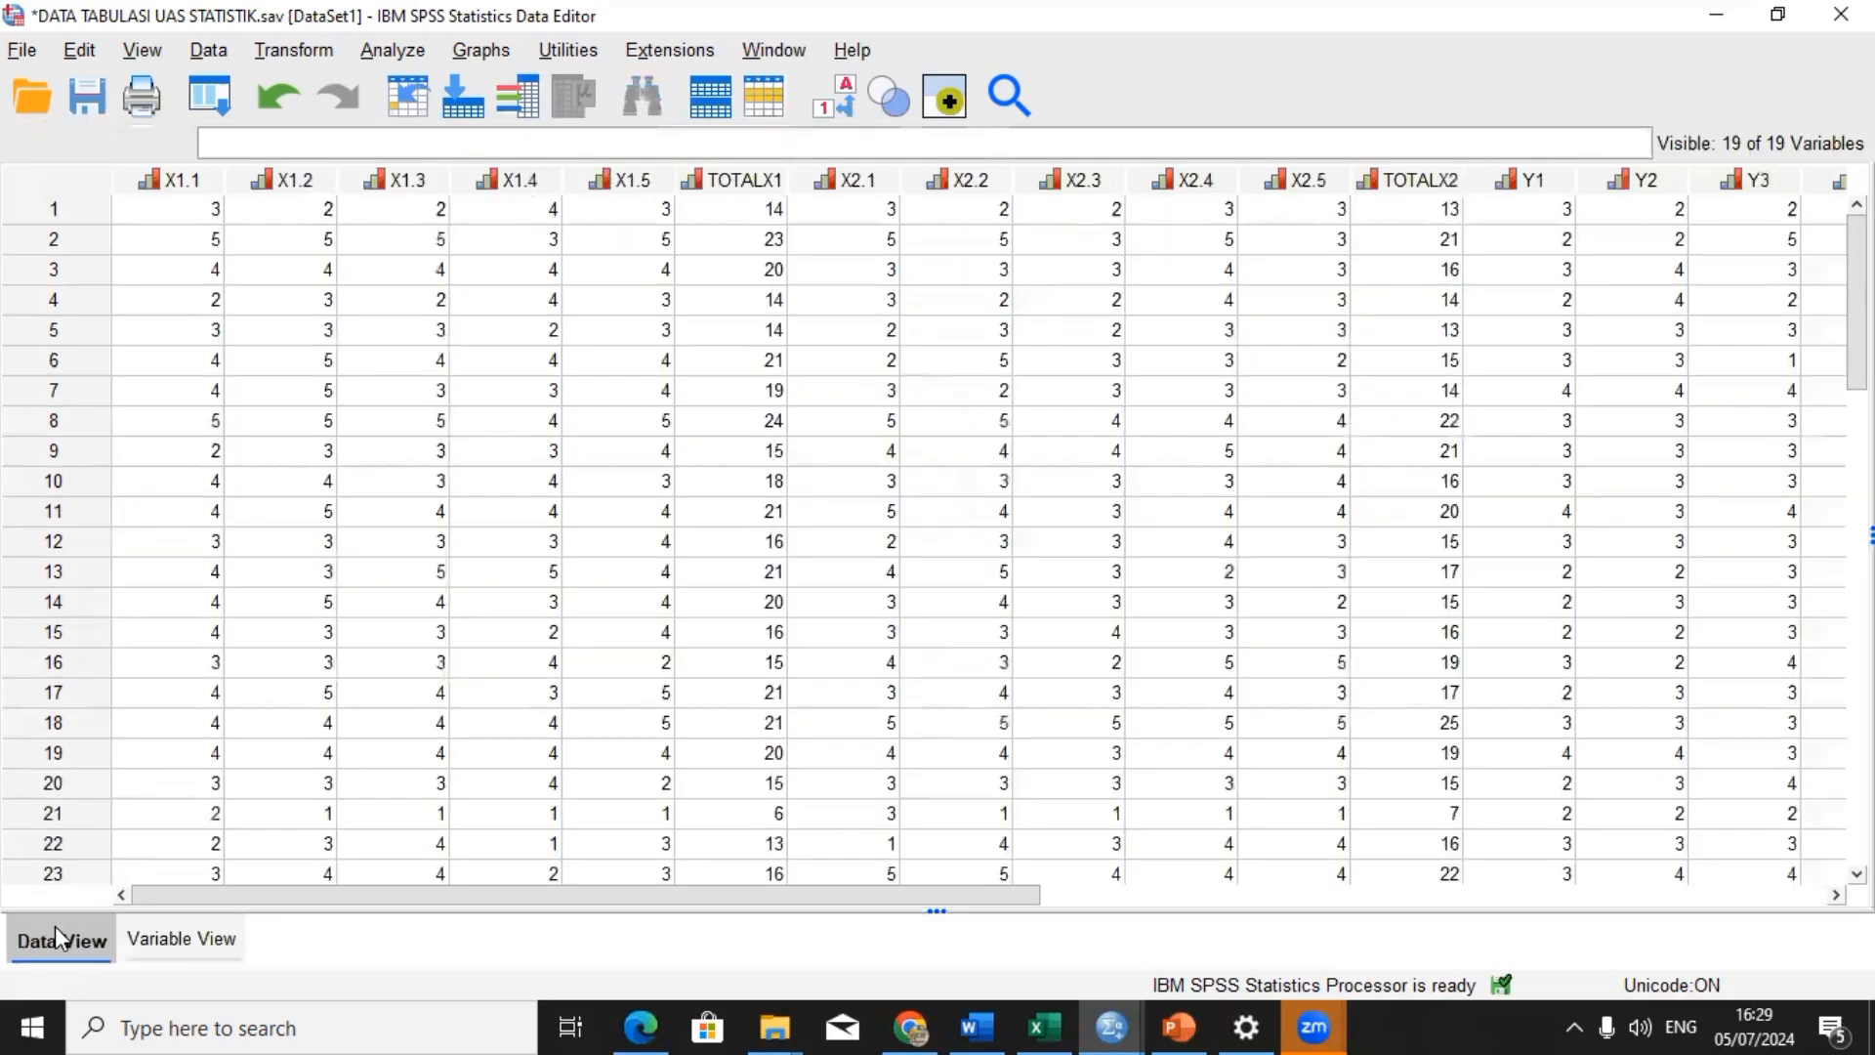
{"action": "left_click", "coordinate": [1044, 1026]}
{"action": "left_click_drag", "start_coordinate": [225, 451], "coordinate": [460, 556]}
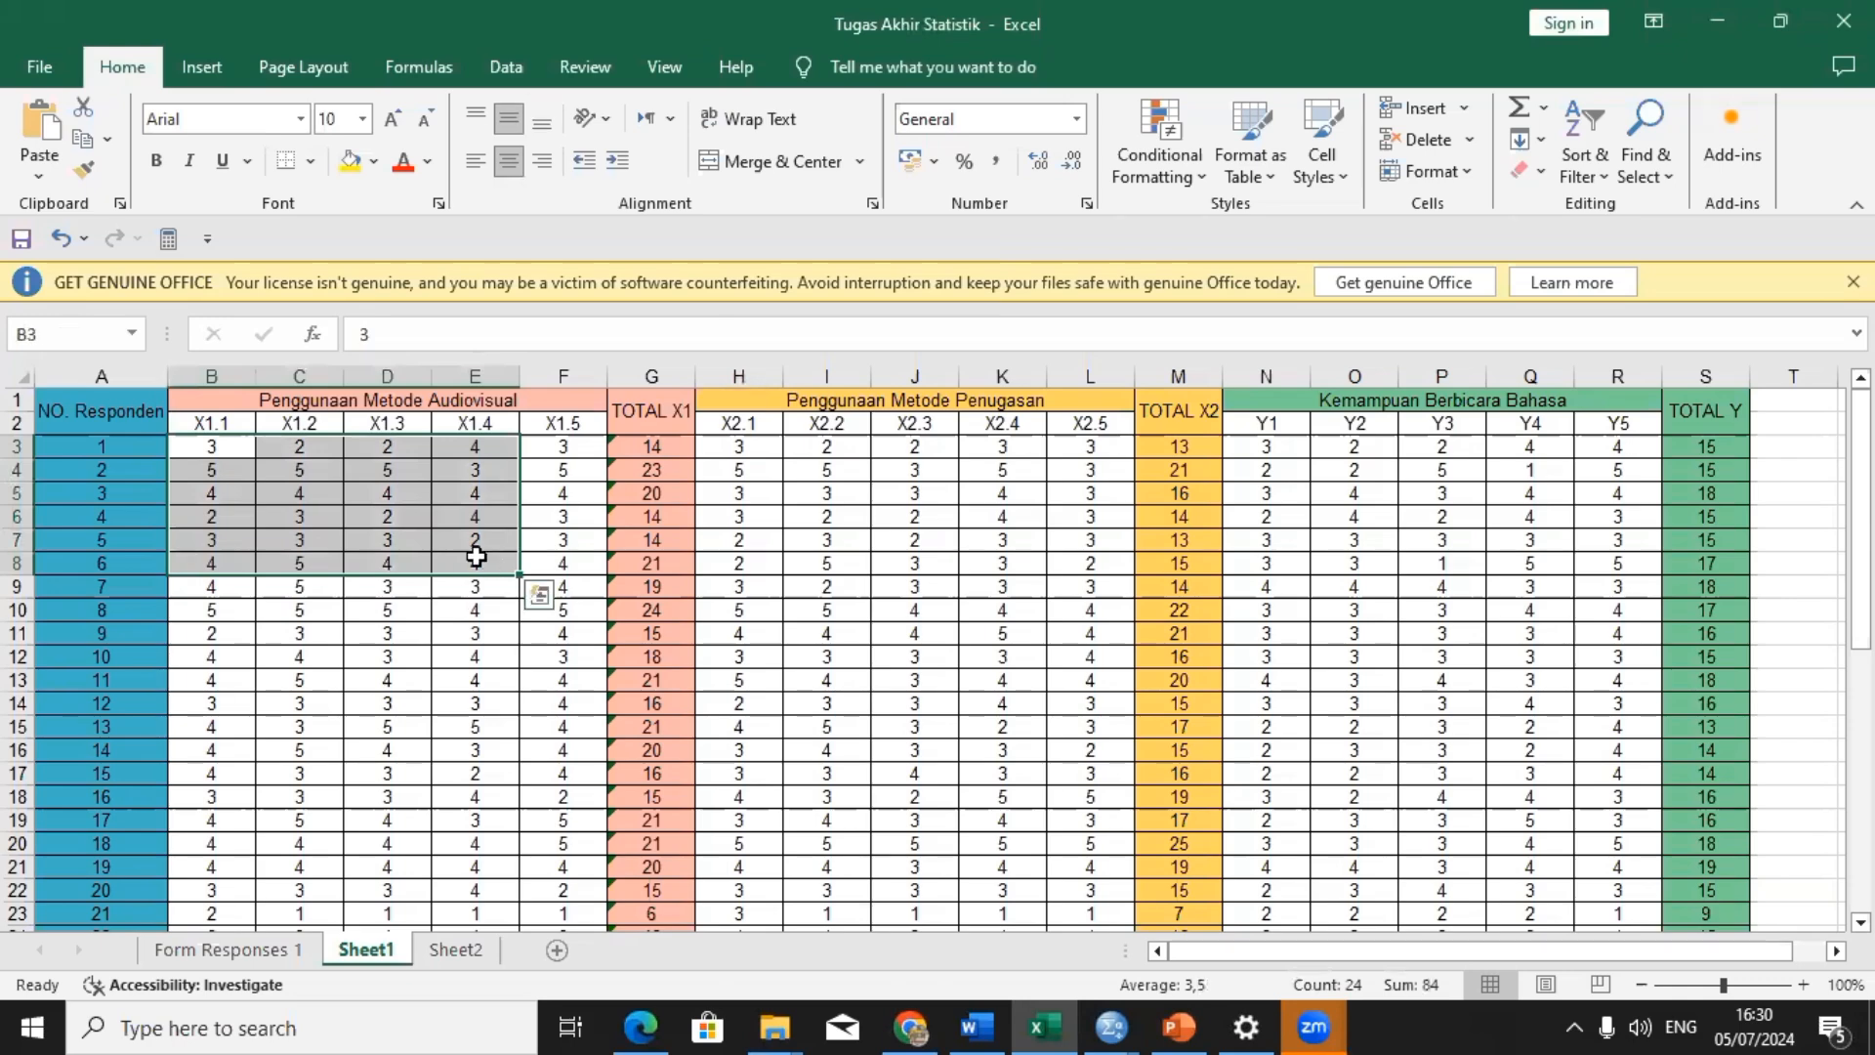
{"action": "left_click", "coordinate": [469, 557]}
{"action": "left_click_drag", "start_coordinate": [205, 446], "coordinate": [1102, 1023]}
{"action": "mouse_move", "coordinate": [1101, 1023]}
{"action": "left_click", "coordinate": [833, 967]}
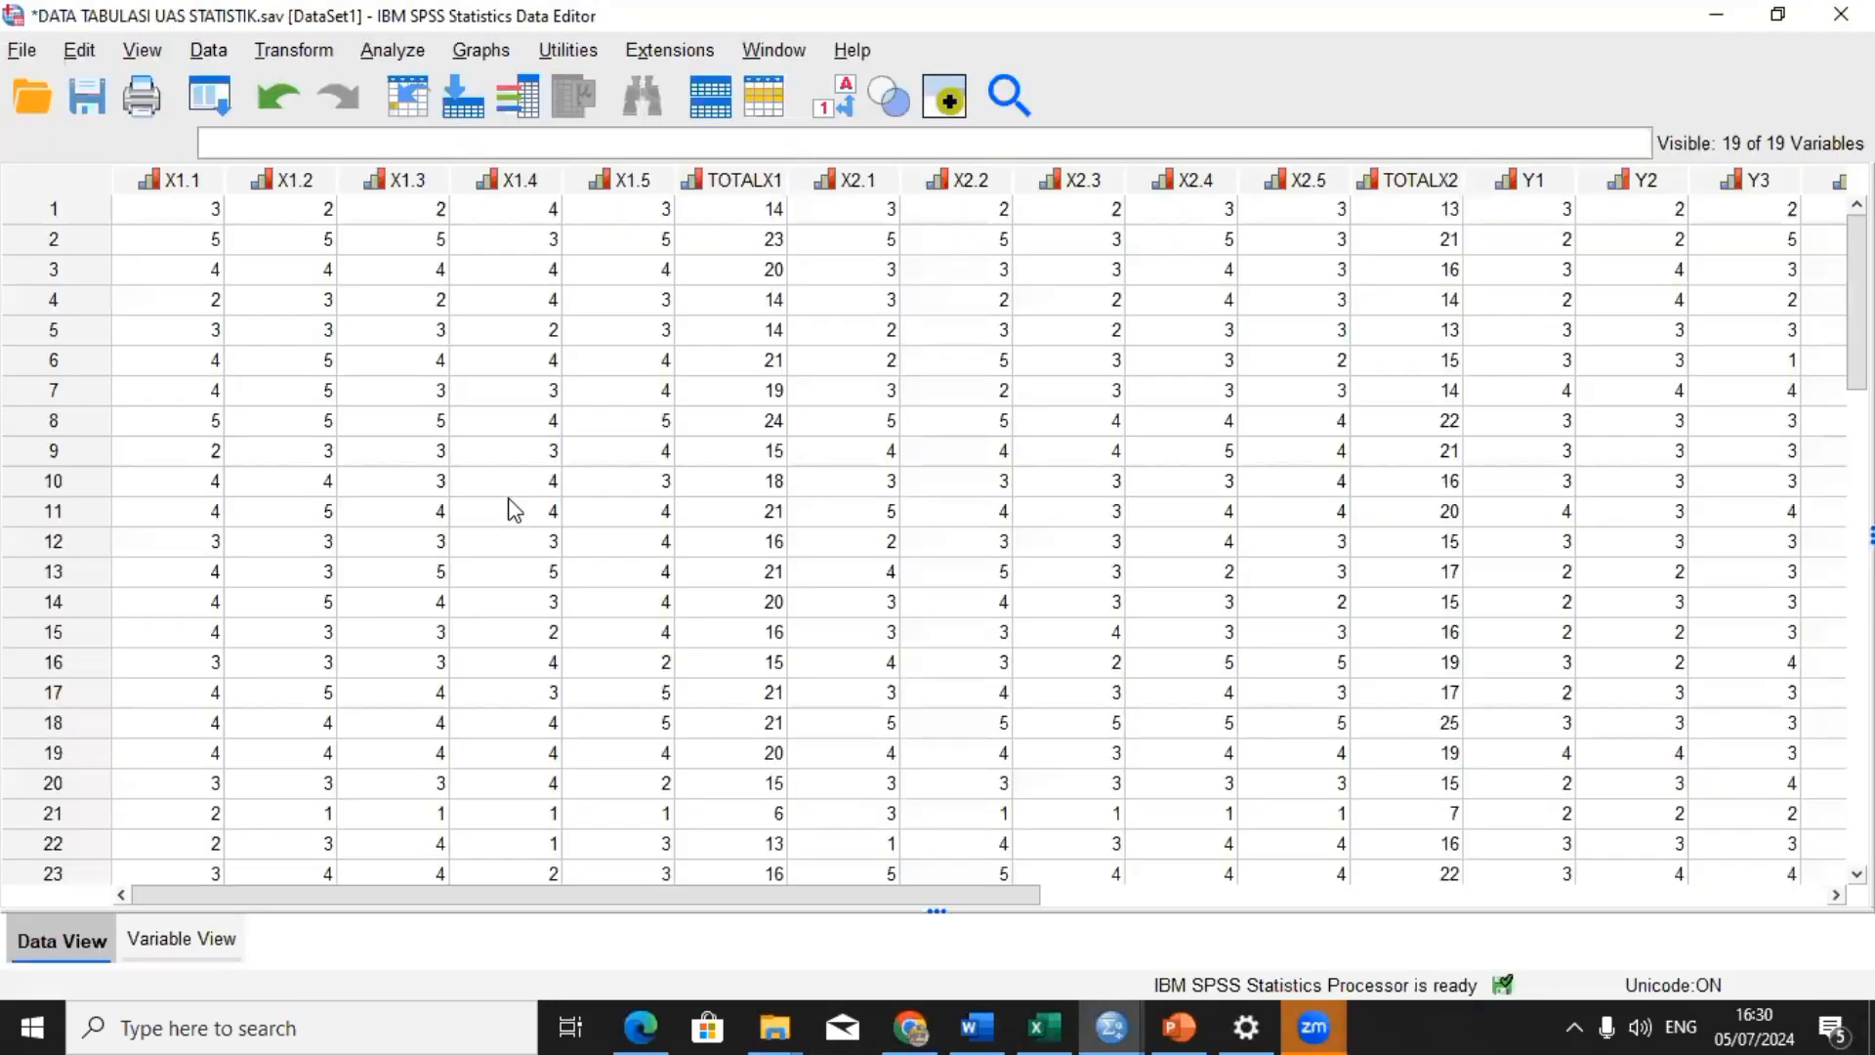
{"action": "left_click", "coordinate": [135, 221]}
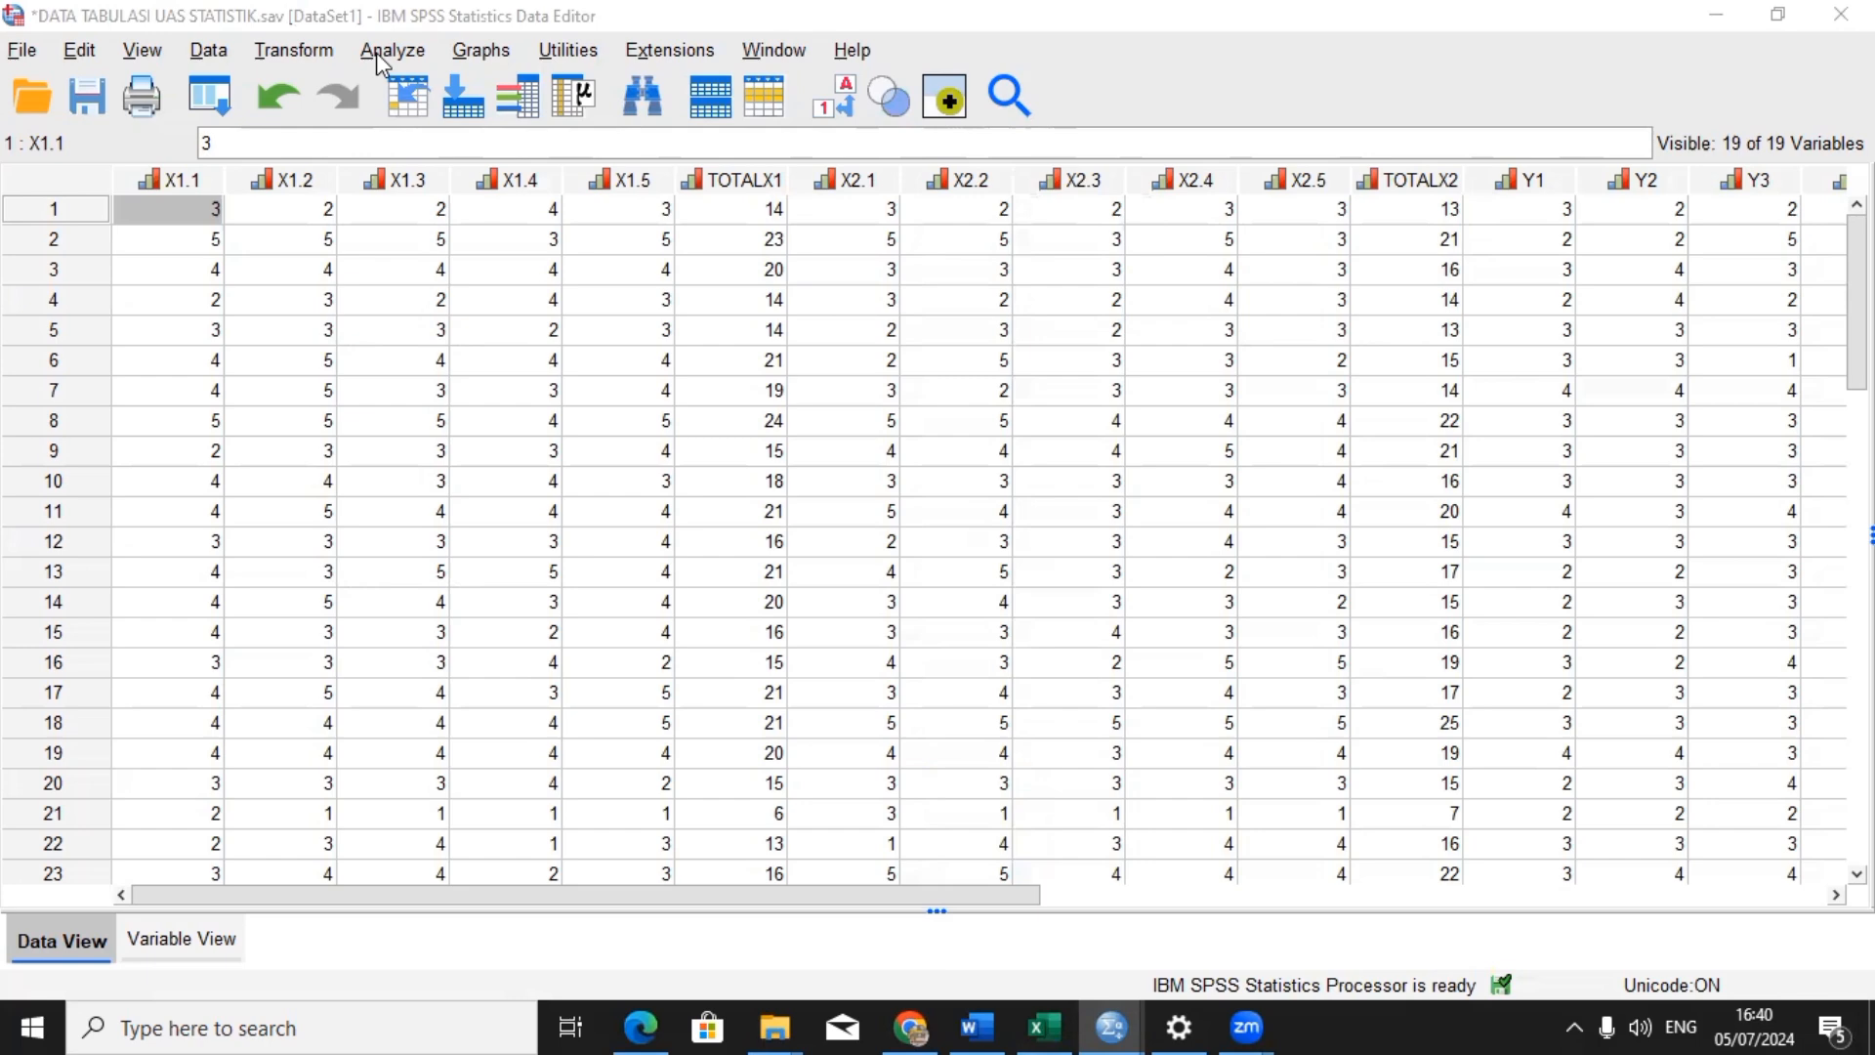
Step: Open the Bivariate Correlations analysis and accept its options with cases excluded pairwise
{"action": "left_click", "coordinate": [377, 51]}
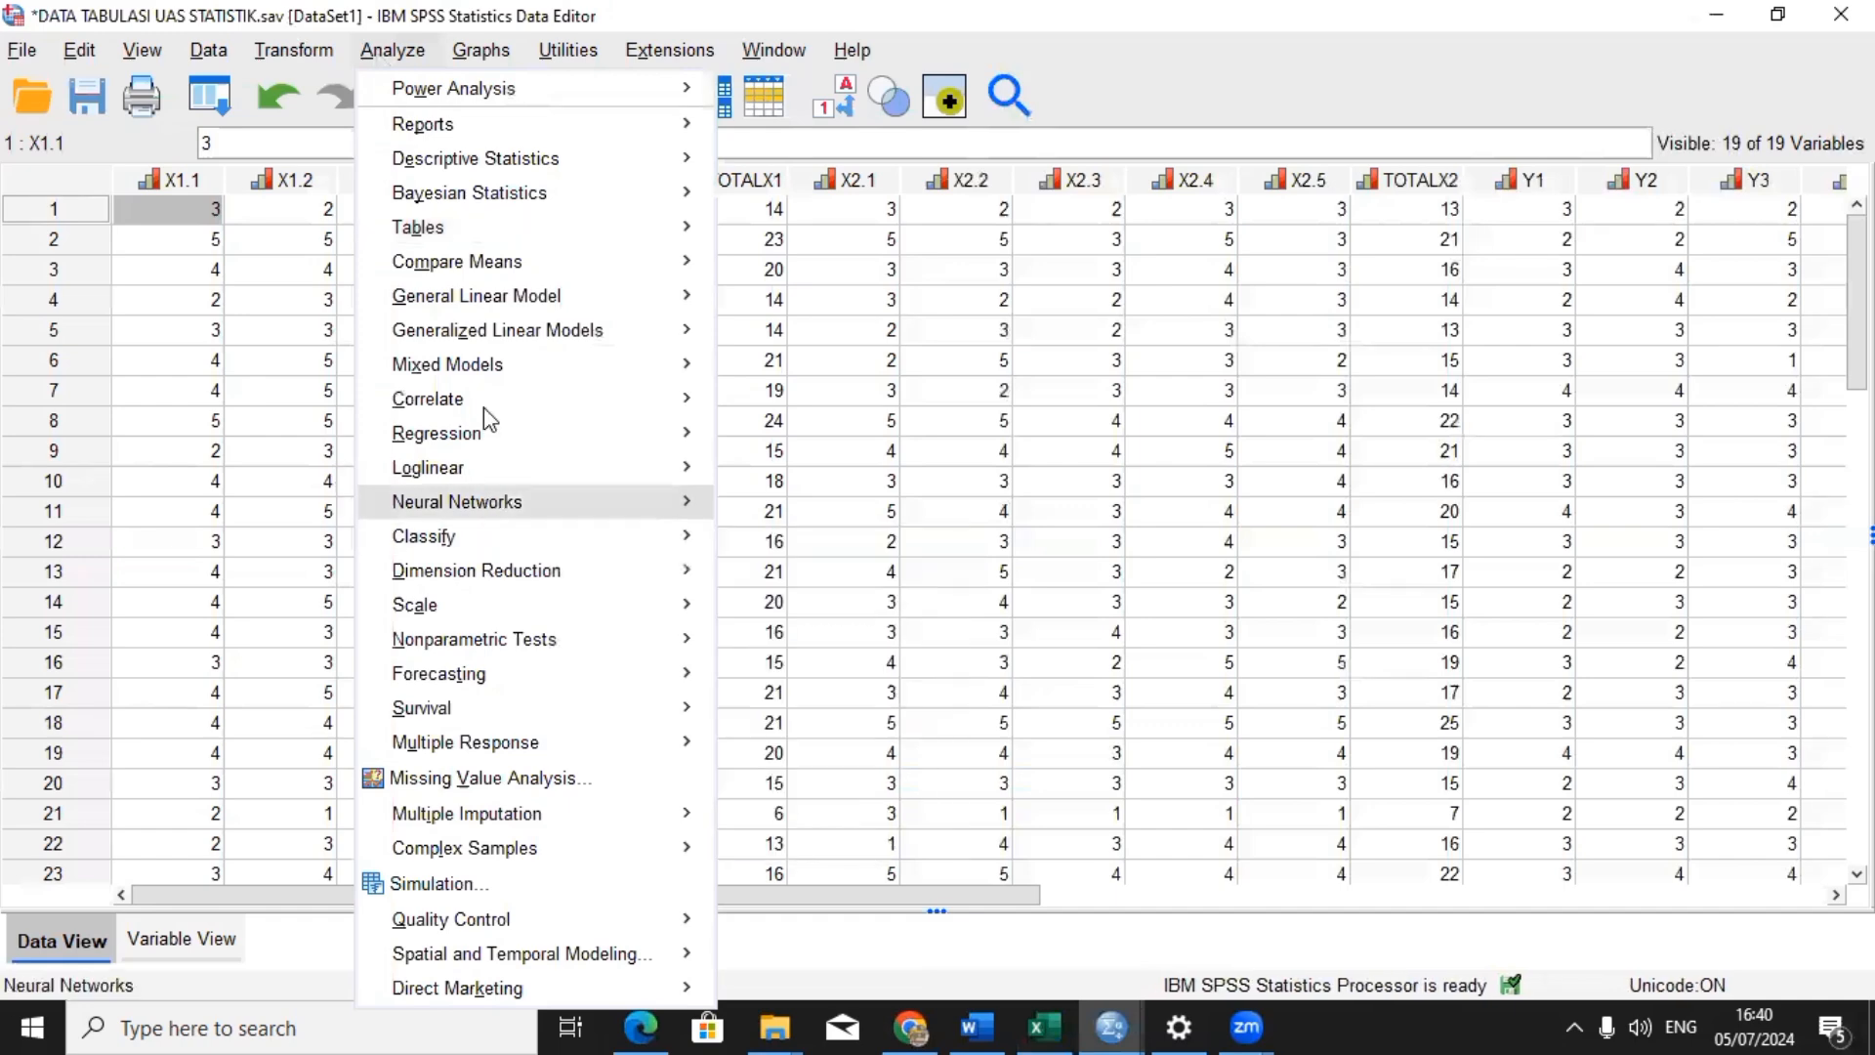
{"action": "mouse_move", "coordinate": [591, 414]}
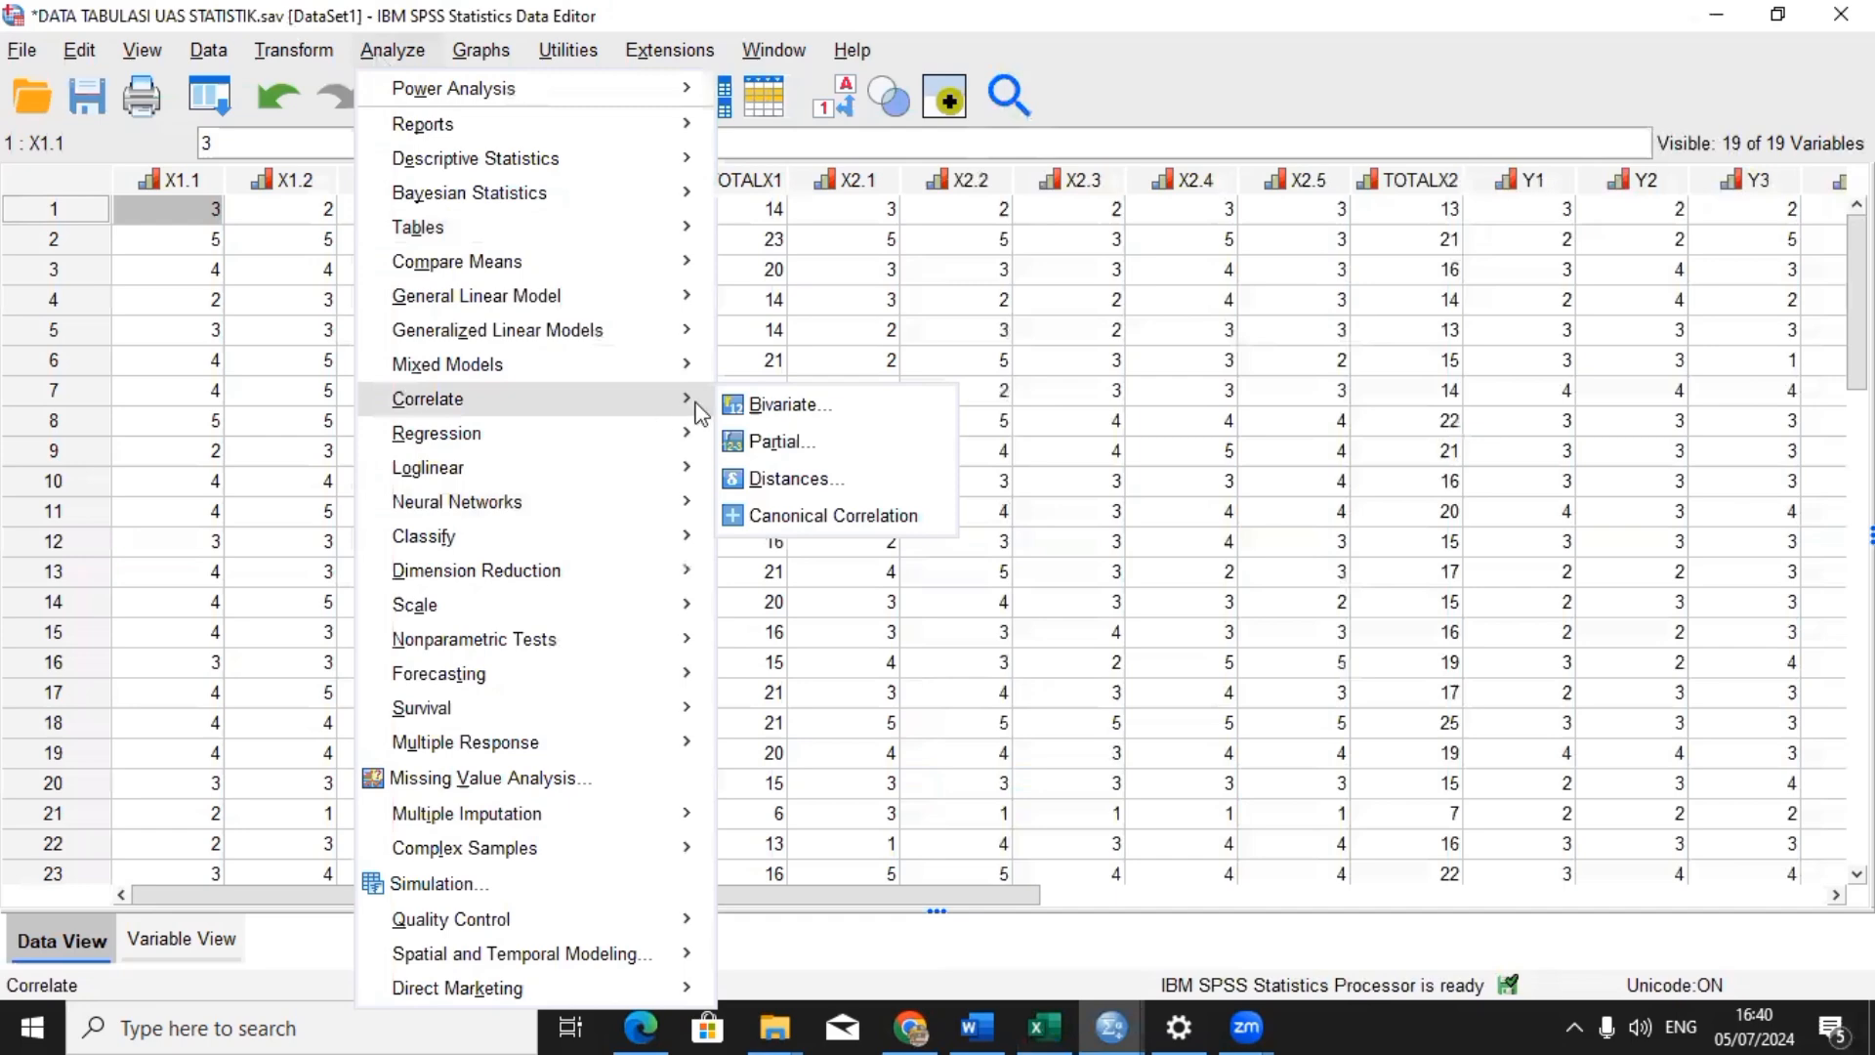
{"action": "left_click", "coordinate": [735, 416]}
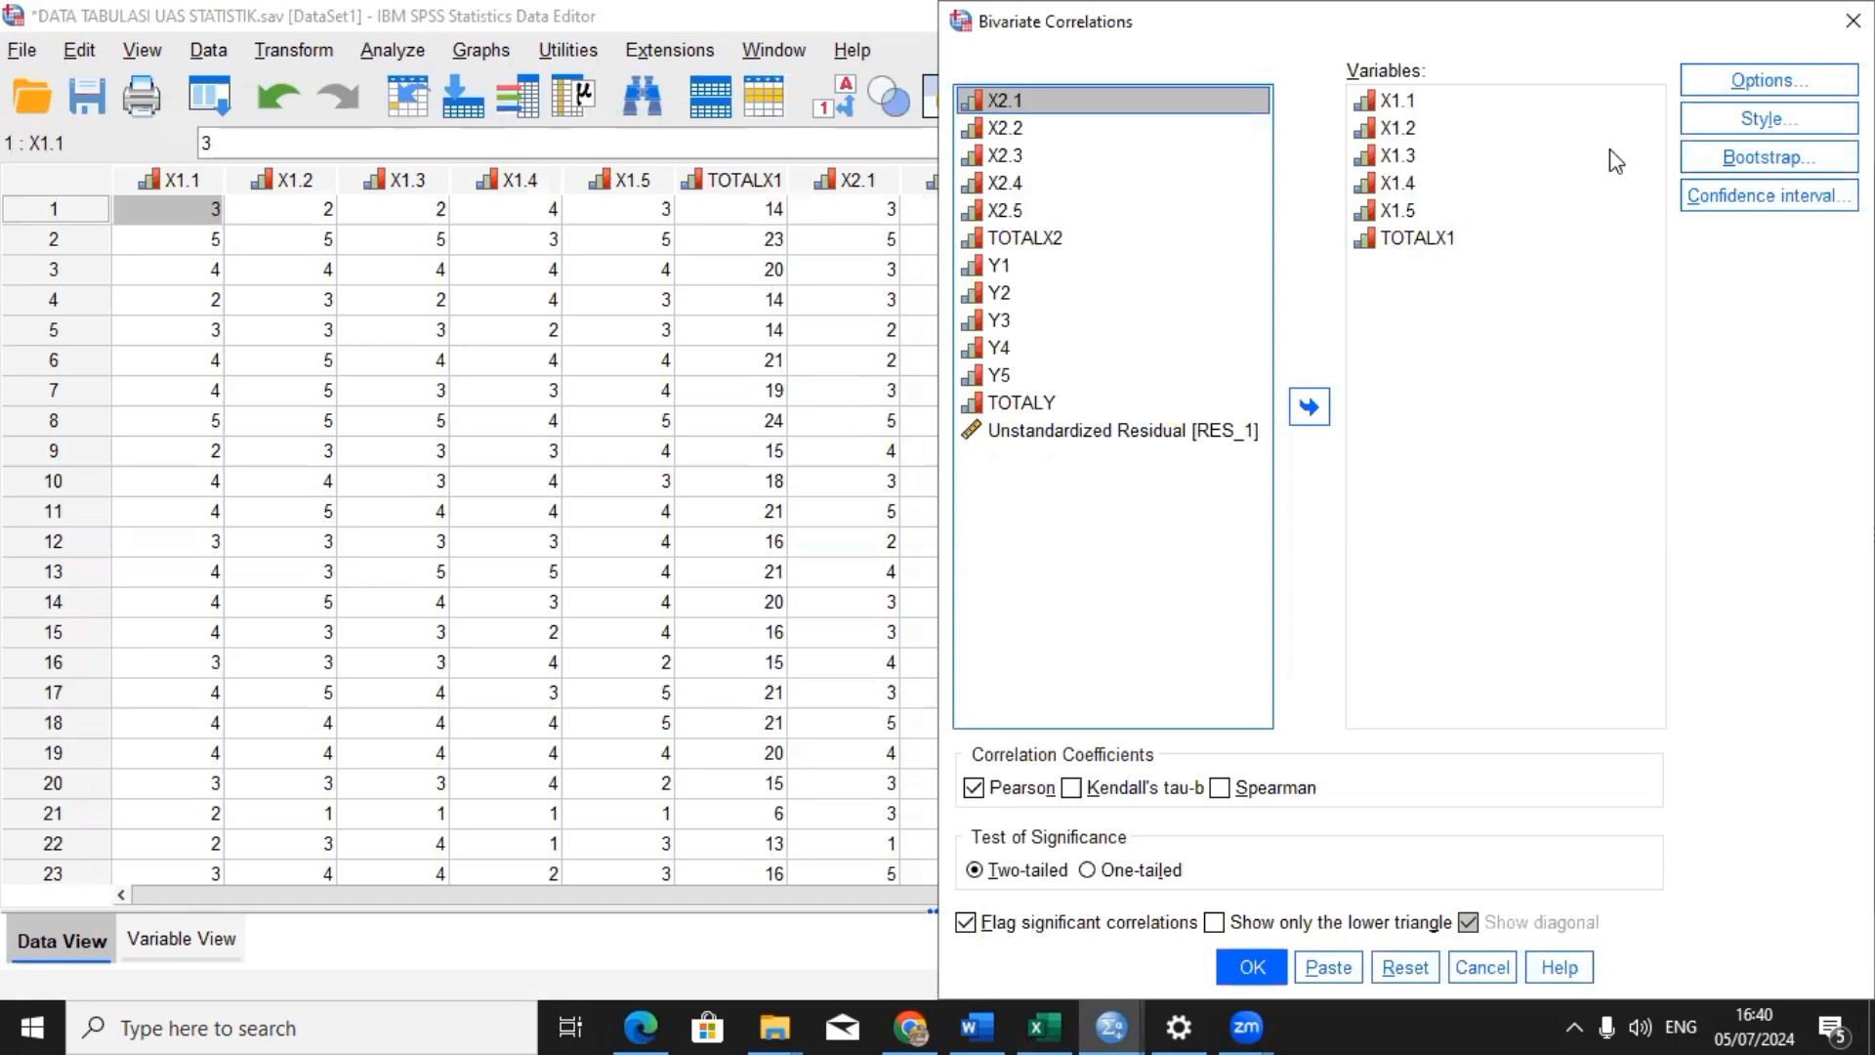
{"action": "left_click", "coordinate": [1700, 88]}
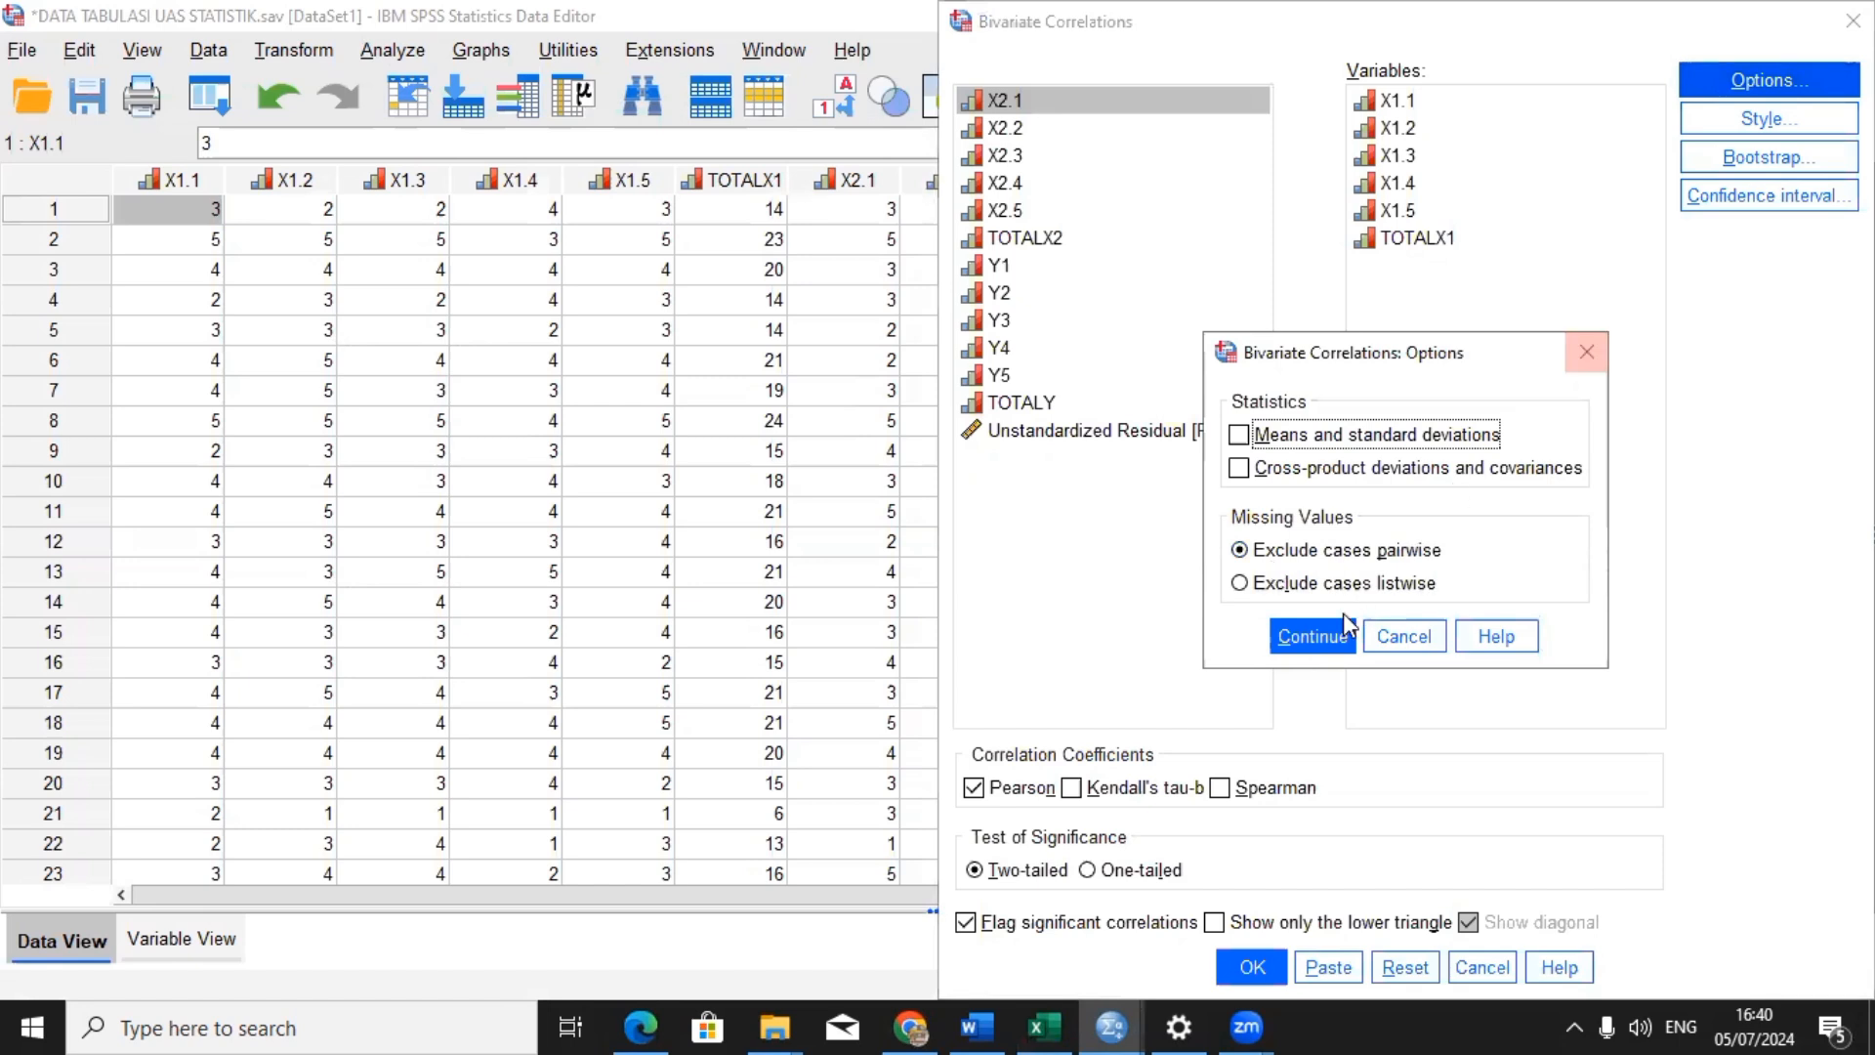
{"action": "left_click", "coordinate": [1338, 647]}
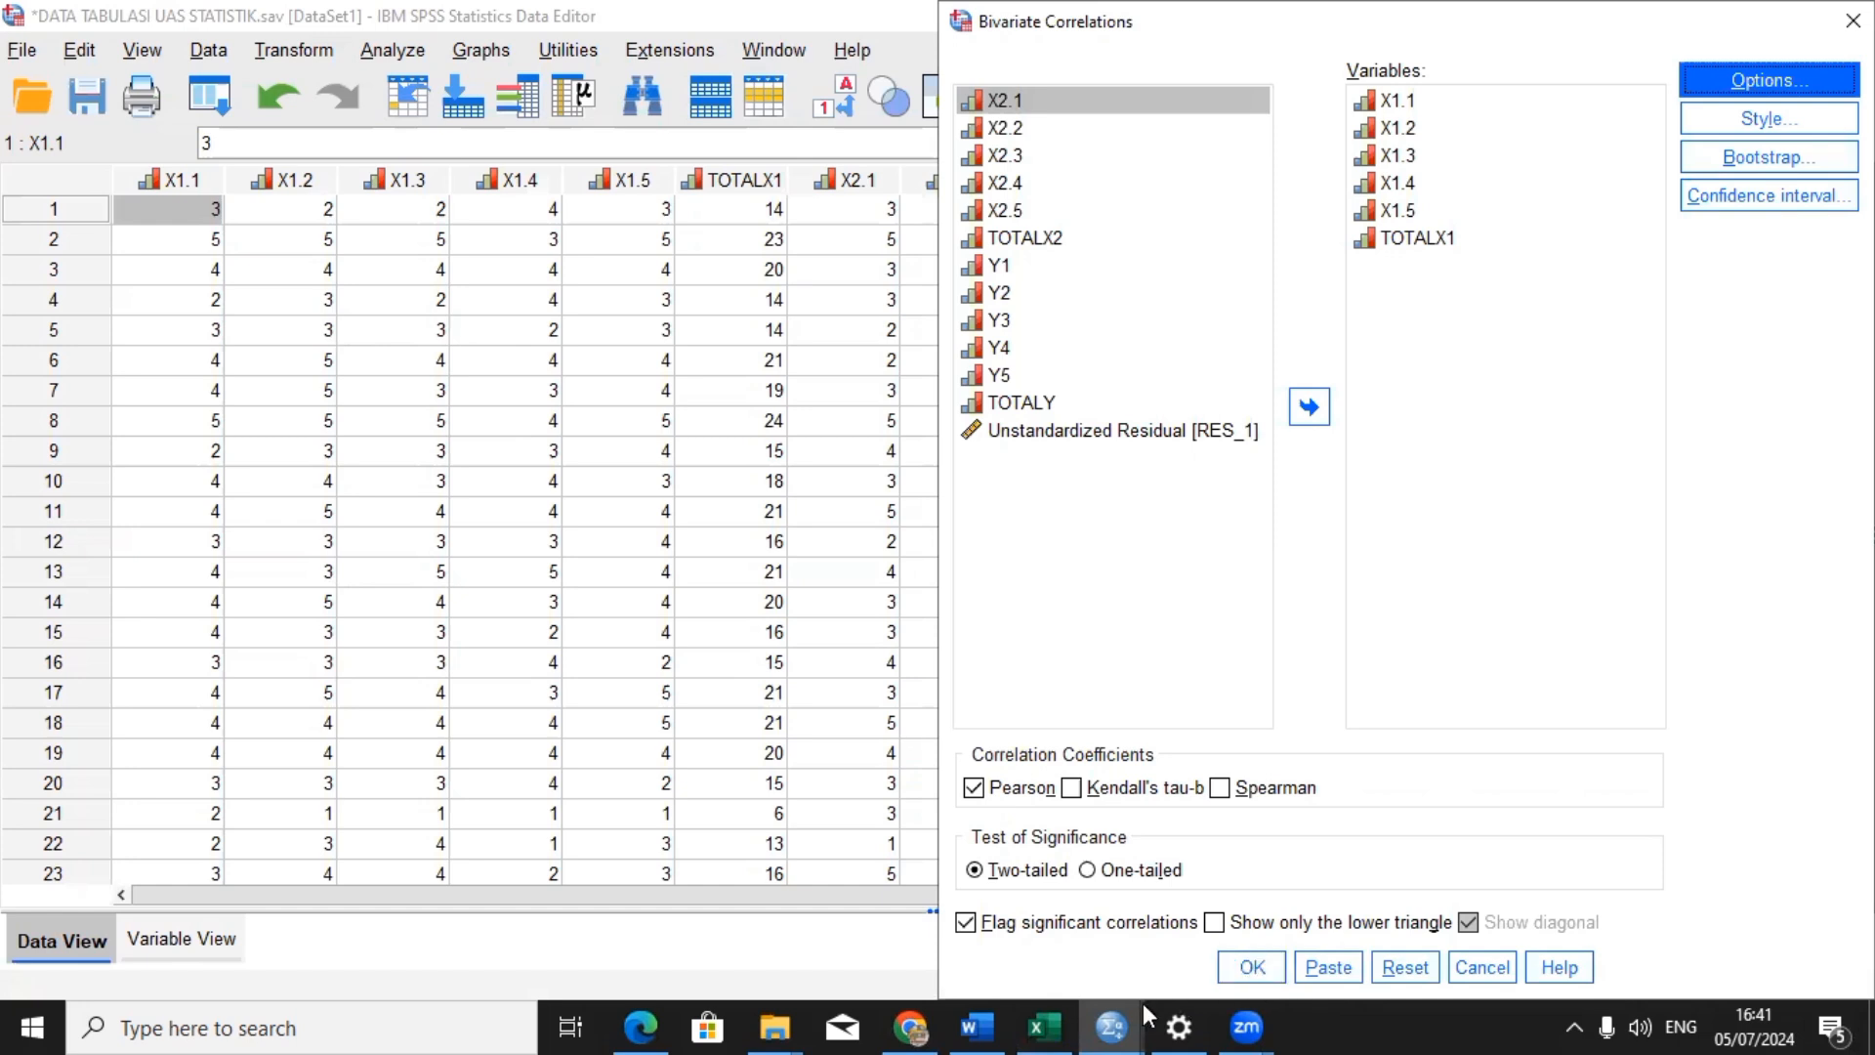
Step: Switch to the saved validity and reliability output and examine the correlations table for X1.1 to X1.5 and TOTALX1
{"action": "mouse_move", "coordinate": [1131, 1022]}
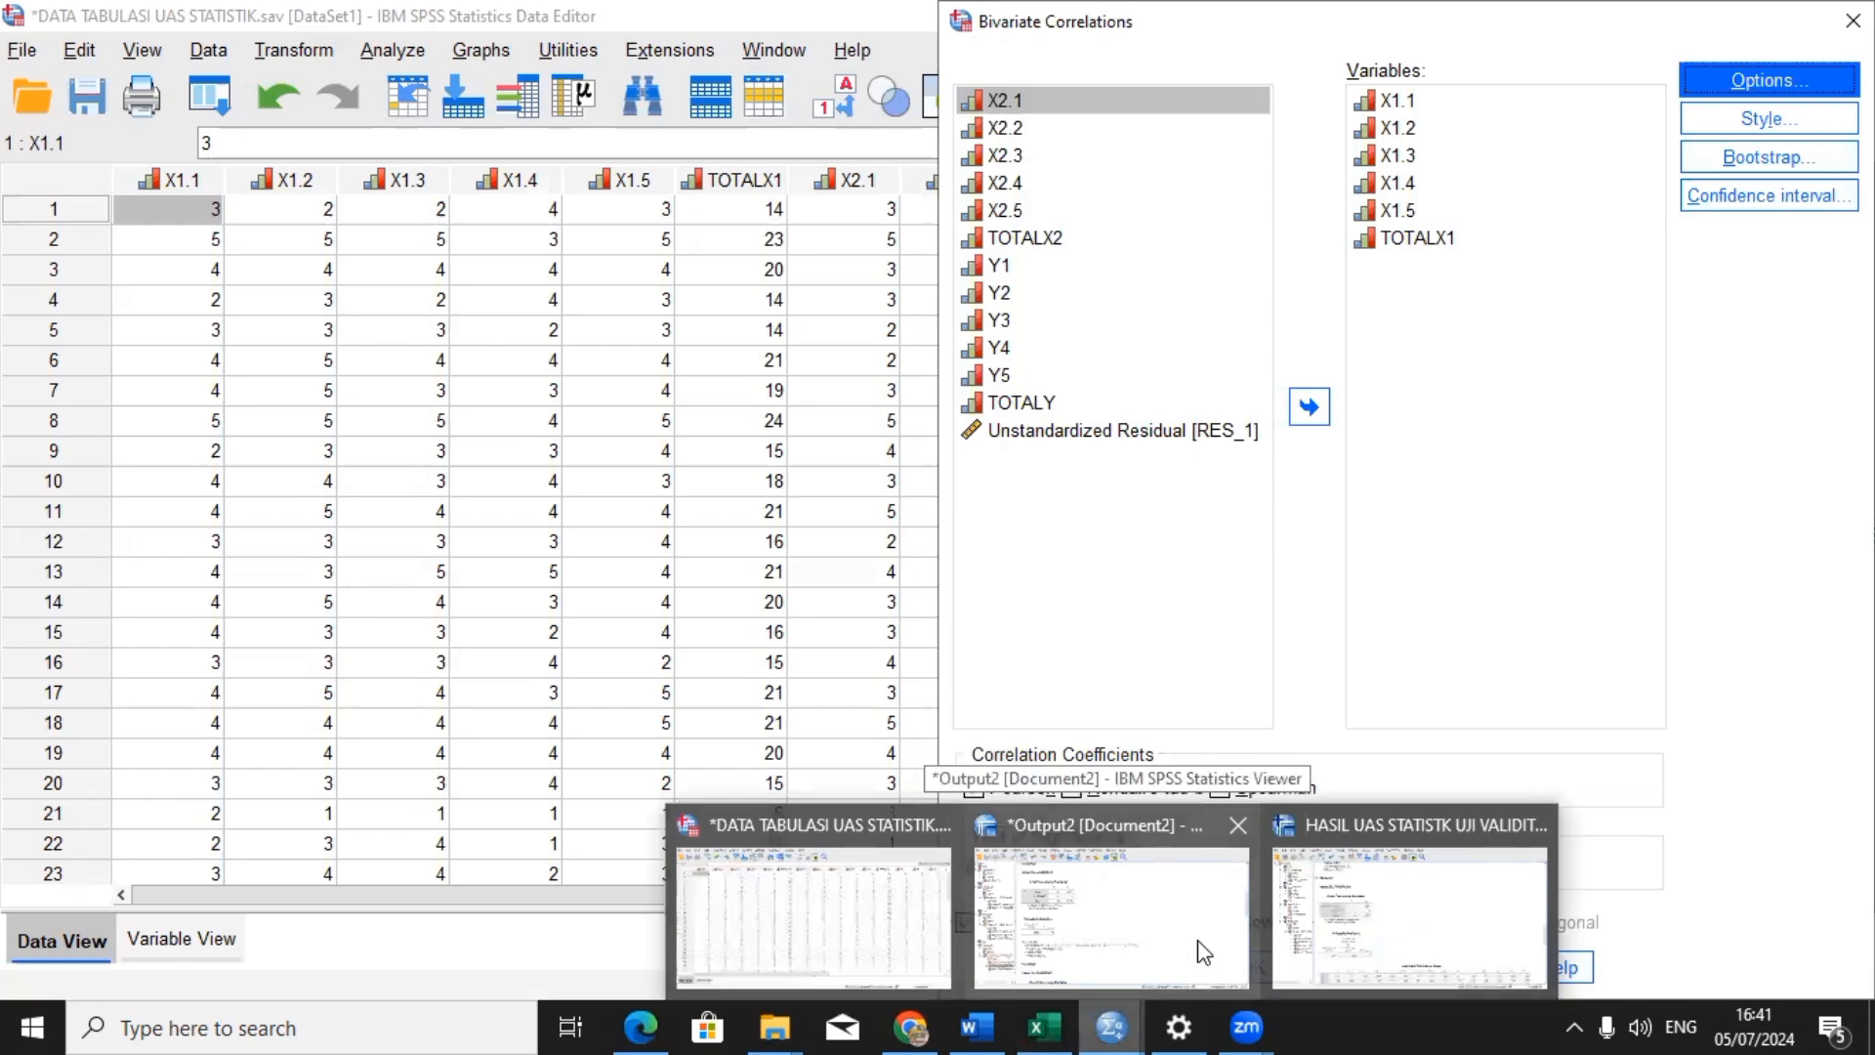
{"action": "left_click", "coordinate": [1305, 914]}
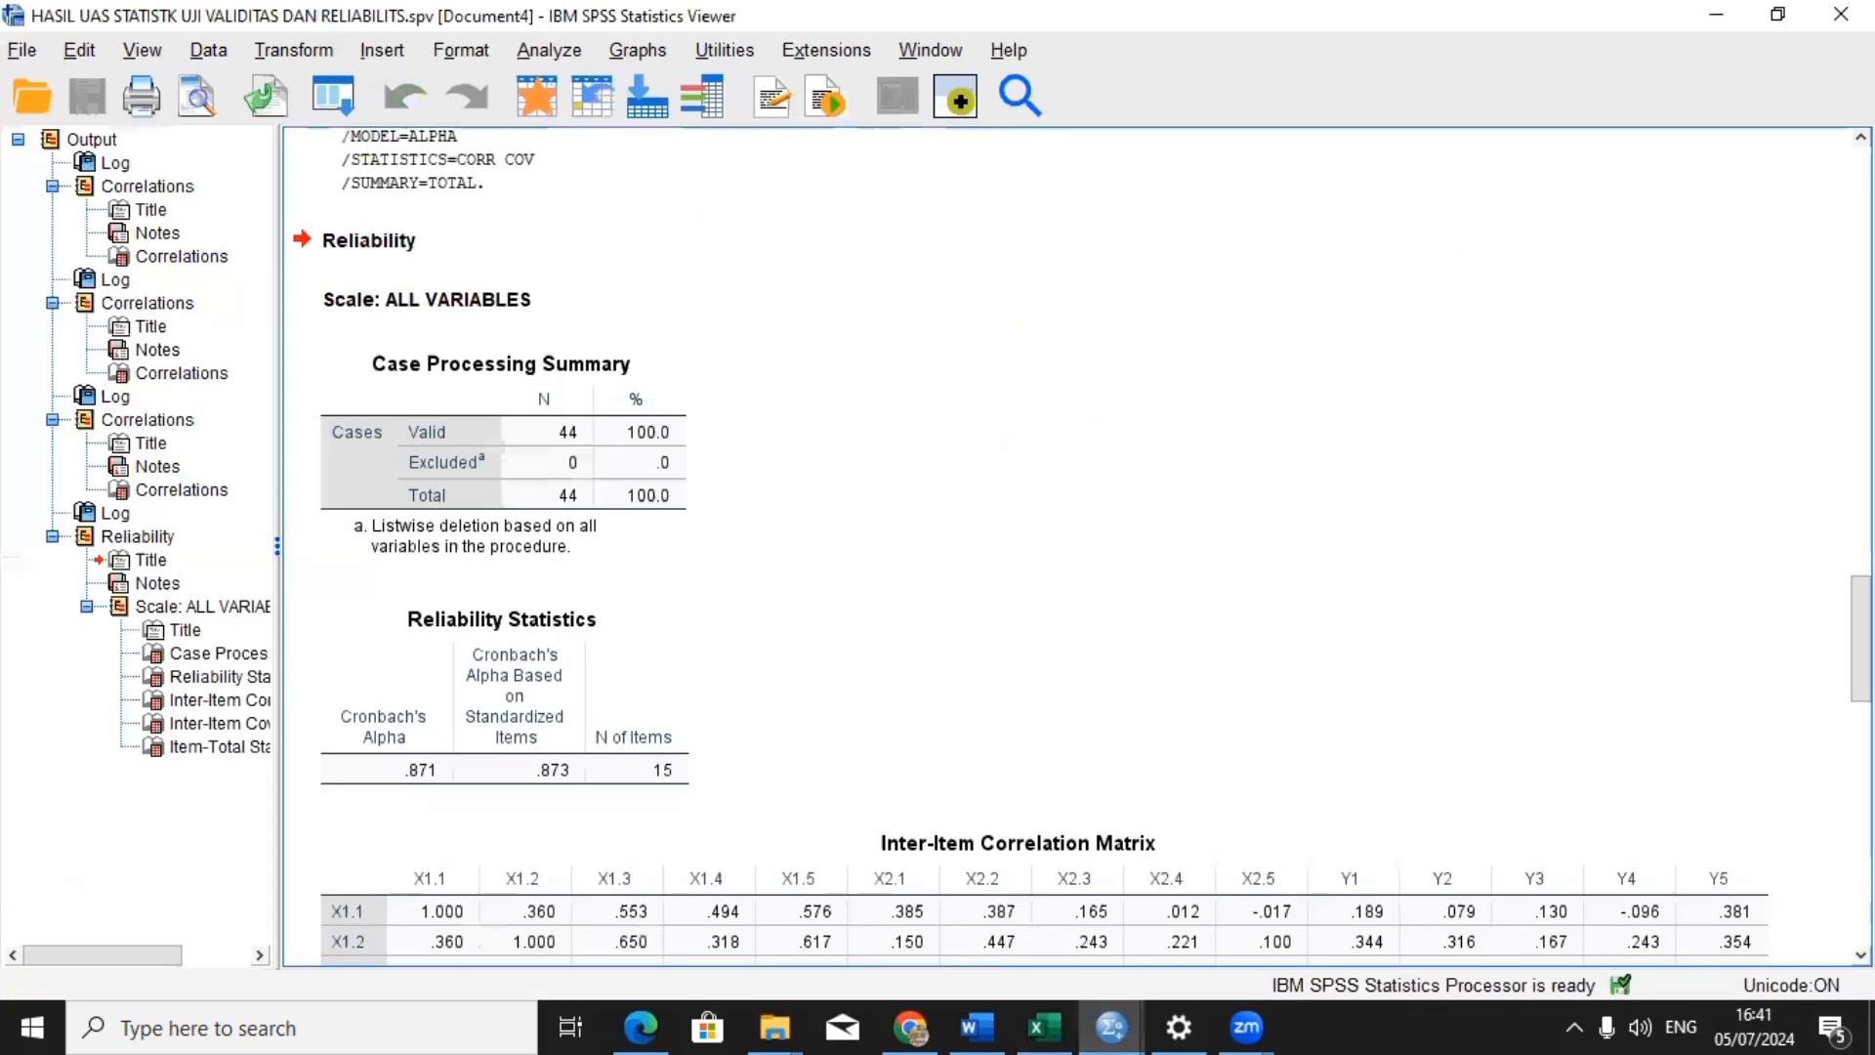
{"action": "scroll", "coordinate": [1218, 454], "scroll_direction": "up", "scroll_amount": 15}
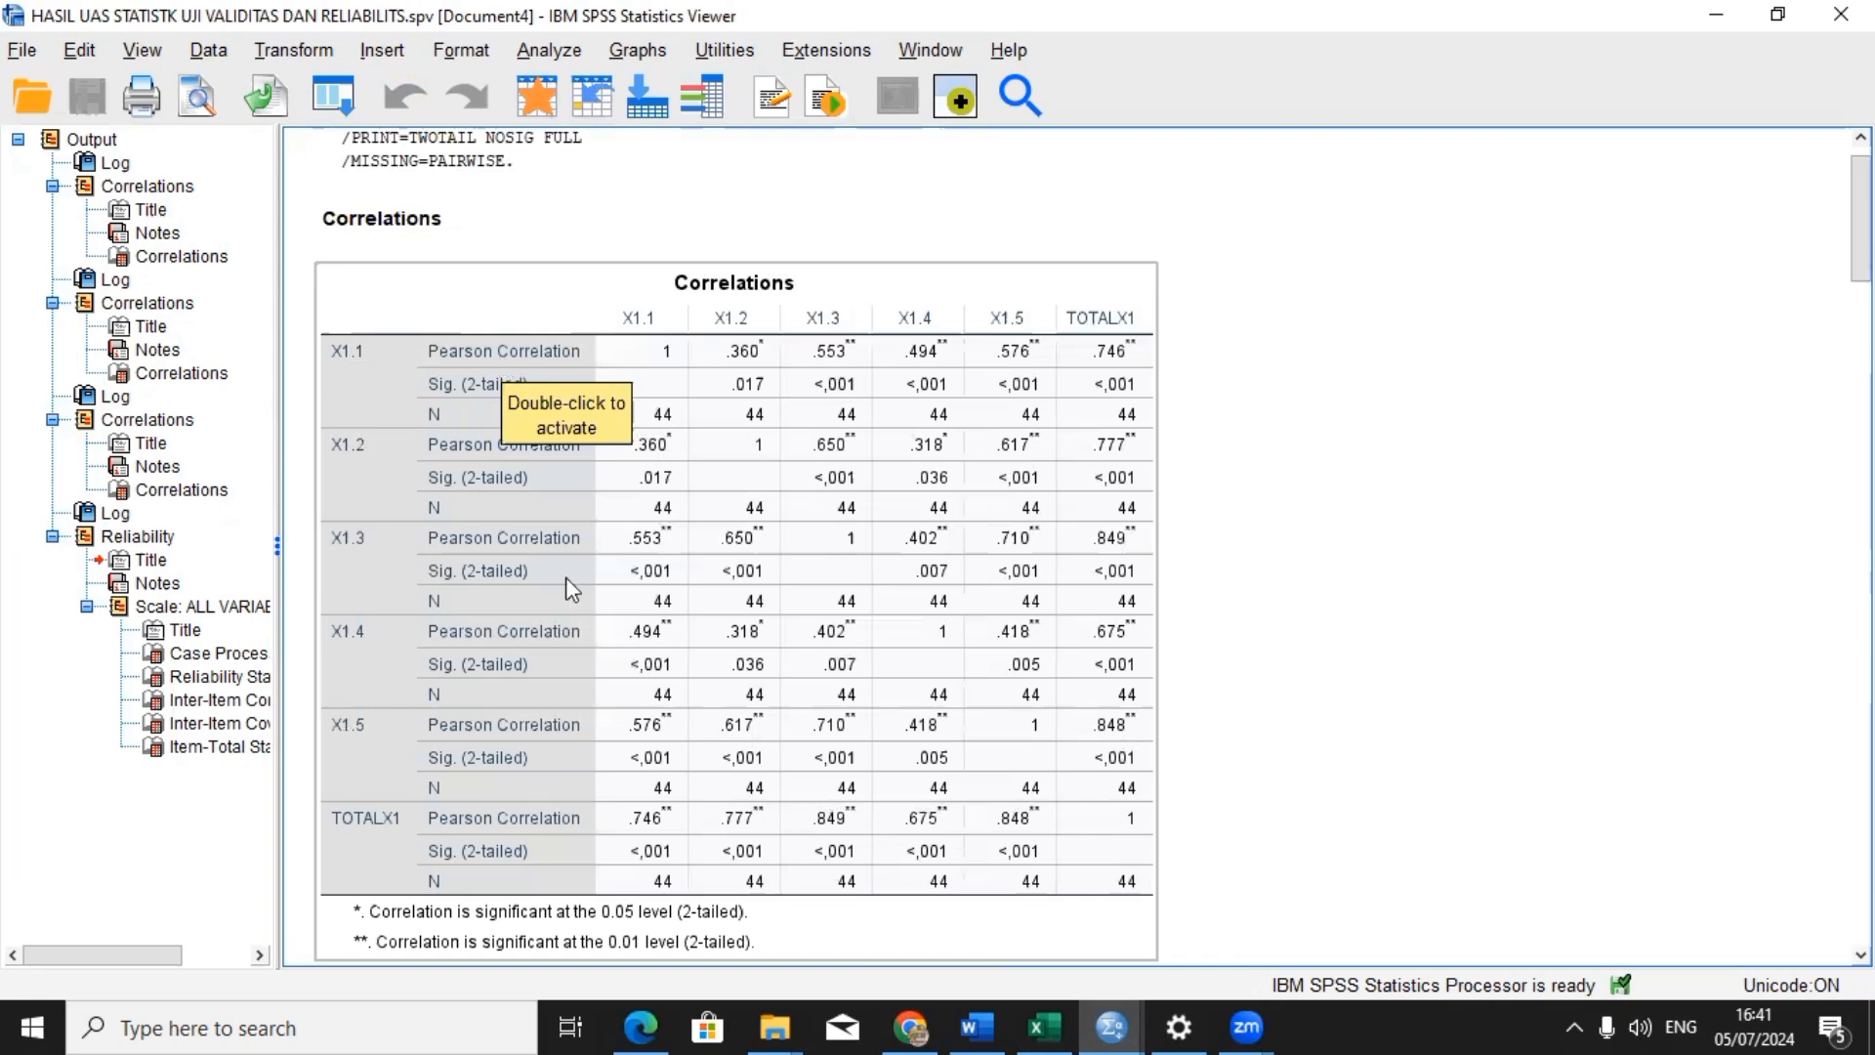
Step: Consult the r Product Moment table in appendix.pdf in Edge, then return to the saved SPSS output
{"action": "left_click", "coordinate": [640, 1026]}
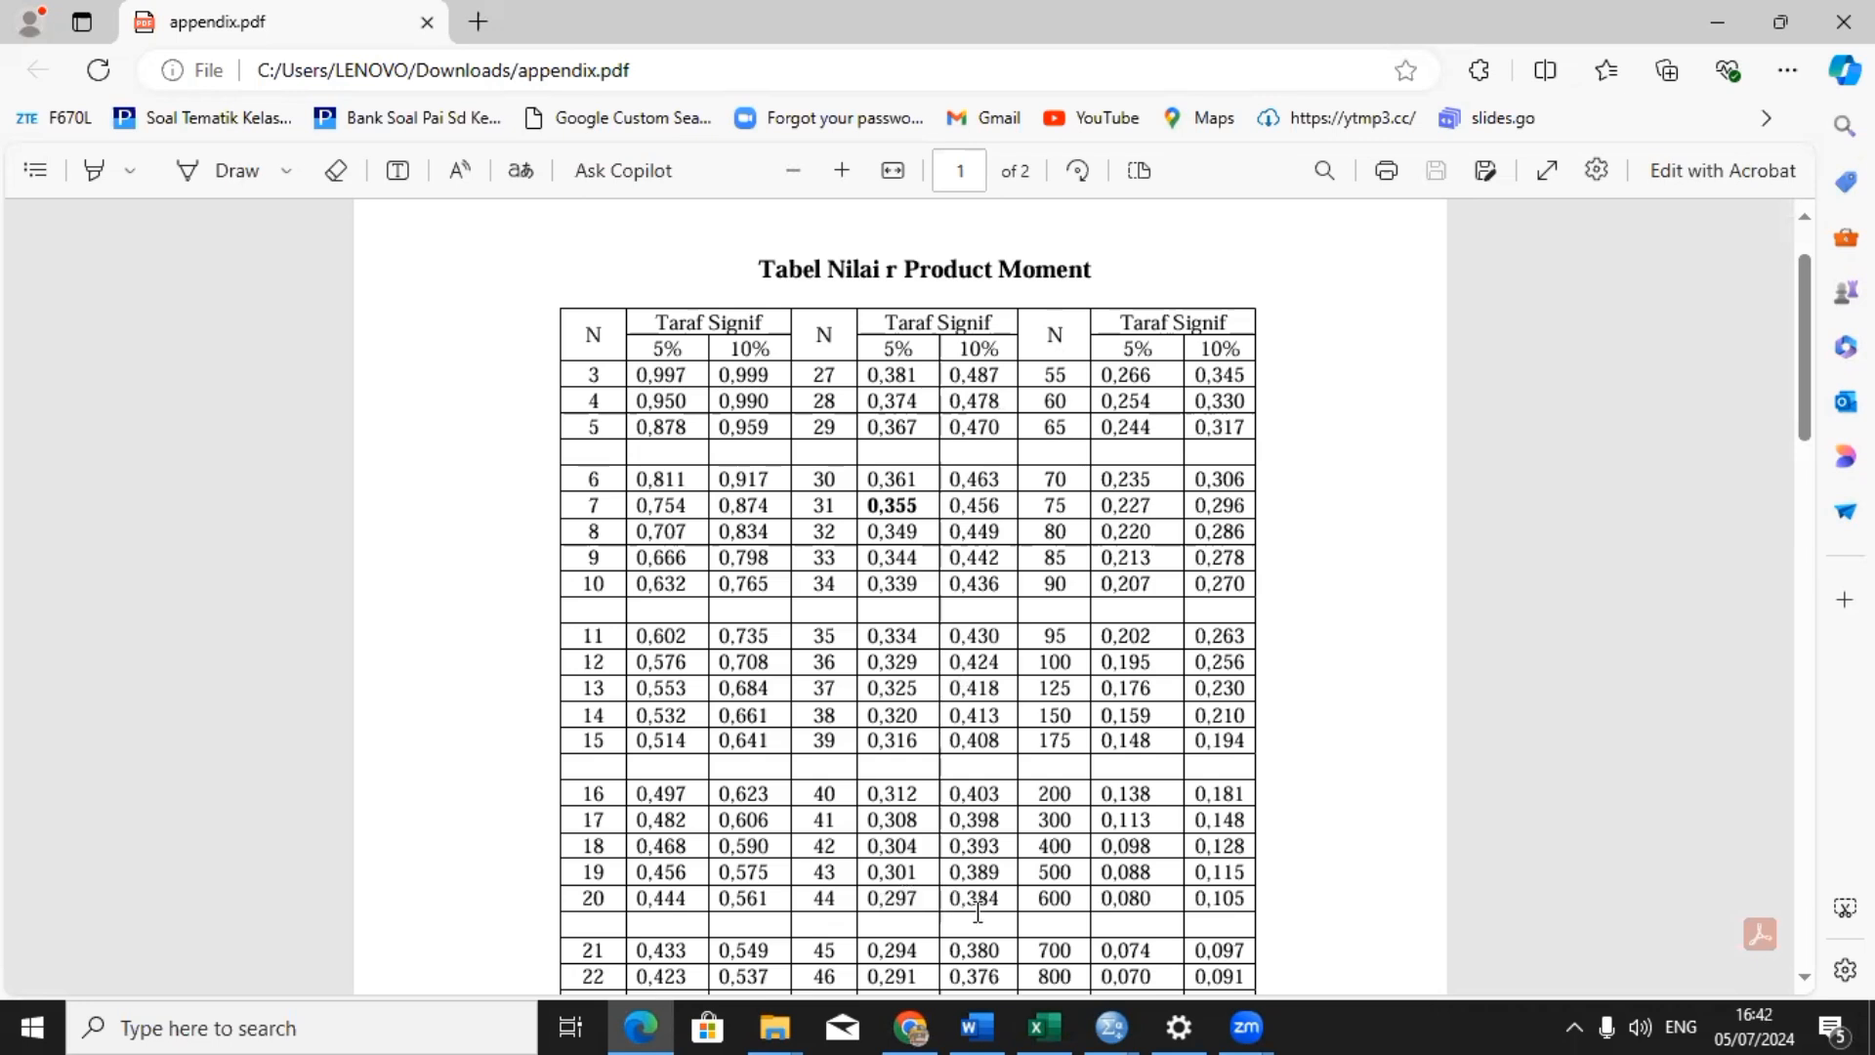
{"action": "mouse_move", "coordinate": [964, 1023]}
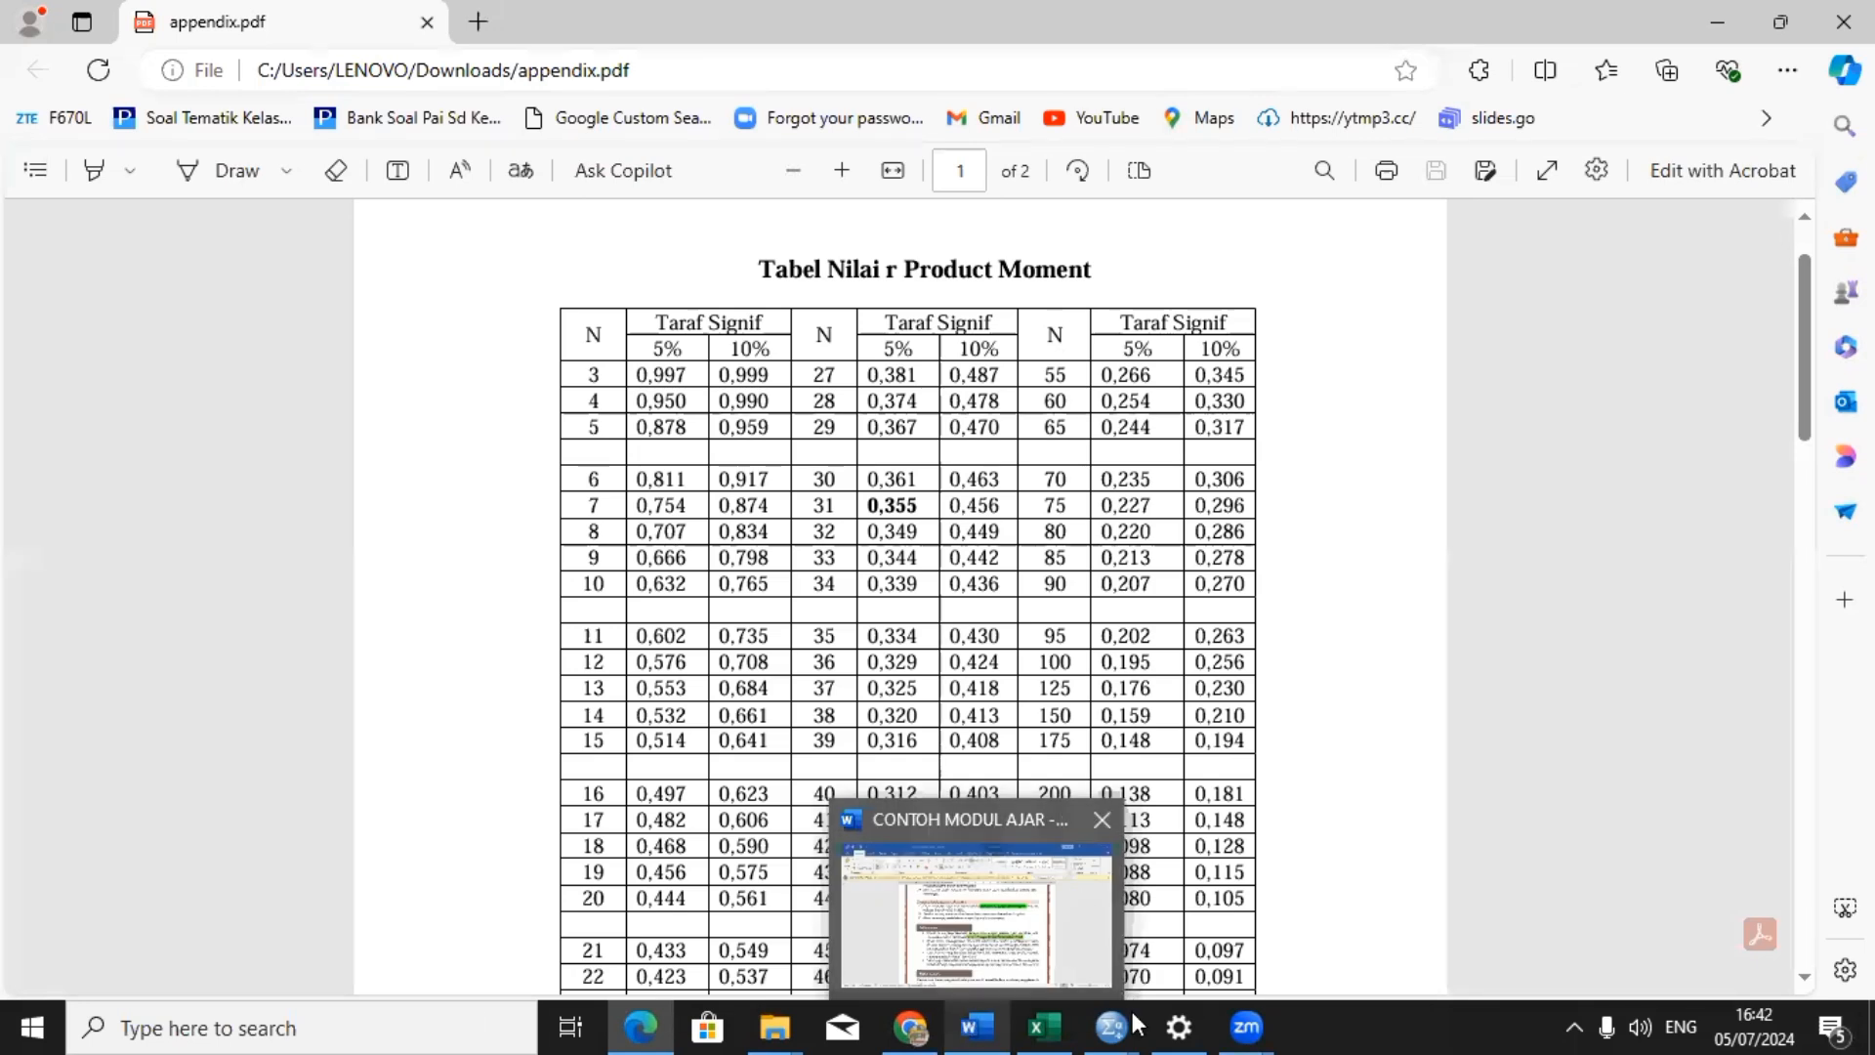
{"action": "mouse_move", "coordinate": [1123, 1021]}
{"action": "left_click", "coordinate": [1419, 891]}
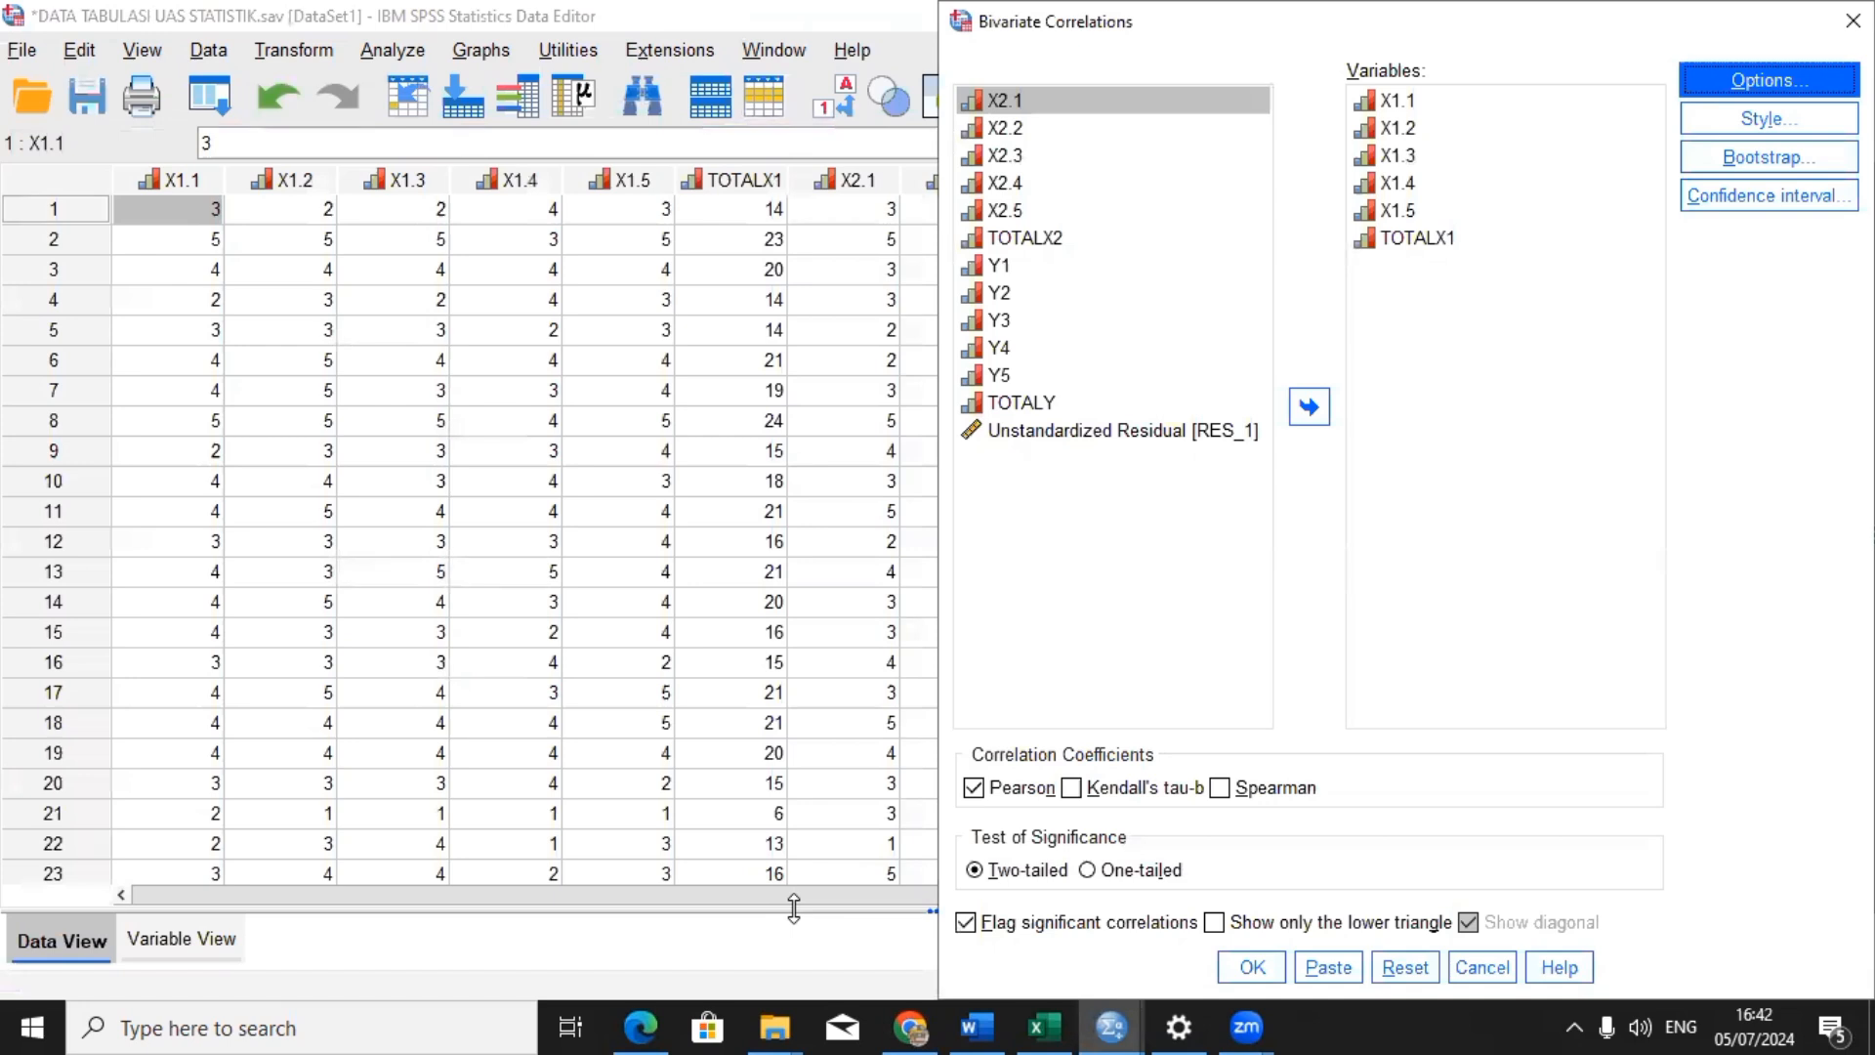
Step: Remove X1.1 to X1.5 and TOTALX1 from the bivariate correlation variables
{"action": "left_click", "coordinate": [1436, 99]}
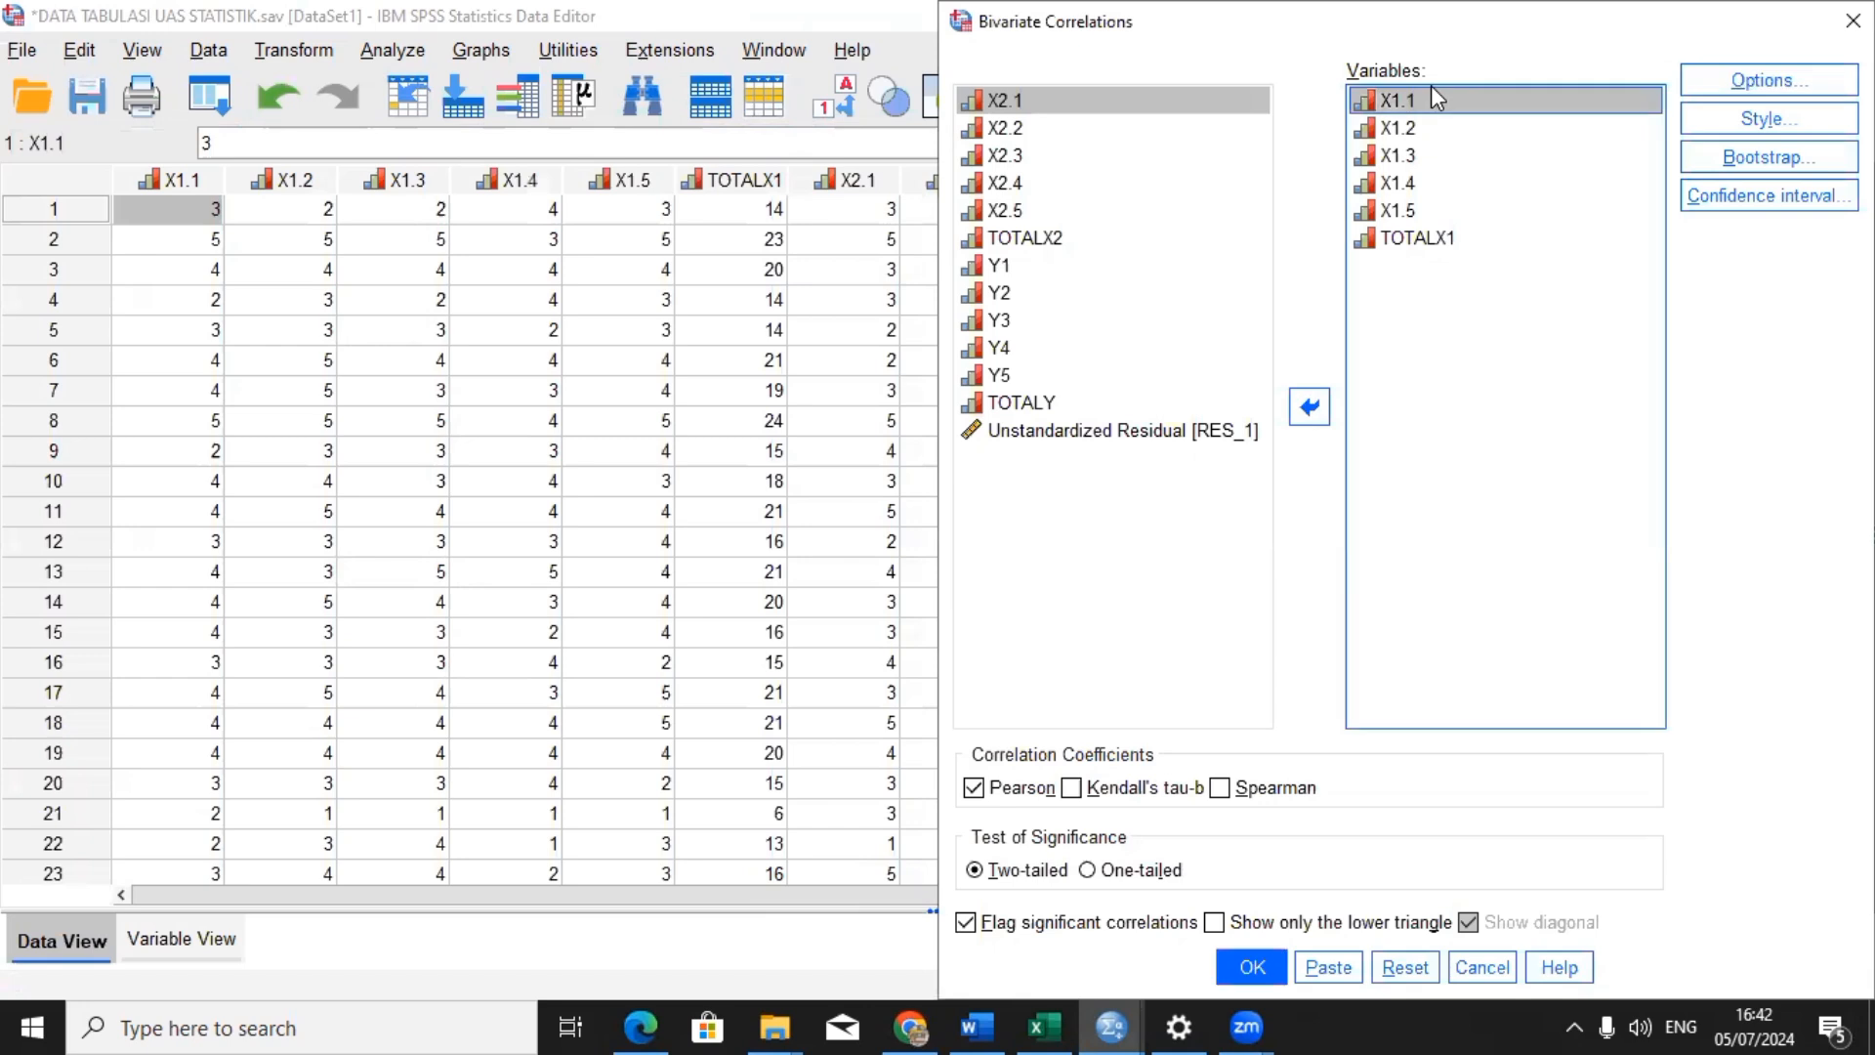
{"action": "key", "text": "ctrl+a"}
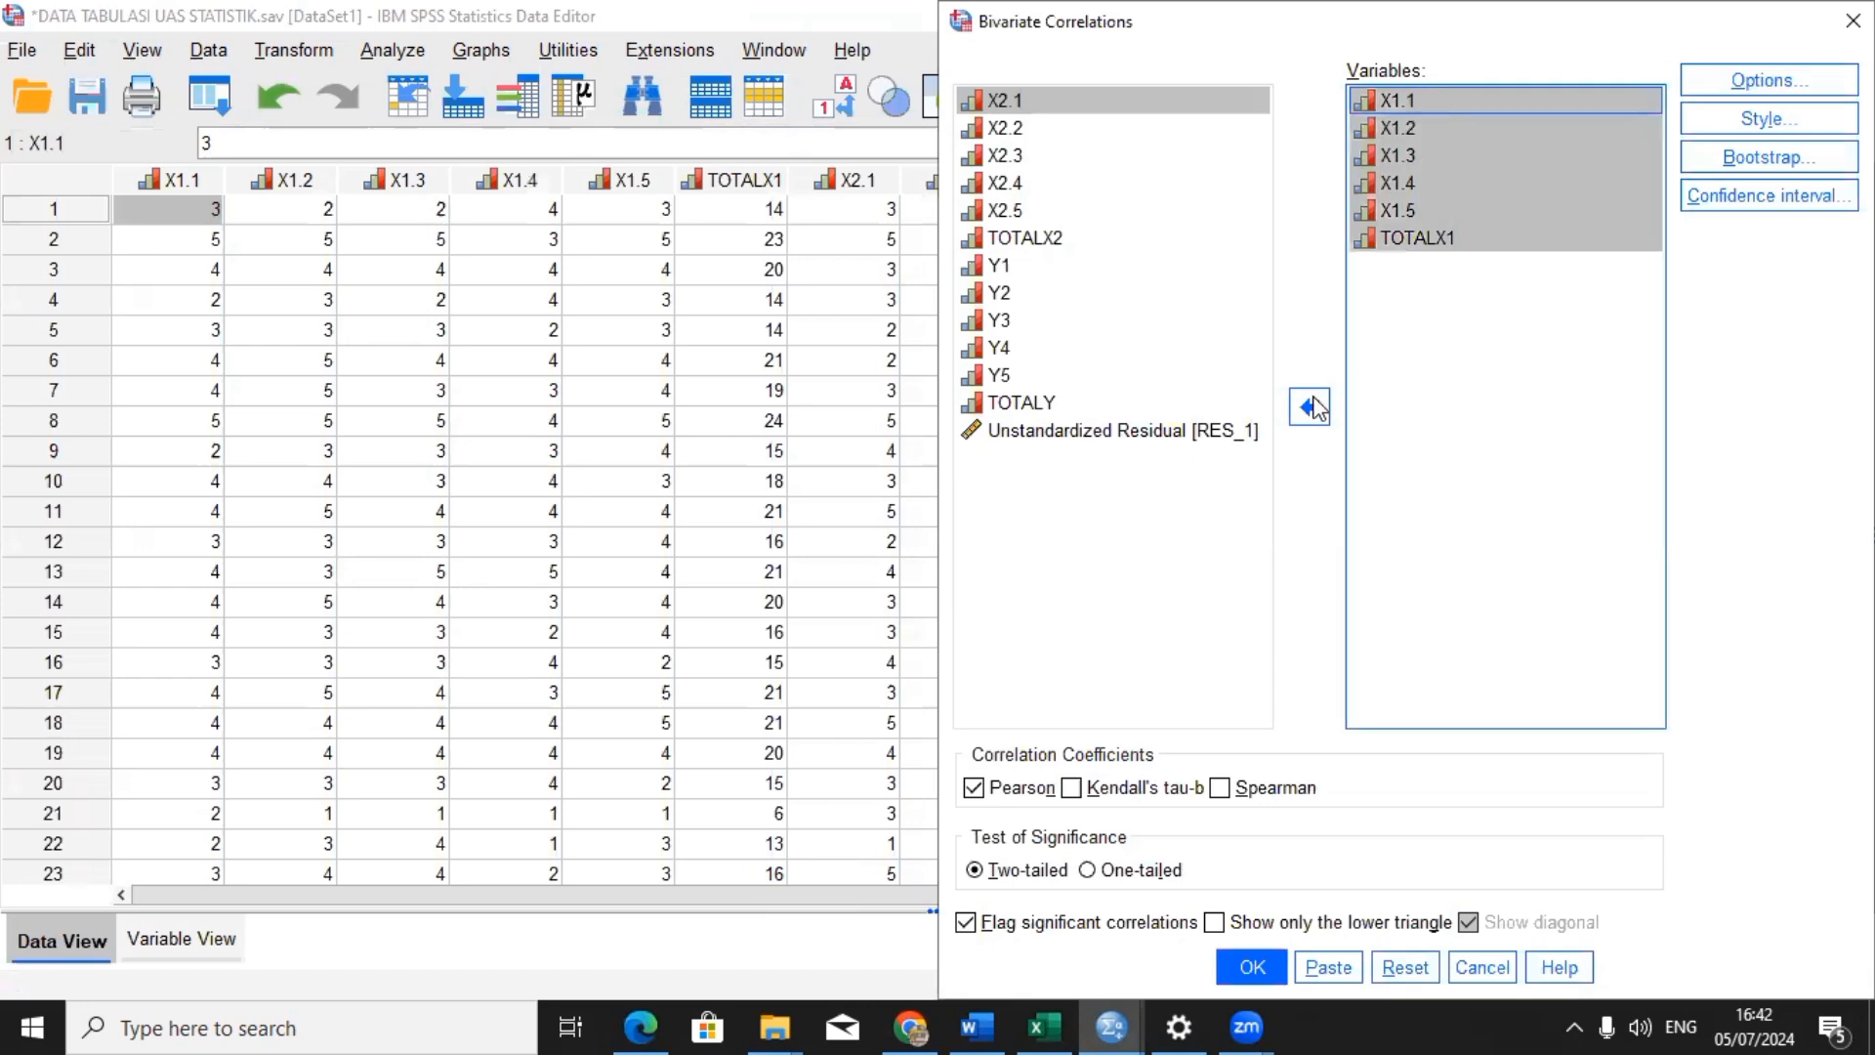
{"action": "left_click", "coordinate": [1309, 407]}
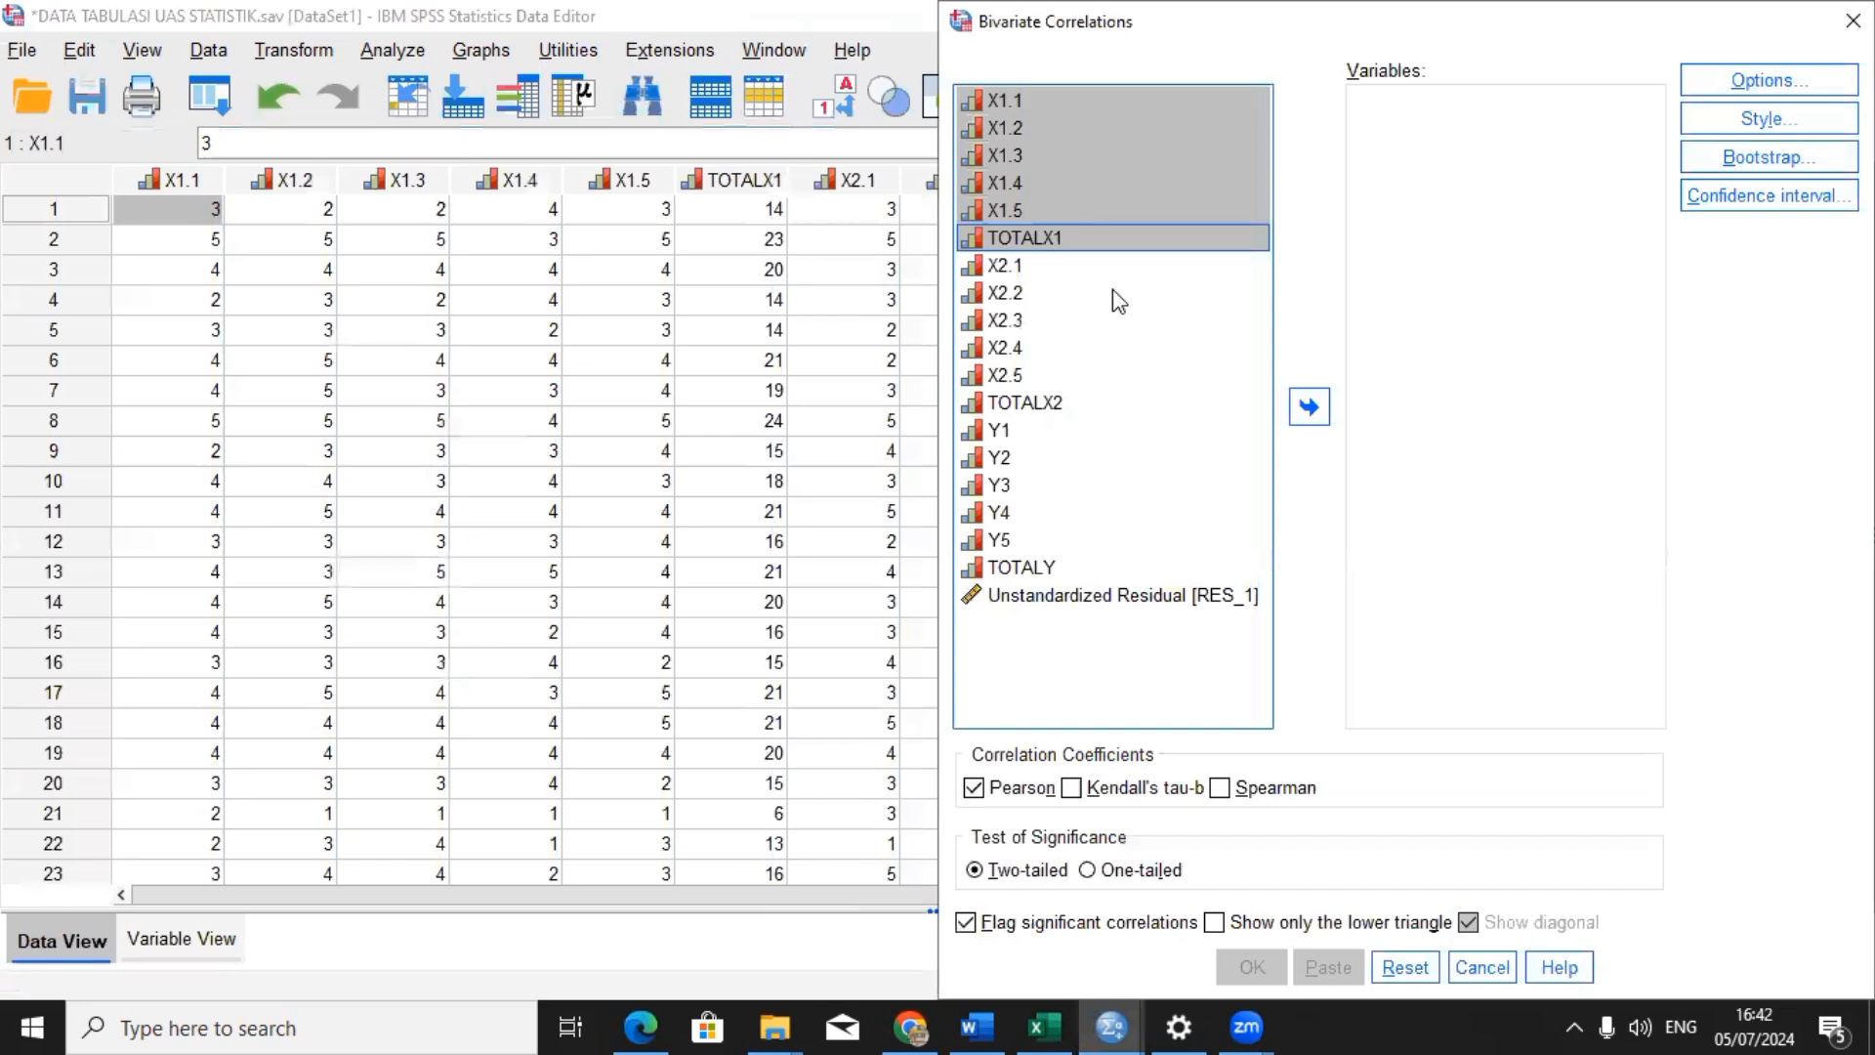
Step: Add X2.1, X2.2, X2.3, X2.4, X2.5 and TOTALX2 to the bivariate correlation variables
{"action": "left_click", "coordinate": [1086, 271]}
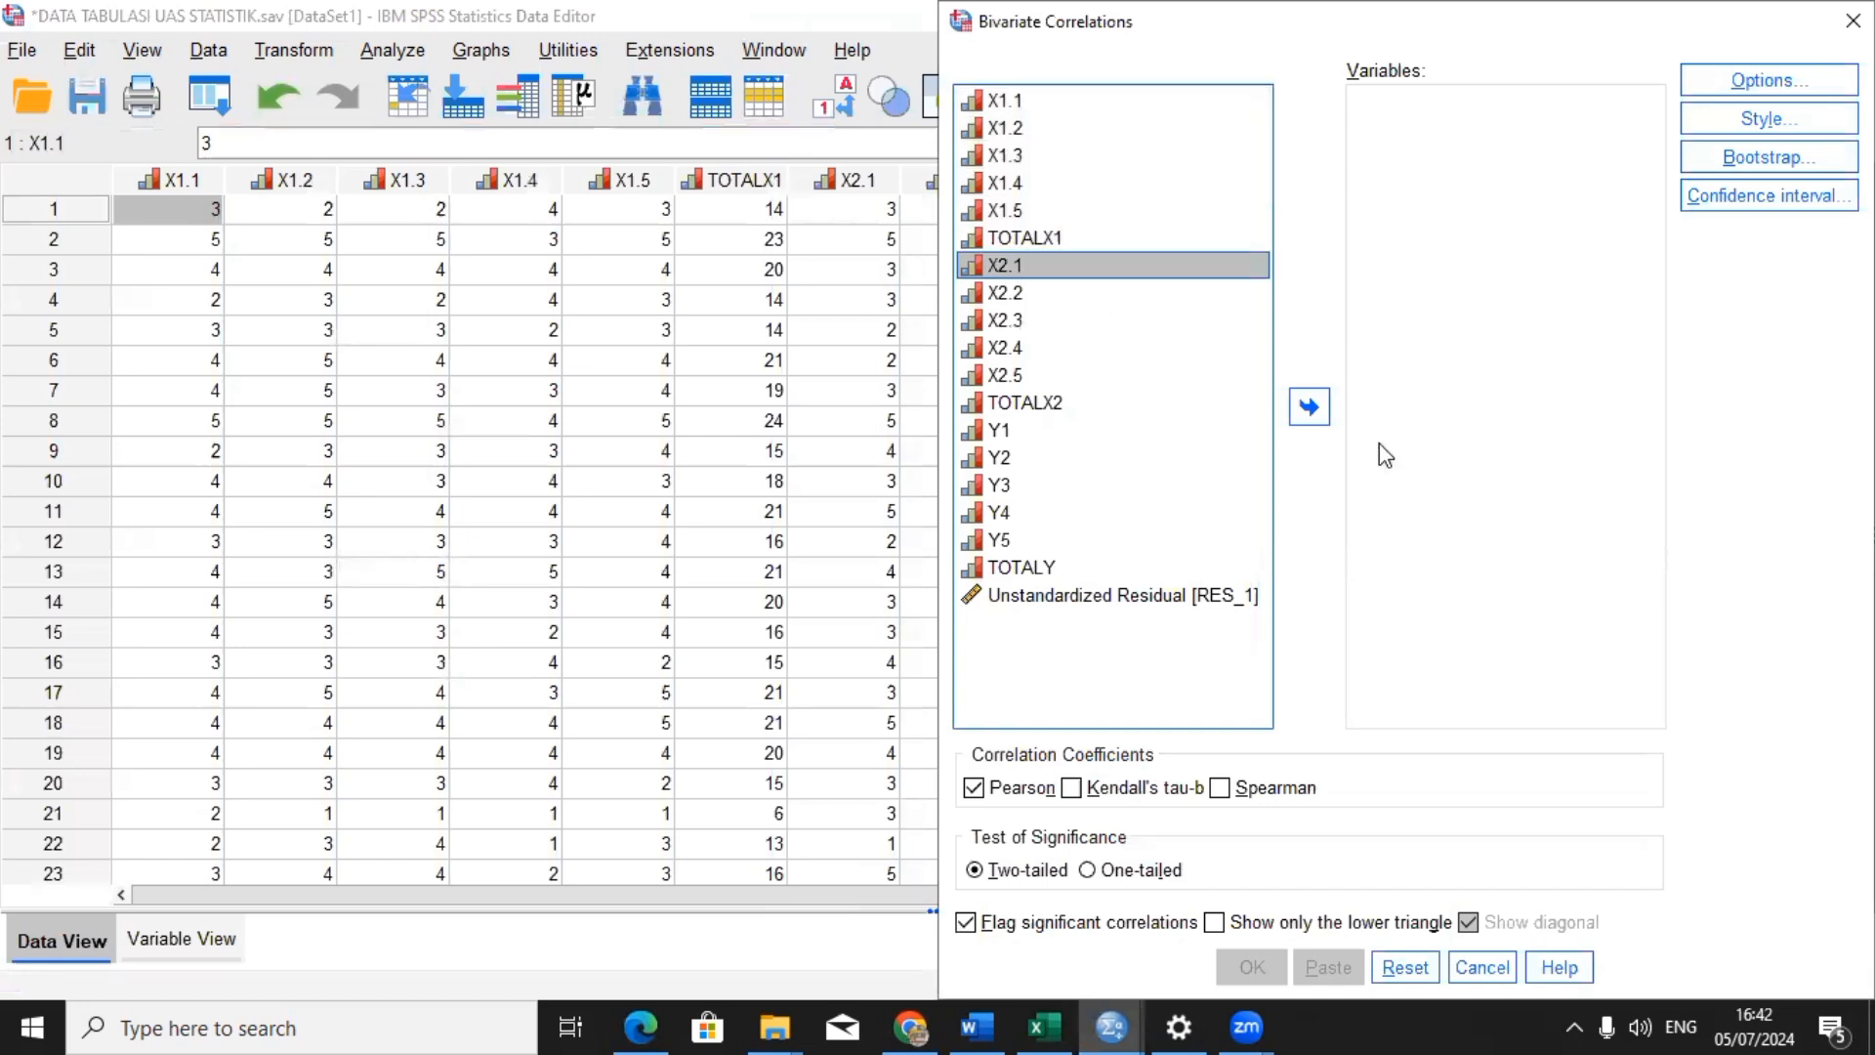
{"action": "left_click", "coordinate": [1309, 406]}
{"action": "left_click", "coordinate": [1163, 292]}
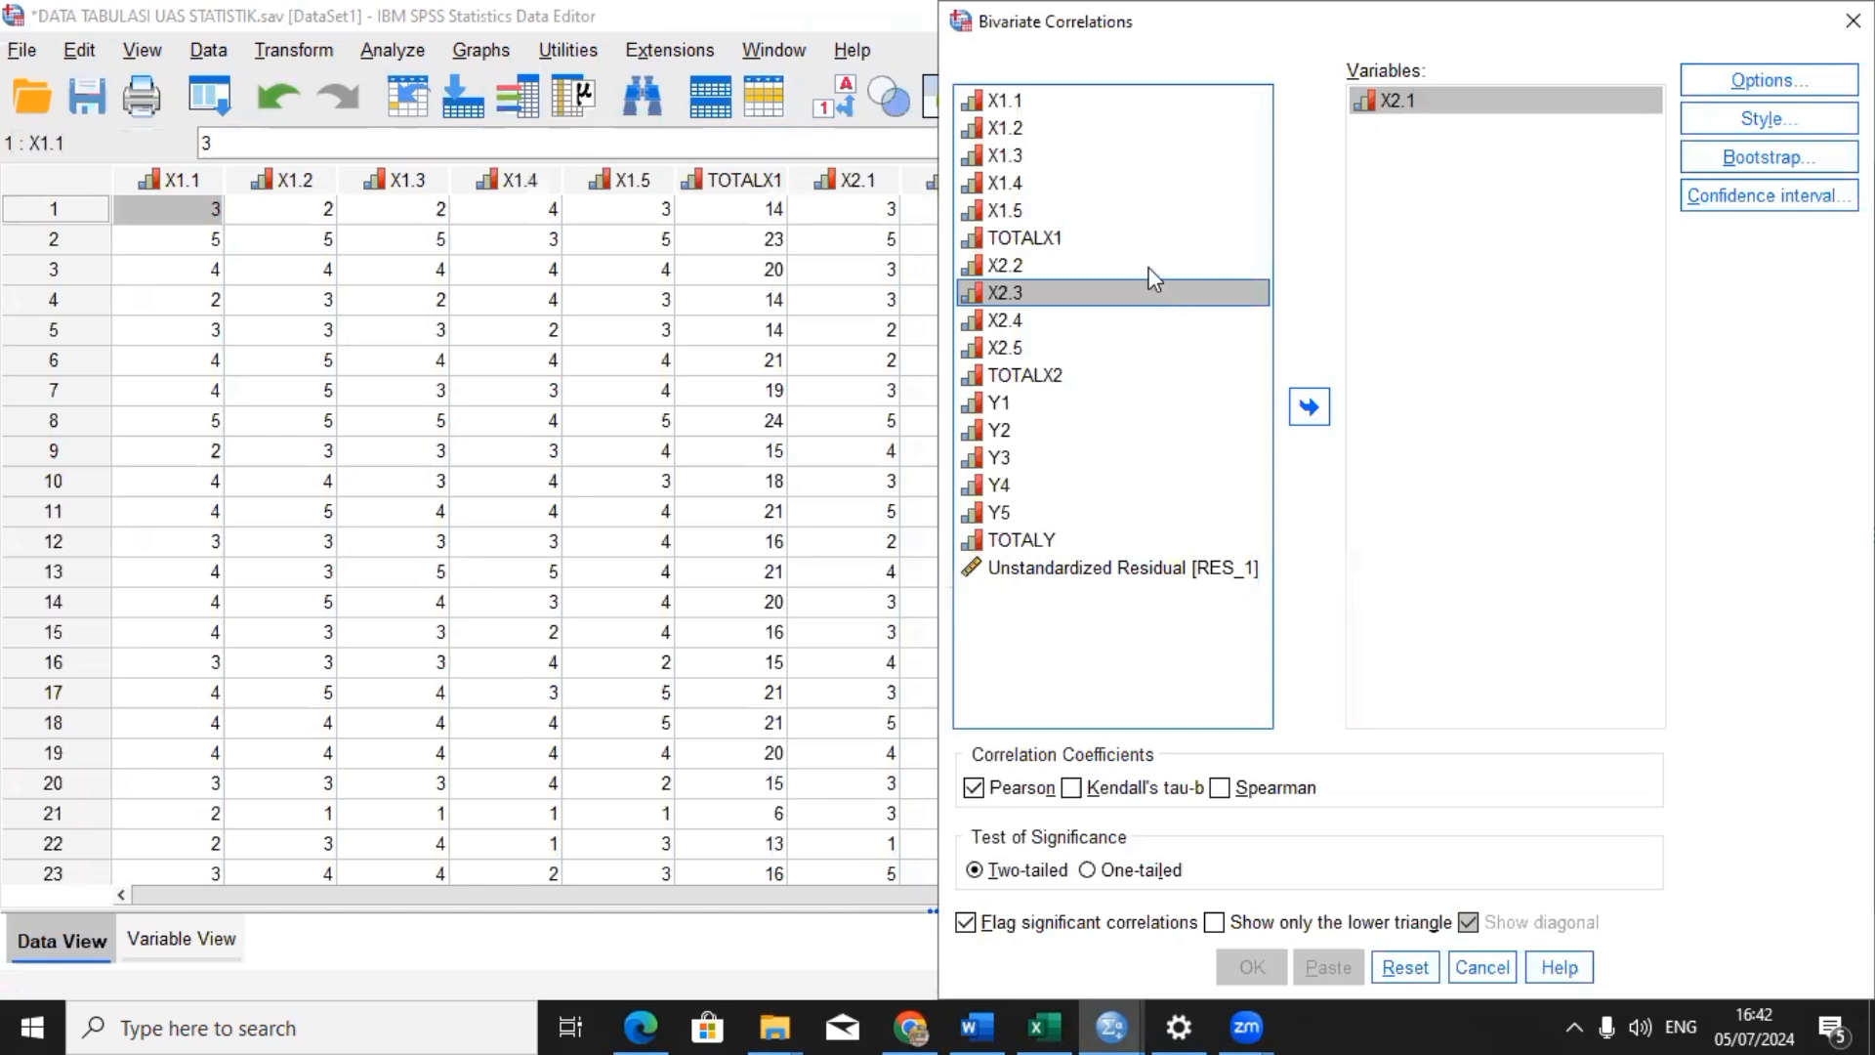
{"action": "left_click", "coordinate": [1163, 266]}
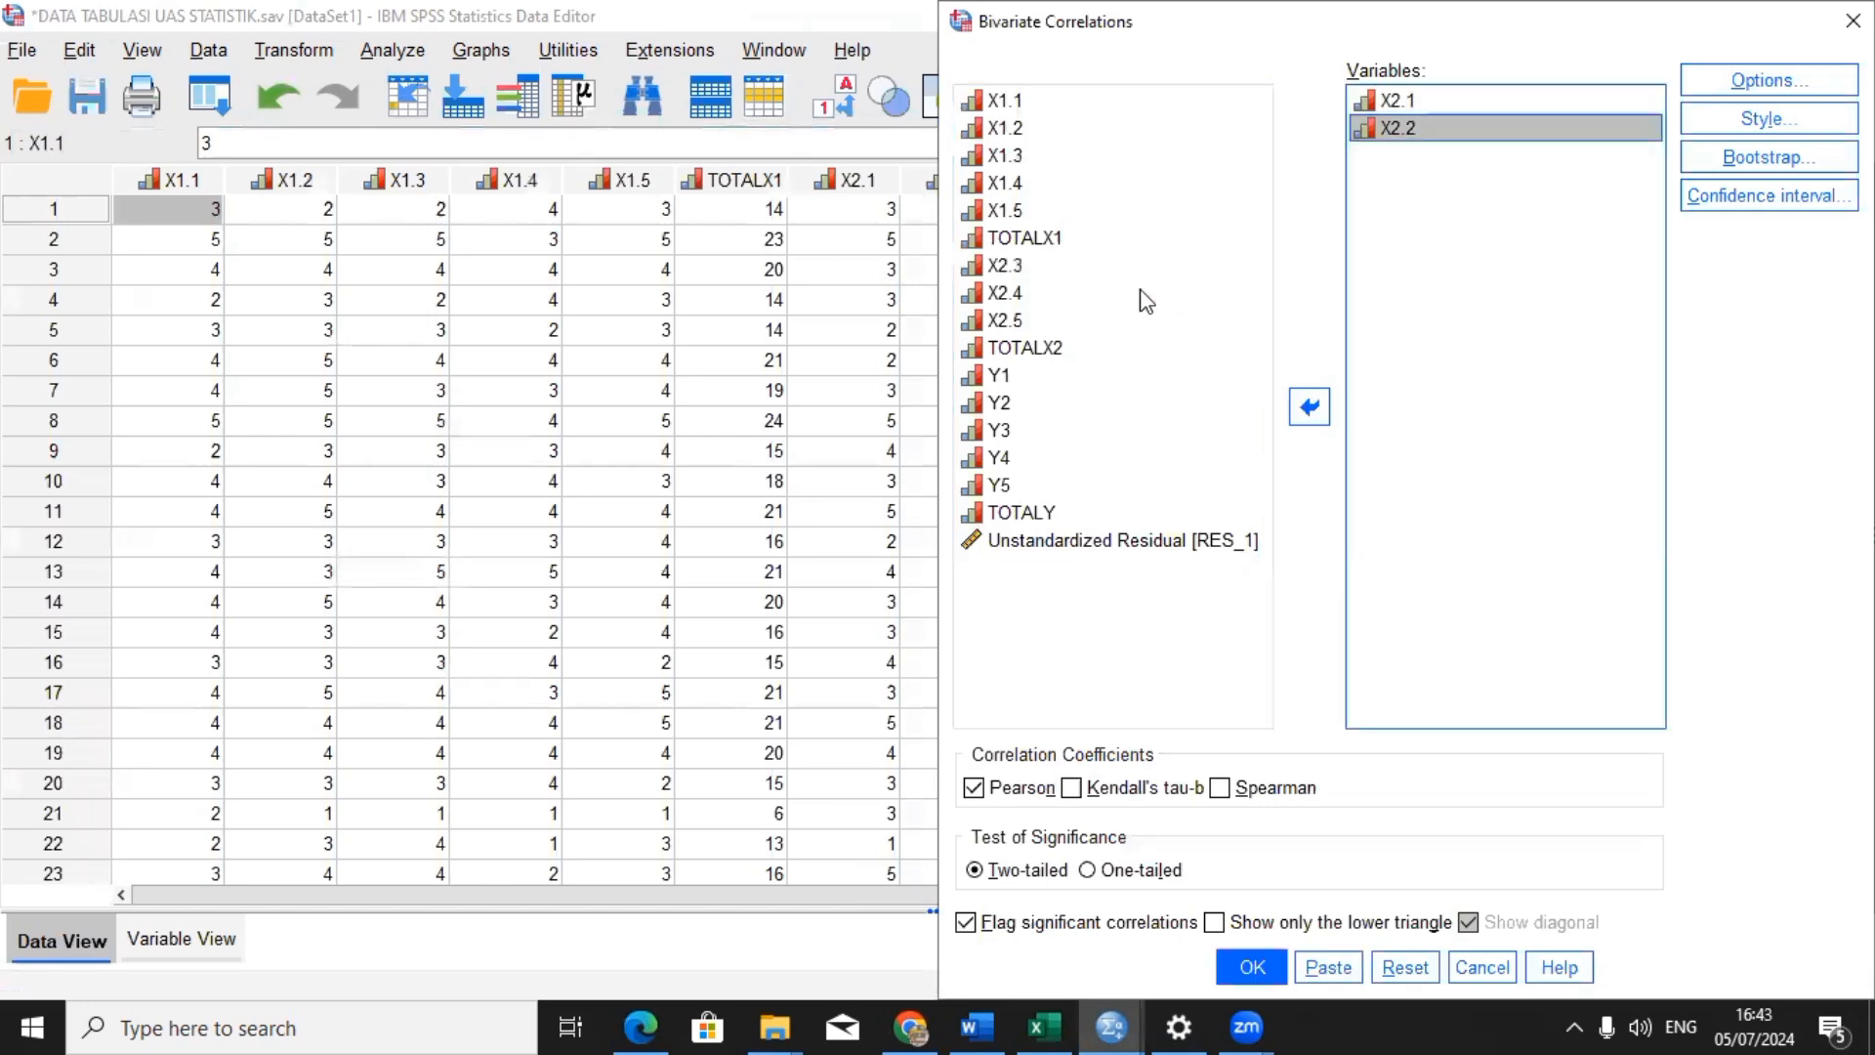
{"action": "left_click", "coordinate": [1133, 291]}
{"action": "key", "text": "Up"}
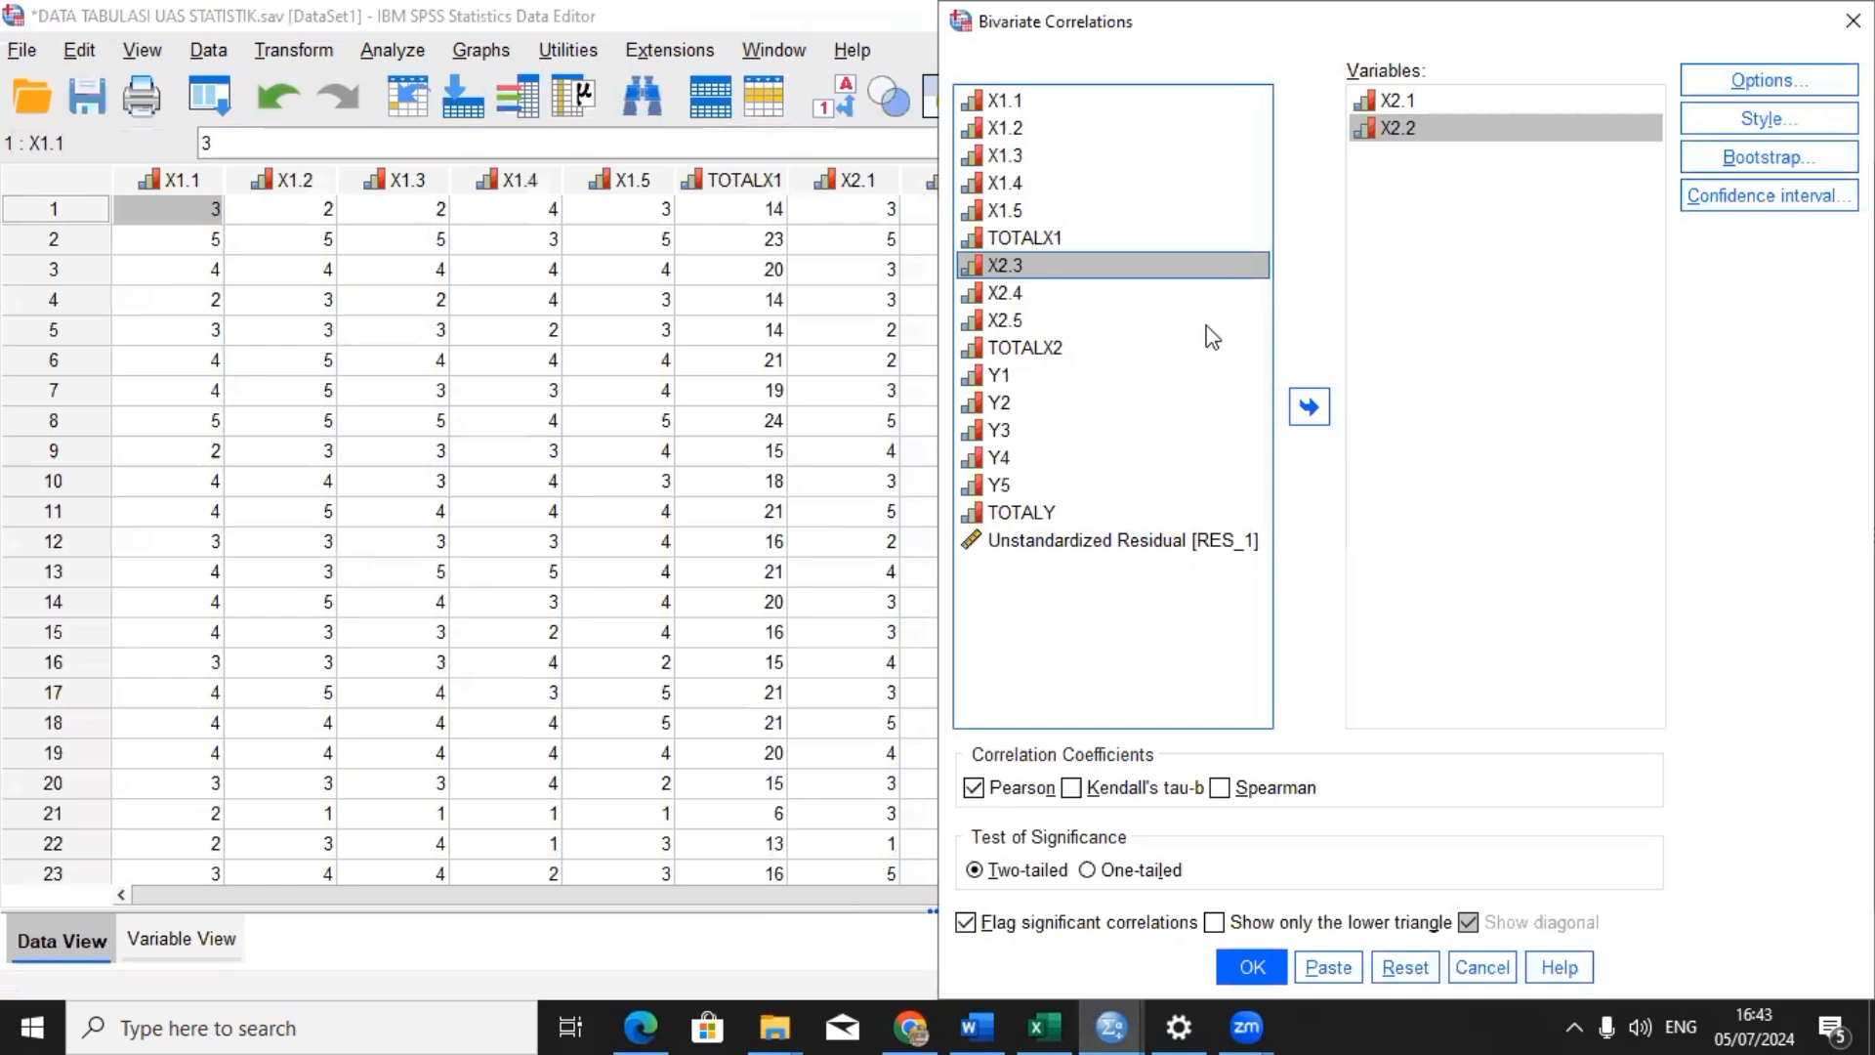
{"action": "double_click", "coordinate": [1123, 274]}
{"action": "left_click", "coordinate": [1120, 270]}
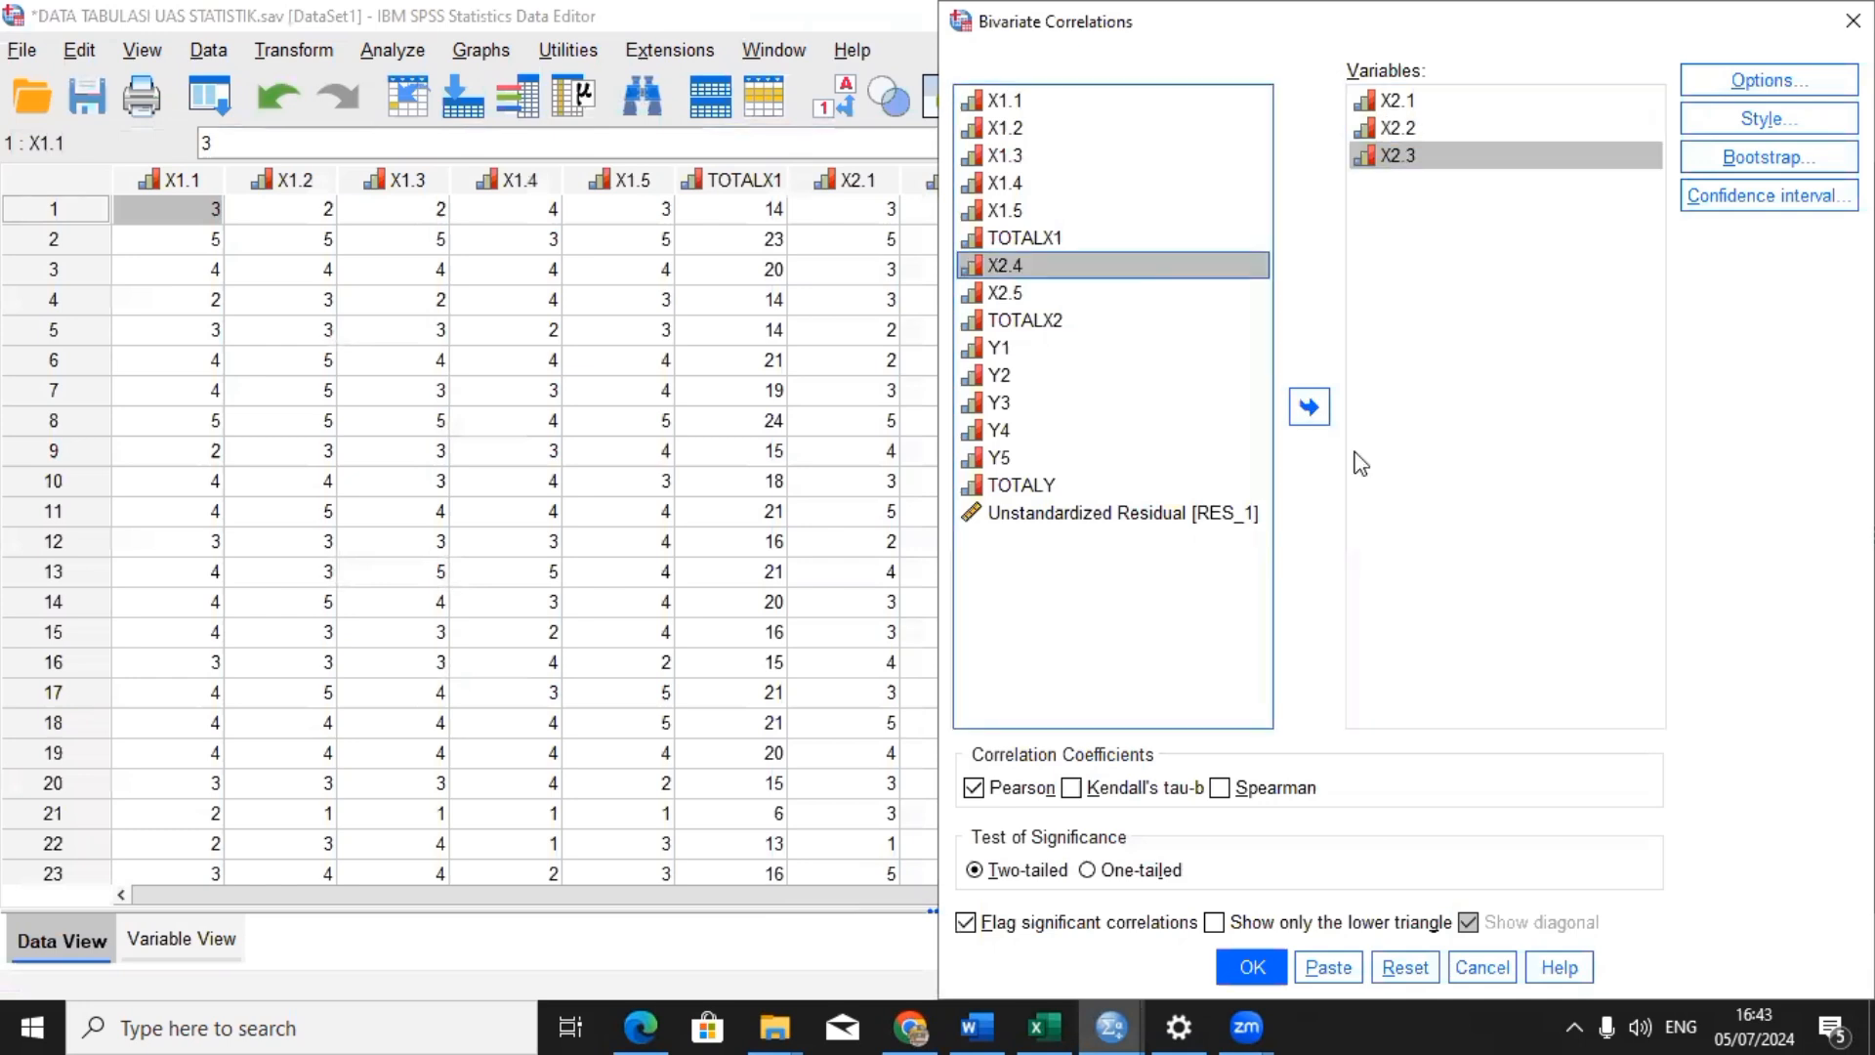
{"action": "left_click", "coordinate": [1314, 408]}
{"action": "left_click", "coordinate": [965, 262]}
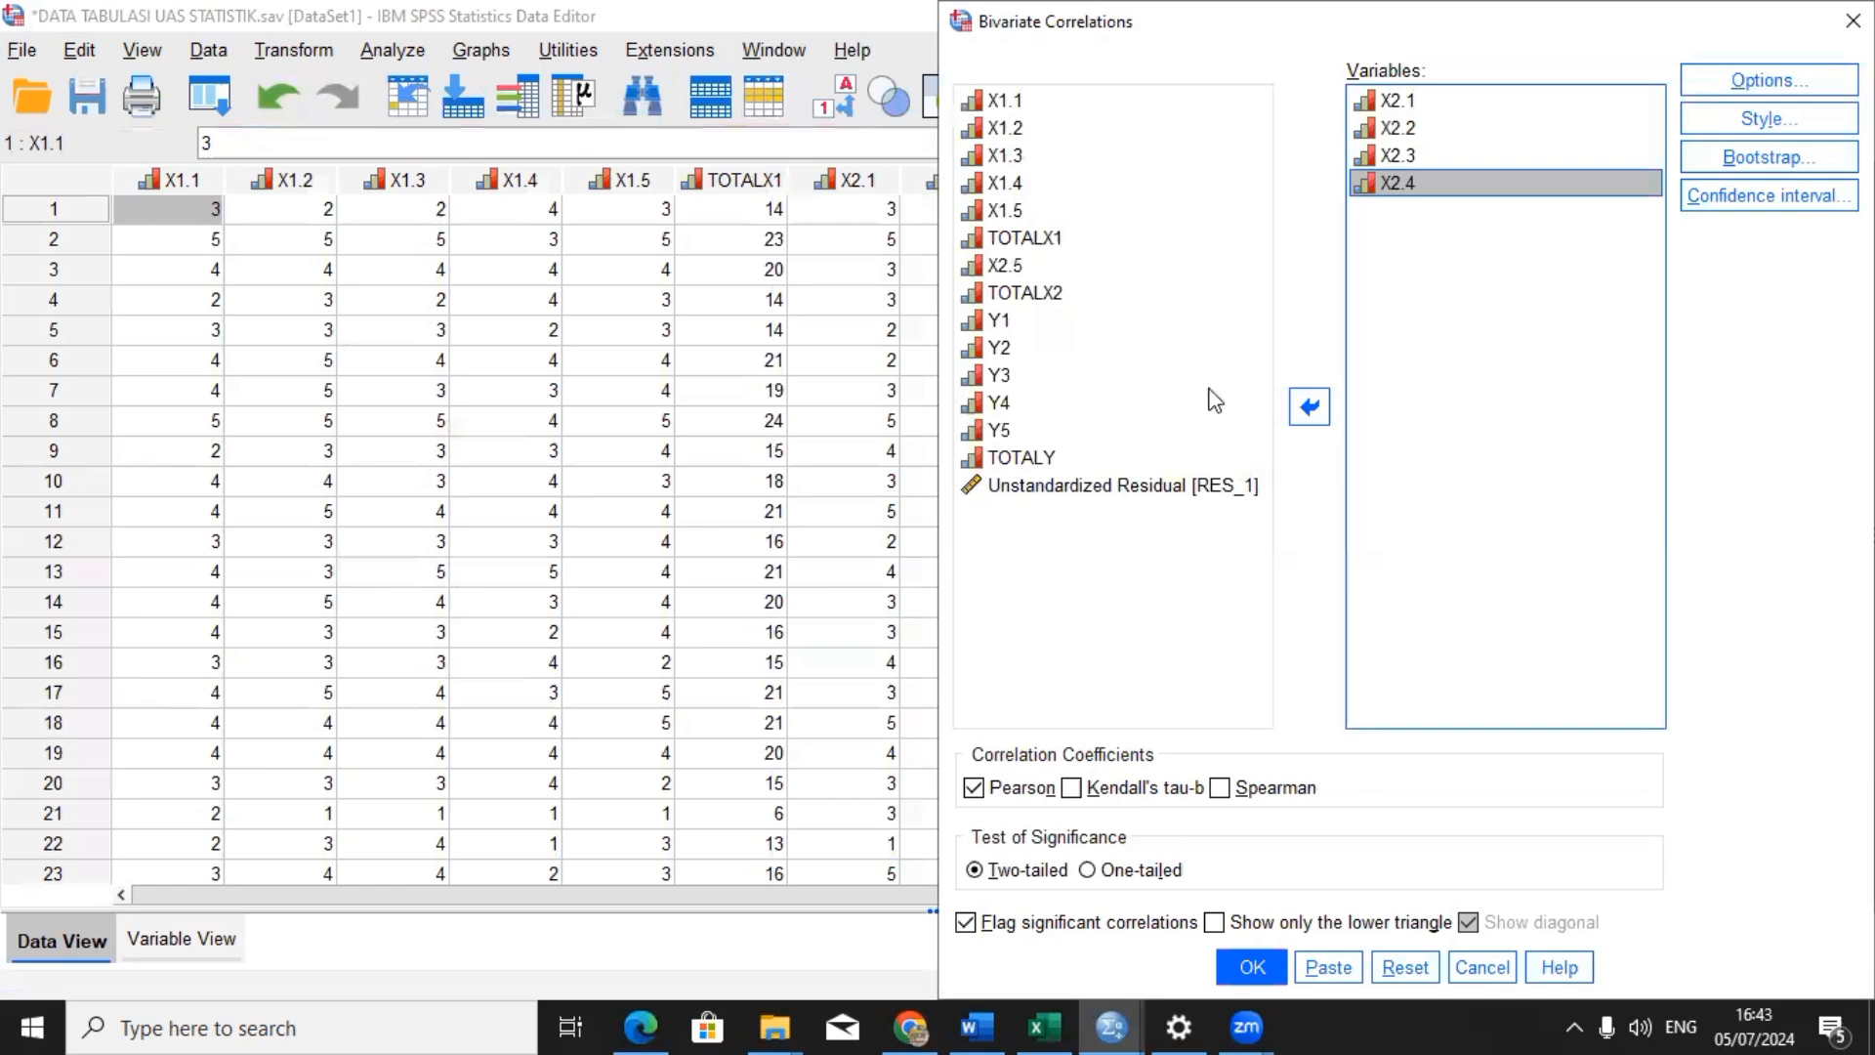
{"action": "left_click", "coordinate": [1307, 409]}
{"action": "left_click", "coordinate": [1068, 264]}
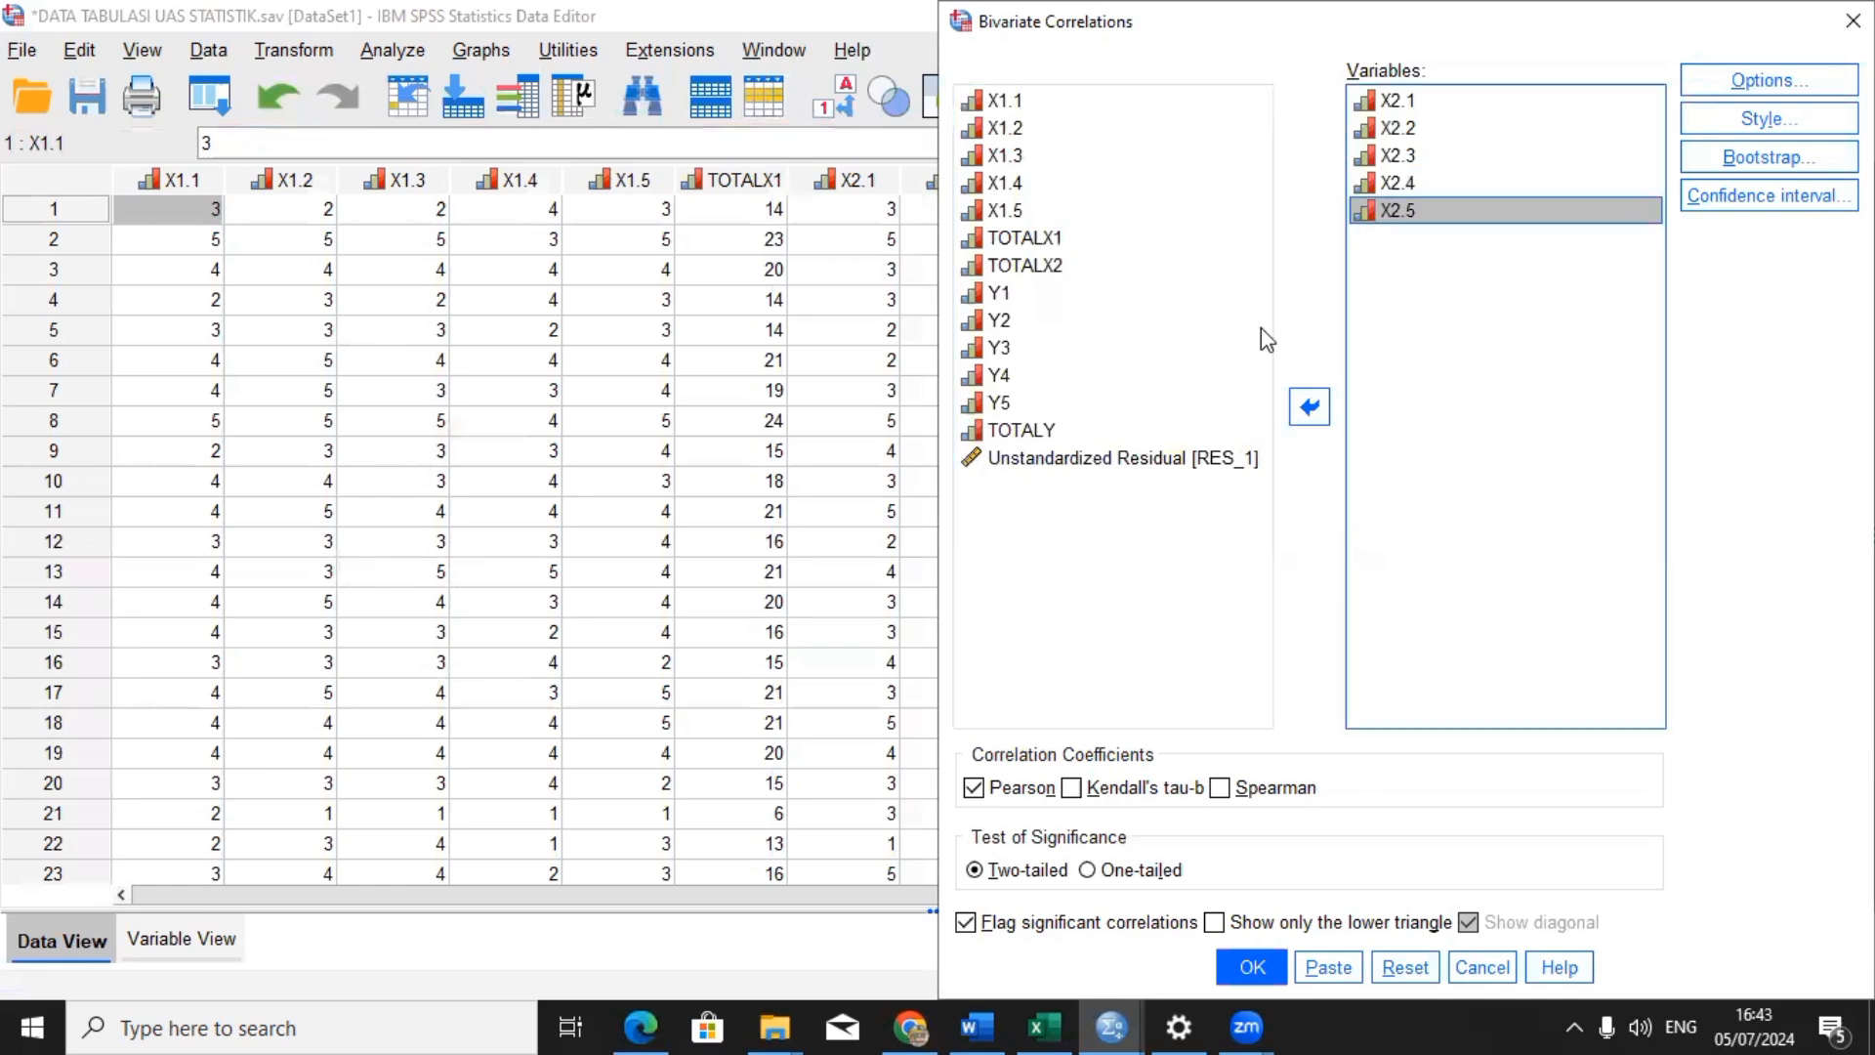
{"action": "left_click", "coordinate": [1307, 406]}
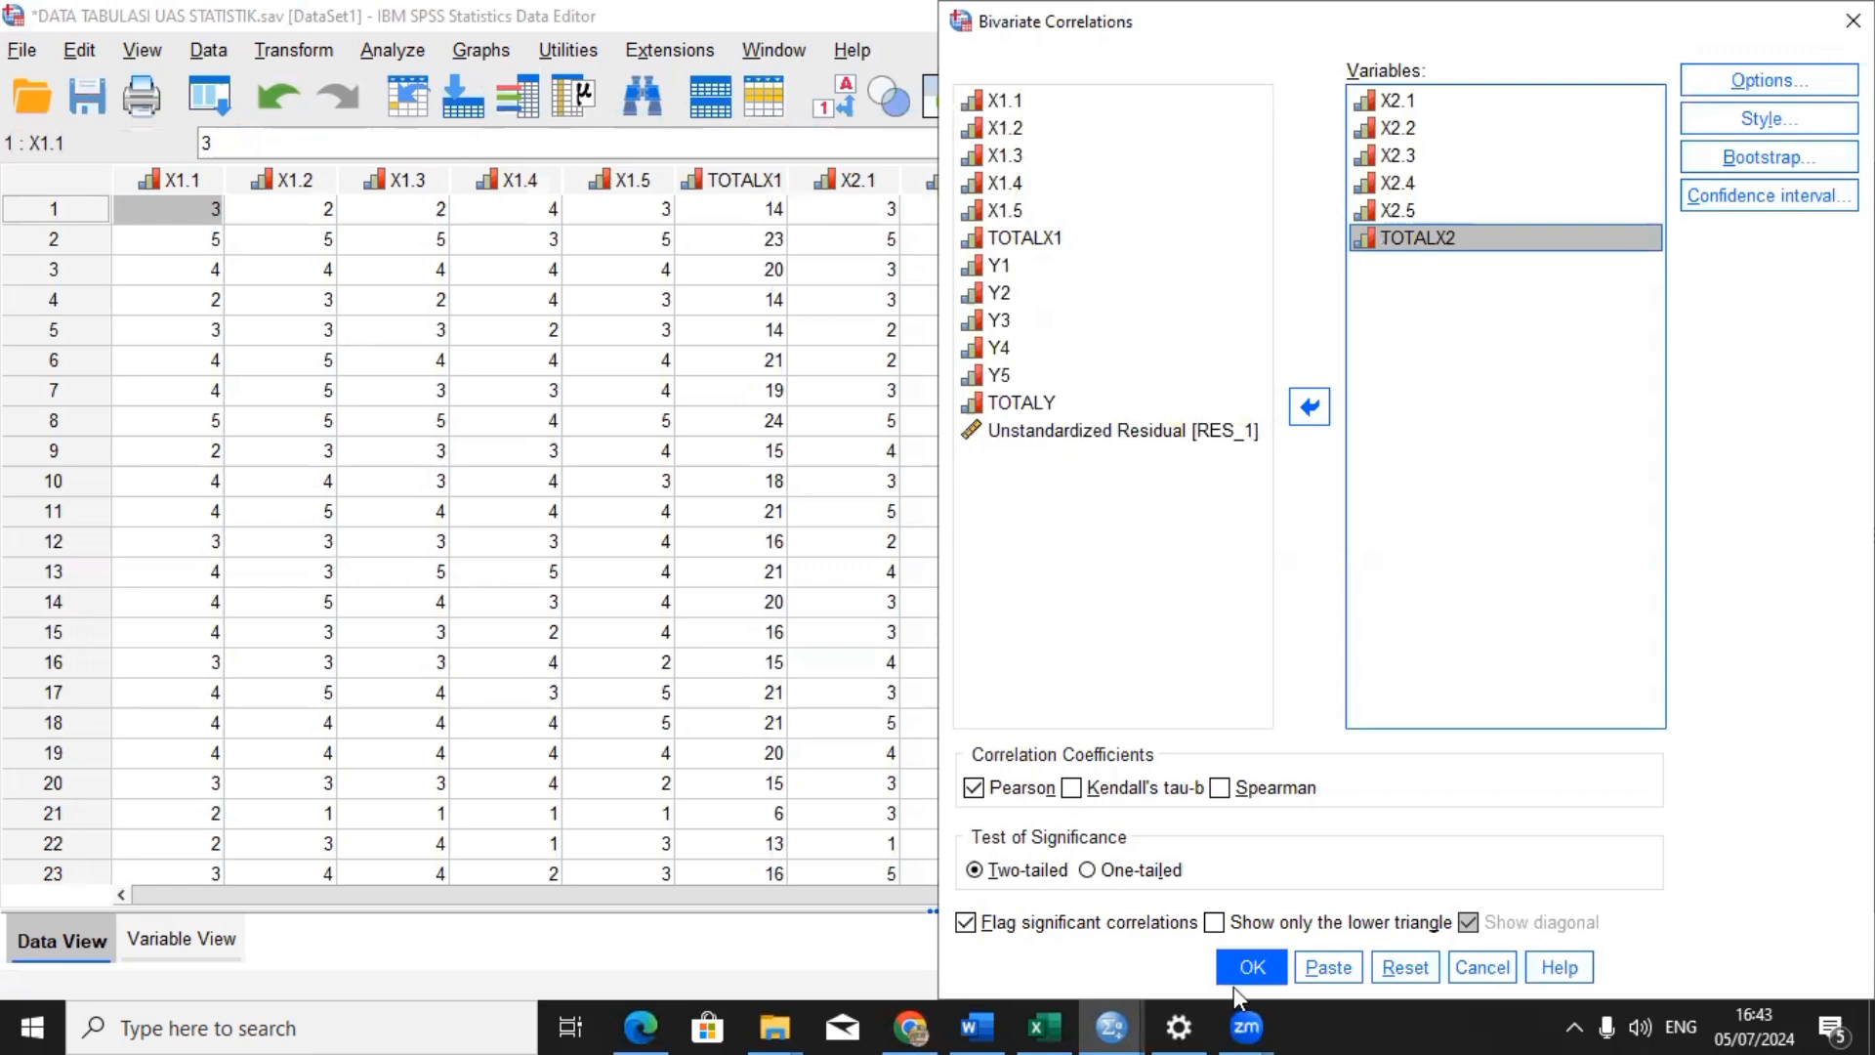
Step: Switch to the saved validity and reliability output and examine the correlations table for X2.1 to X2.5 and TOTALX2
{"action": "left_click", "coordinate": [1363, 940]}
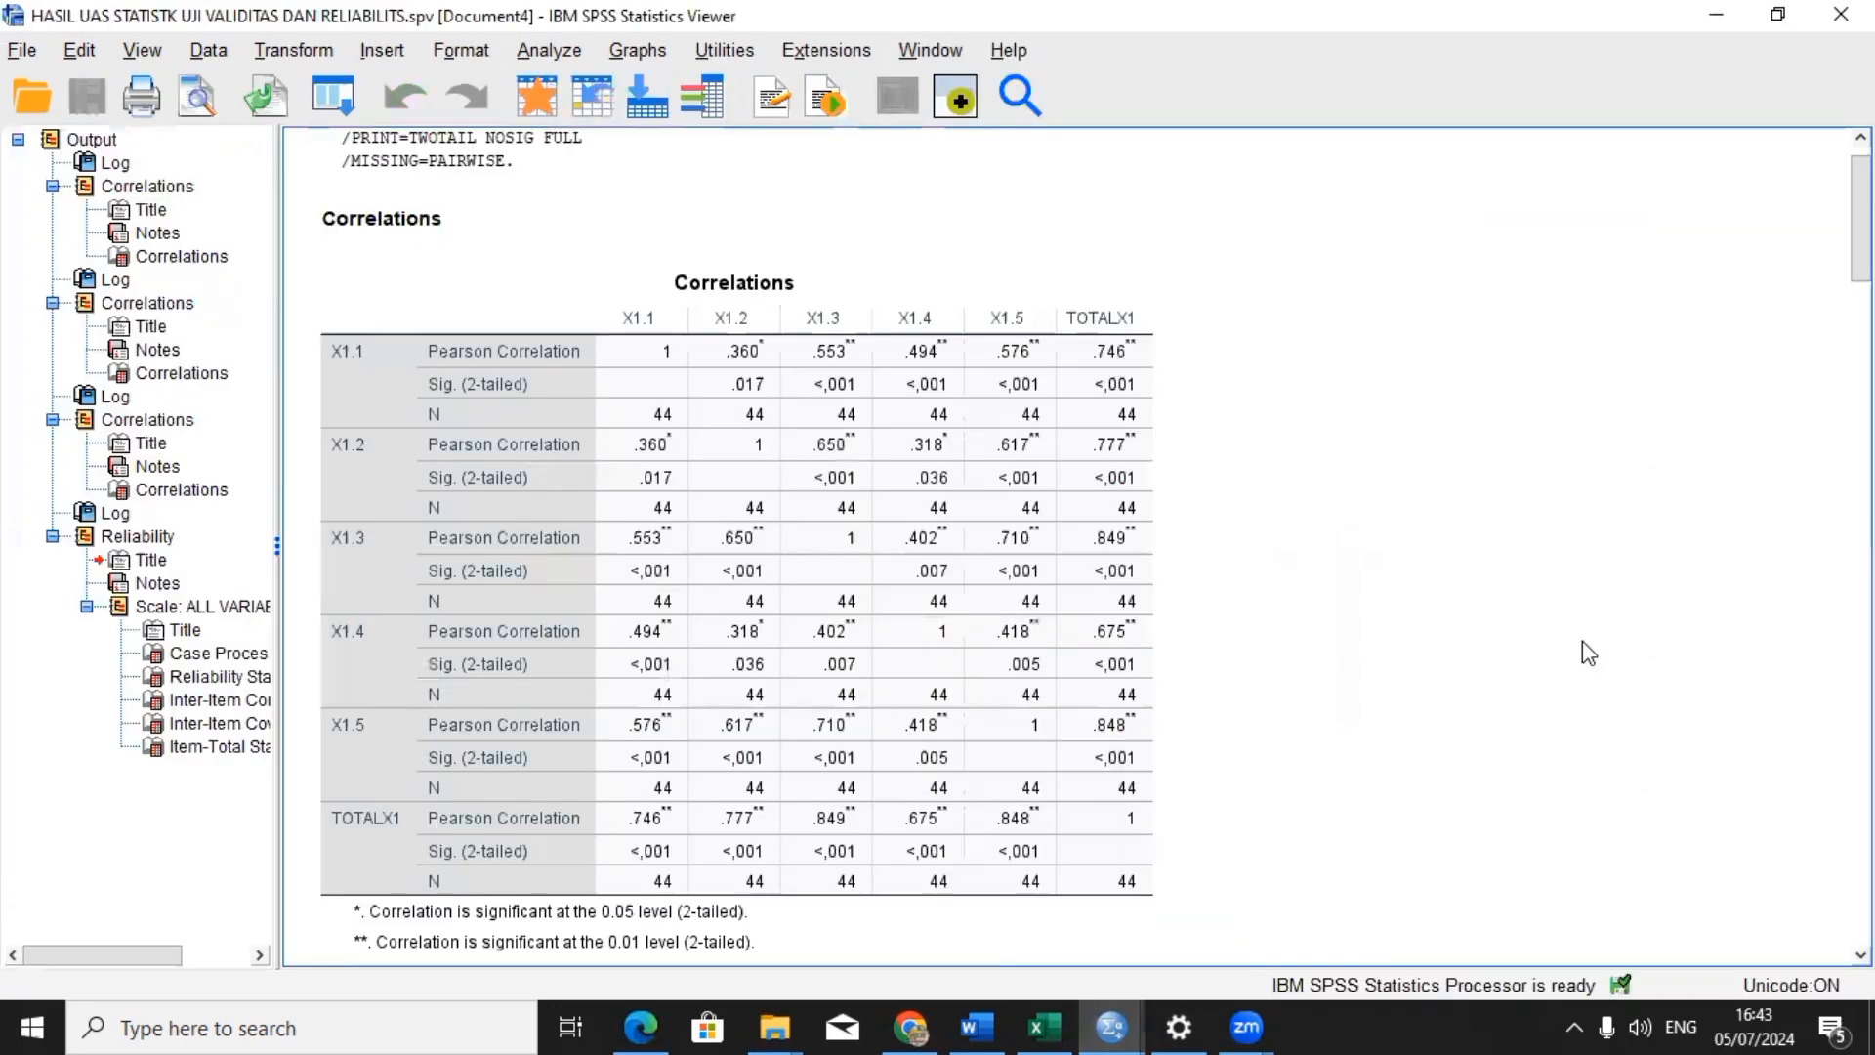
{"action": "scroll", "coordinate": [1074, 547], "scroll_direction": "down", "scroll_amount": 5}
{"action": "scroll", "coordinate": [737, 547], "scroll_direction": "down", "scroll_amount": 4}
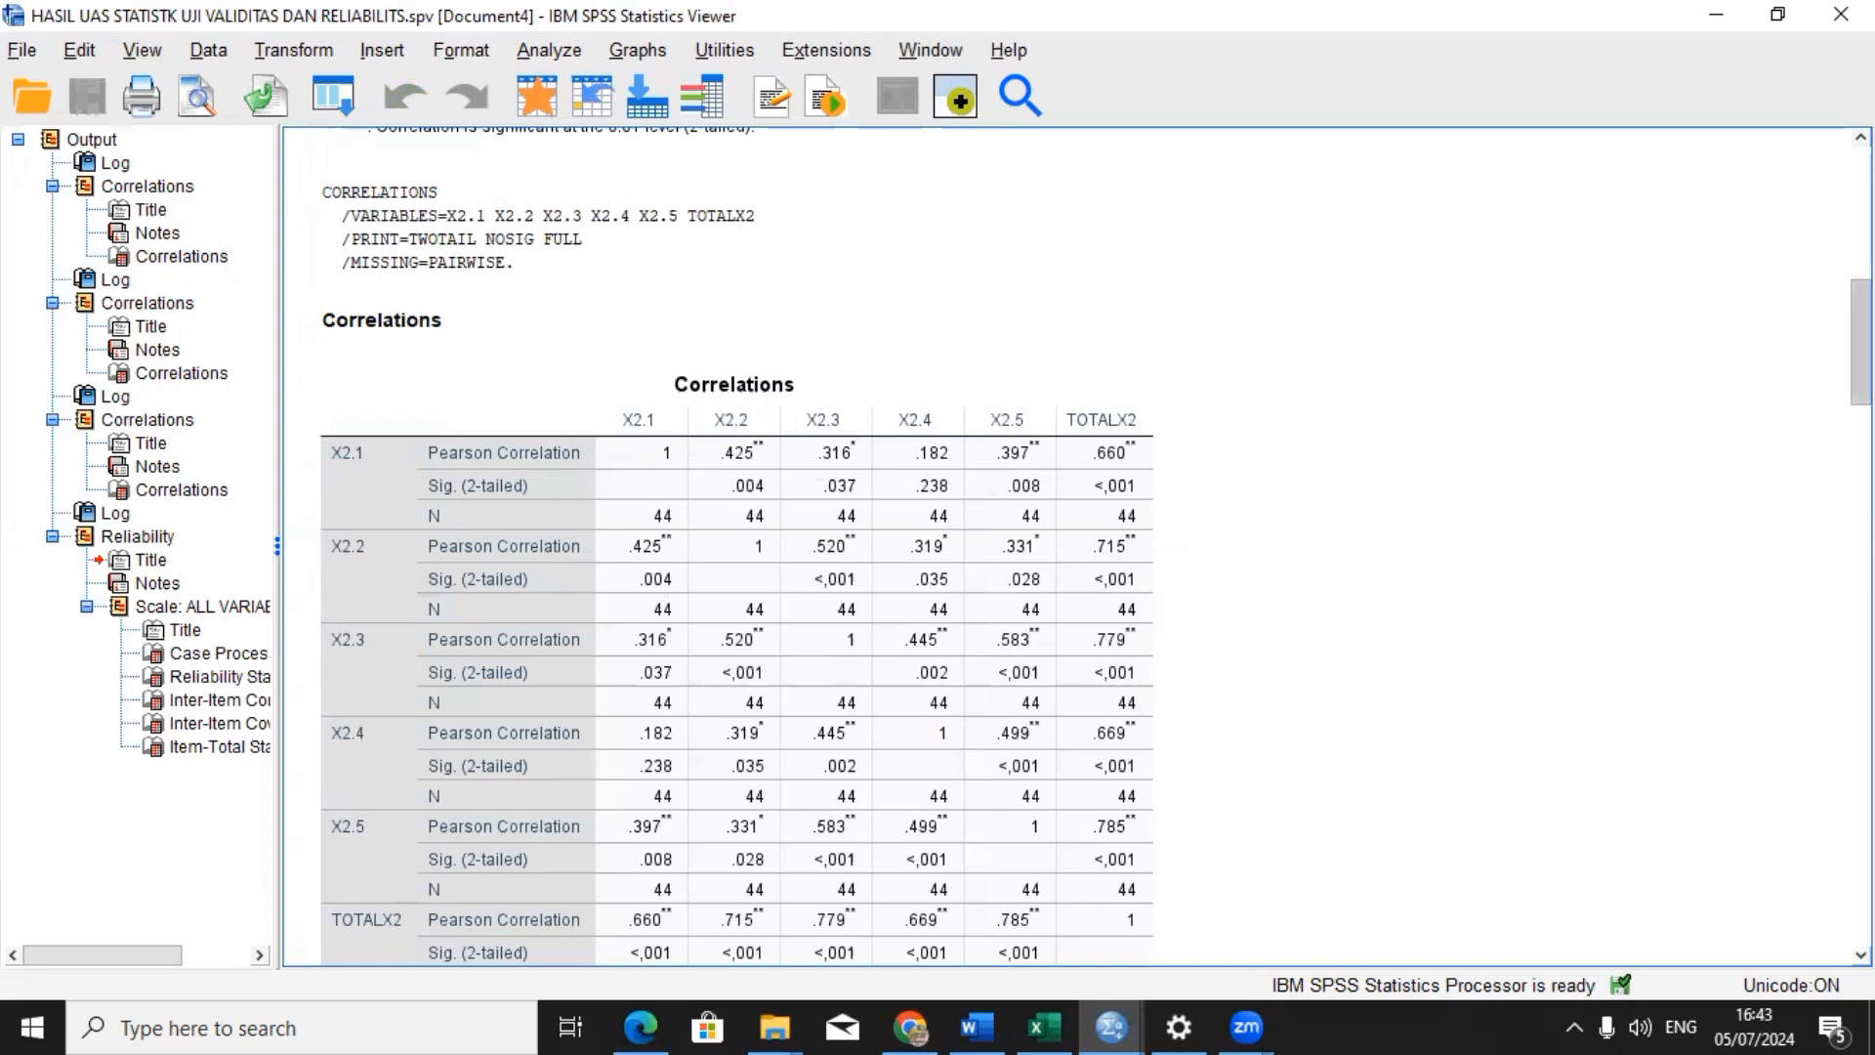
Step: Examine the correlations table for Y1 to Y5 and TOTALY in the saved output
{"action": "scroll", "coordinate": [1075, 547], "scroll_direction": "down", "scroll_amount": 5}
{"action": "scroll", "coordinate": [738, 547], "scroll_direction": "down", "scroll_amount": 5}
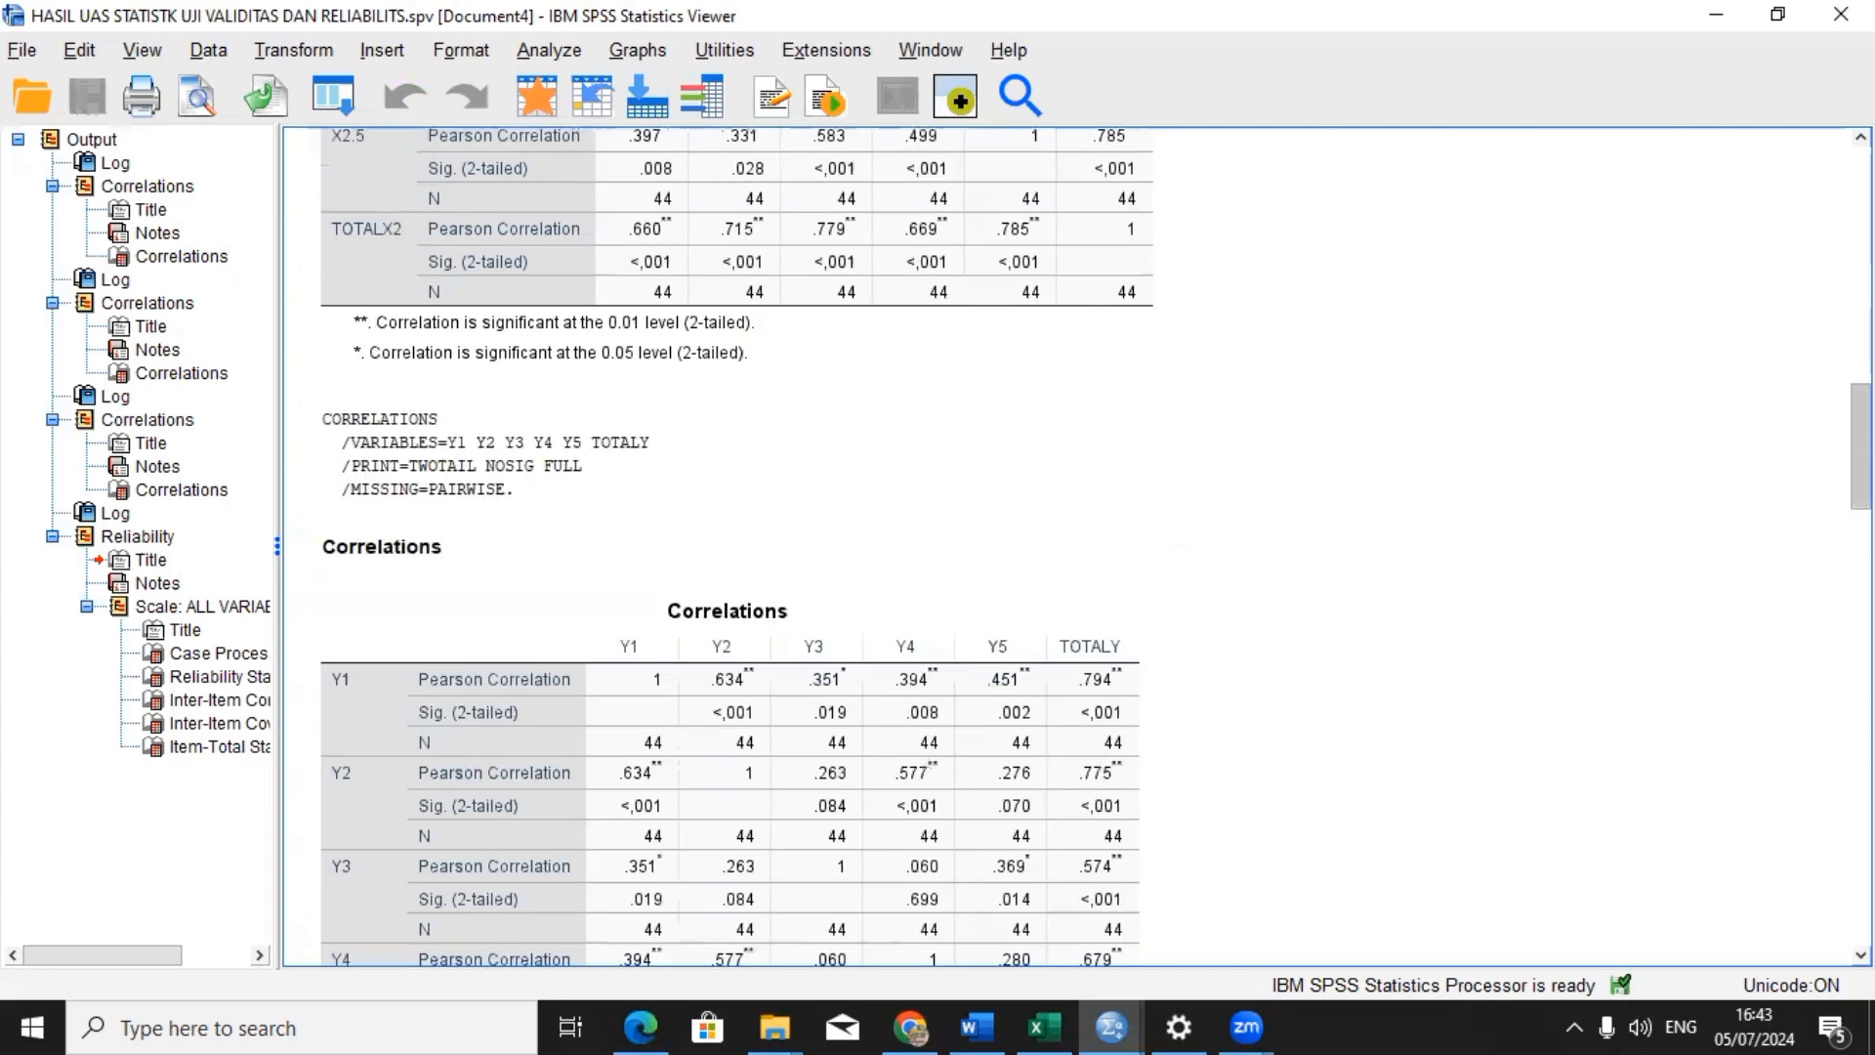
{"action": "scroll", "coordinate": [1074, 547], "scroll_direction": "down", "scroll_amount": 5}
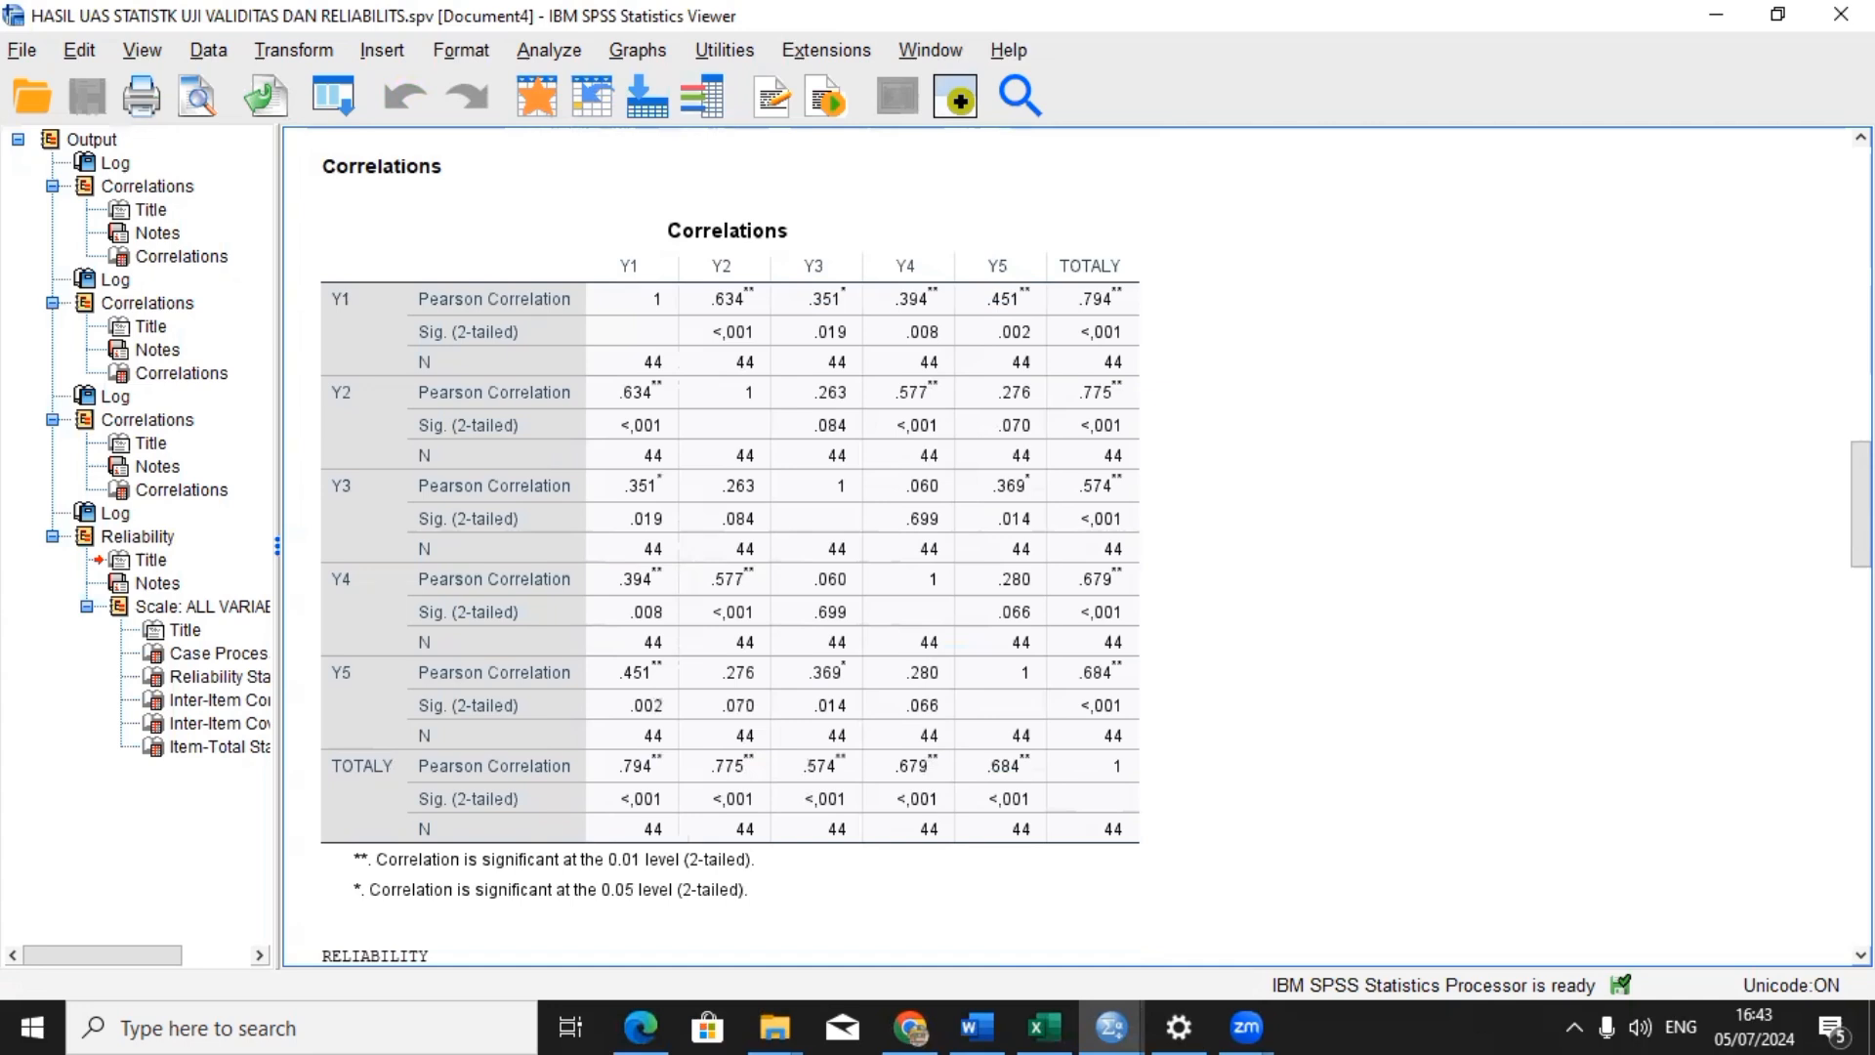
{"action": "left_click", "coordinate": [961, 355]}
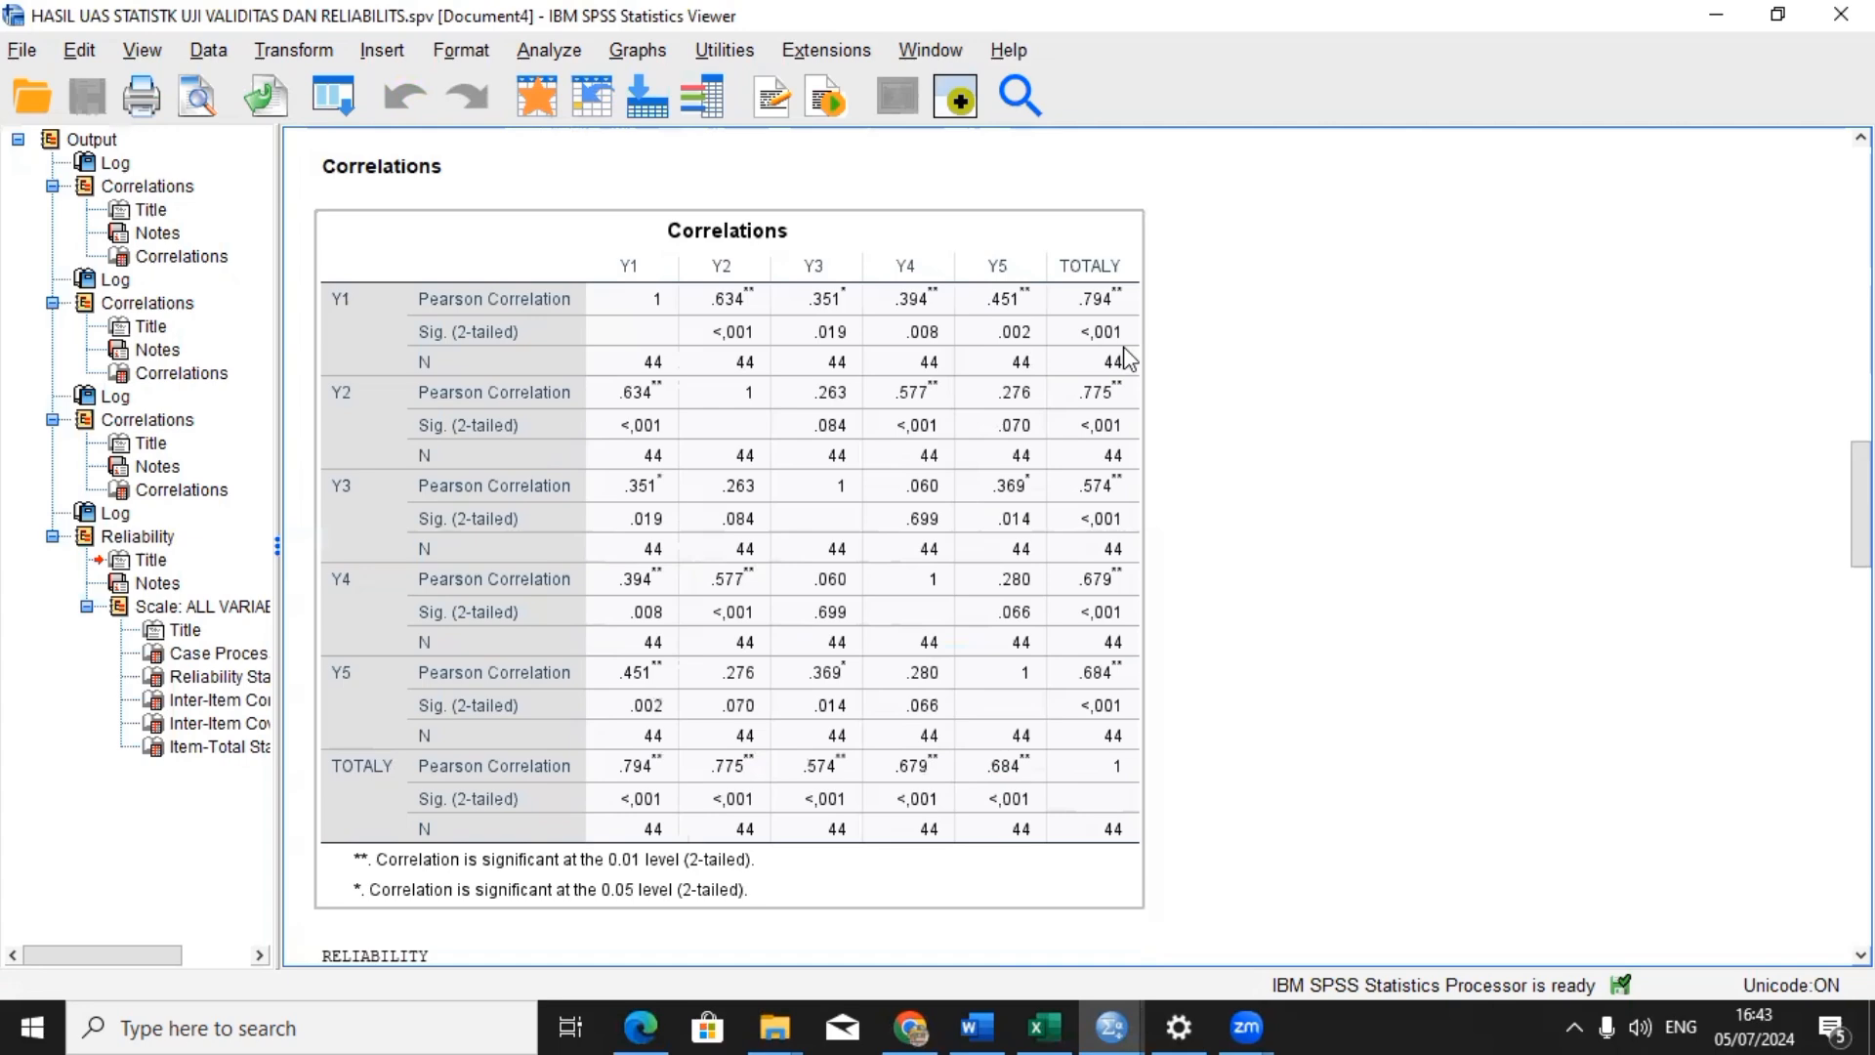
{"action": "left_click", "coordinate": [1797, 578]}
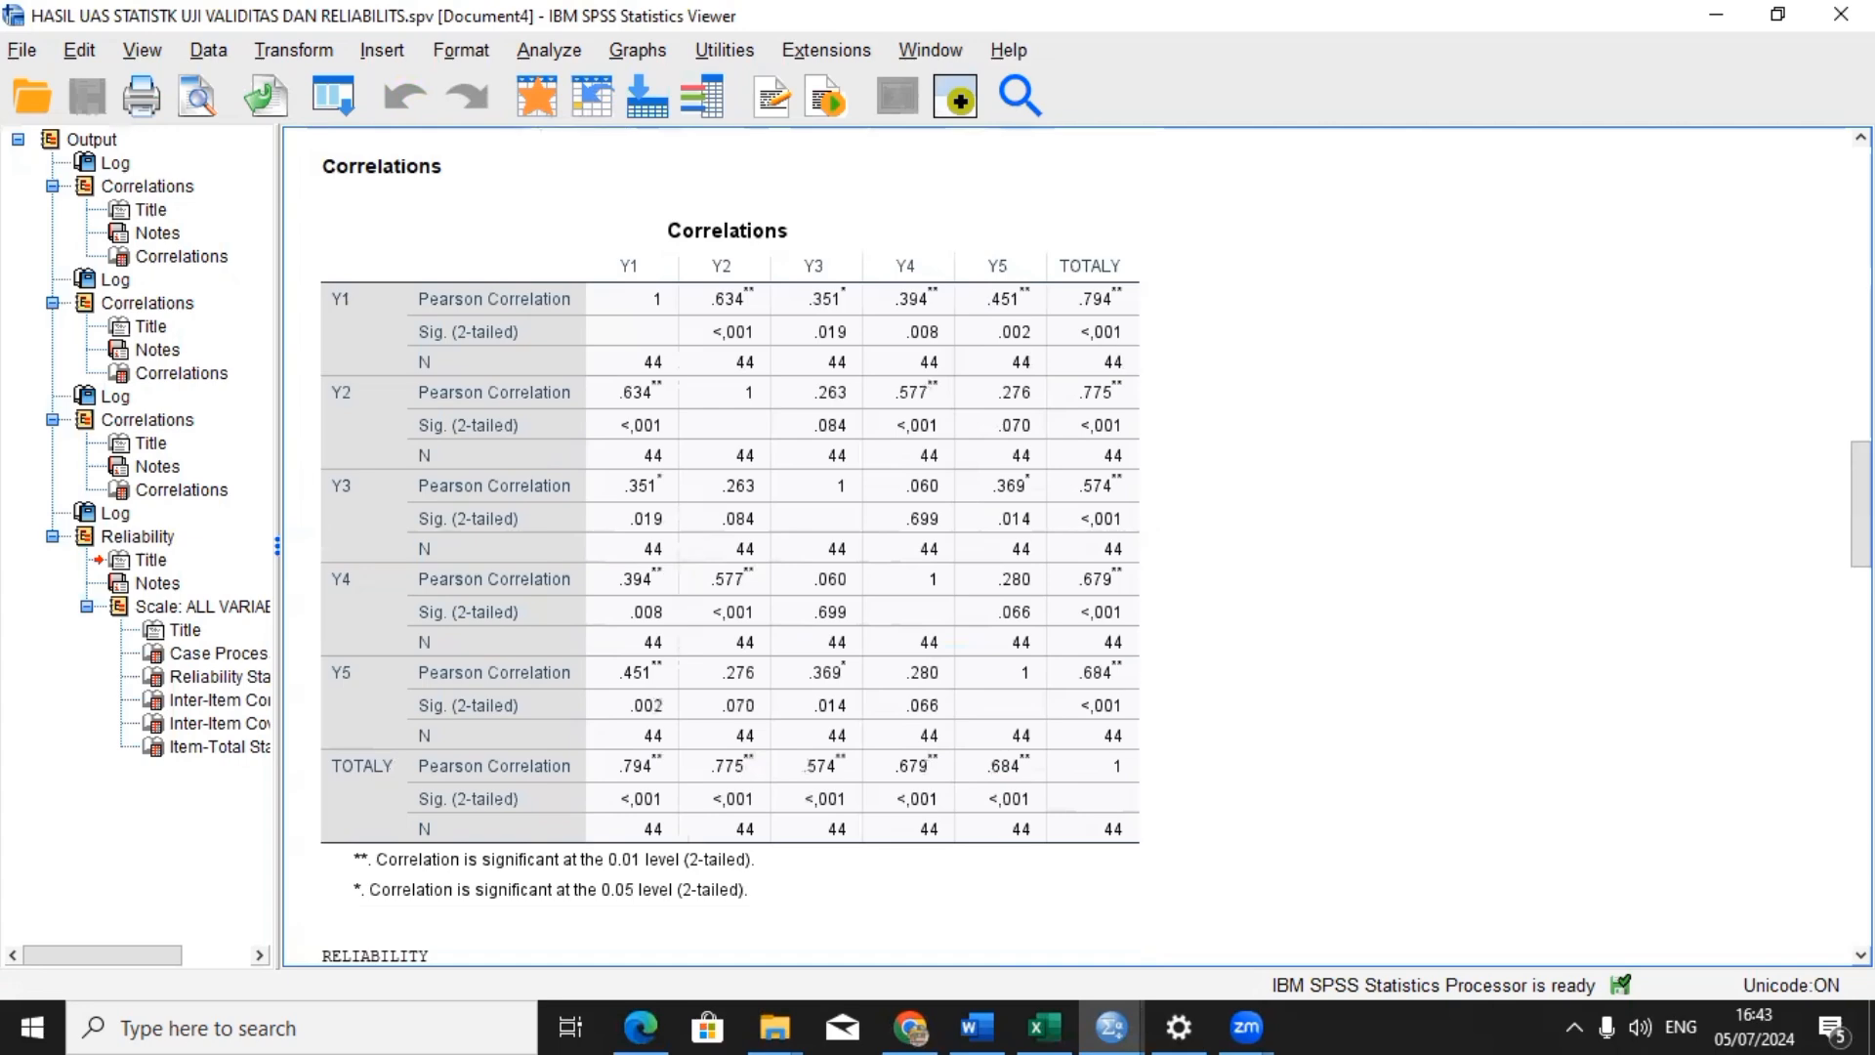
{"action": "scroll", "coordinate": [742, 547], "scroll_direction": "down", "scroll_amount": 5}
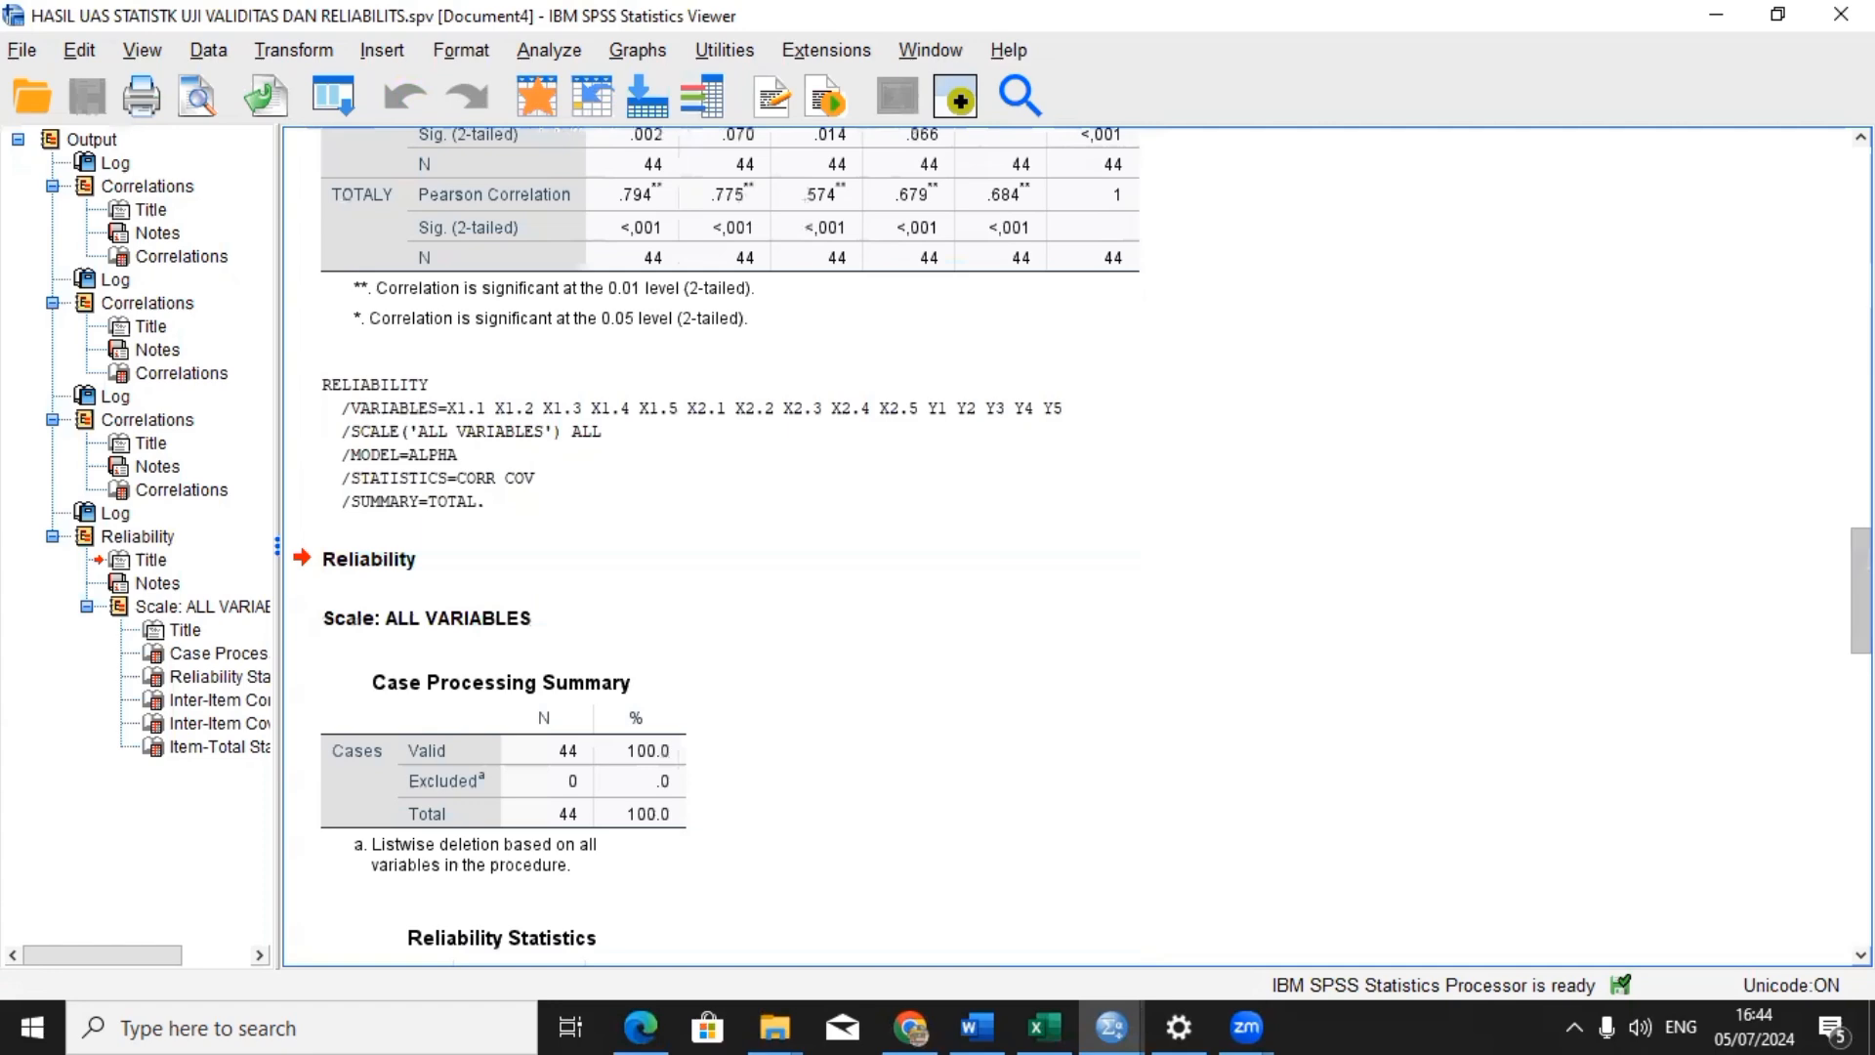
{"action": "scroll", "coordinate": [1059, 903], "scroll_direction": "up", "scroll_amount": 10}
{"action": "scroll", "coordinate": [1059, 903], "scroll_direction": "down", "scroll_amount": 3}
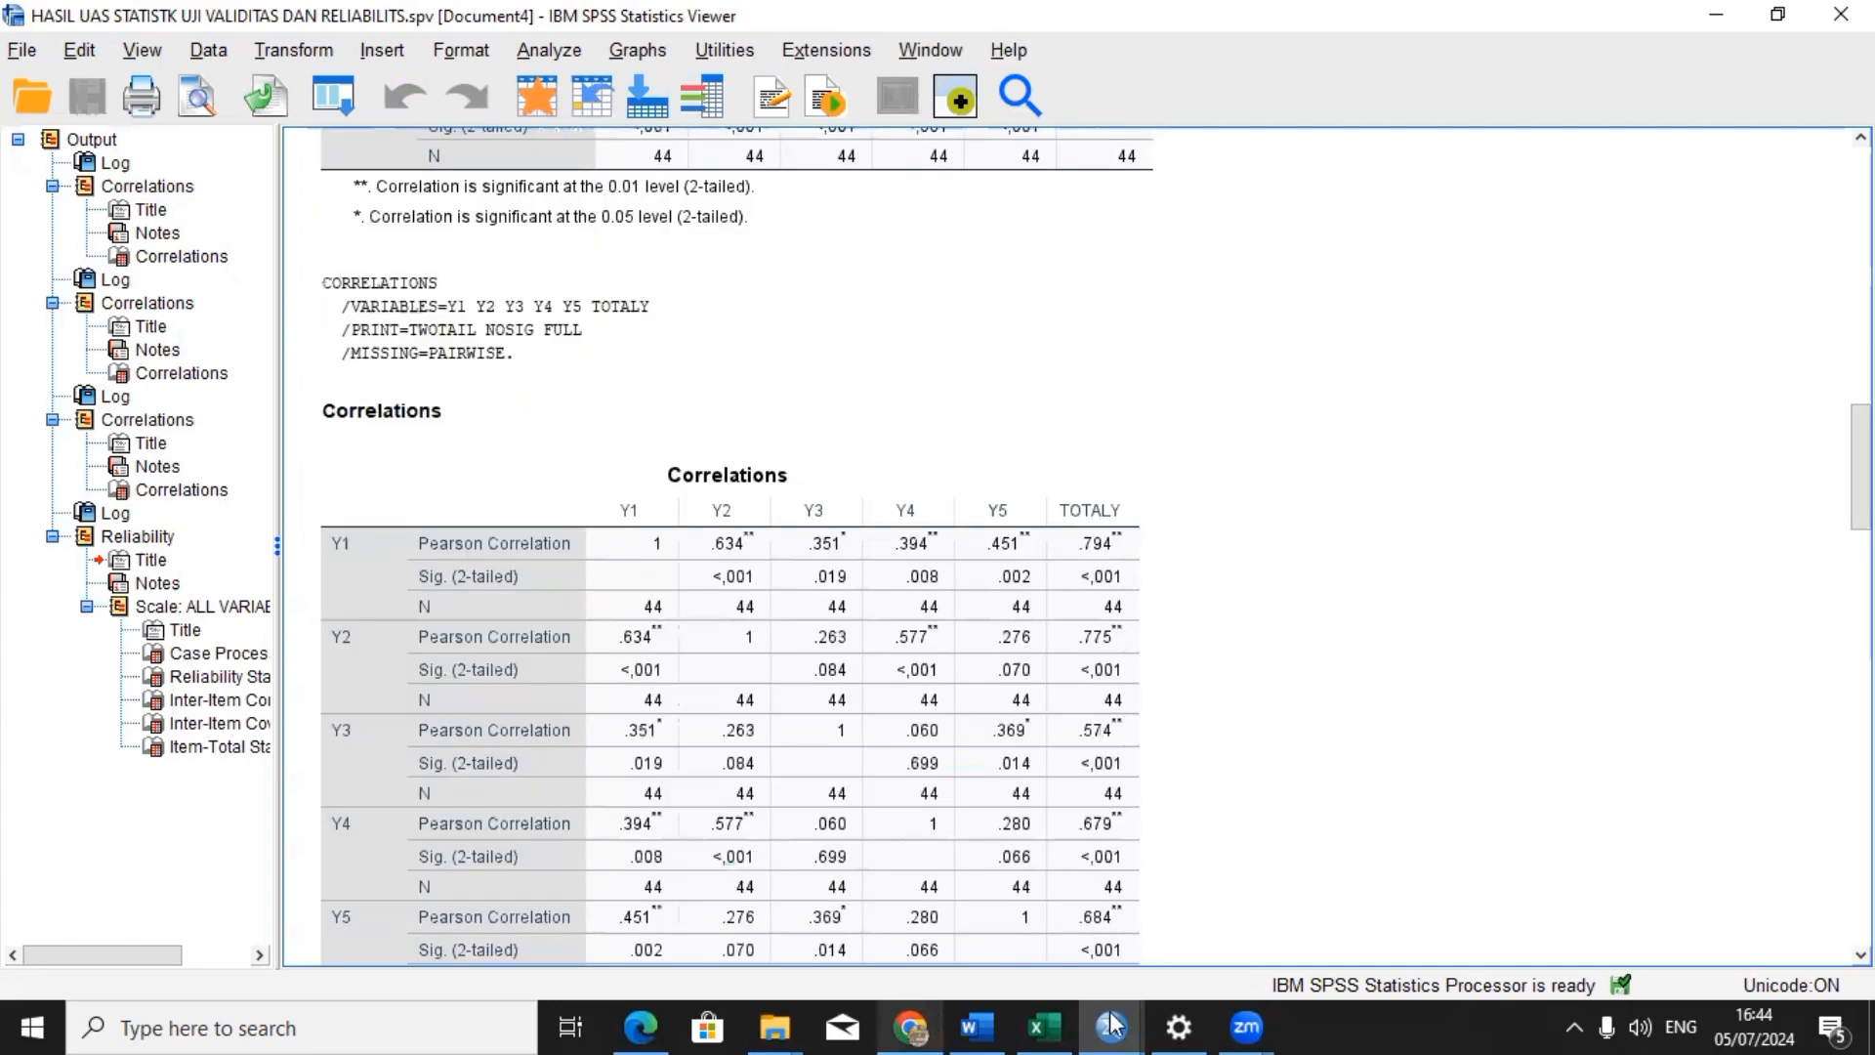
Step: Return to the data editor, open Reliability Analysis and review its item list and statistics options
{"action": "mouse_move", "coordinate": [1112, 1026]}
{"action": "left_click", "coordinate": [865, 923]}
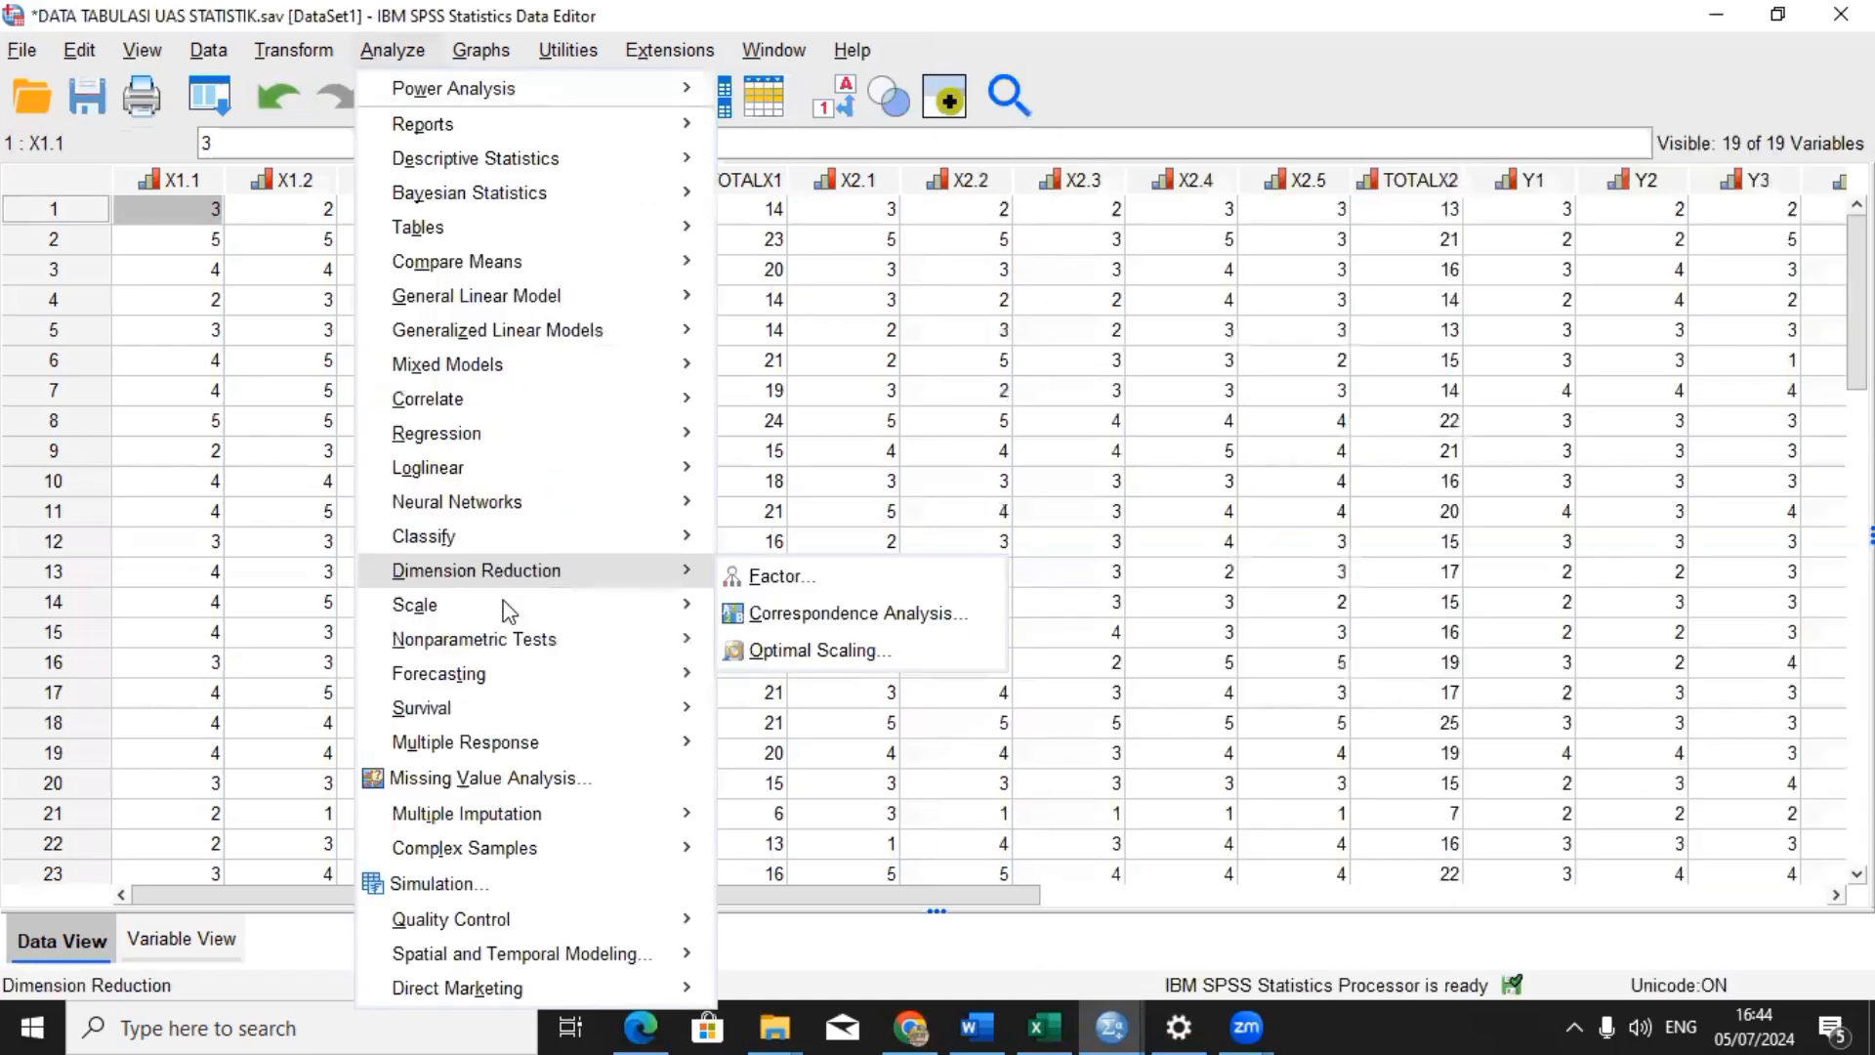
{"action": "mouse_move", "coordinate": [584, 621]}
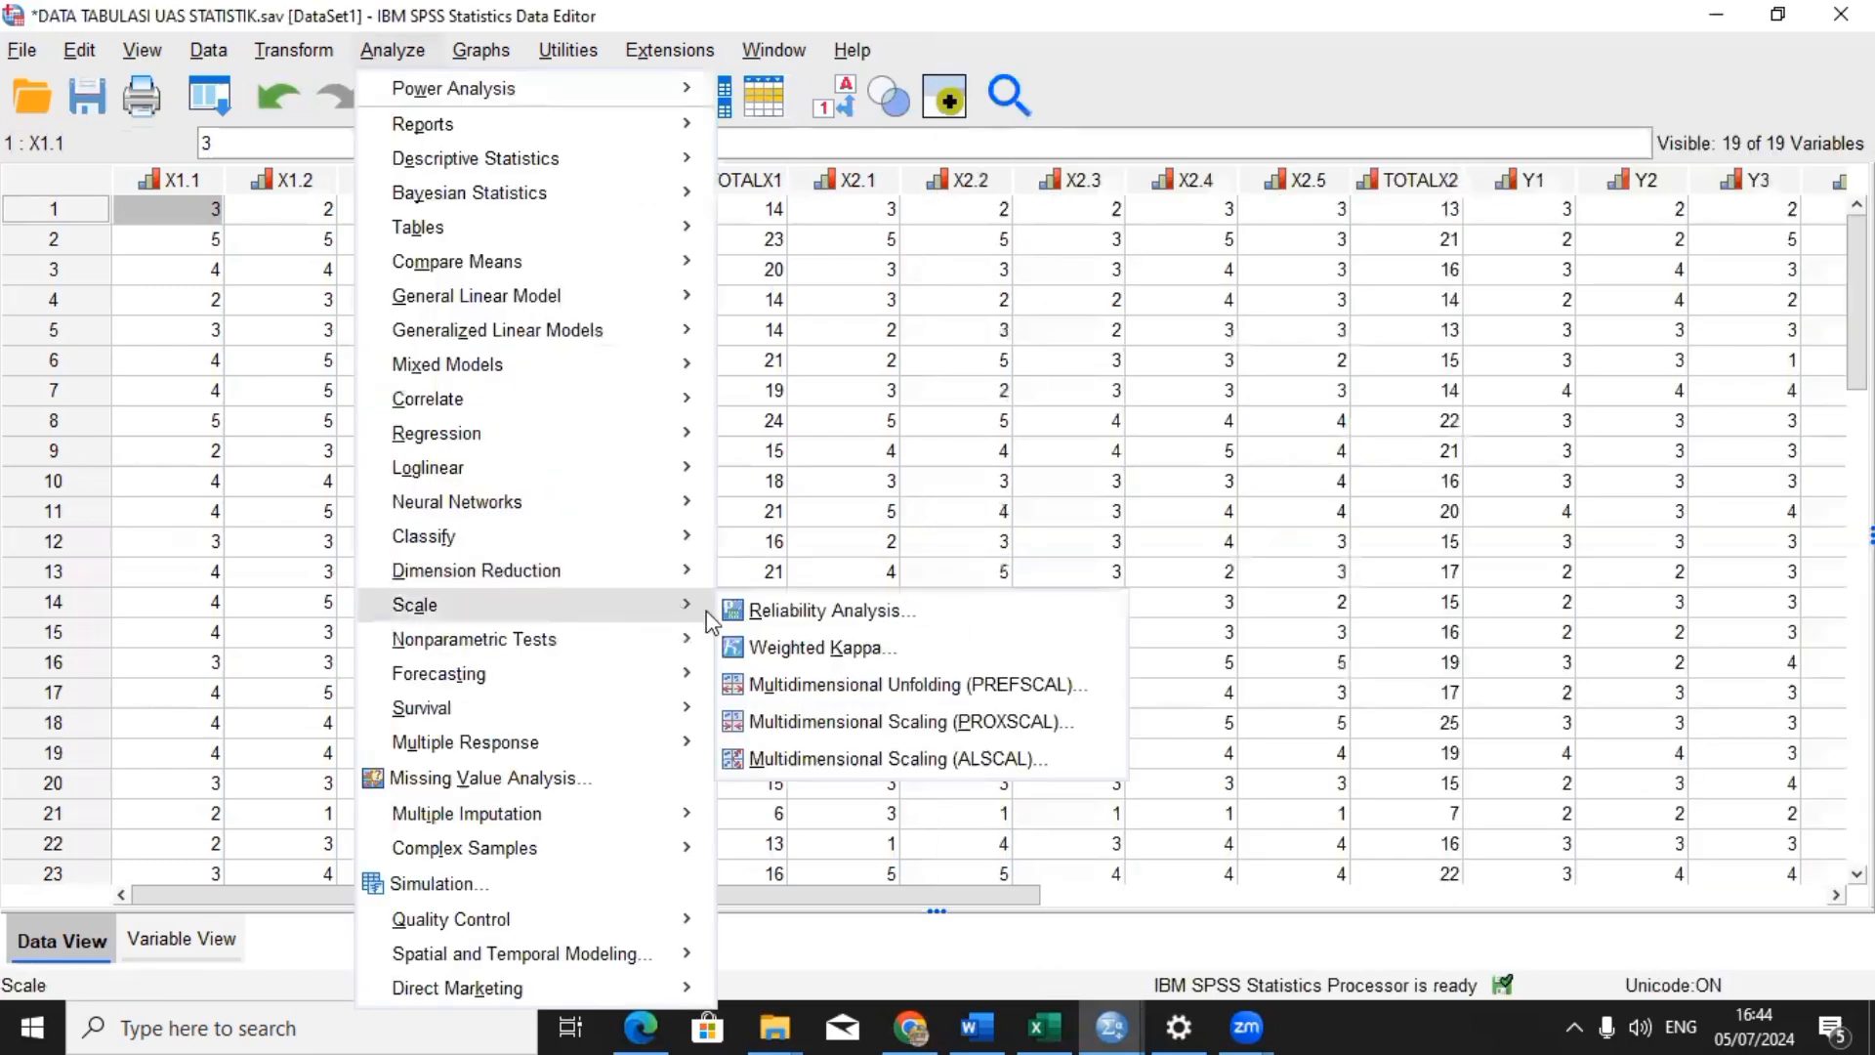
{"action": "left_click", "coordinate": [752, 613]}
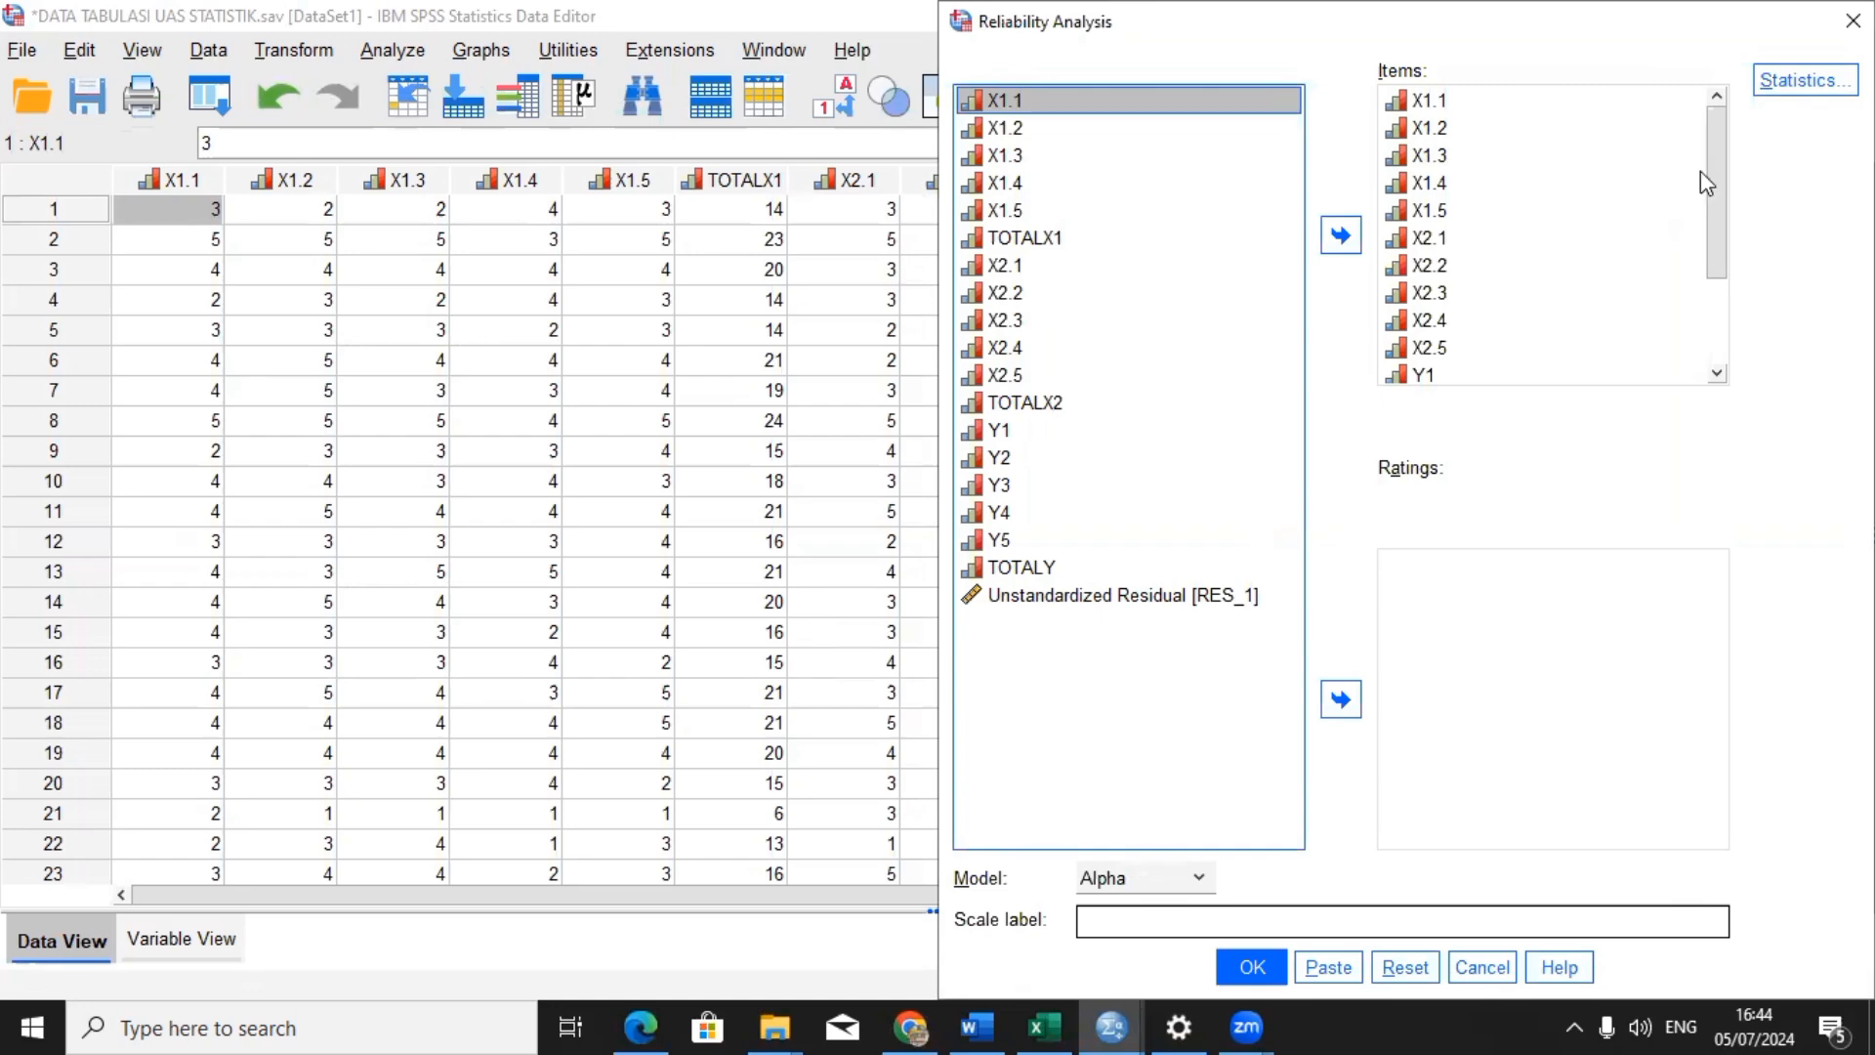
{"action": "left_click", "coordinate": [1773, 85]}
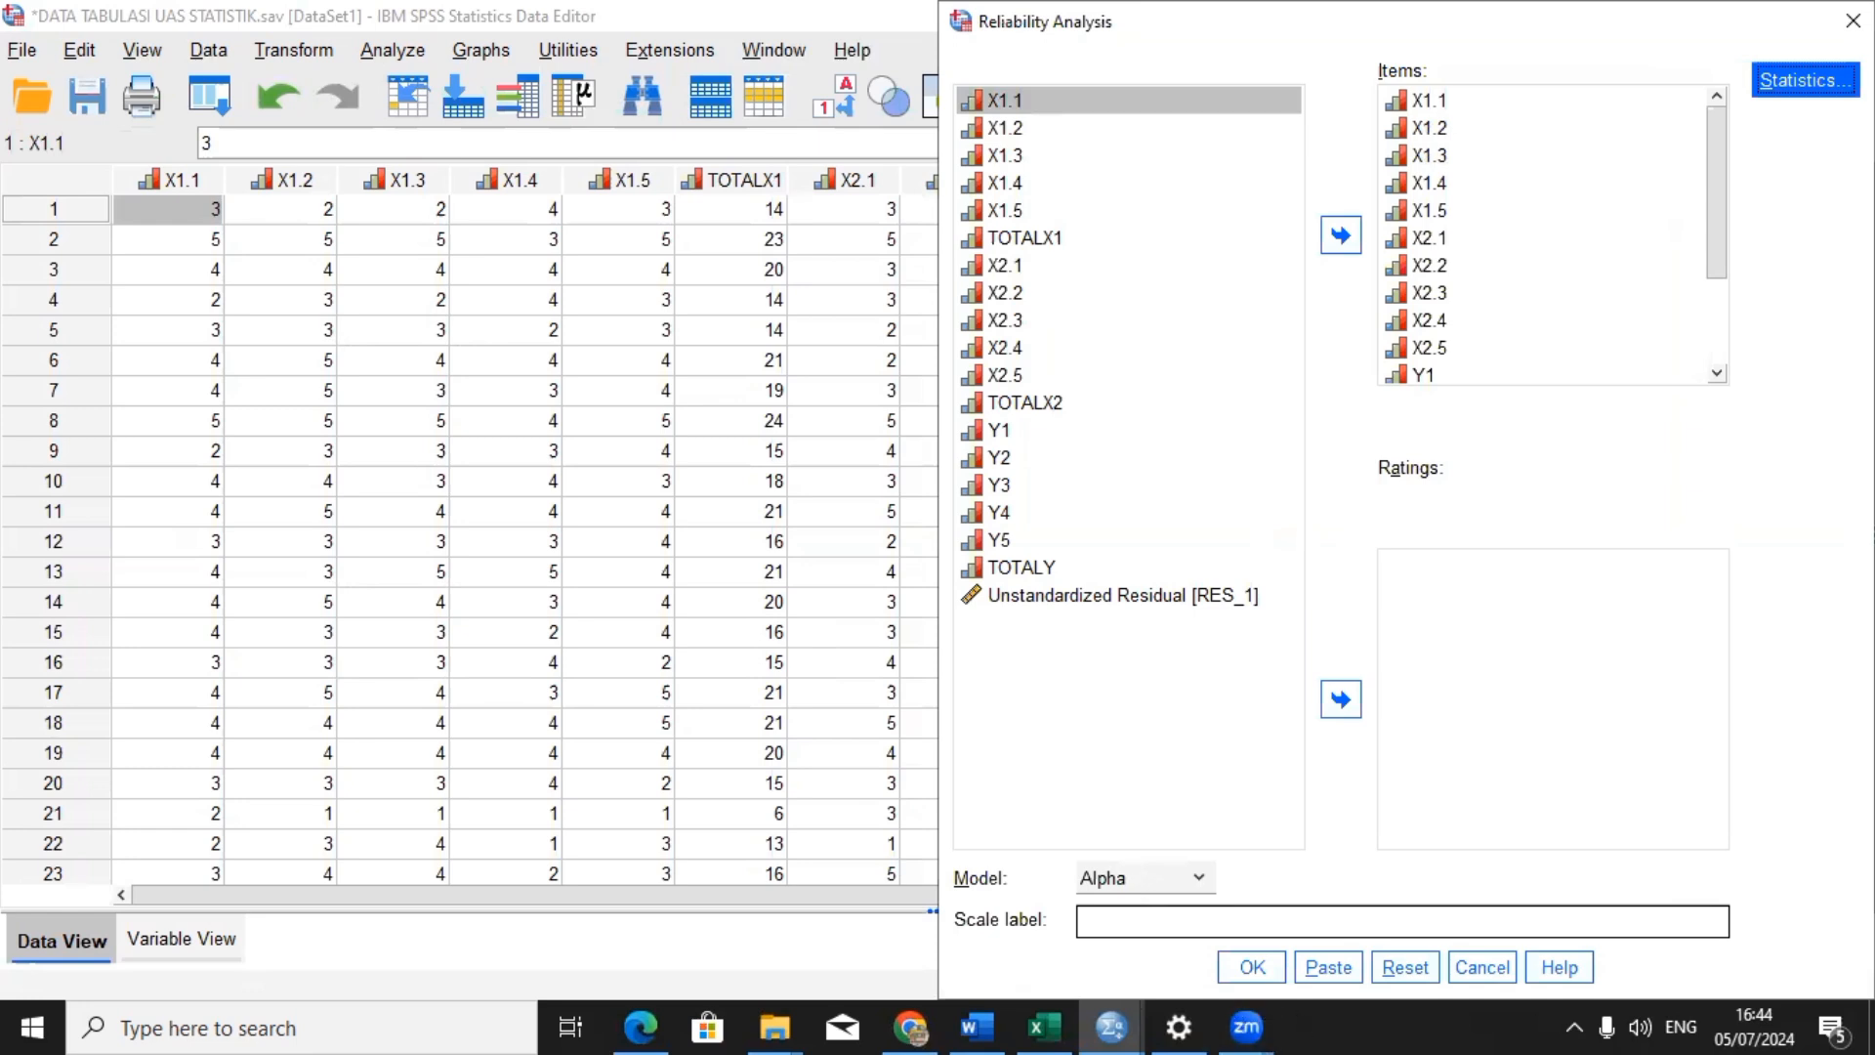
Step: Switch to the saved validity and reliability output and examine the Case Processing Summary and Reliability Statistics tables
{"action": "left_click", "coordinate": [1111, 1025]}
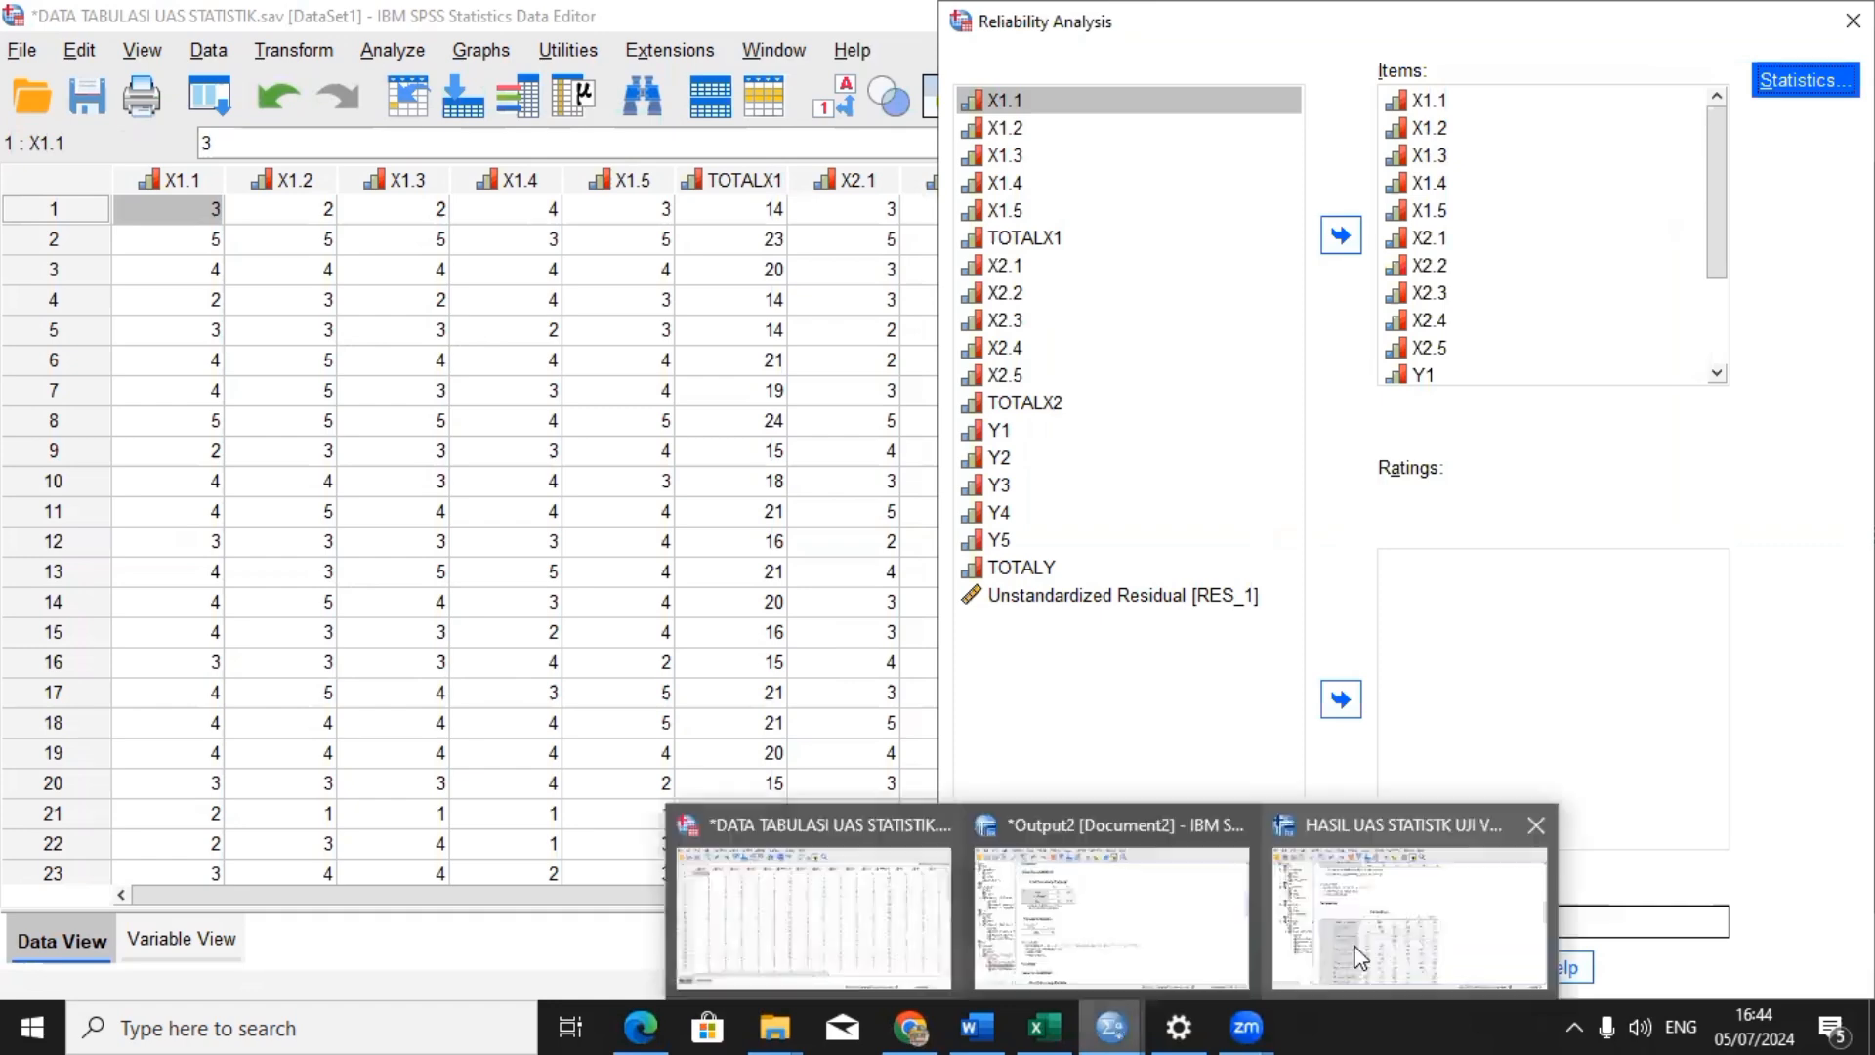
{"action": "left_click", "coordinate": [1358, 955]}
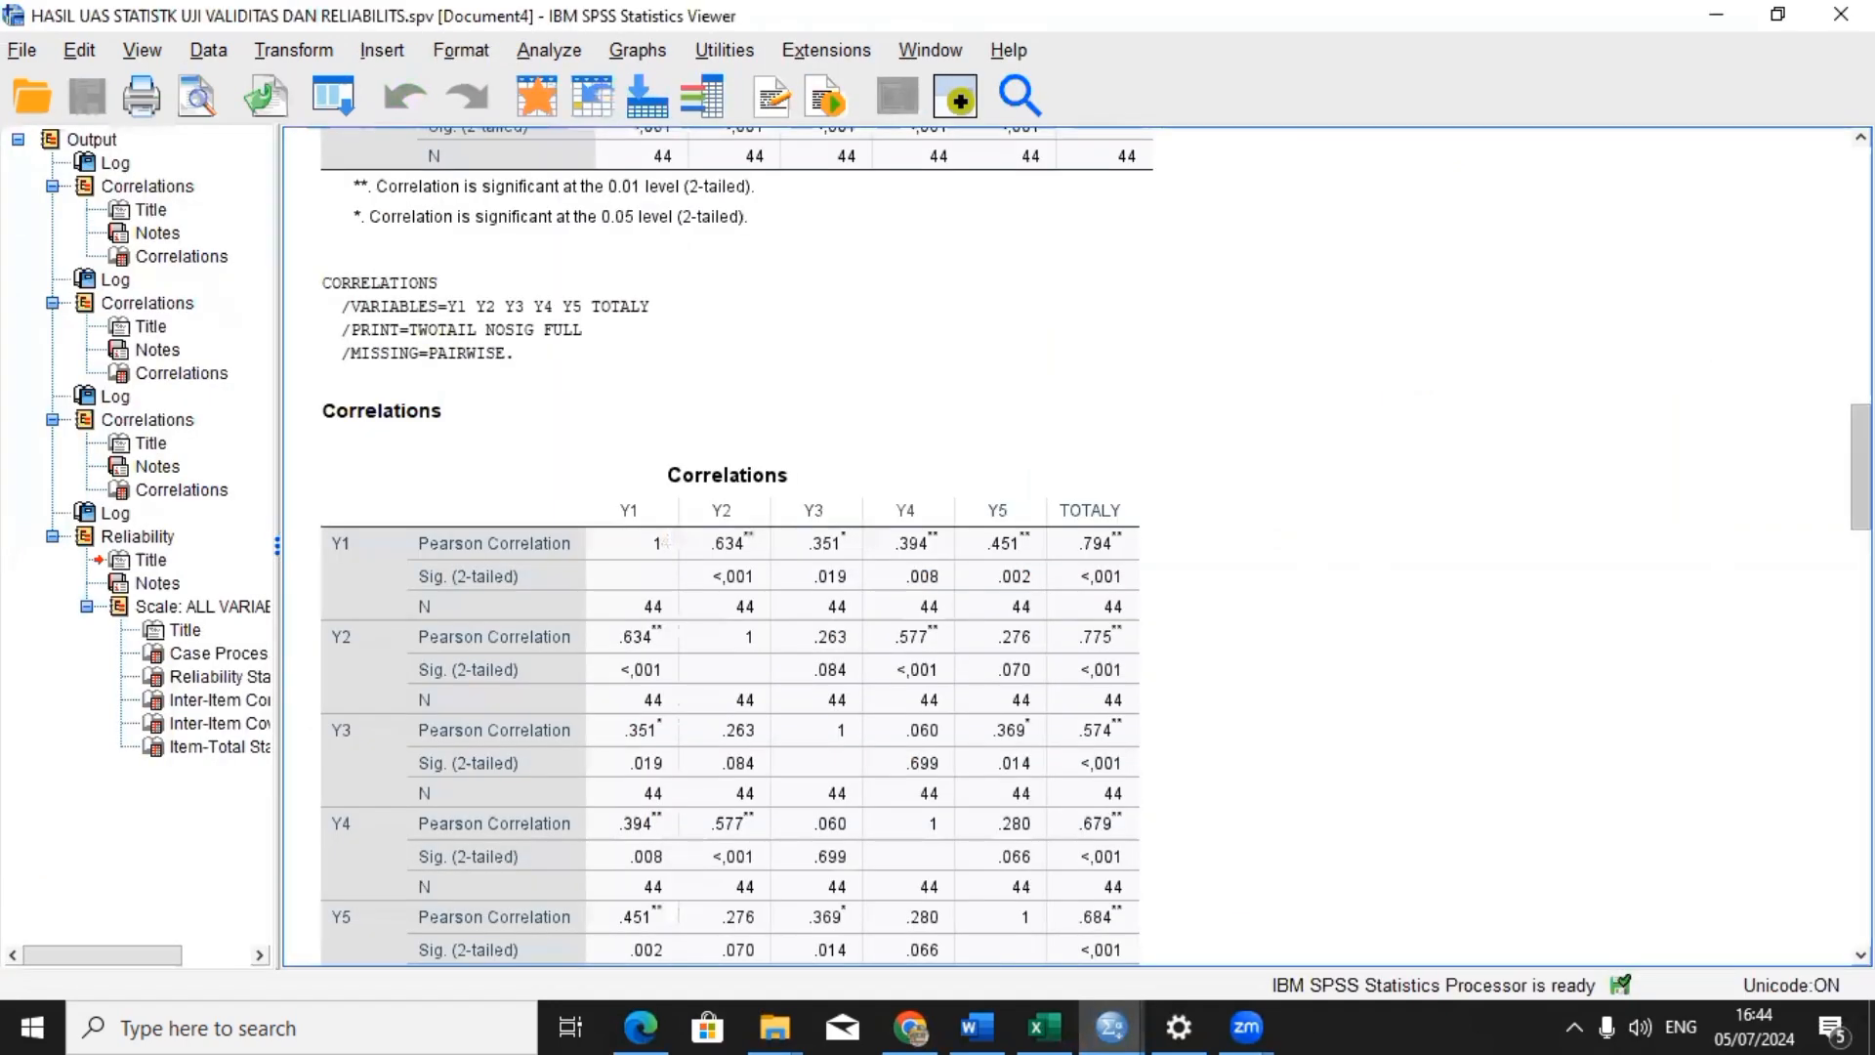
{"action": "left_click_drag", "start_coordinate": [1860, 467], "coordinate": [1861, 596]}
{"action": "scroll", "coordinate": [865, 580], "scroll_direction": "down", "scroll_amount": 4}
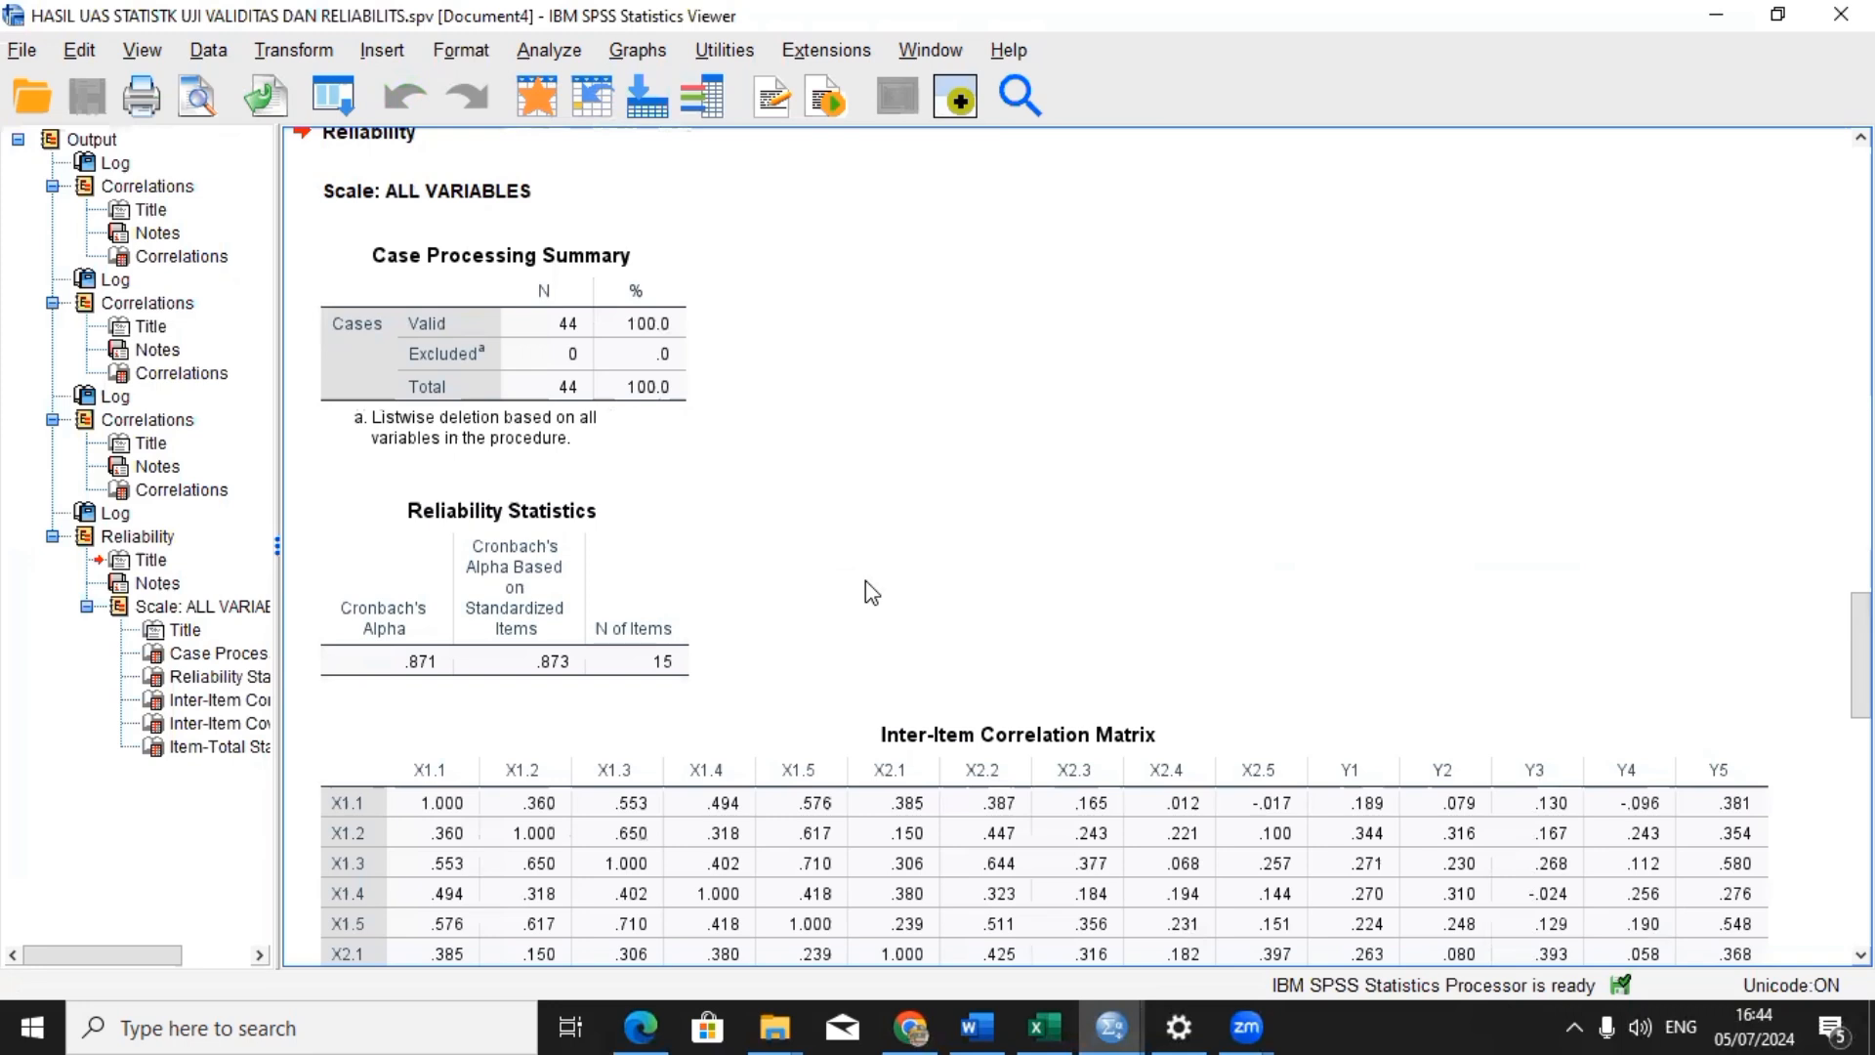
{"action": "left_click", "coordinate": [472, 259]}
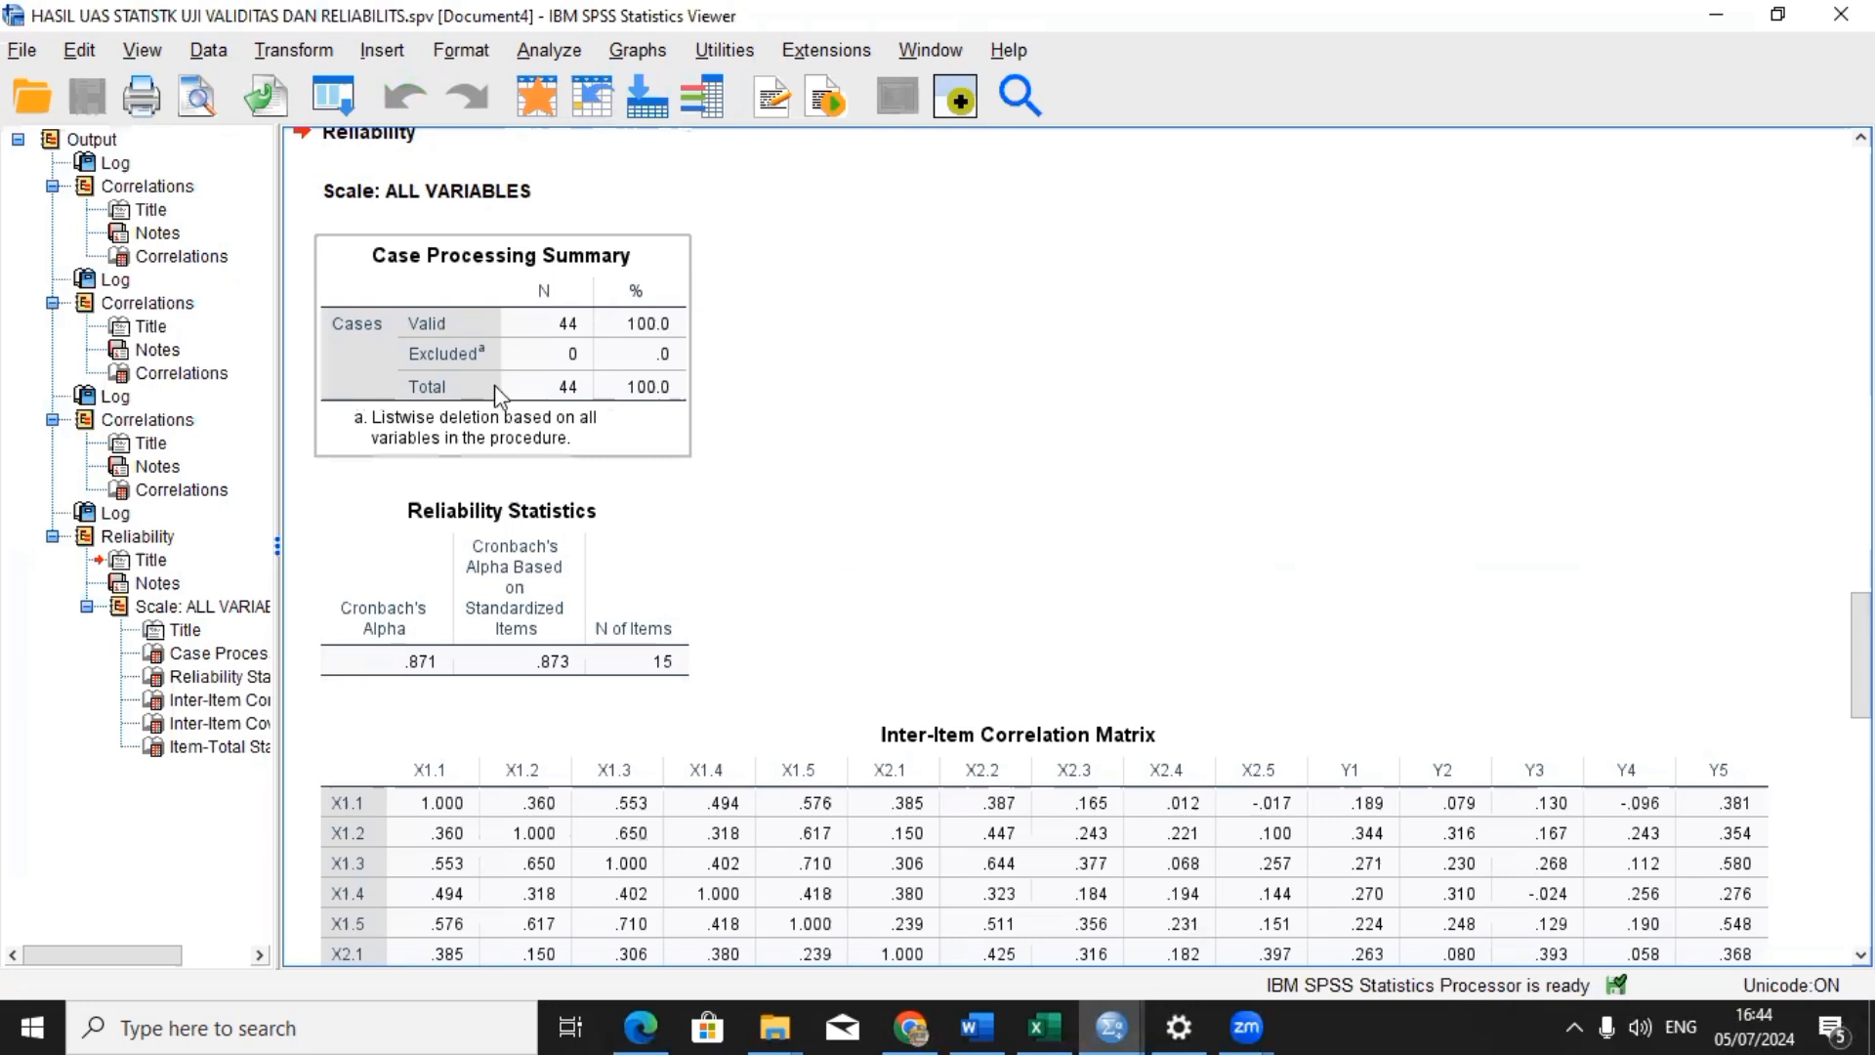
{"action": "left_click", "coordinate": [550, 493]}
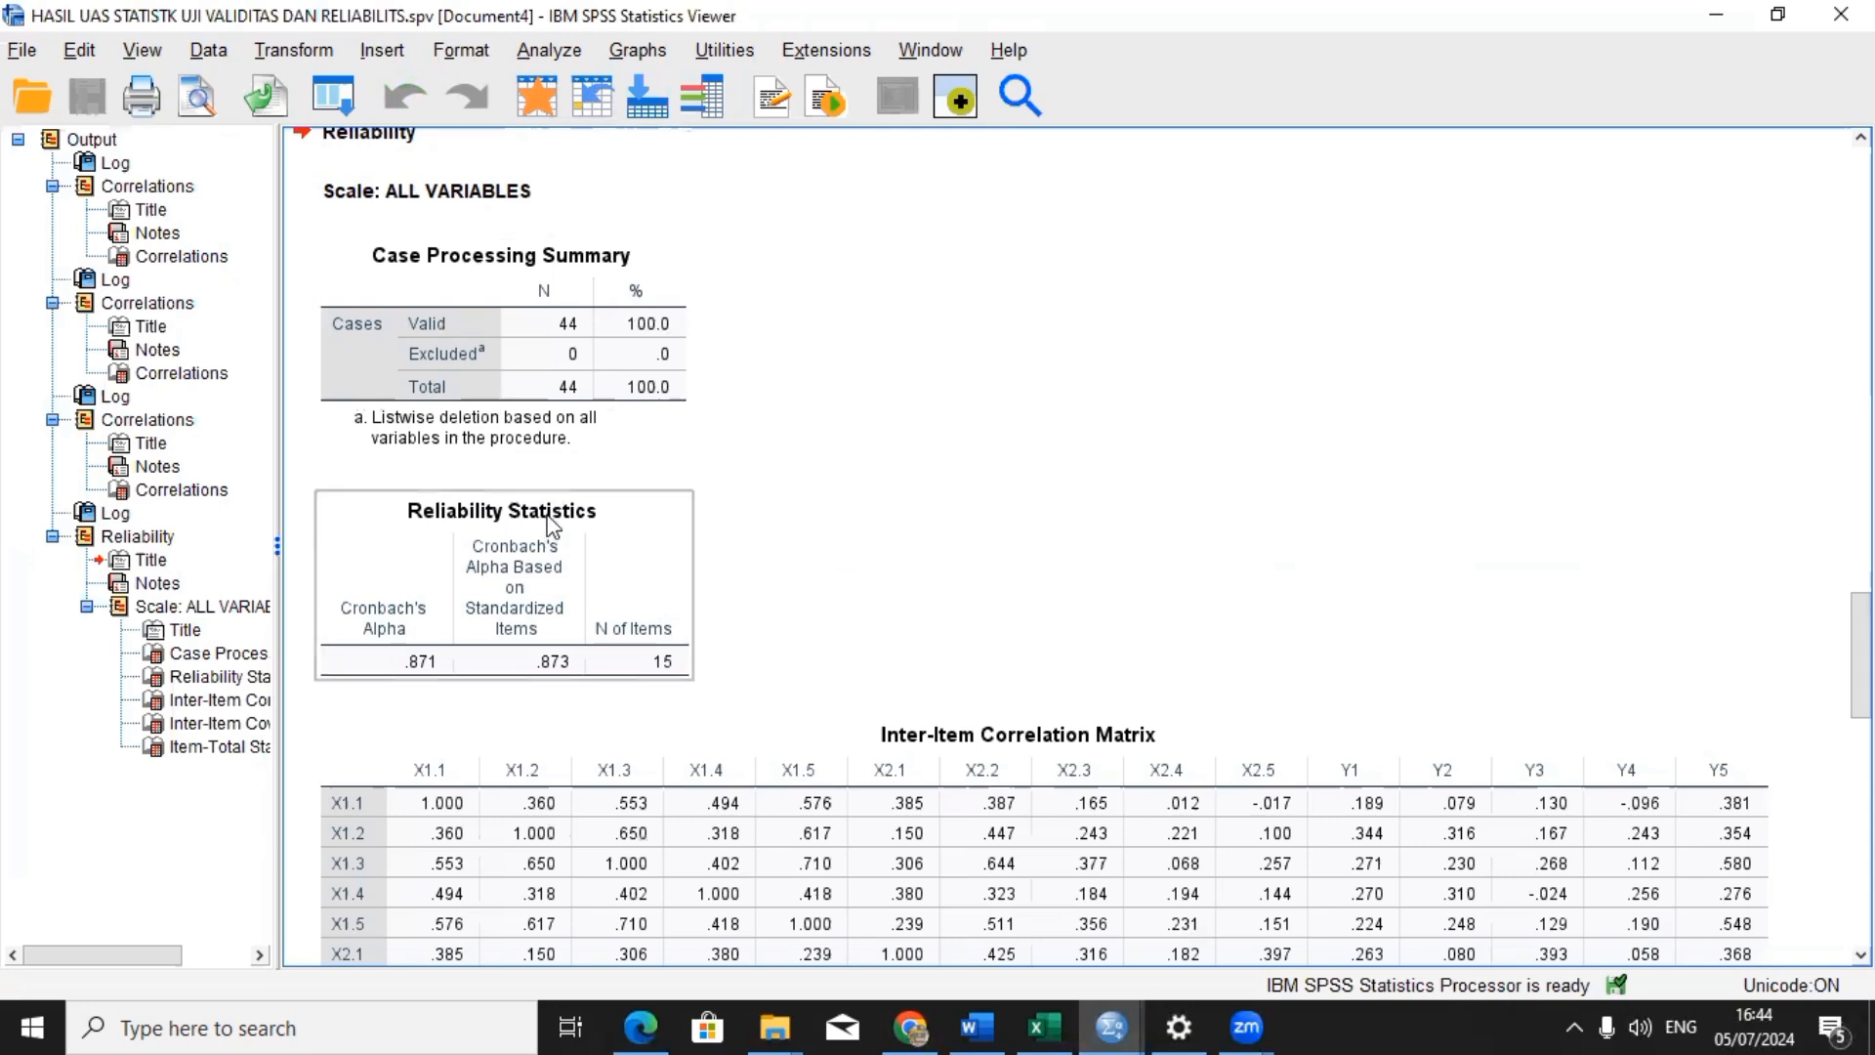
{"action": "left_click", "coordinate": [511, 389]}
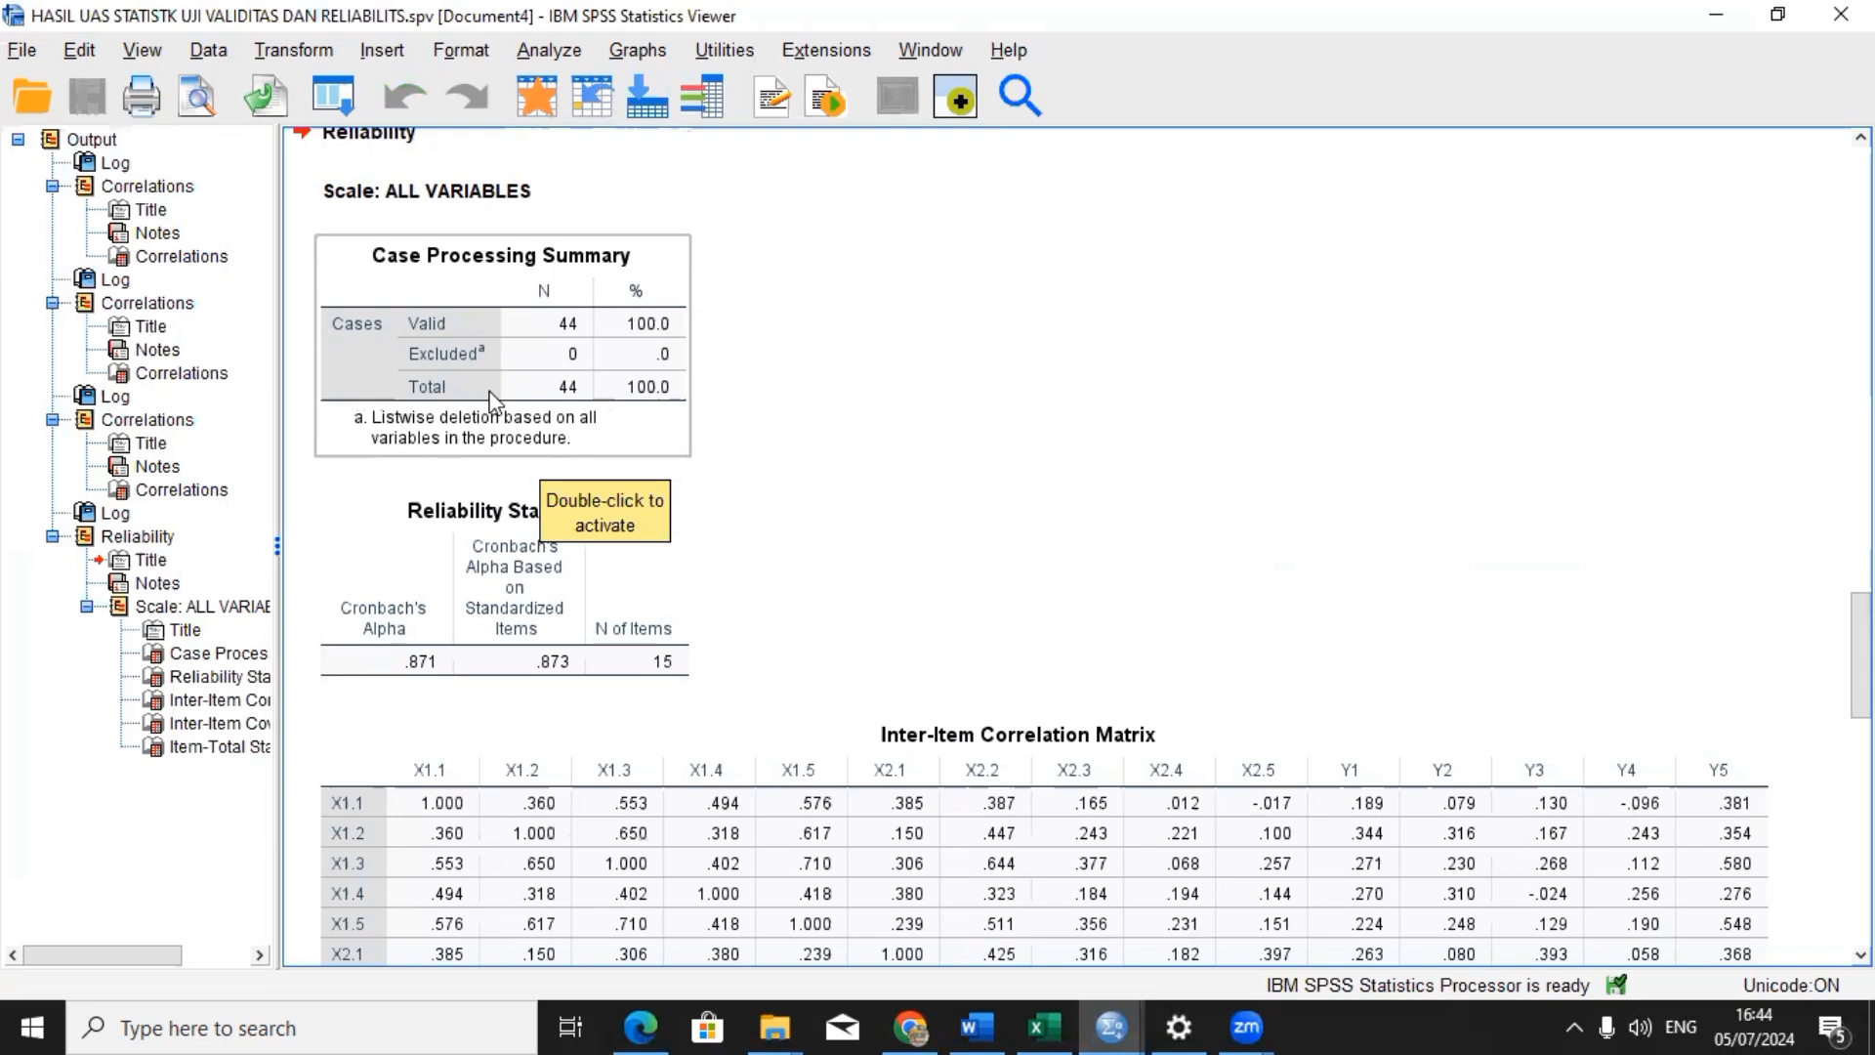
{"action": "left_click", "coordinate": [439, 600]}
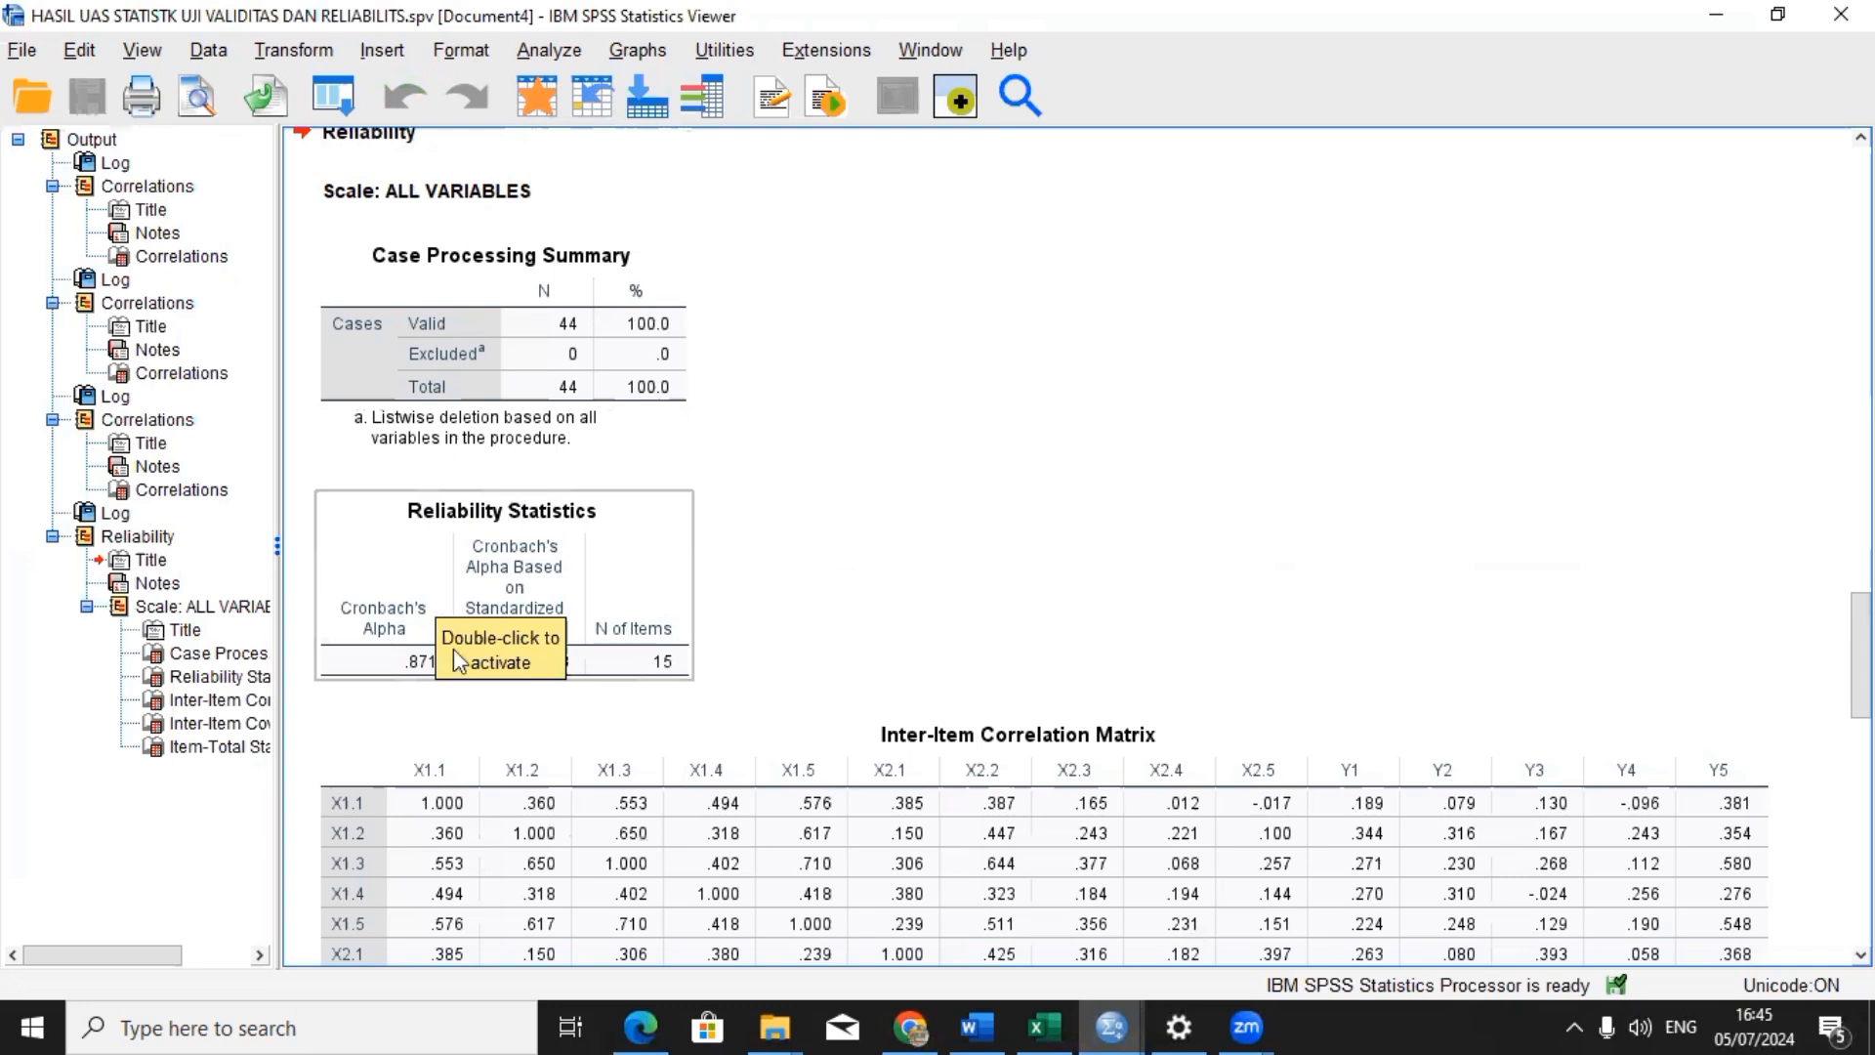
{"action": "left_click", "coordinate": [932, 501]}
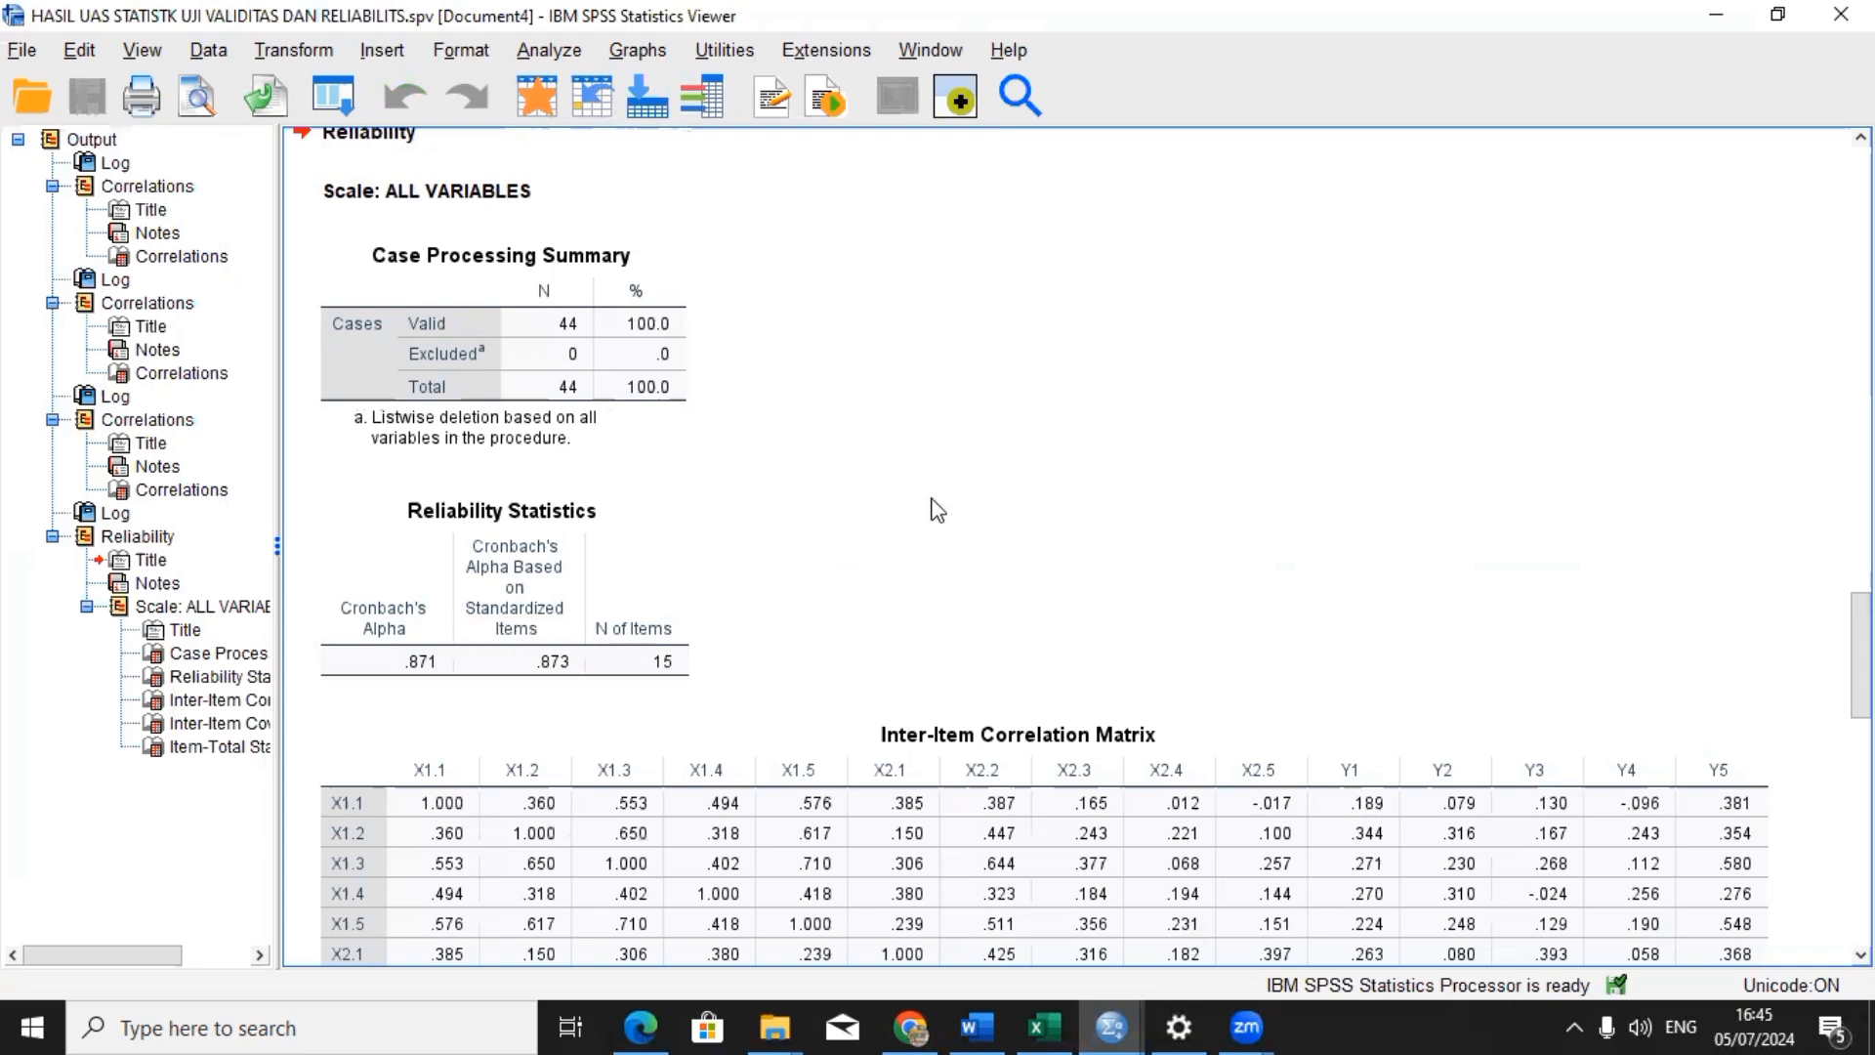
{"action": "left_click", "coordinate": [466, 635]}
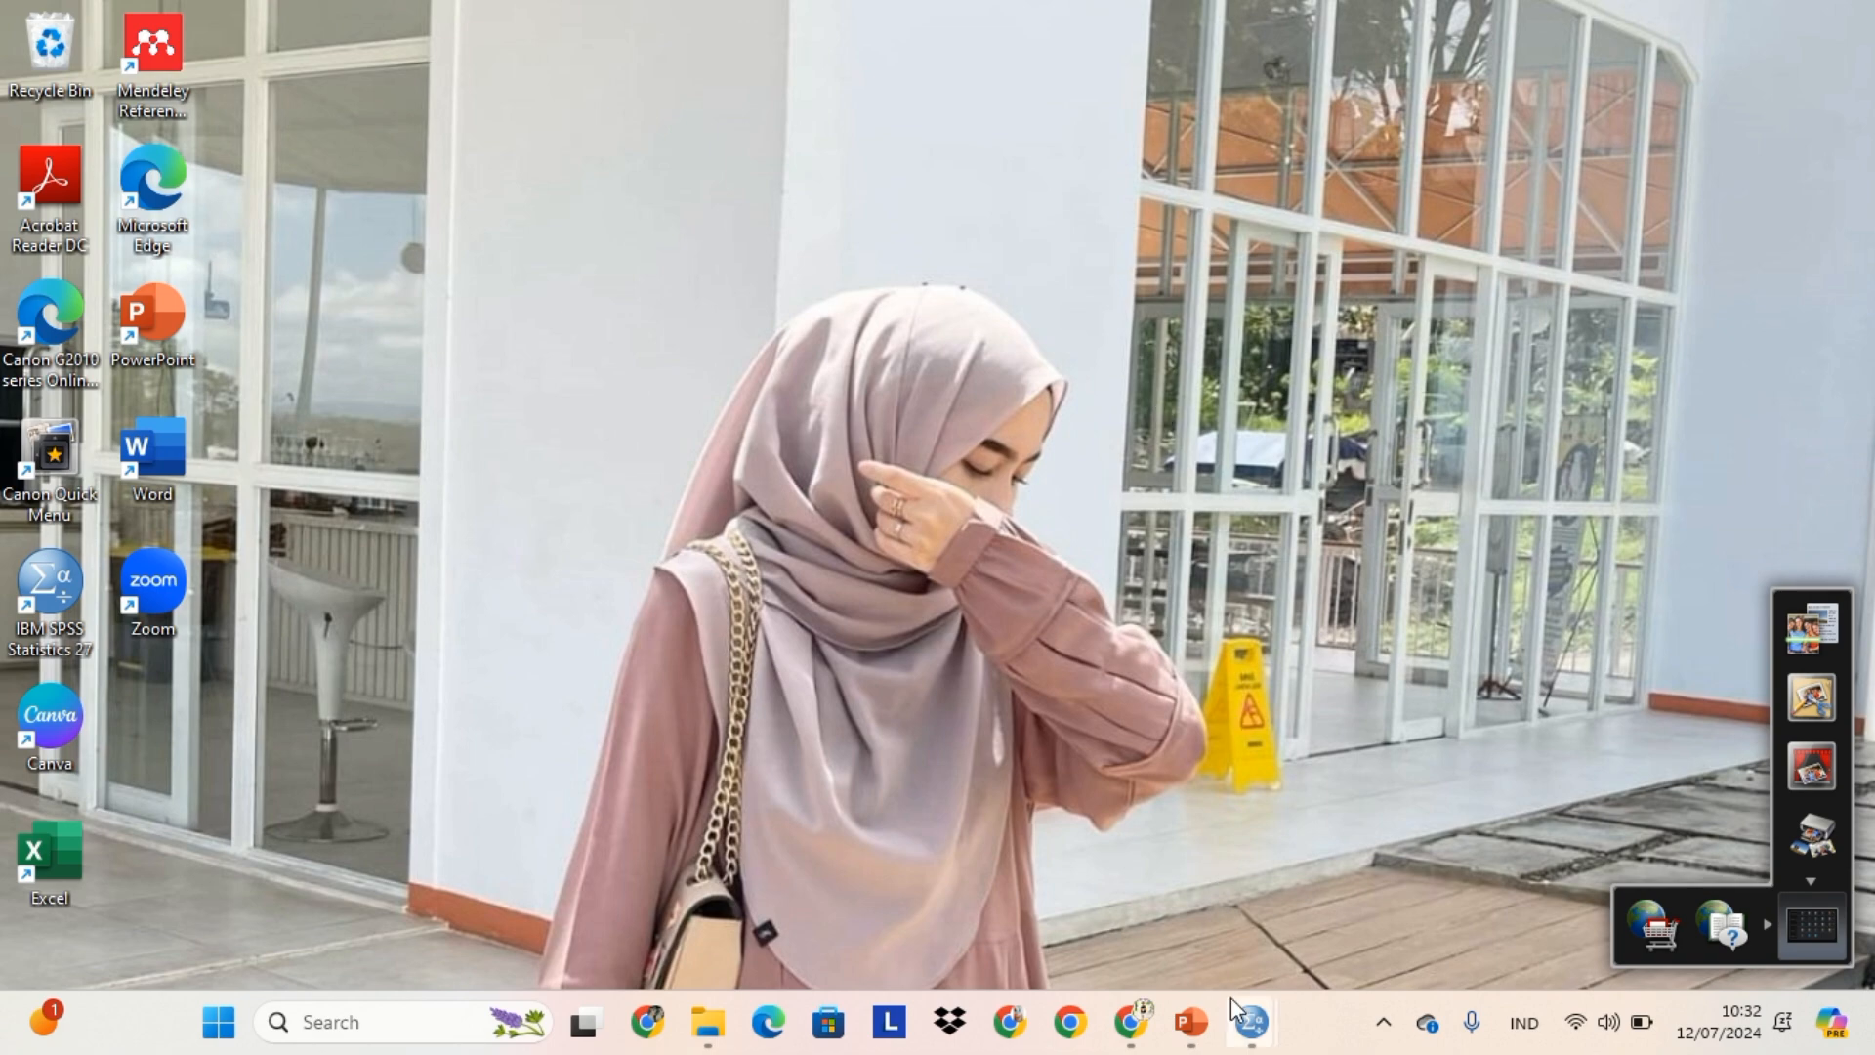
Step: Set up a Linear Regression in the Untitled4 dataset with TOTALY as the dependent variable
{"action": "mouse_move", "coordinate": [1248, 1016]}
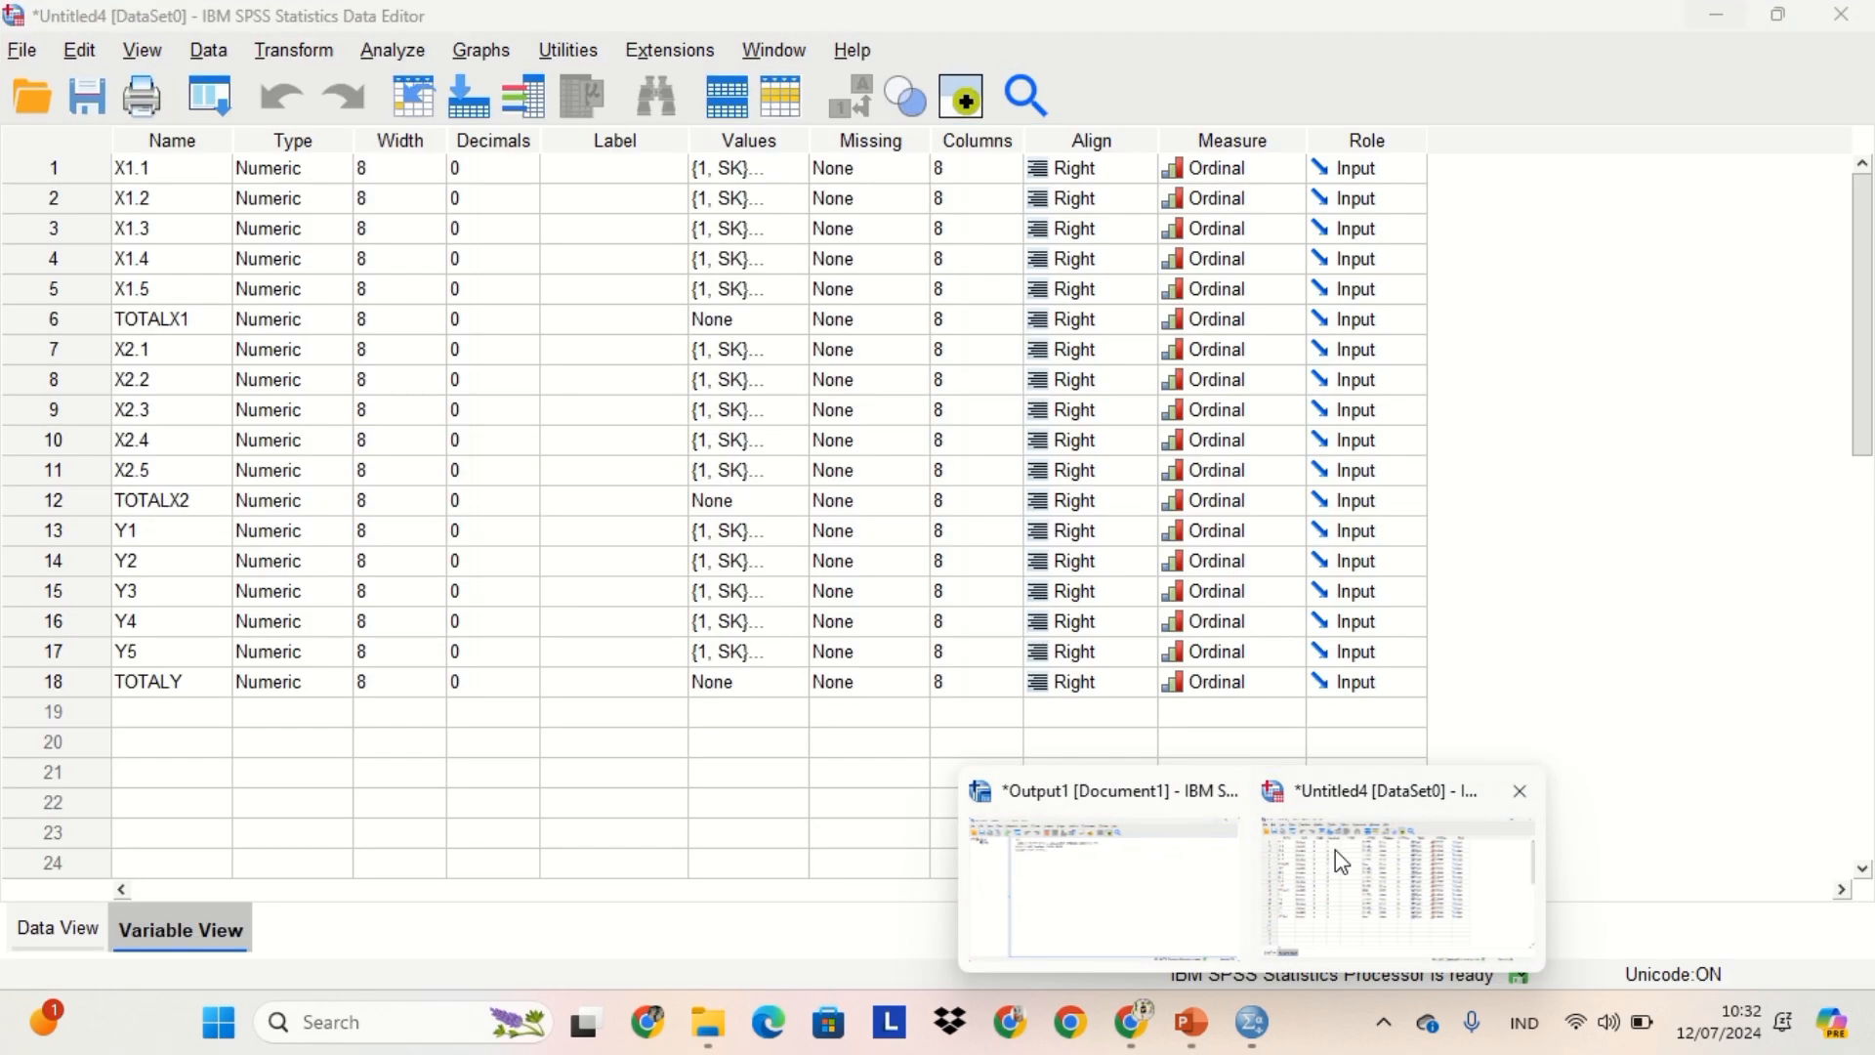
{"action": "left_click", "coordinate": [1343, 861]}
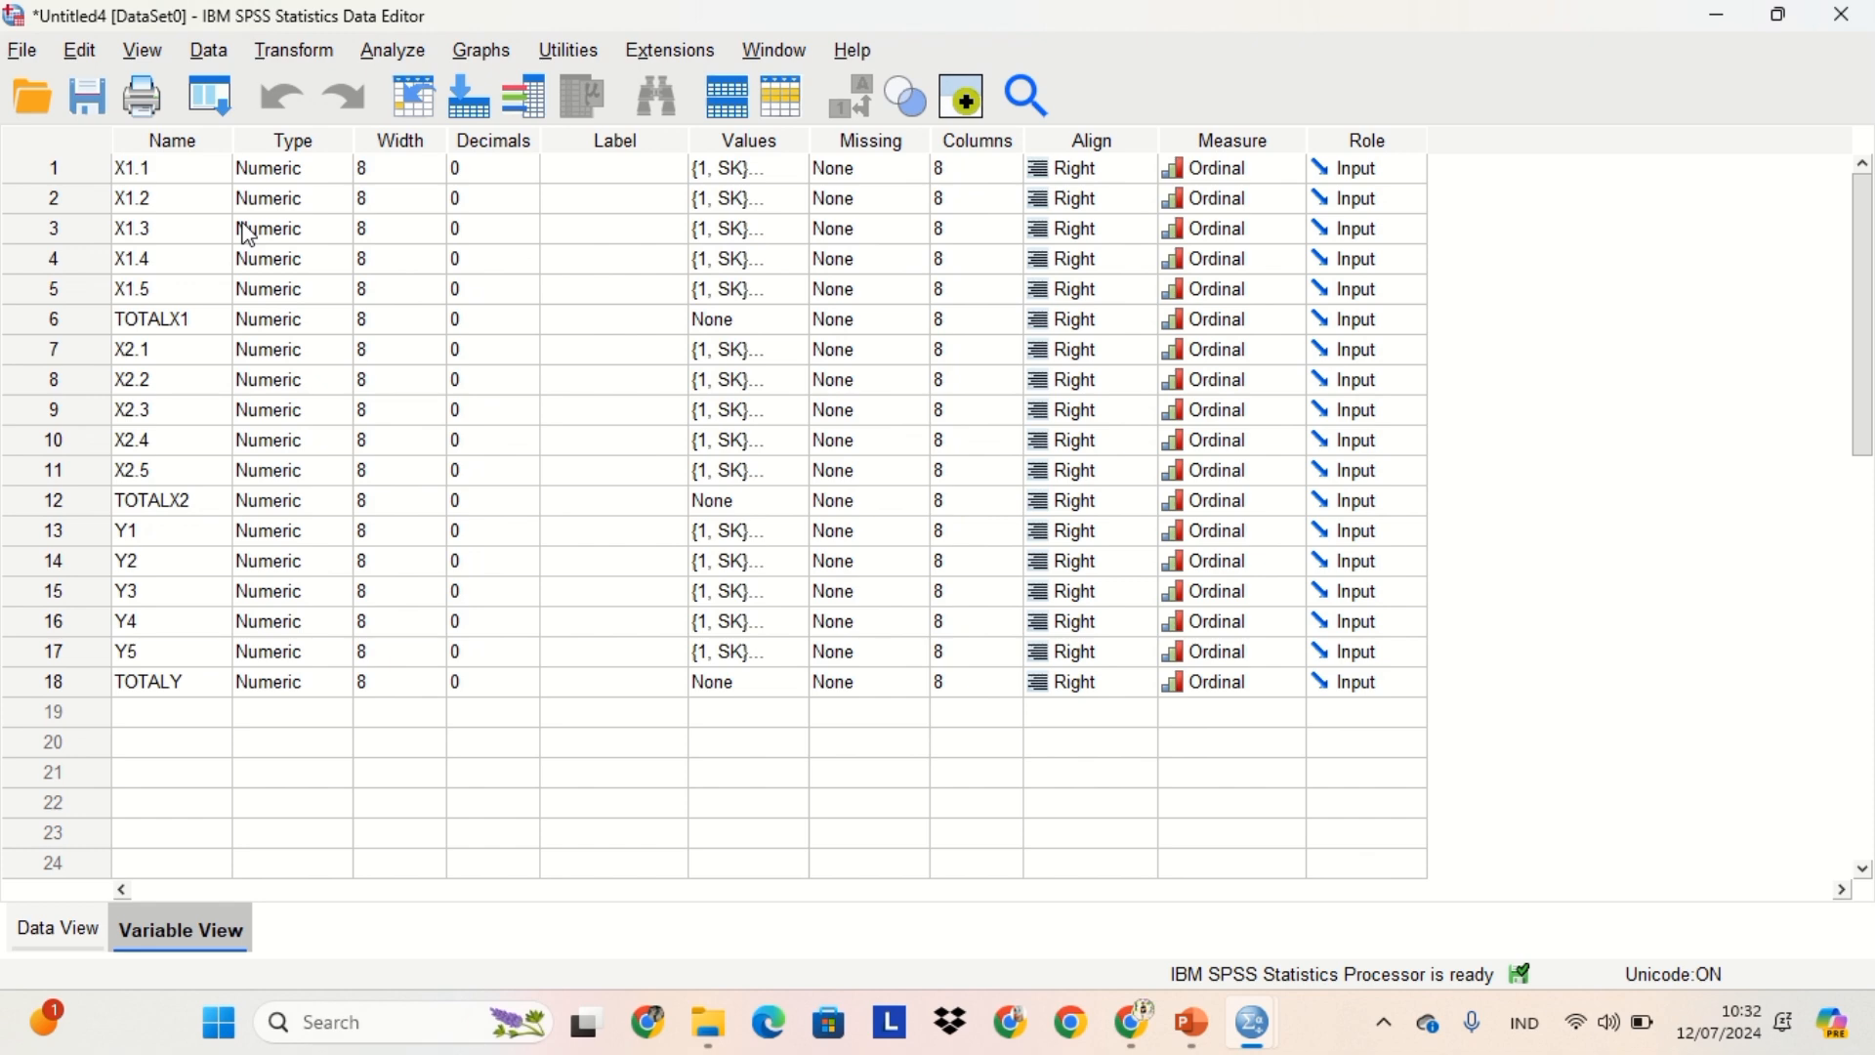
{"action": "left_click", "coordinate": [394, 54]}
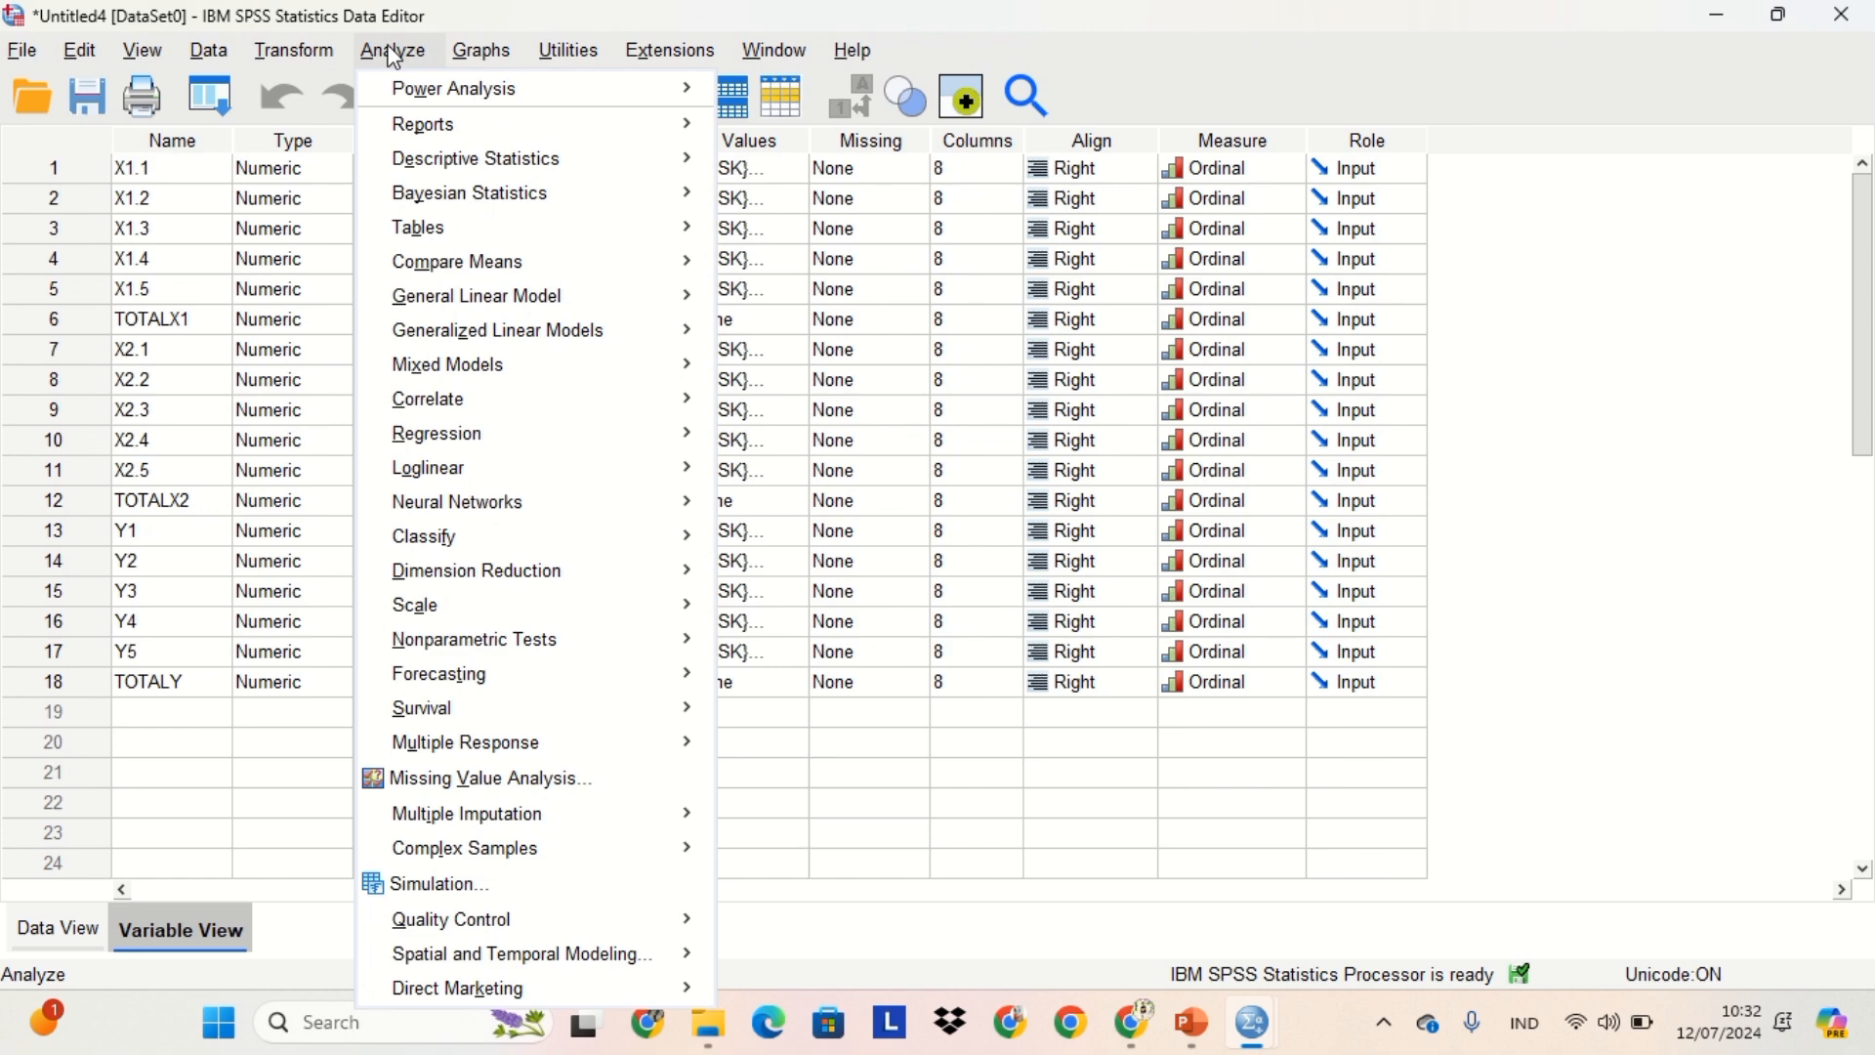
{"action": "mouse_move", "coordinate": [493, 431]}
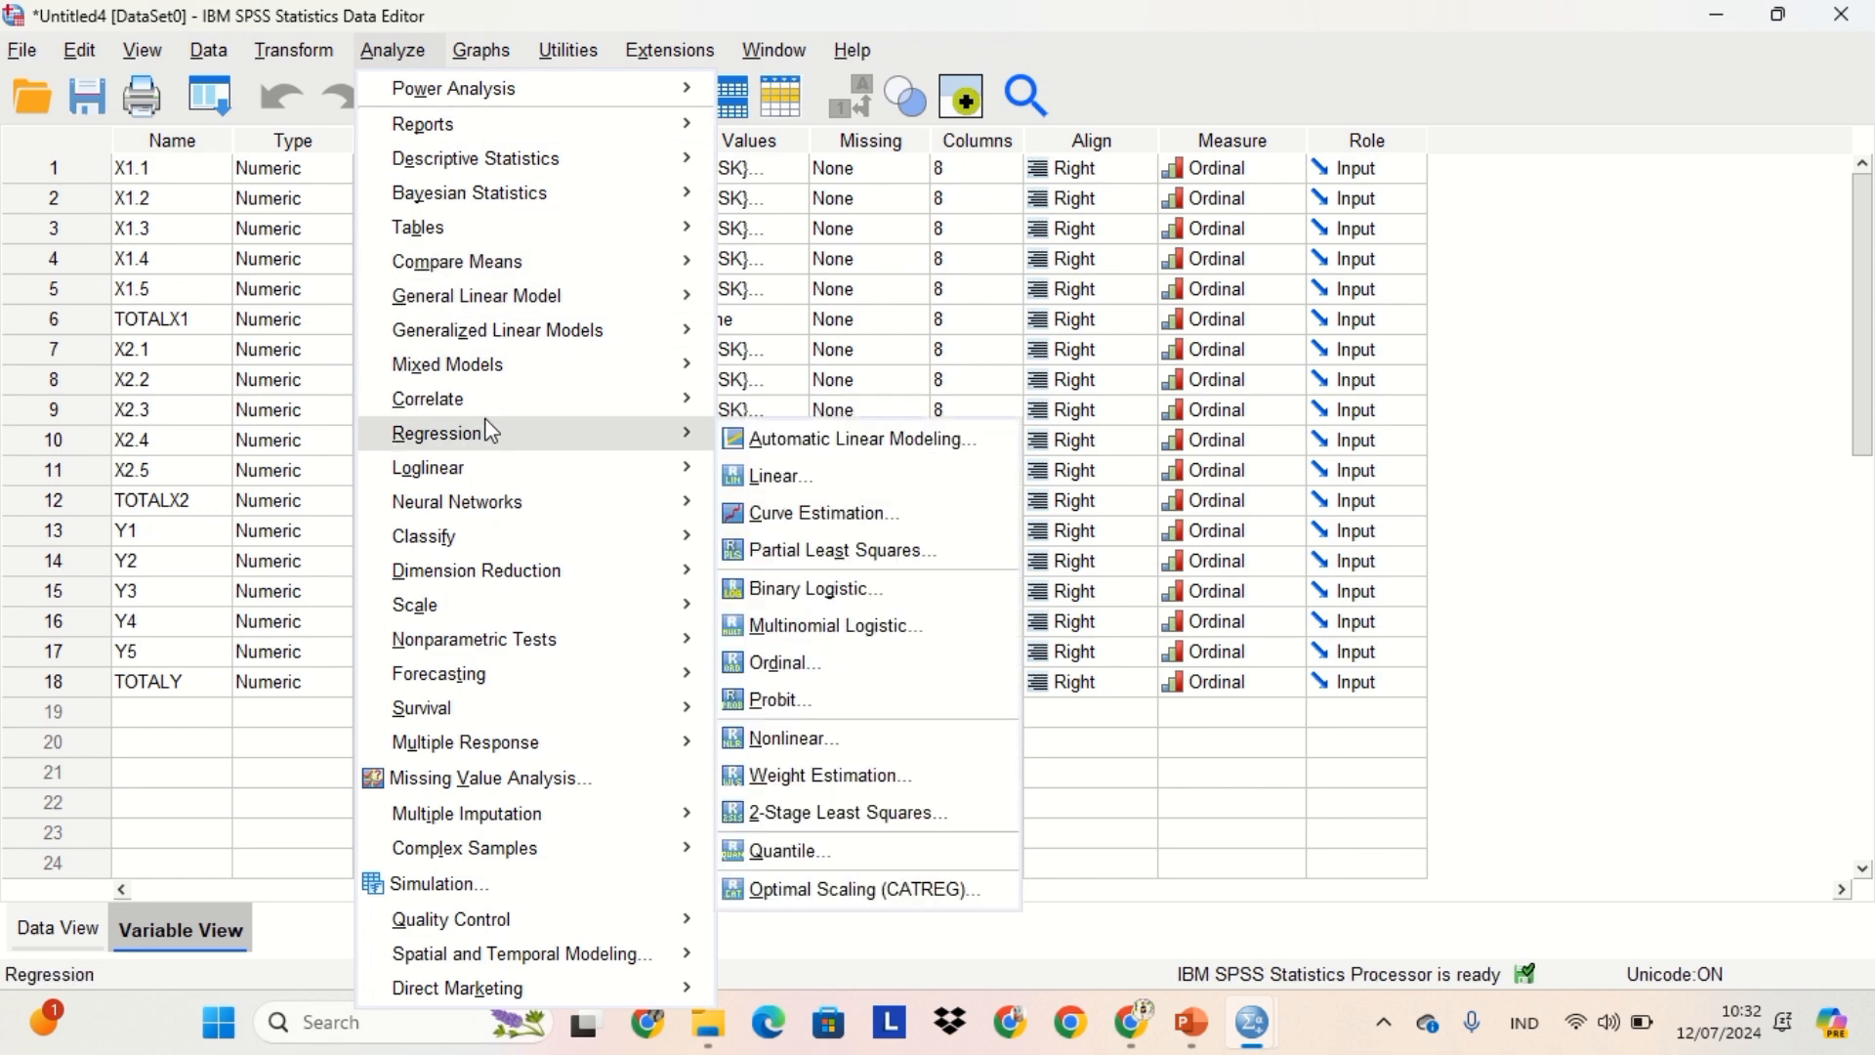
{"action": "left_click", "coordinate": [808, 488]}
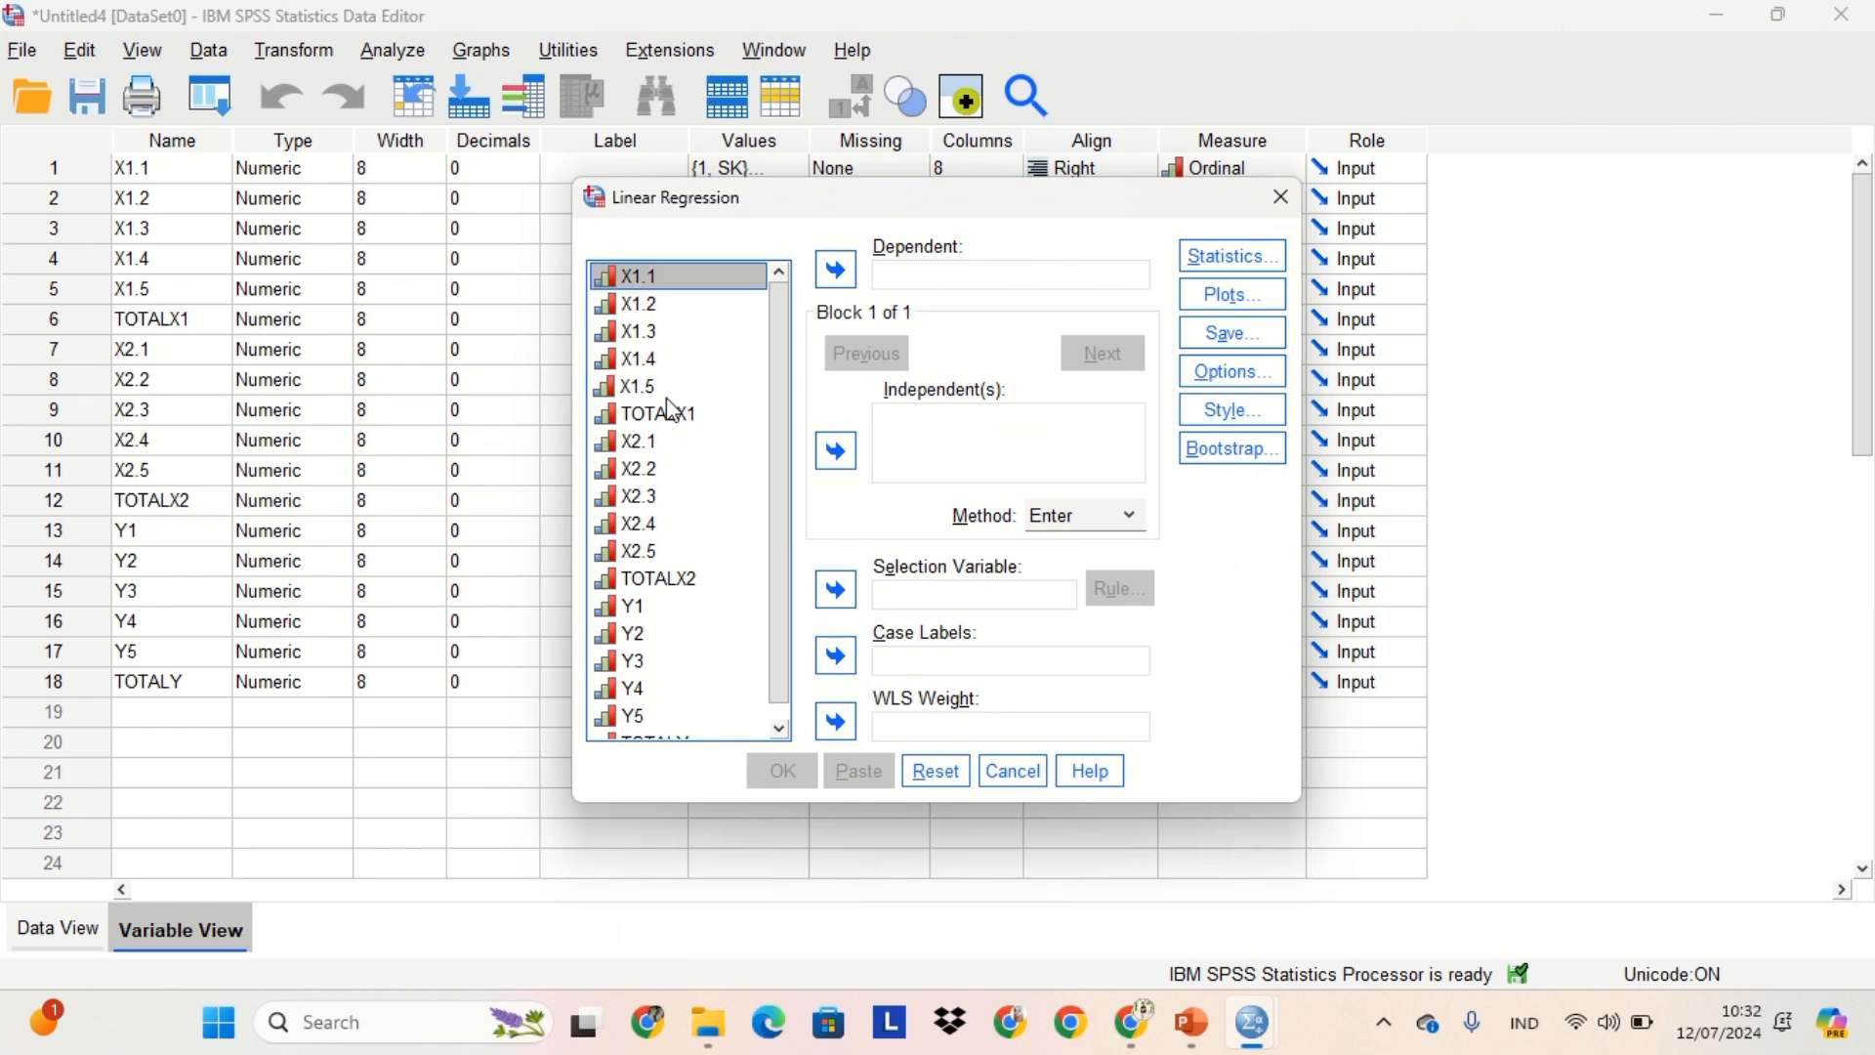
{"action": "scroll", "coordinate": [672, 410], "scroll_direction": "down", "scroll_amount": 1}
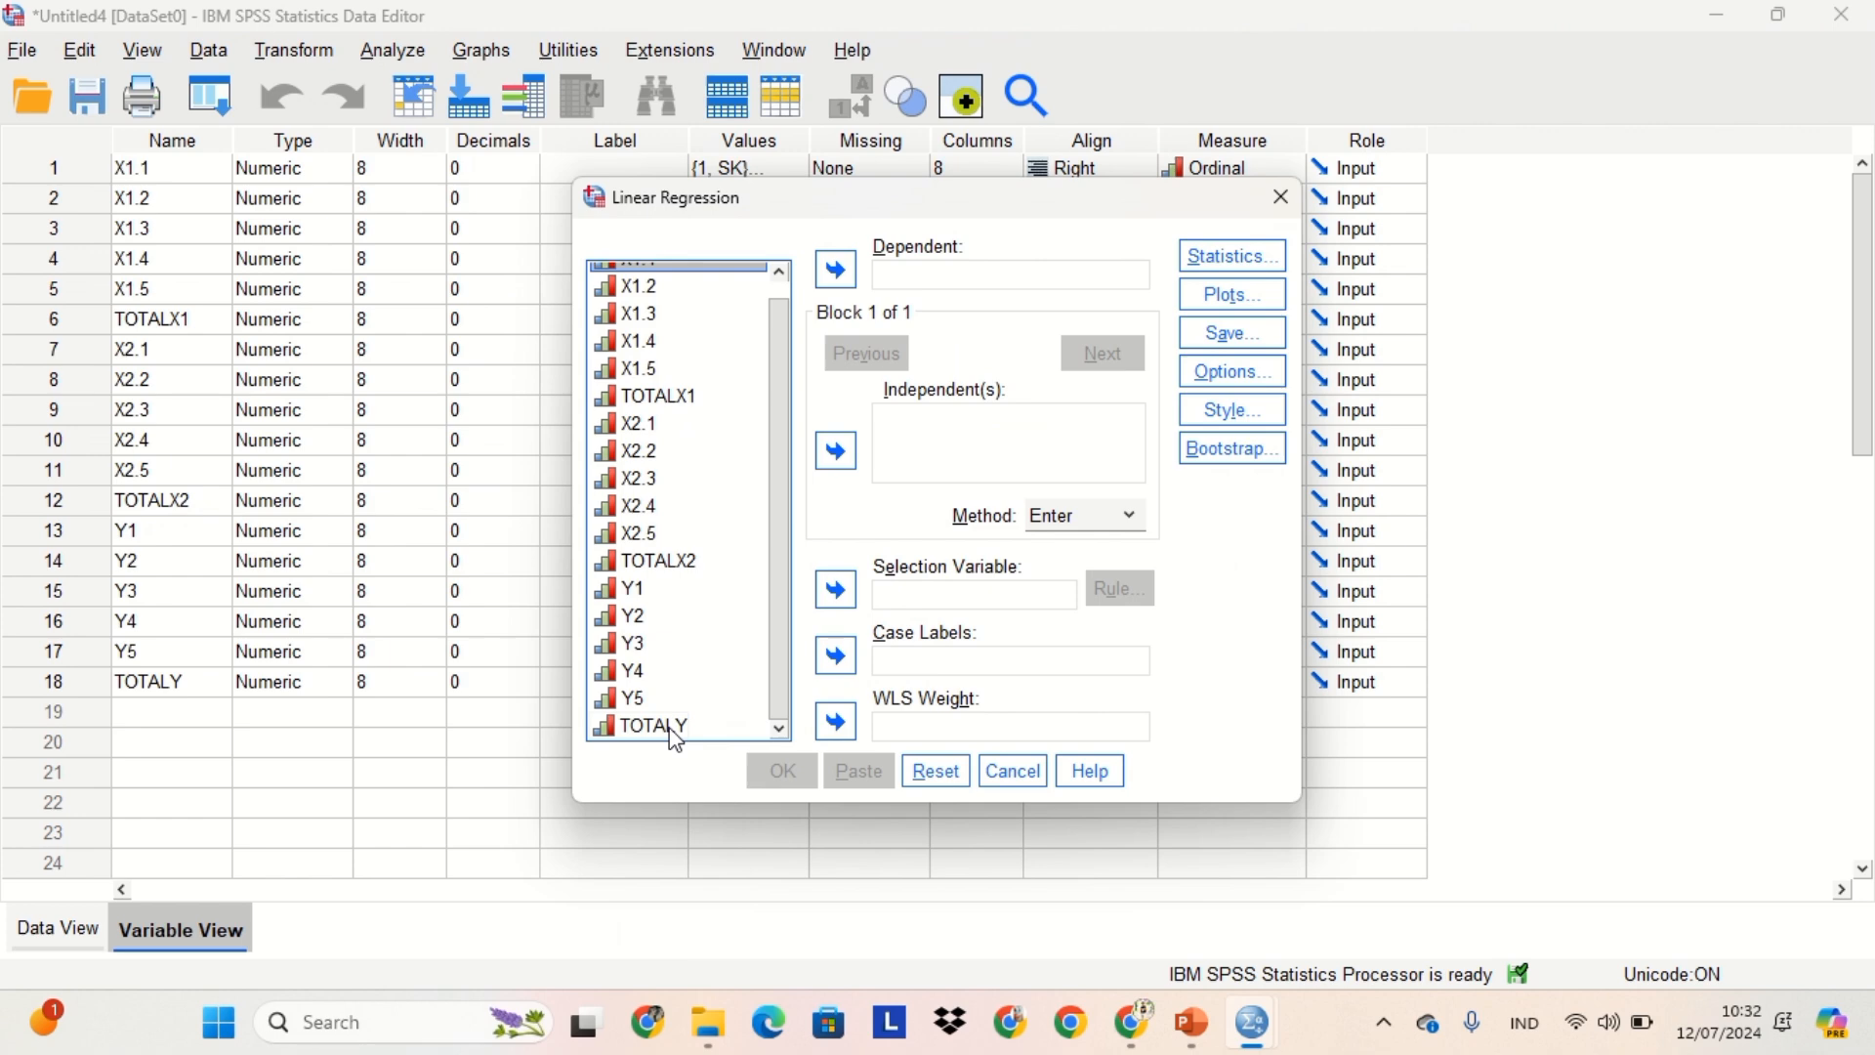
{"action": "left_click", "coordinate": [669, 728]}
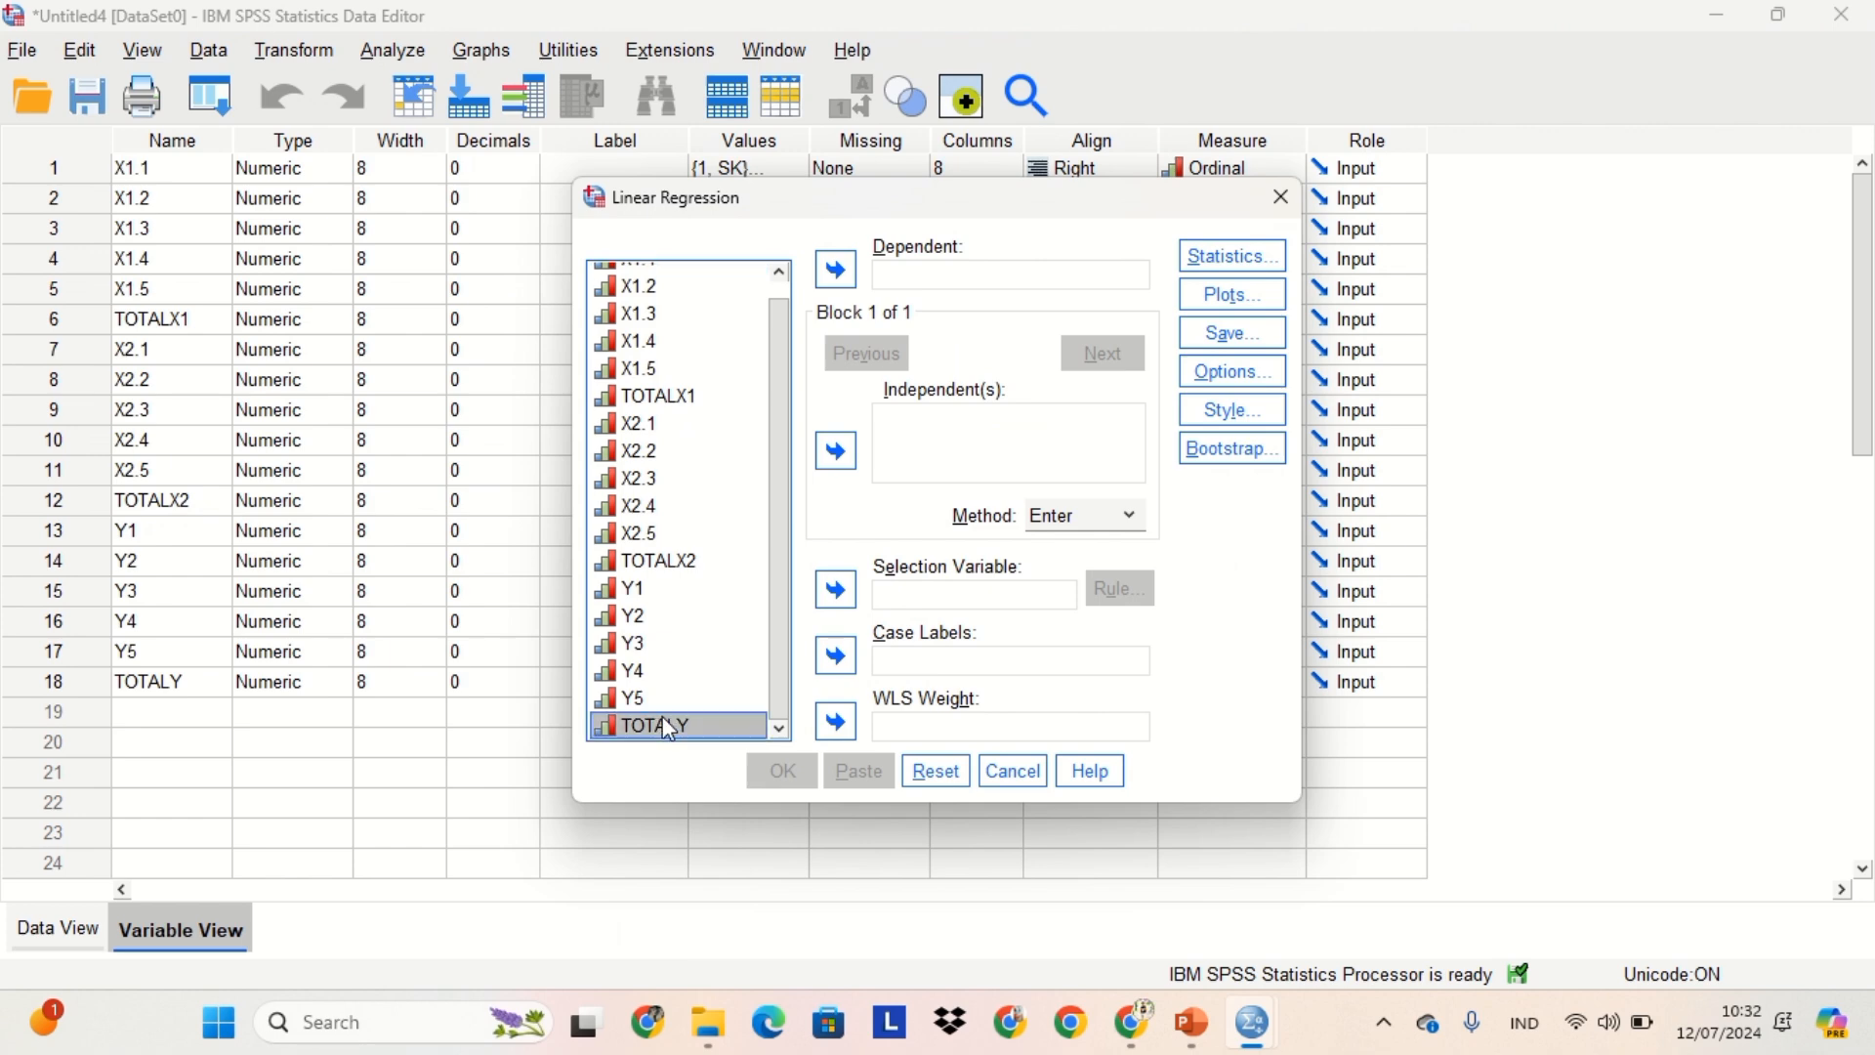
{"action": "left_click", "coordinate": [858, 272]}
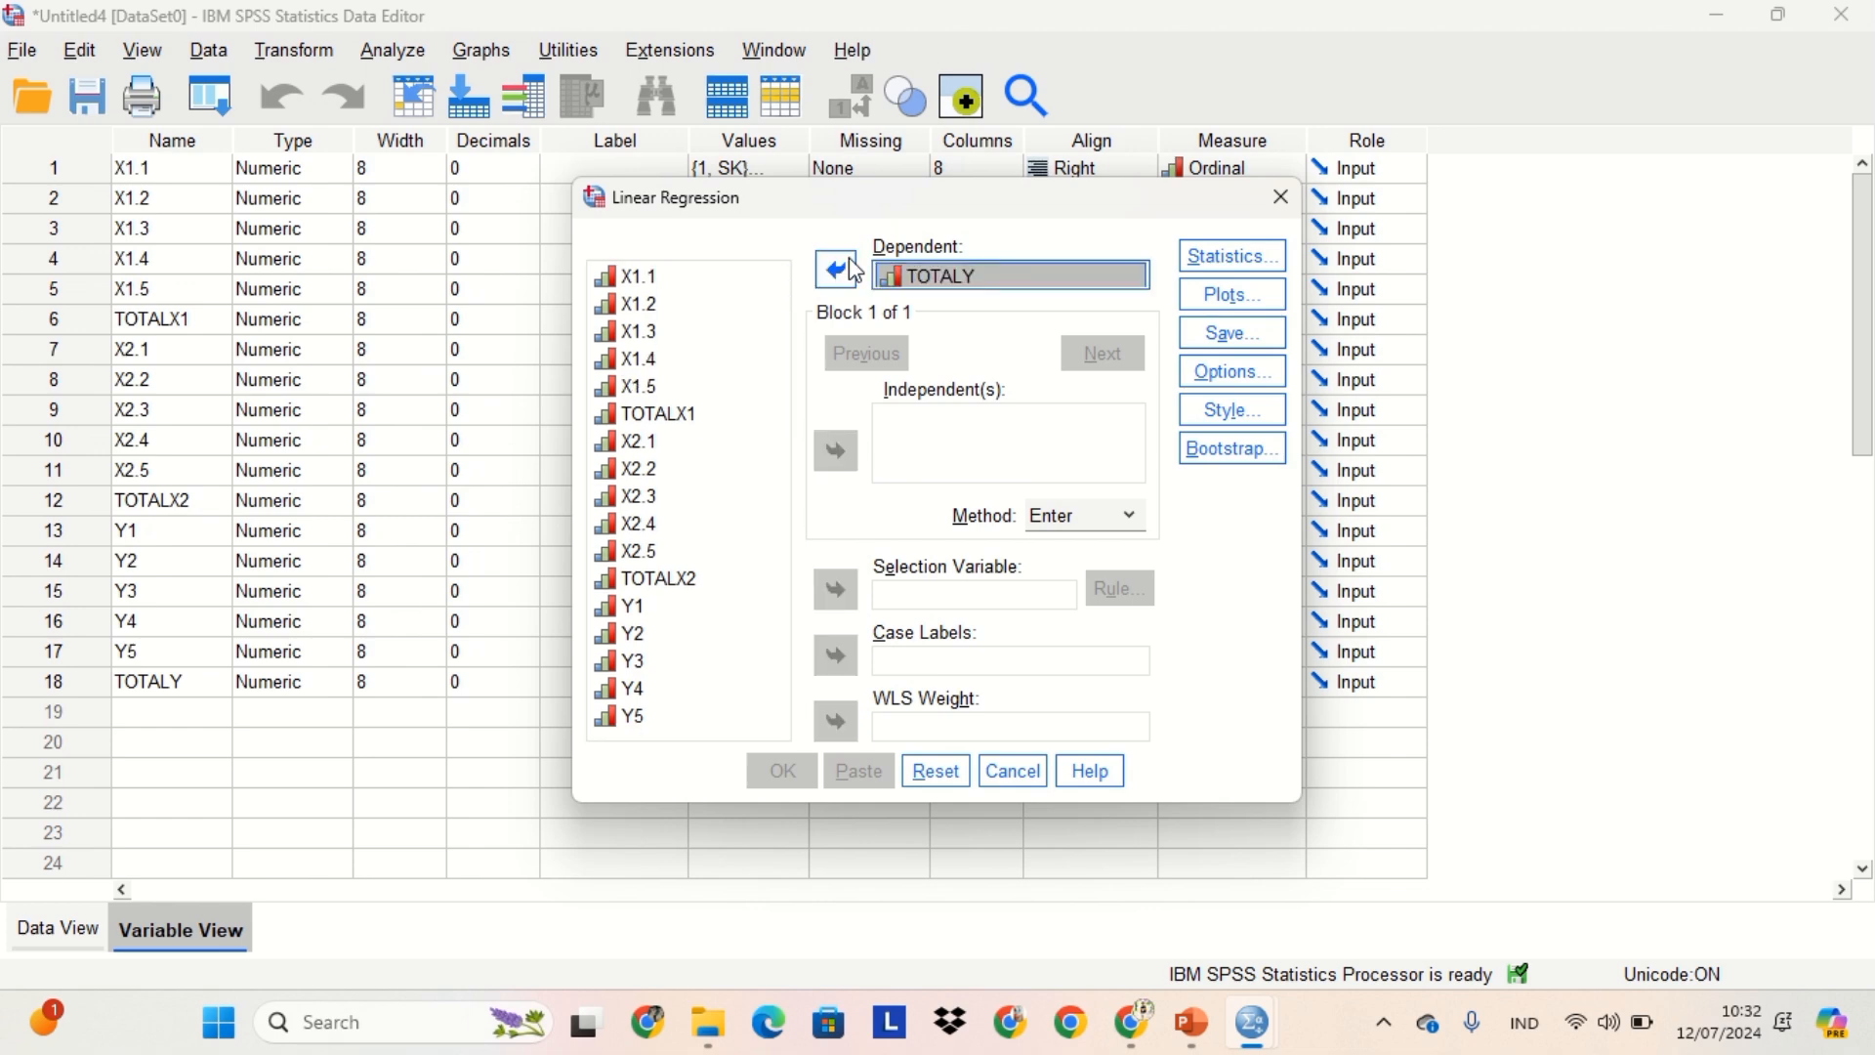
Step: Add TOTALX1 and TOTALX2 as the independent variables of the linear regression
{"action": "left_click", "coordinate": [664, 415]}
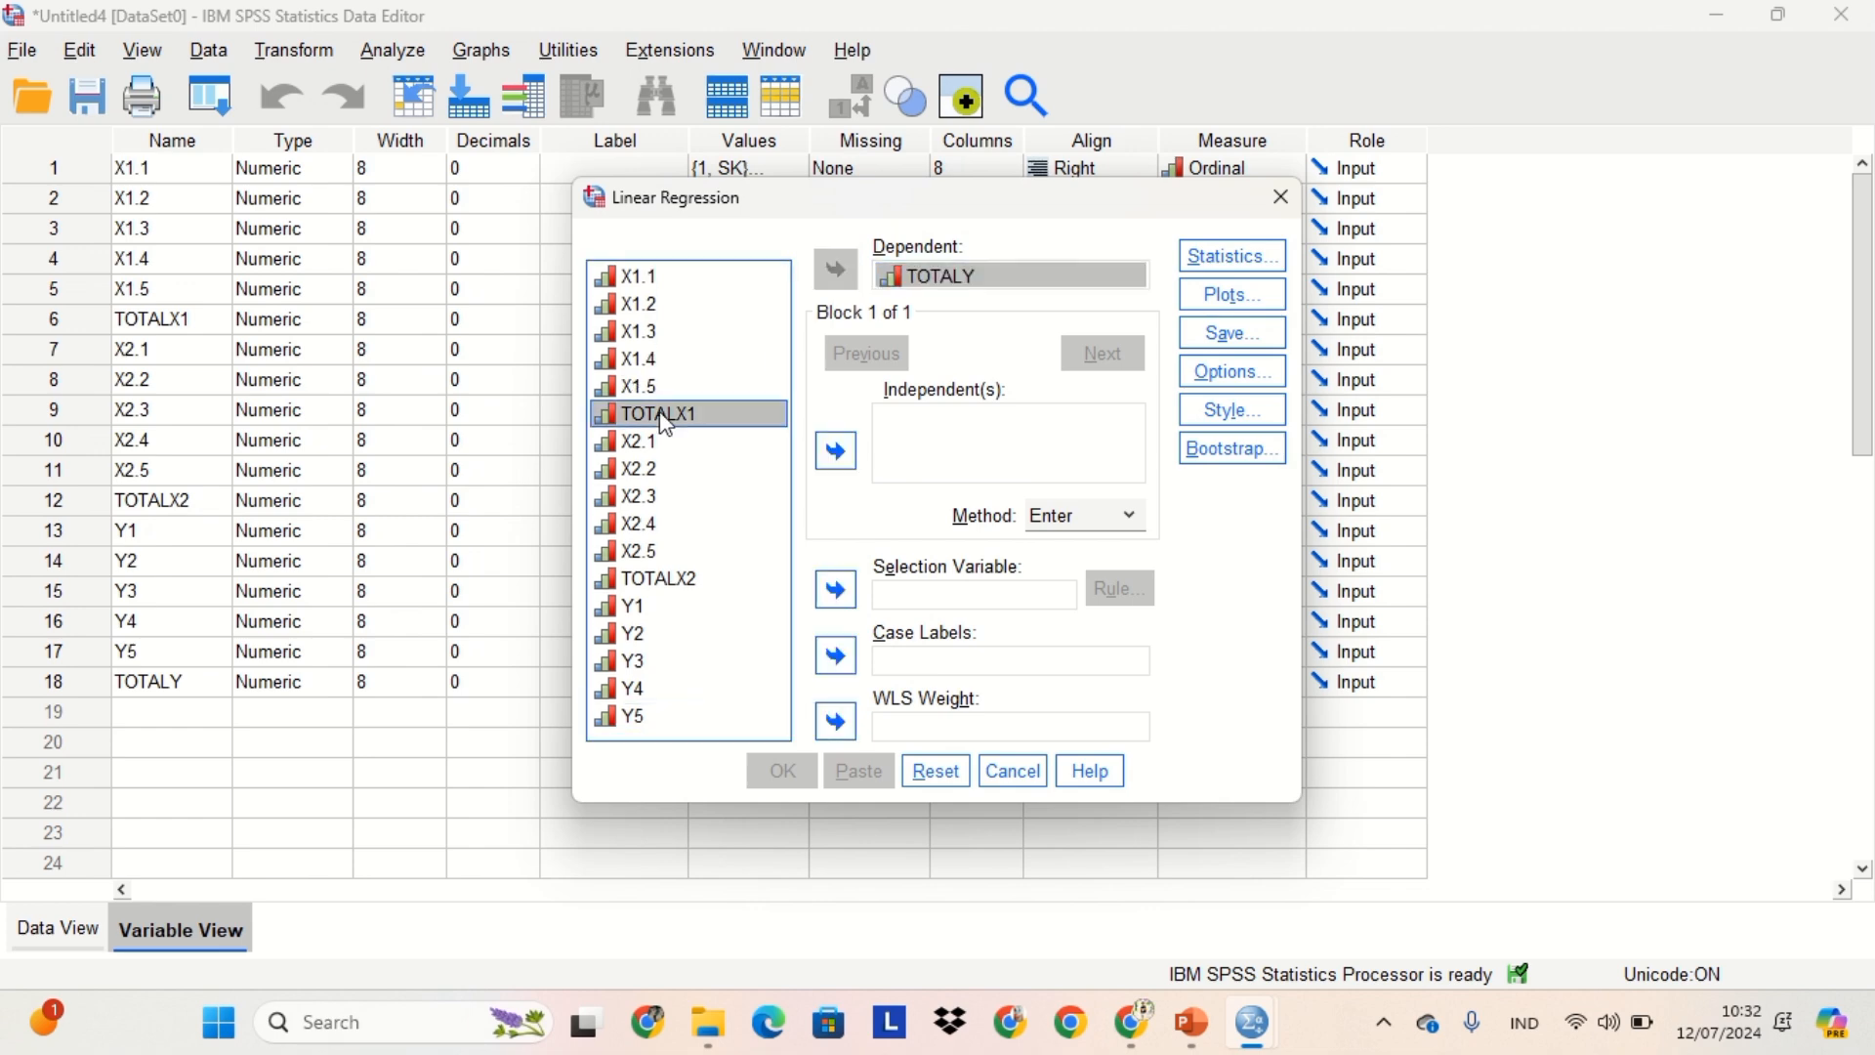
{"action": "left_click", "coordinate": [836, 449]}
{"action": "left_click", "coordinate": [706, 581]}
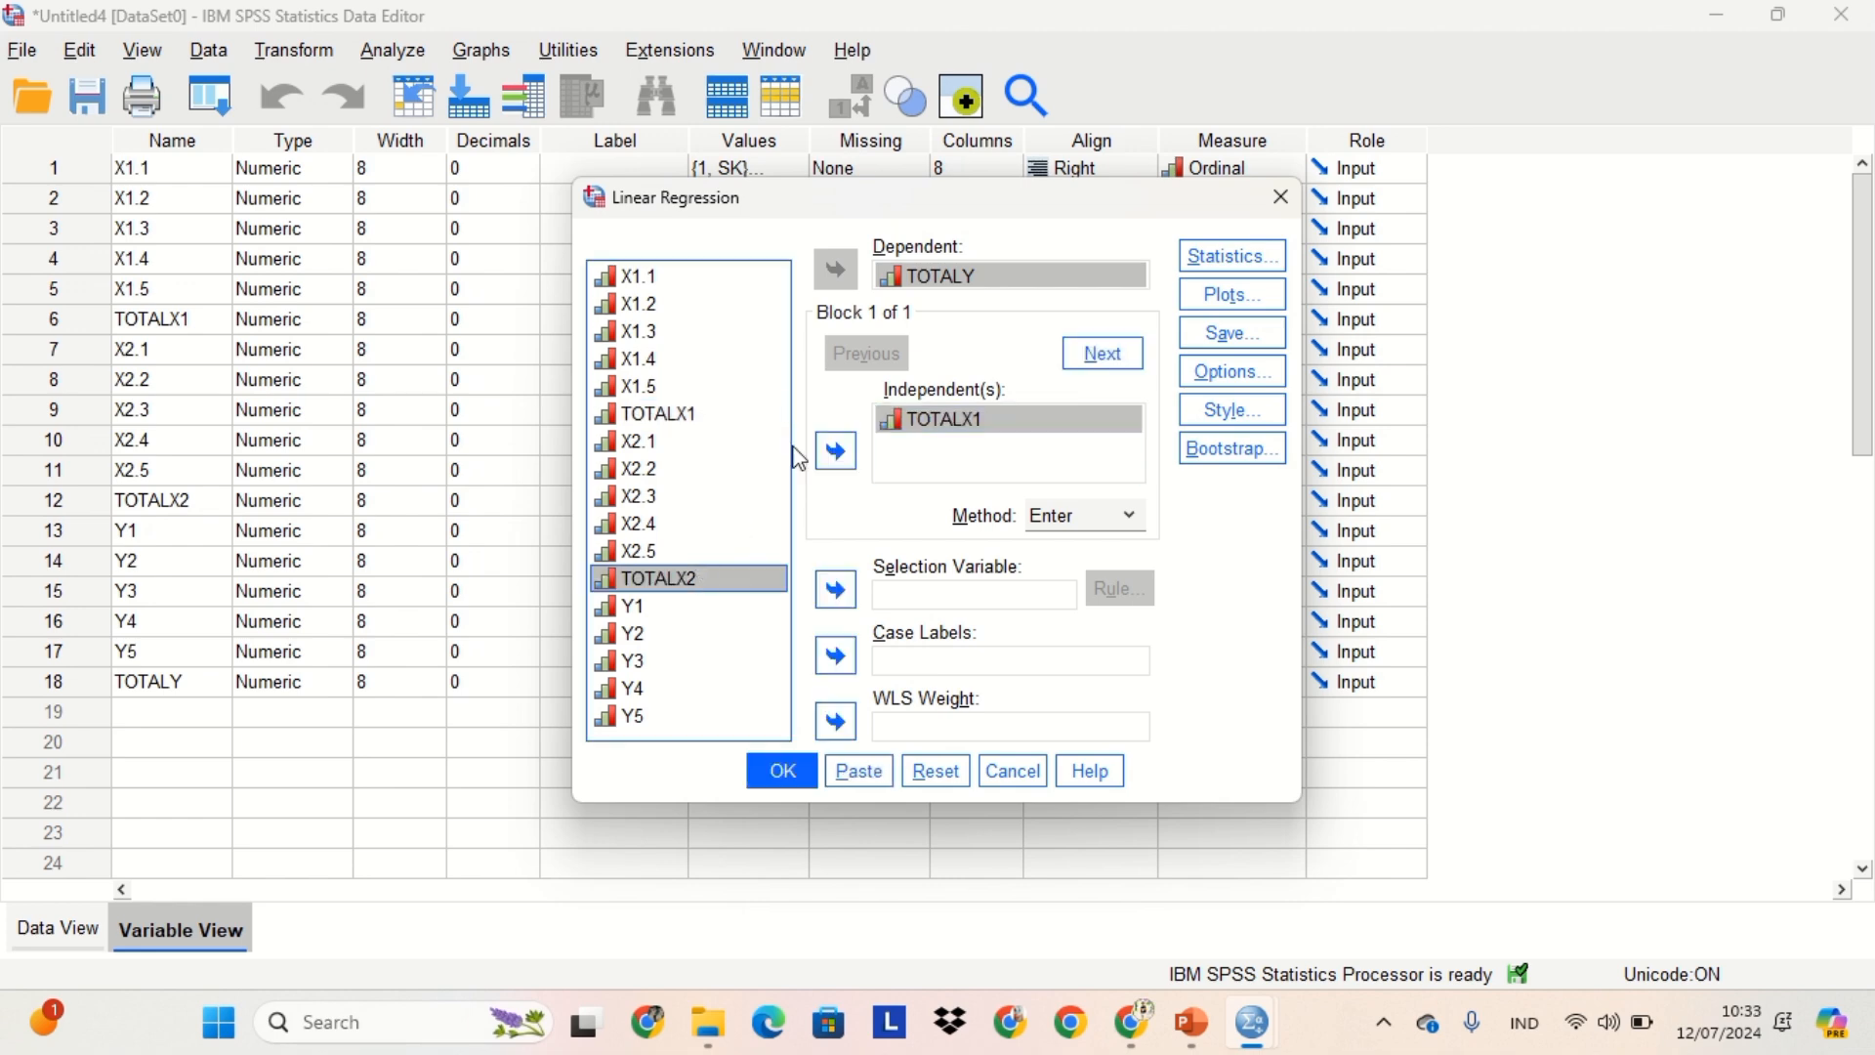
{"action": "left_click", "coordinate": [838, 452]}
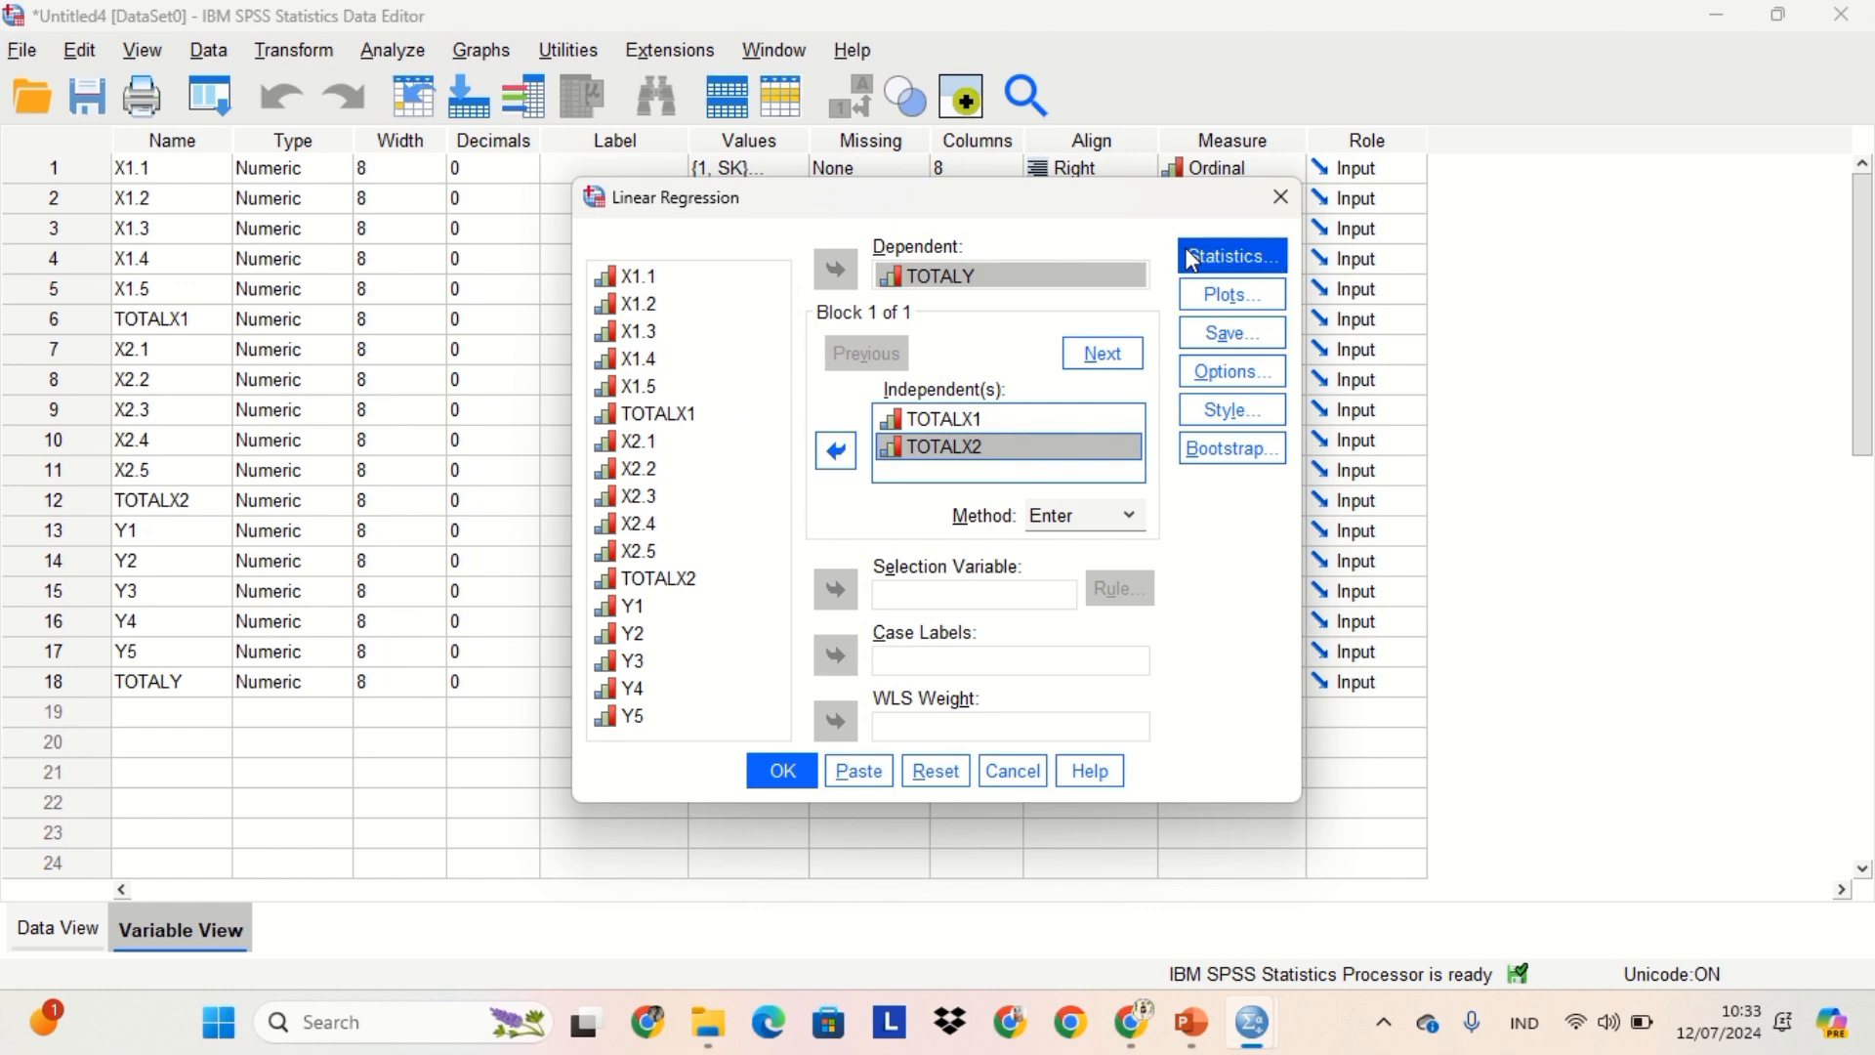
Step: Enable Descriptives, Collinearity diagnostics and Durbin-Watson in the linear regression's statistics options
{"action": "left_click", "coordinate": [1222, 250]}
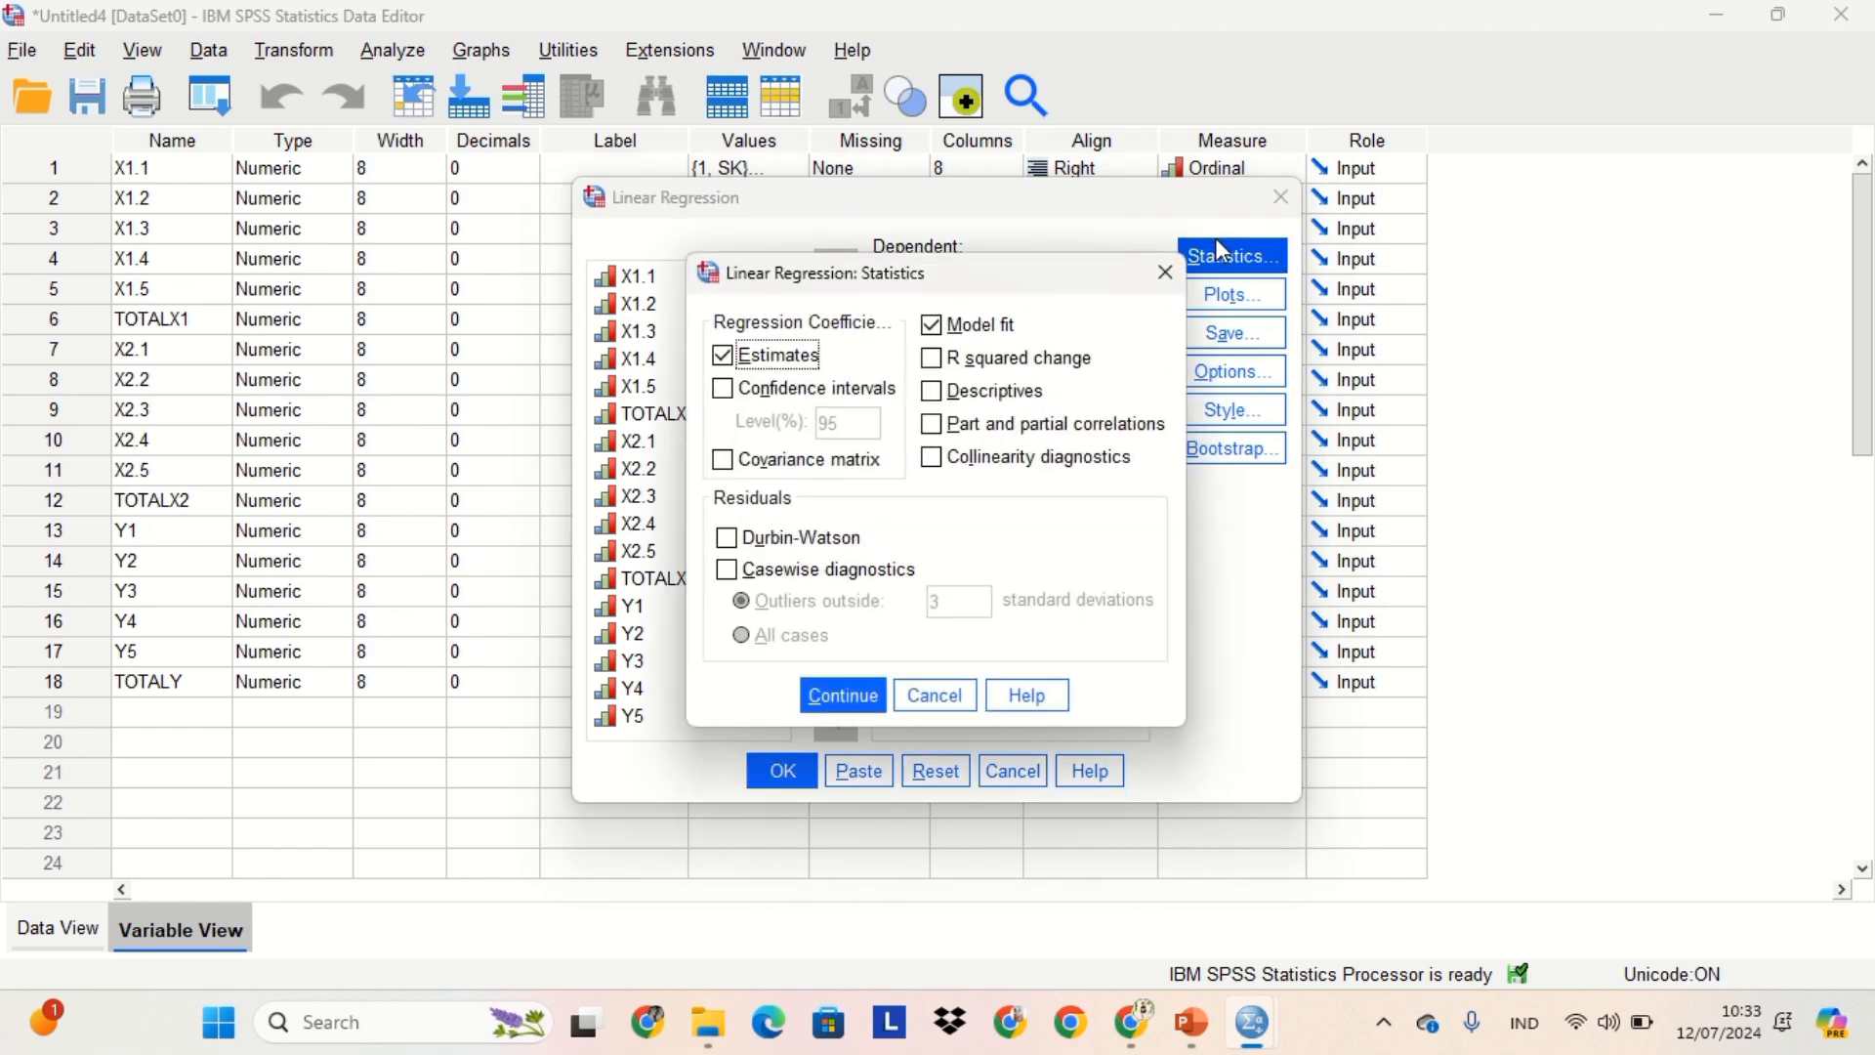
{"action": "left_click", "coordinate": [936, 398]}
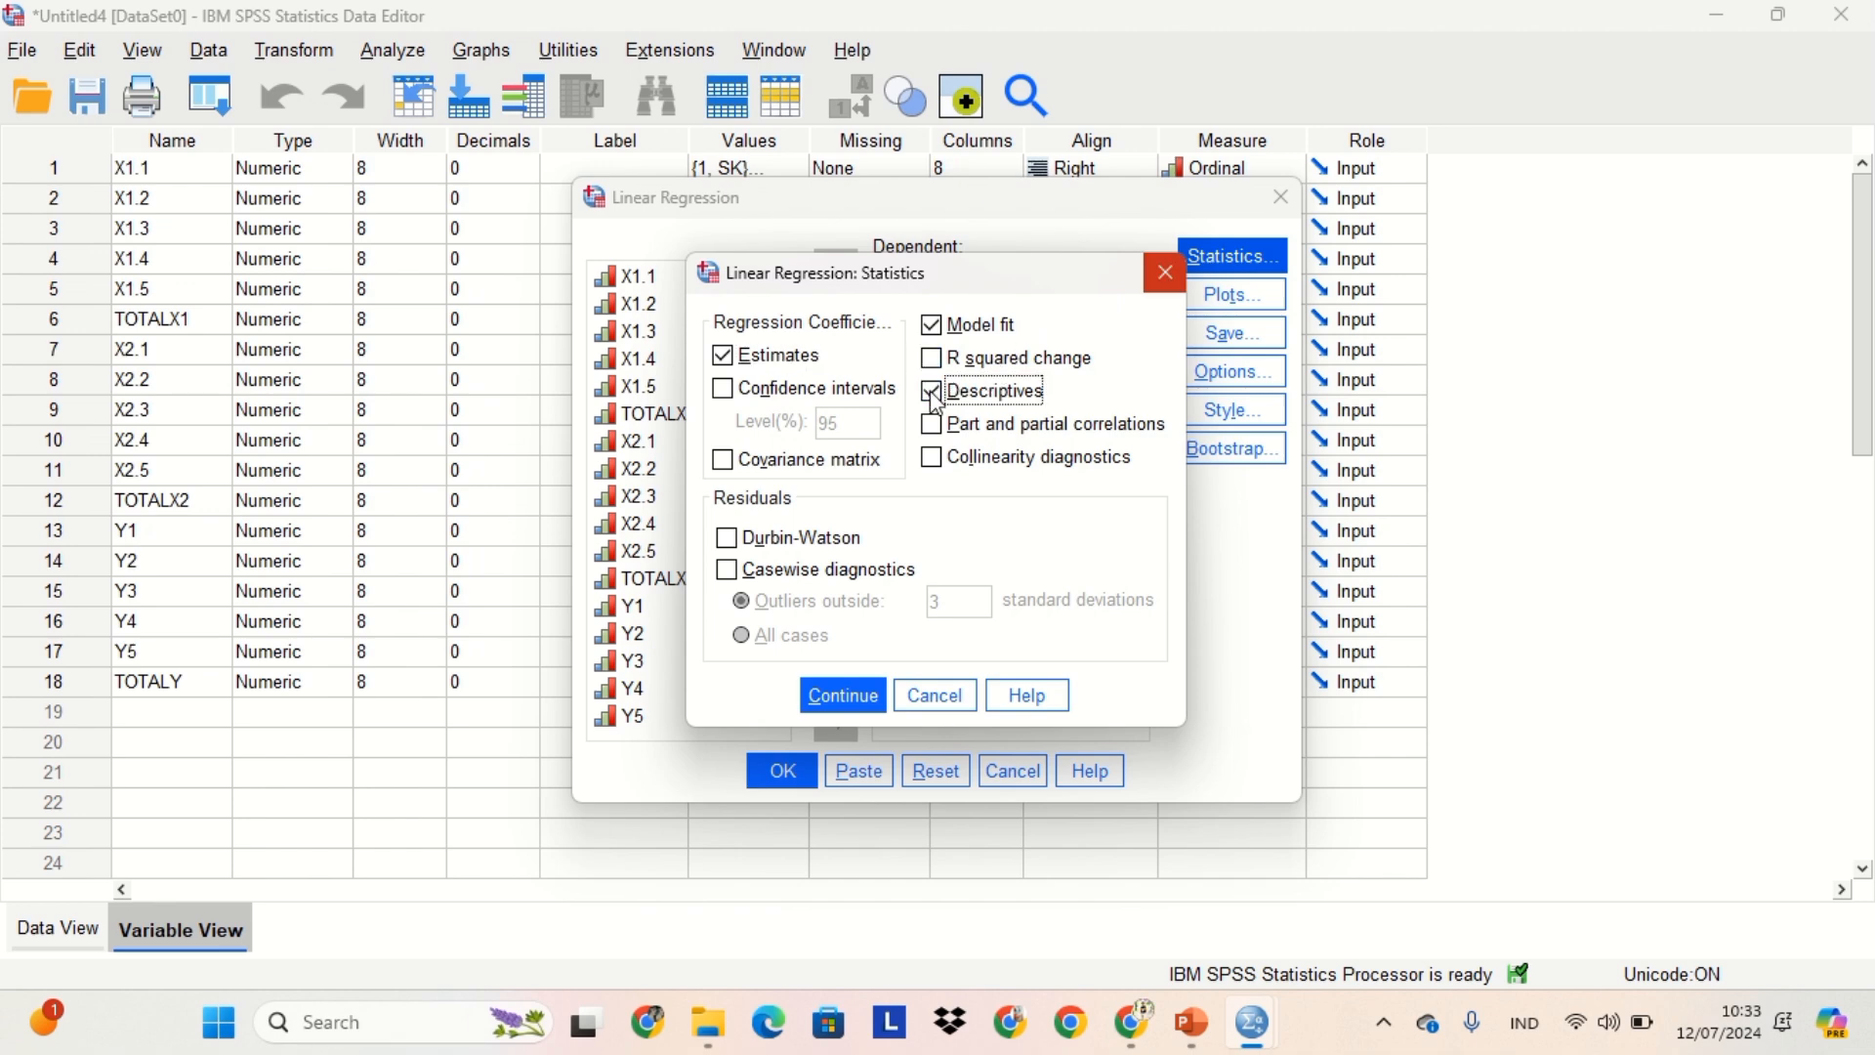
{"action": "left_click", "coordinate": [933, 459]}
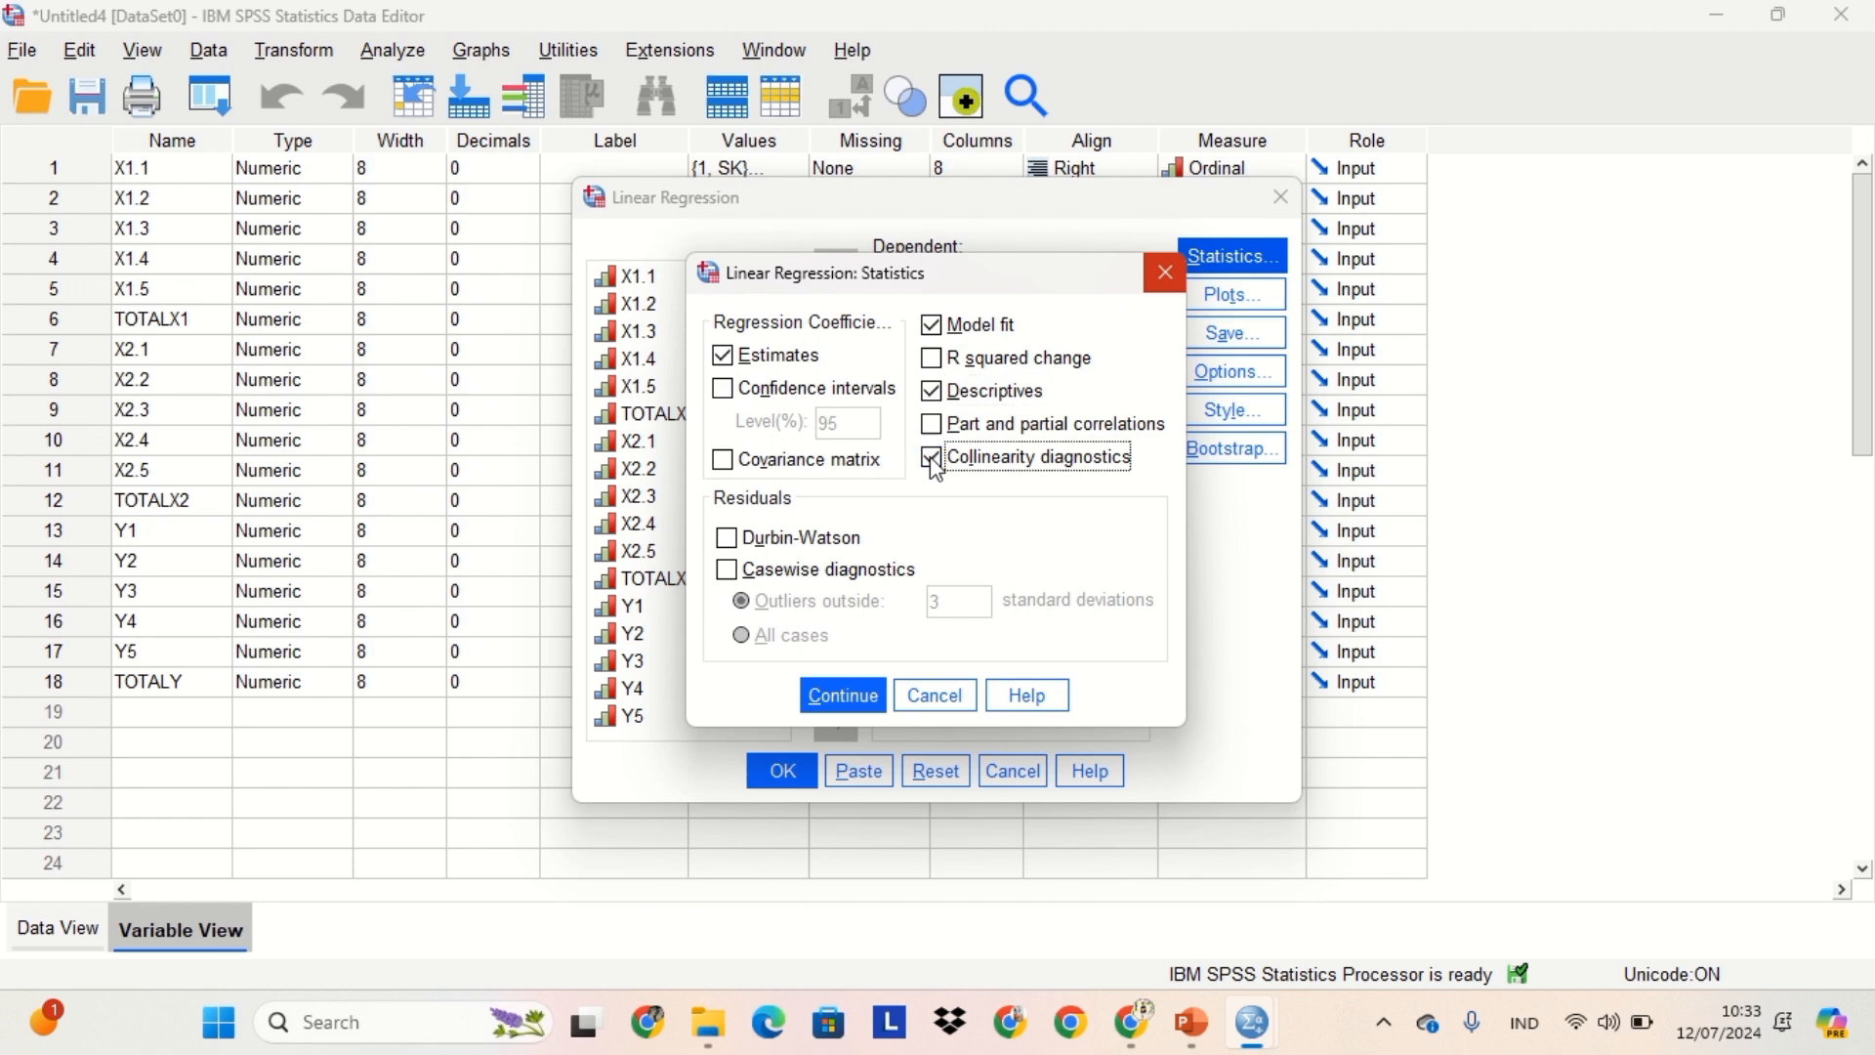
{"action": "left_click", "coordinate": [742, 542]}
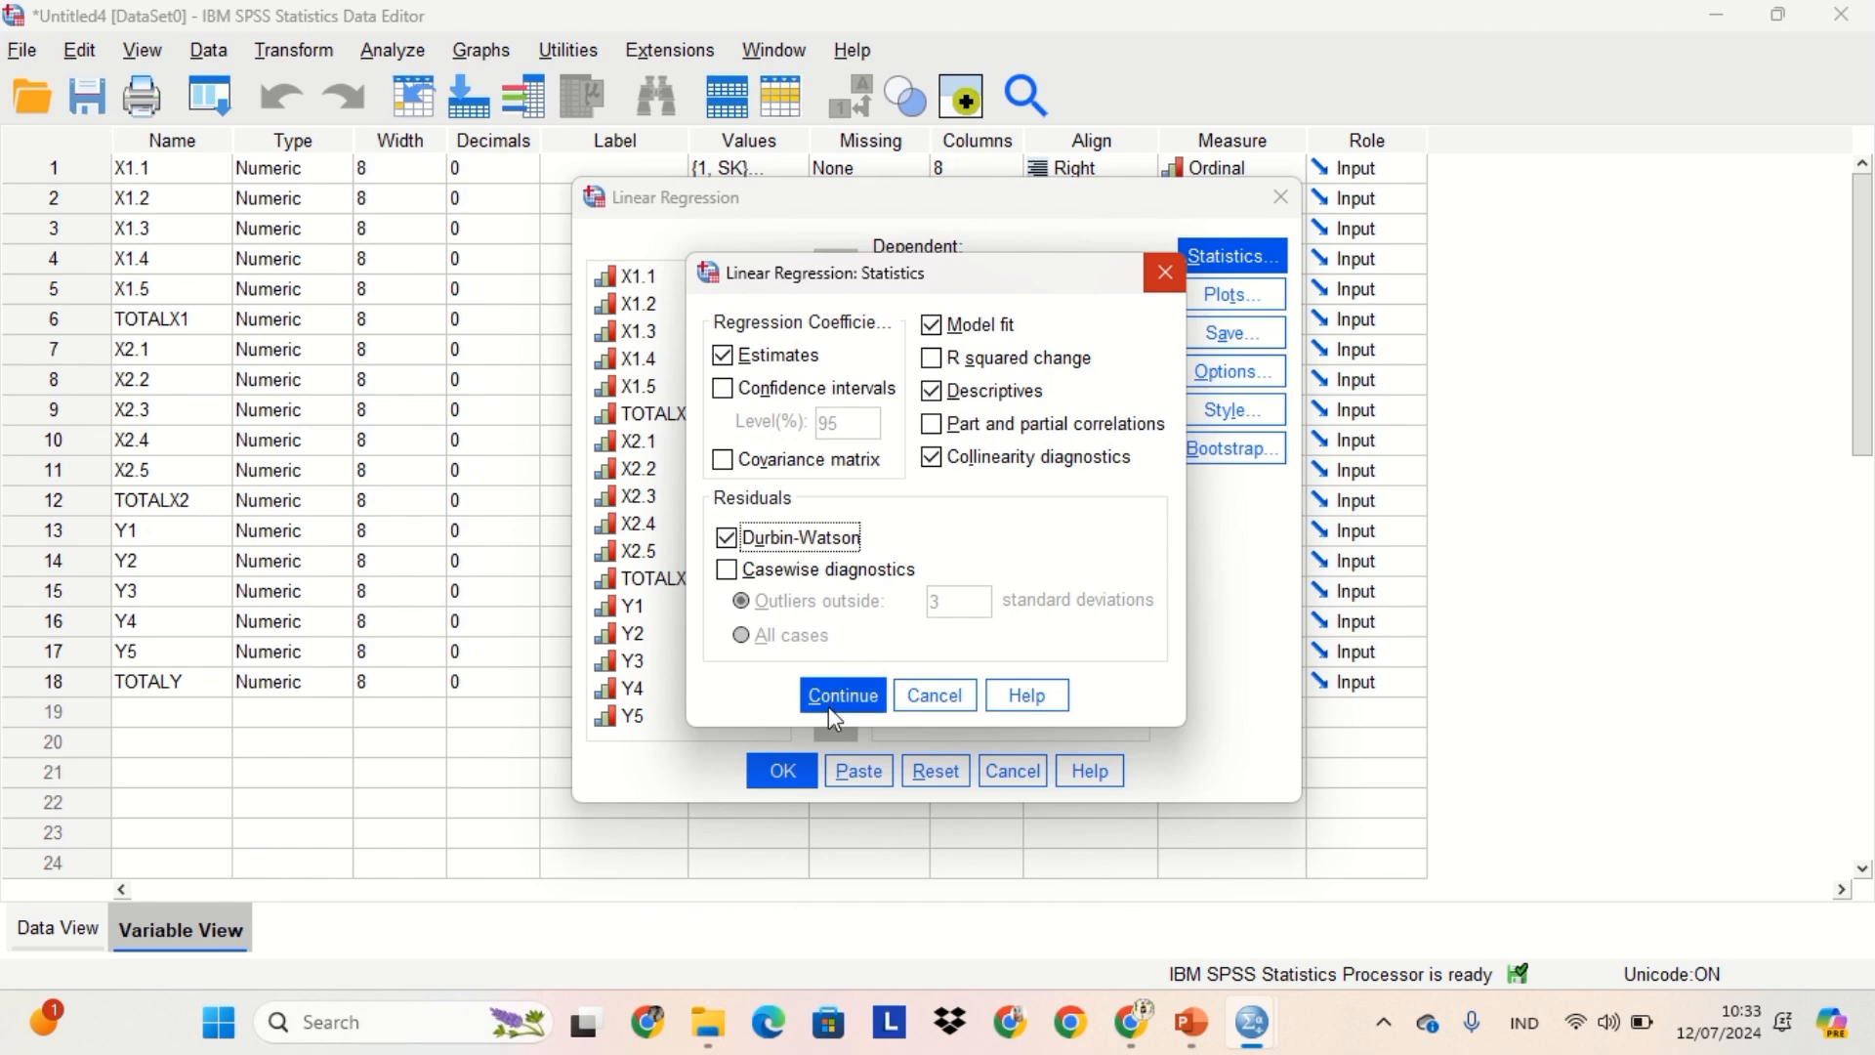
{"action": "left_click", "coordinate": [873, 697]}
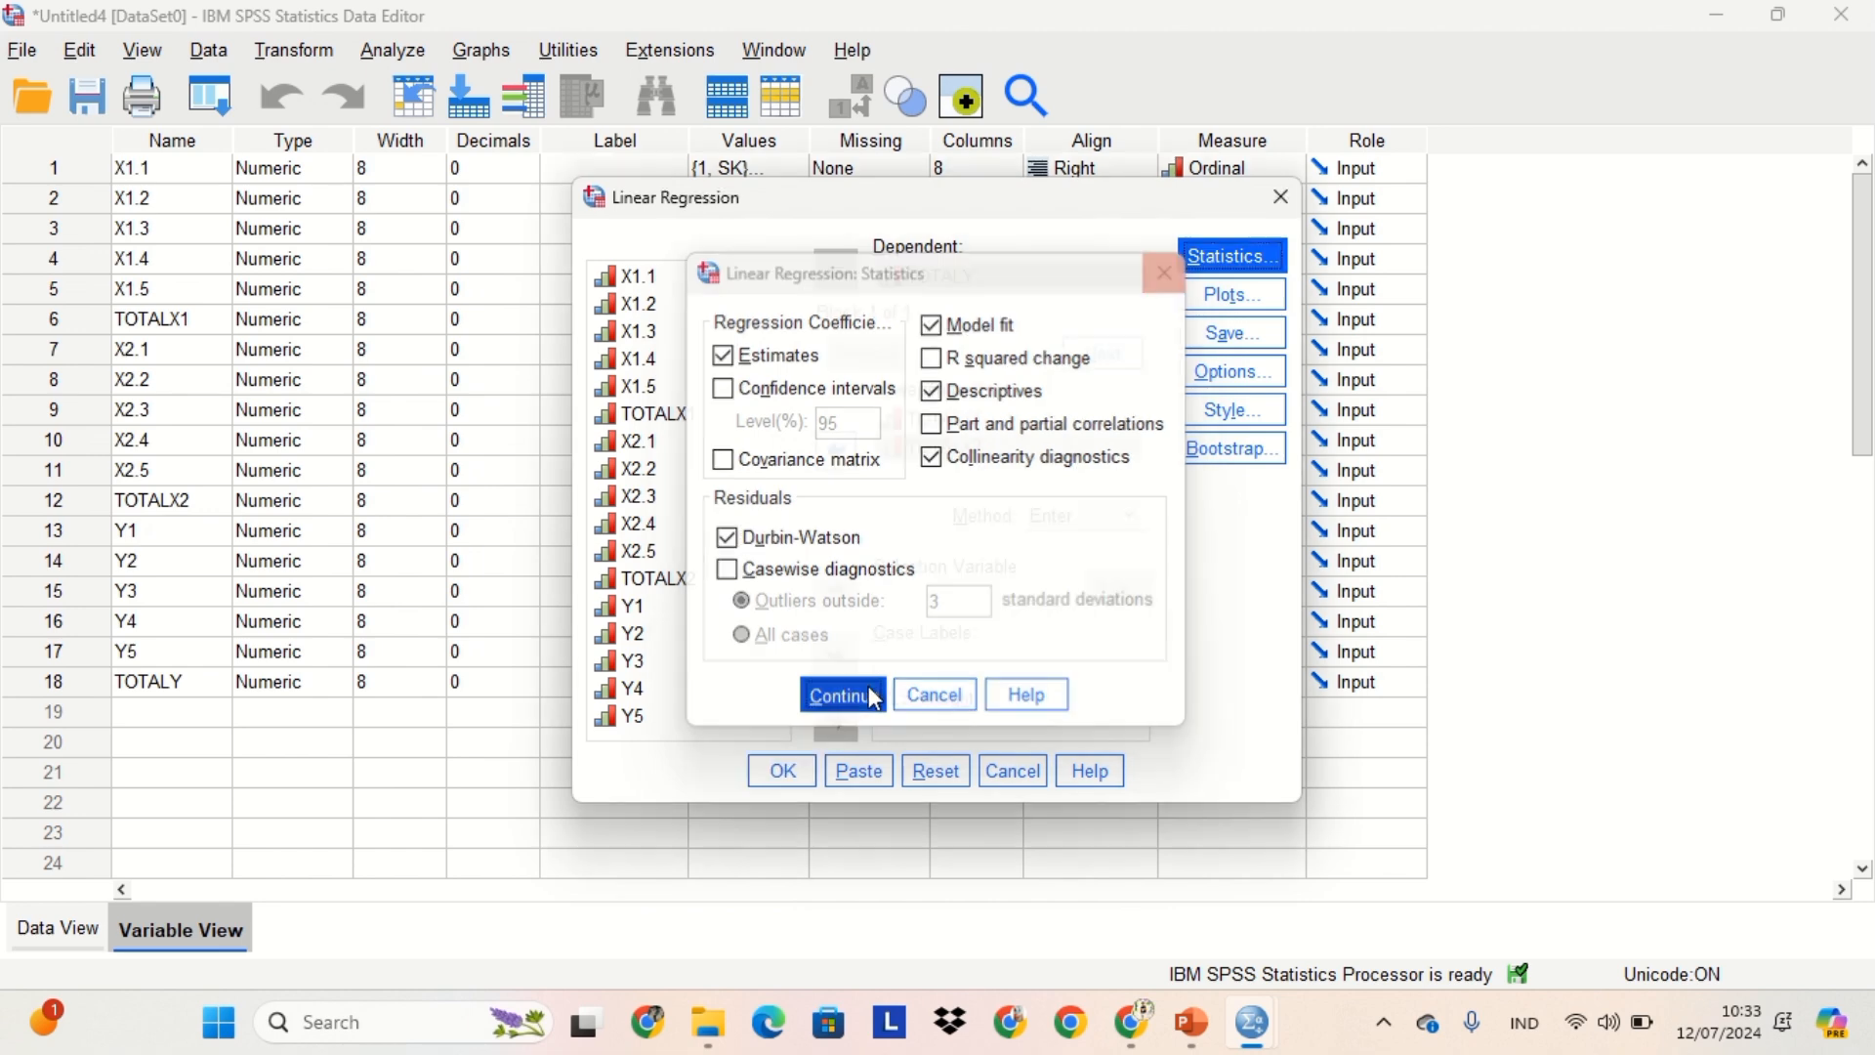
Step: Set the regression scatterplot to *SRESID on Y and *ZPRED on X, and include the histogram and normal probability plot
{"action": "left_click", "coordinate": [1215, 305]}
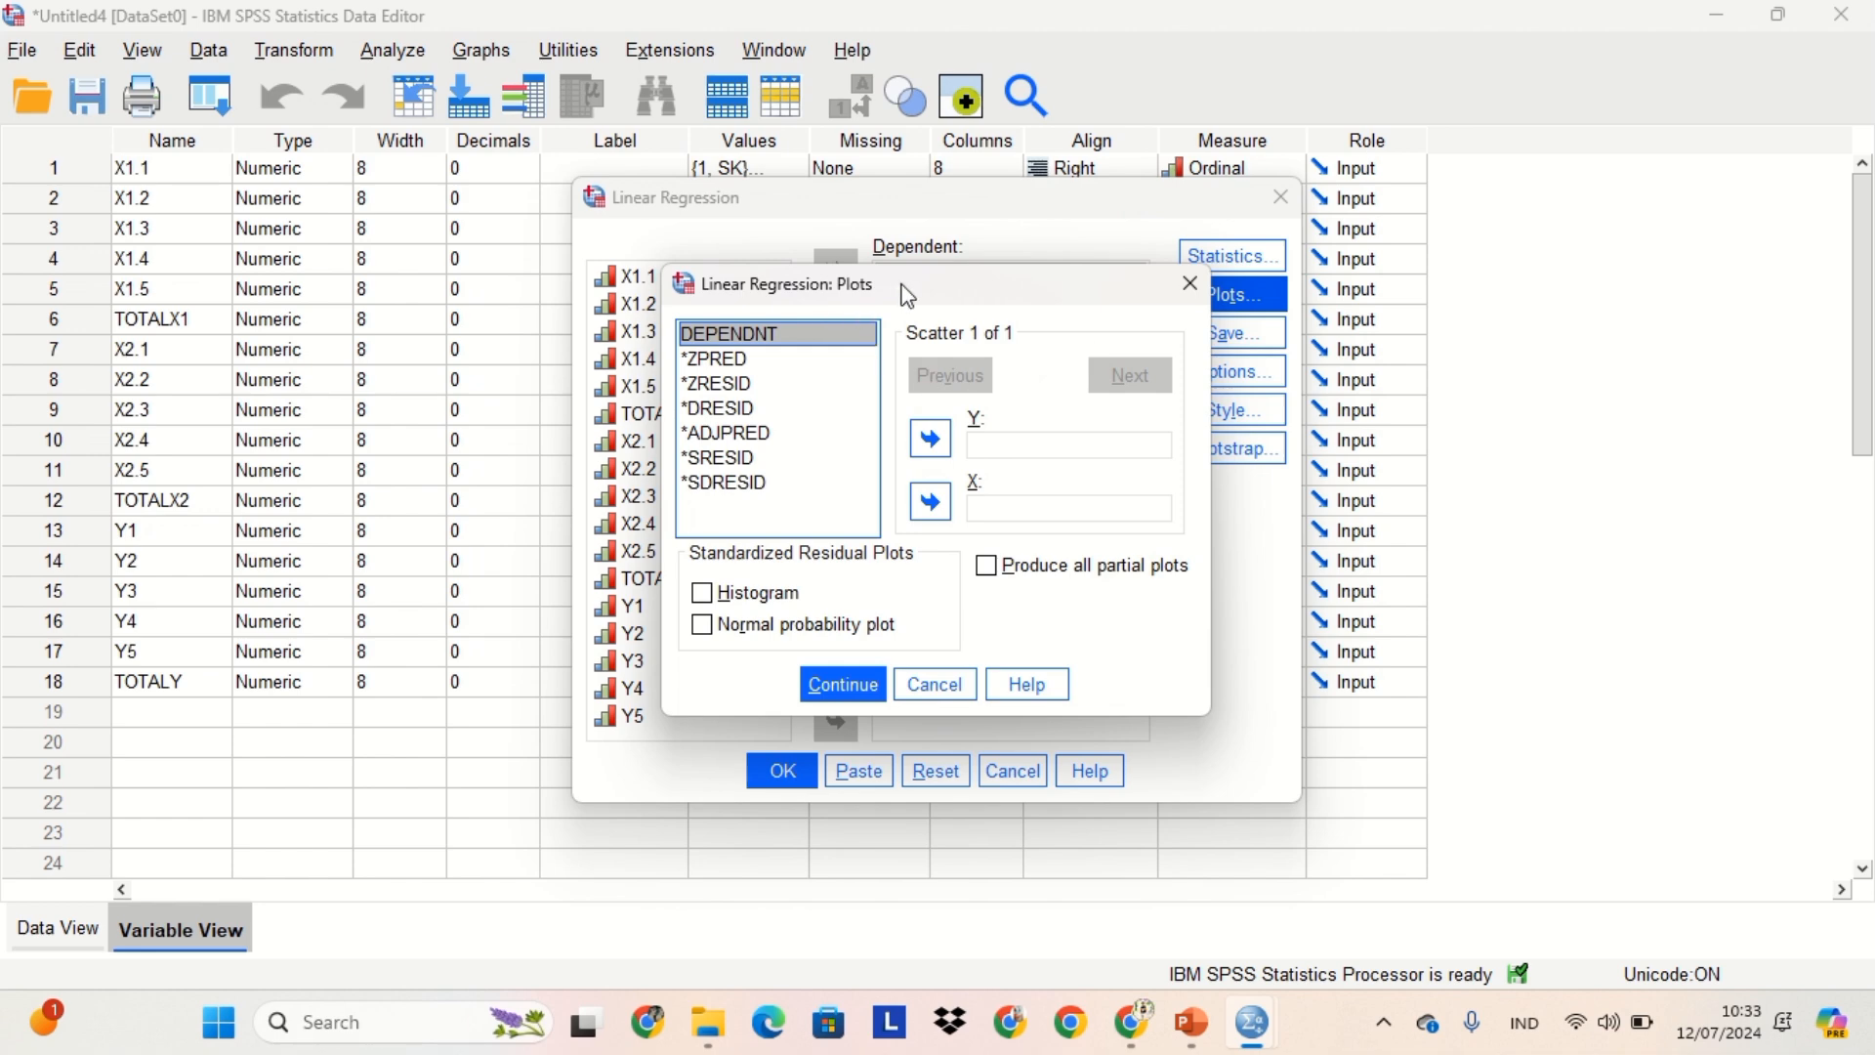
{"action": "left_click", "coordinate": [723, 357]}
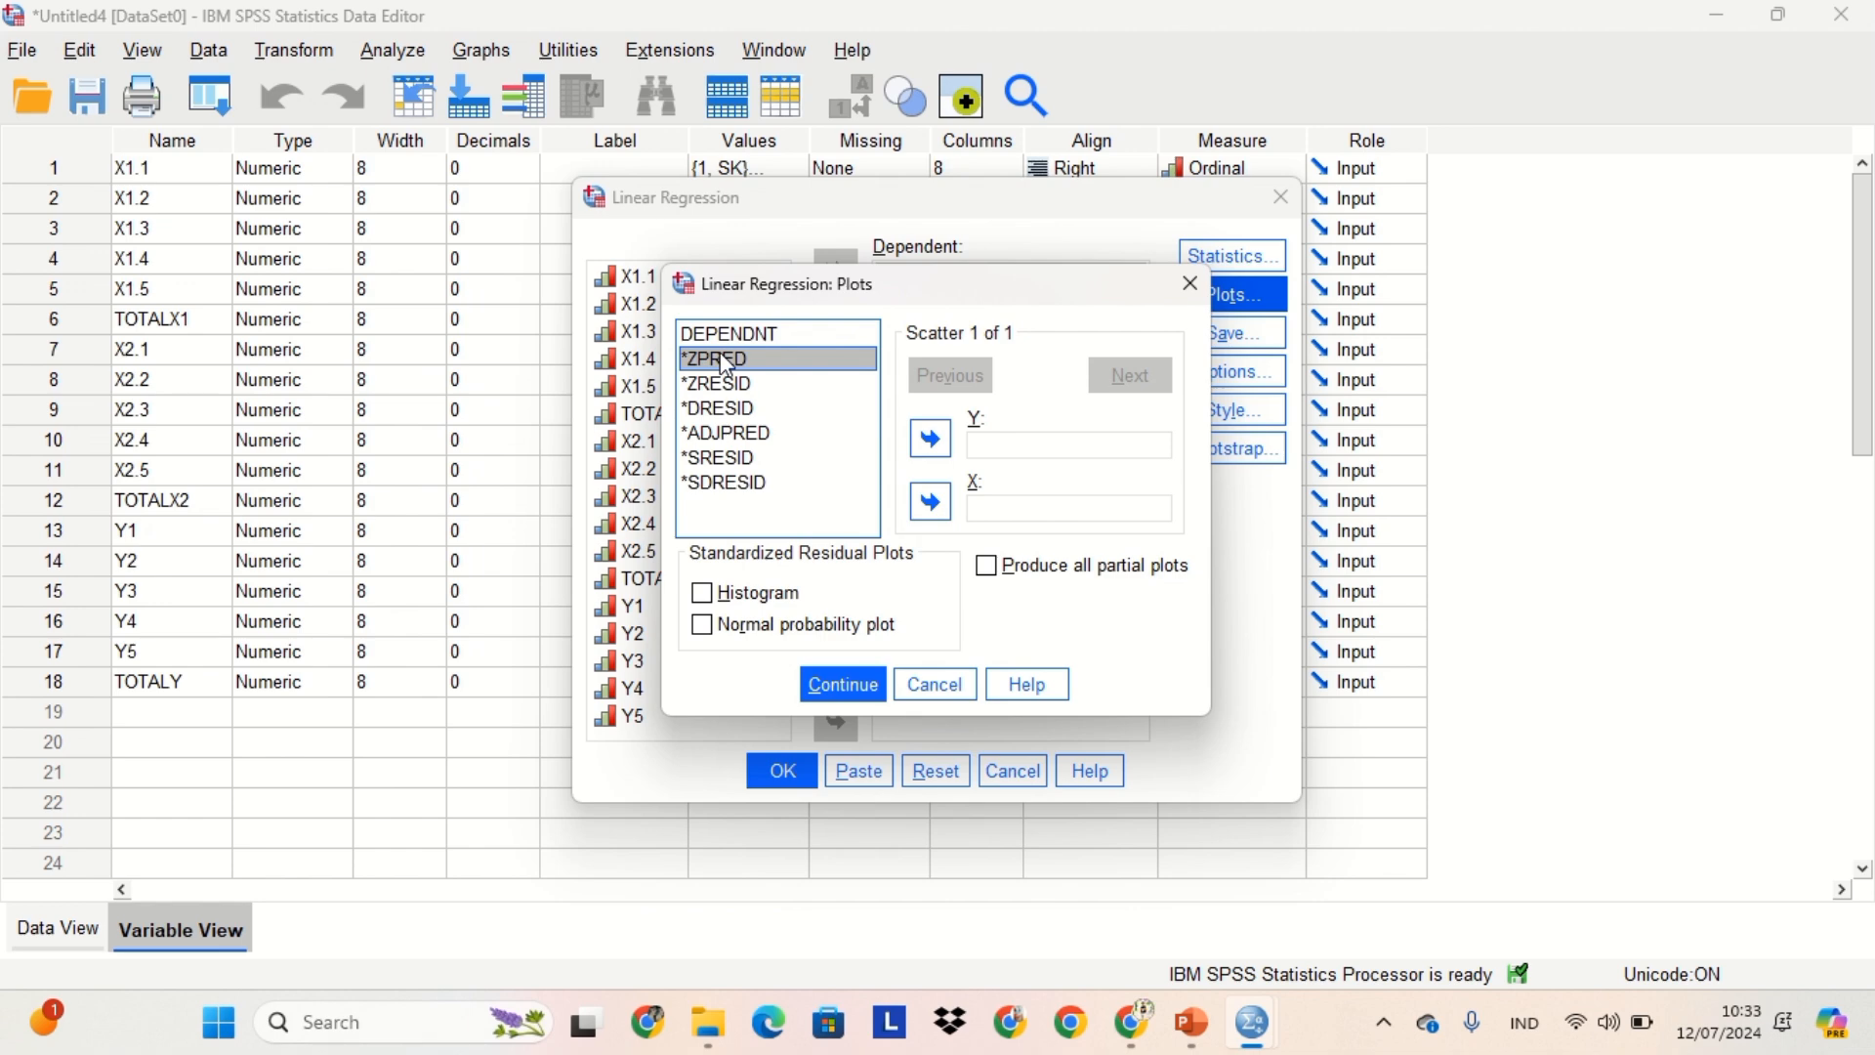
{"action": "left_click", "coordinate": [934, 502]}
{"action": "left_click", "coordinate": [748, 457]}
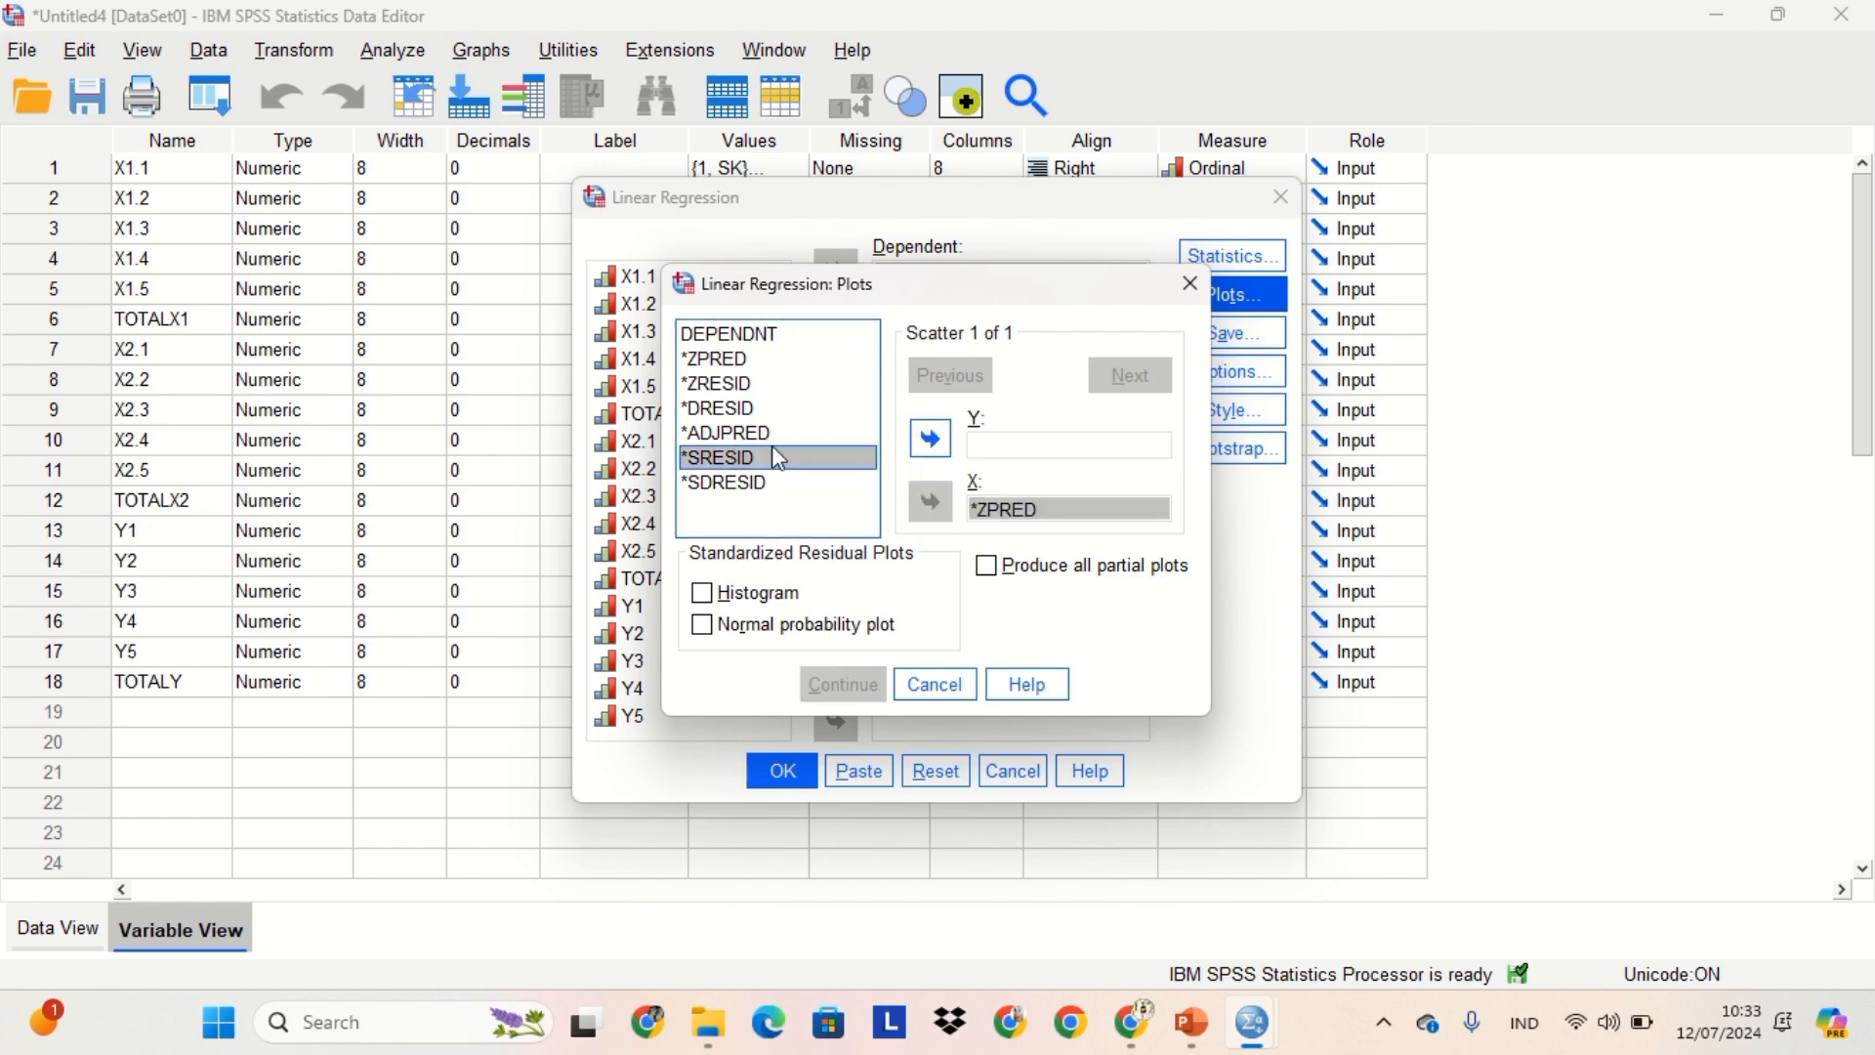
{"action": "left_click", "coordinate": [933, 440]}
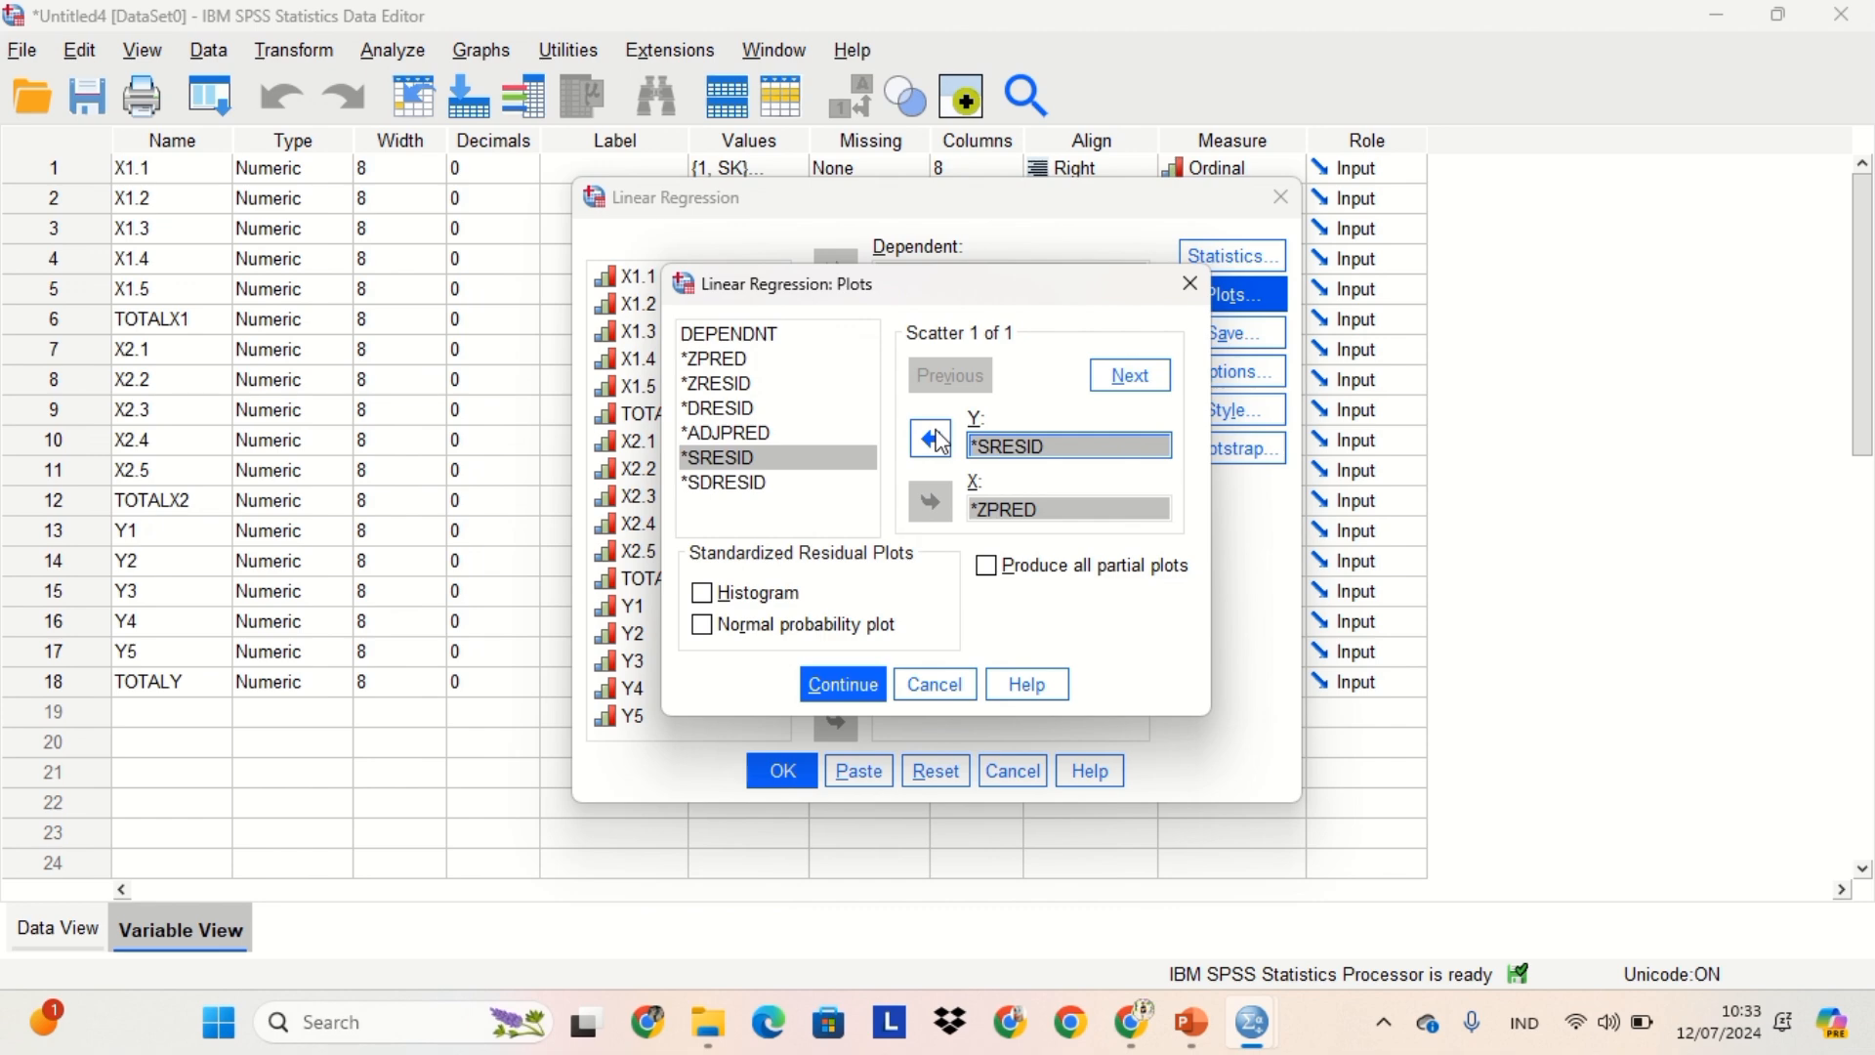
{"action": "left_click", "coordinate": [704, 595]}
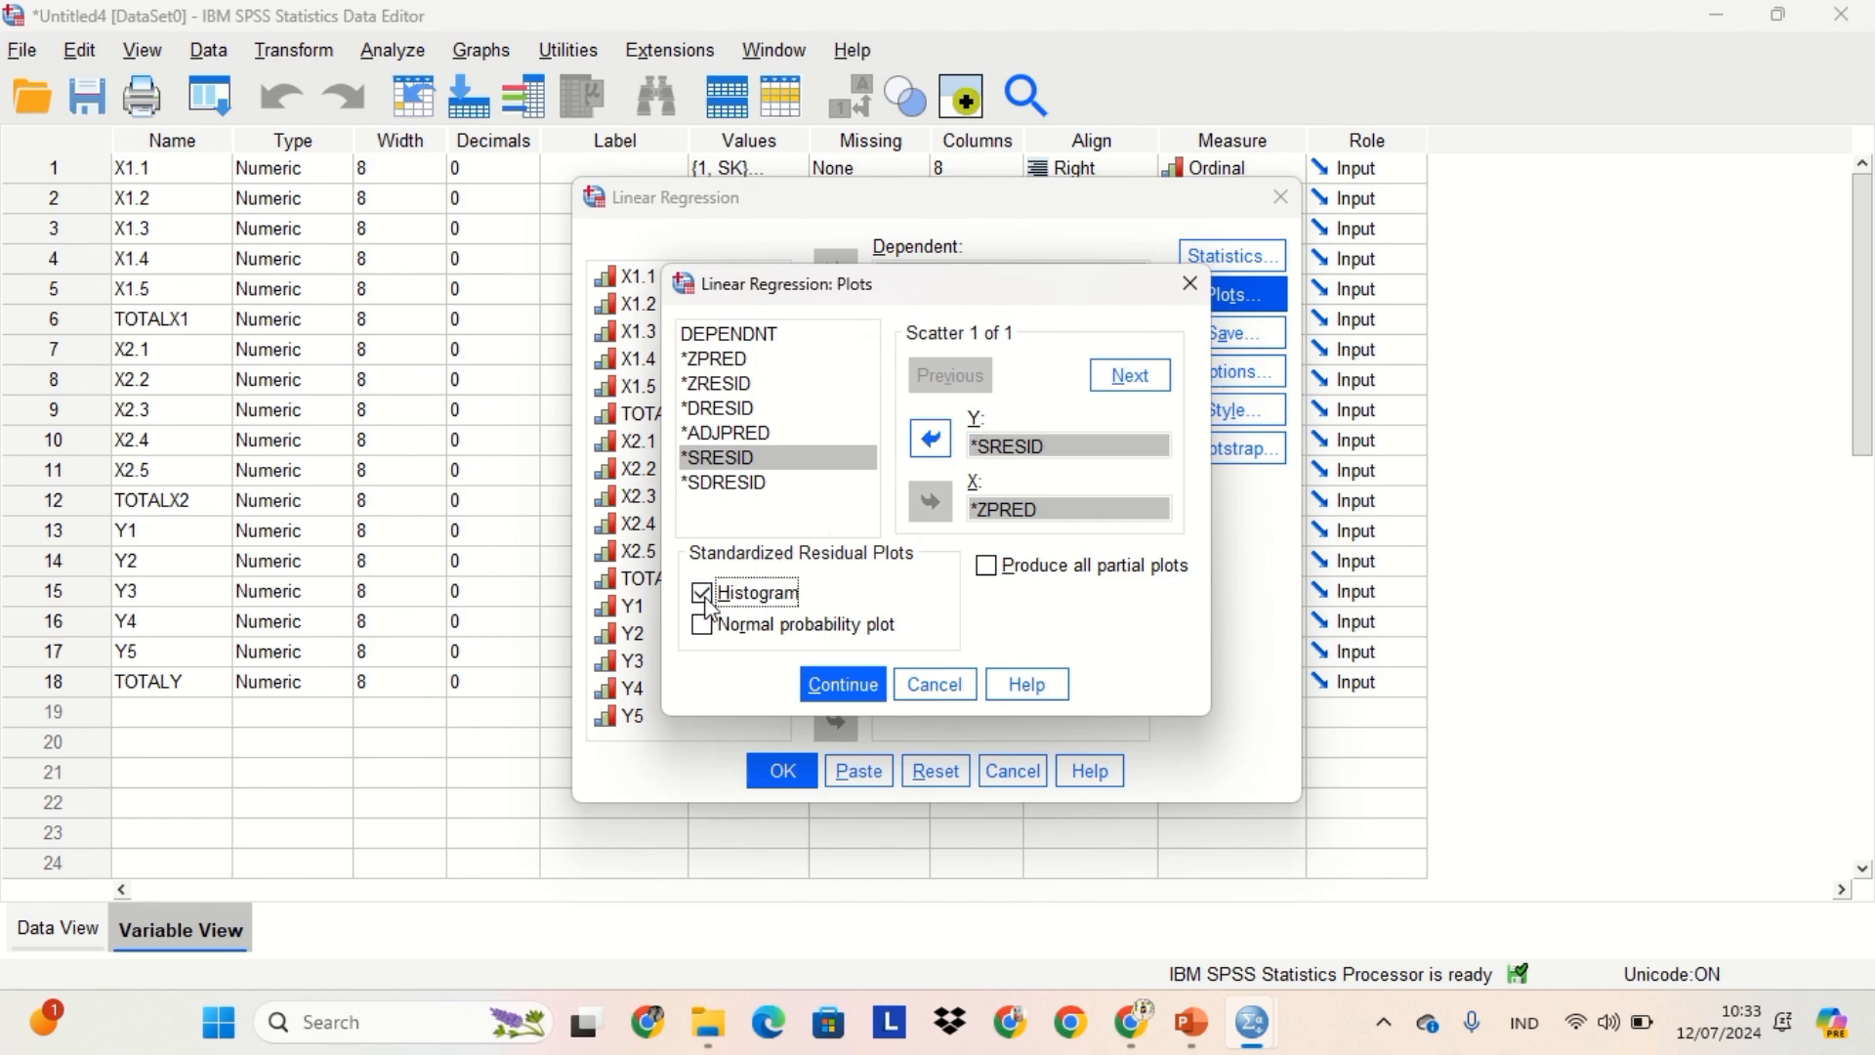
{"action": "left_click", "coordinate": [716, 629]}
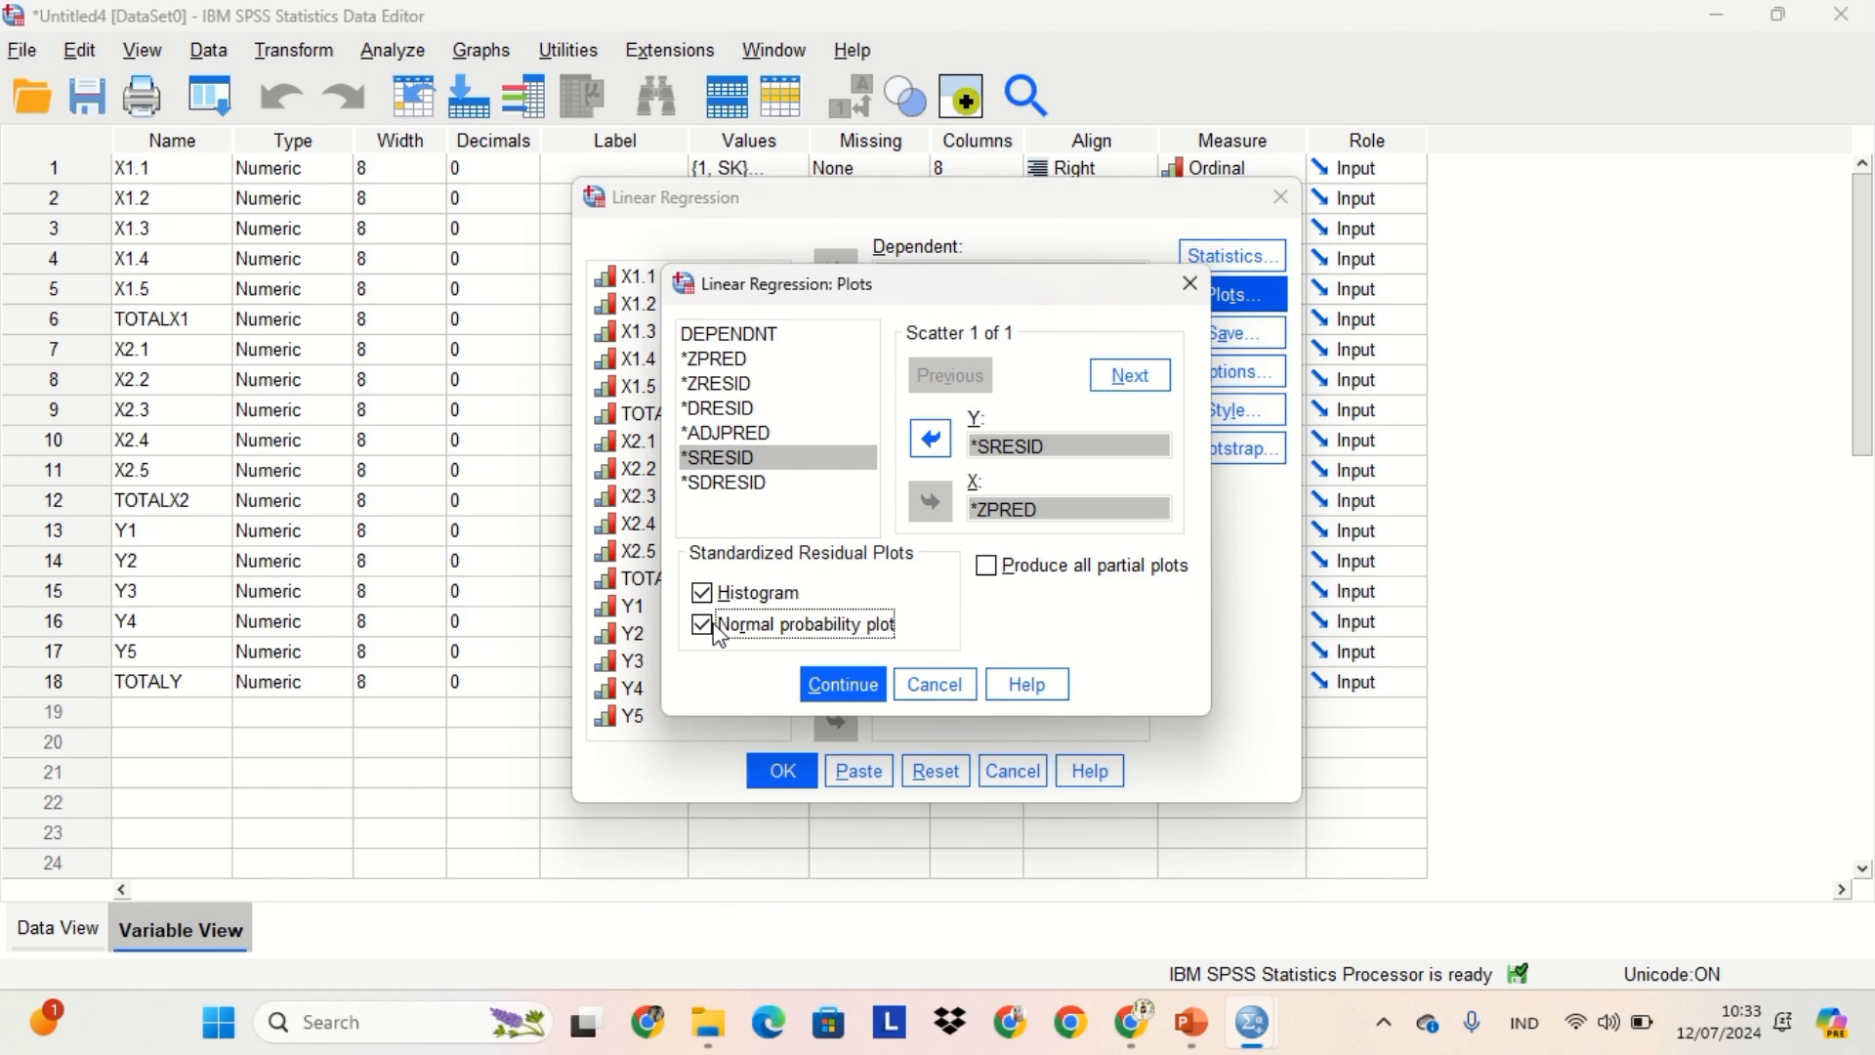
{"action": "left_click", "coordinate": [842, 688]}
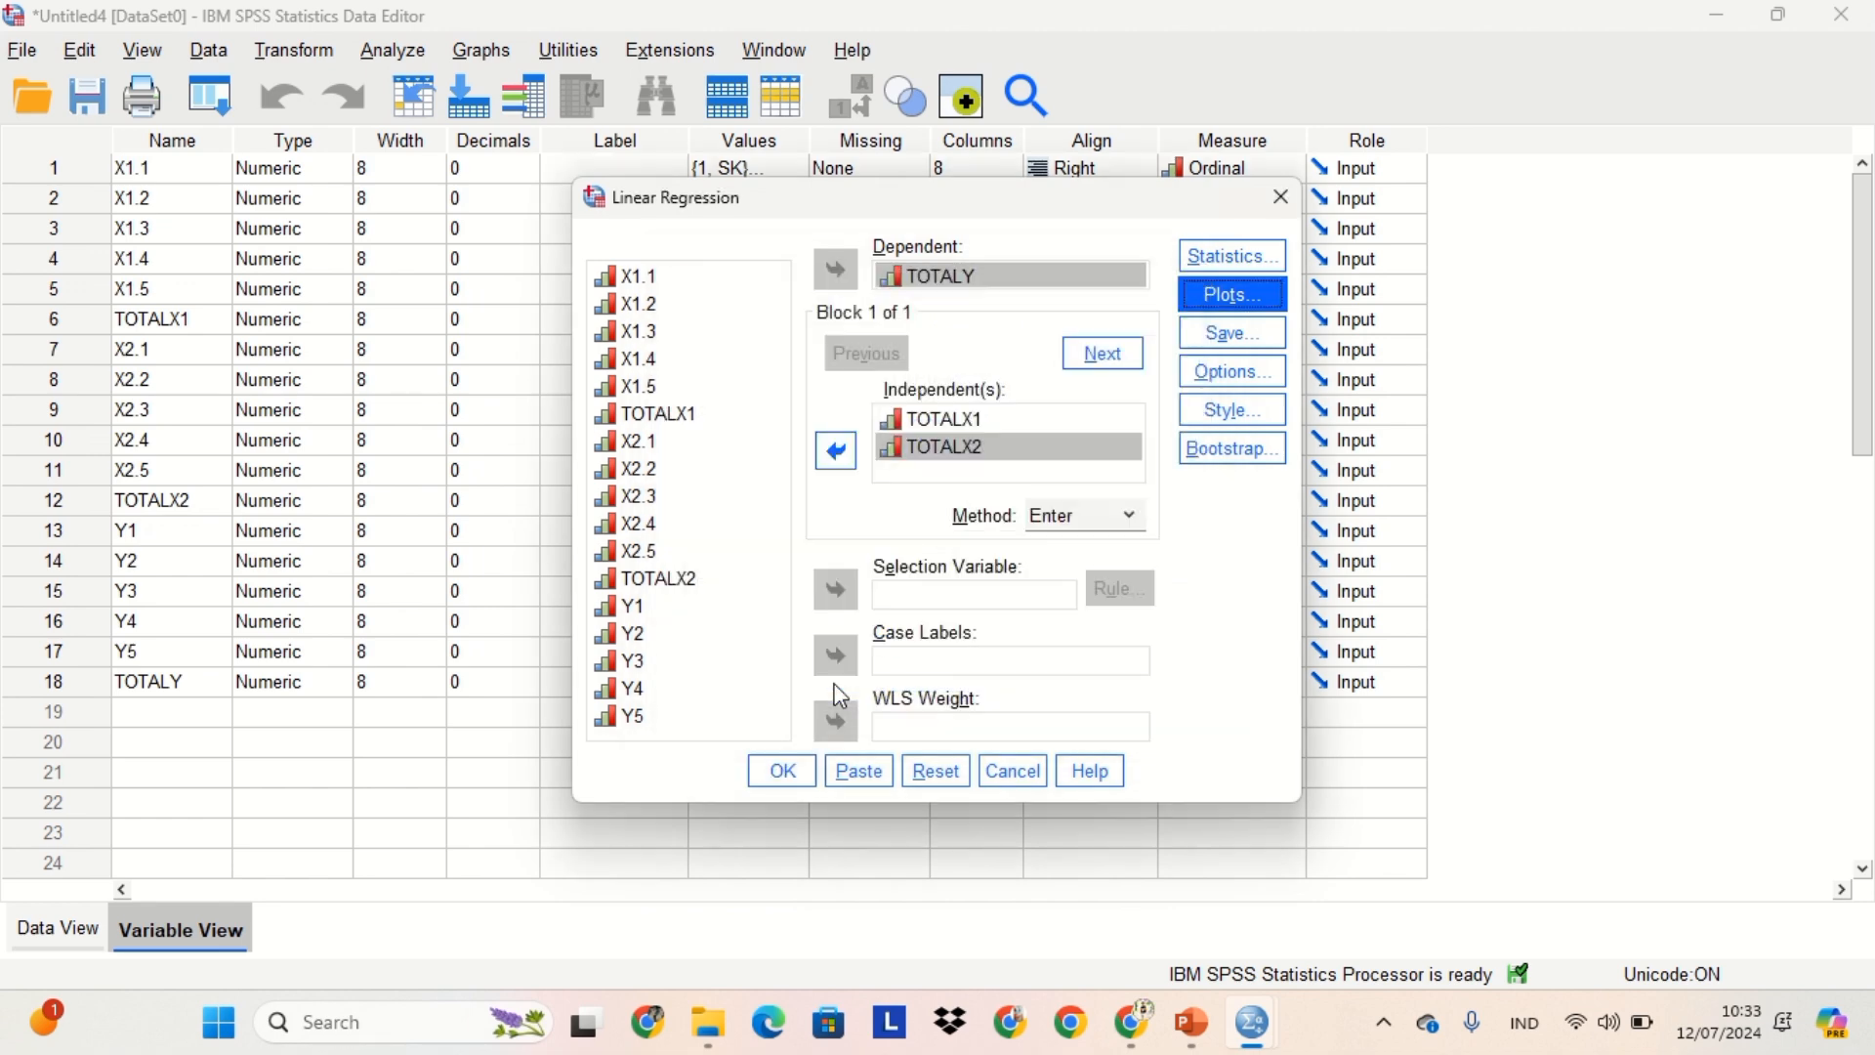
Step: Choose to save the unstandardized residuals and run the linear regression
{"action": "left_click", "coordinate": [1221, 336]}
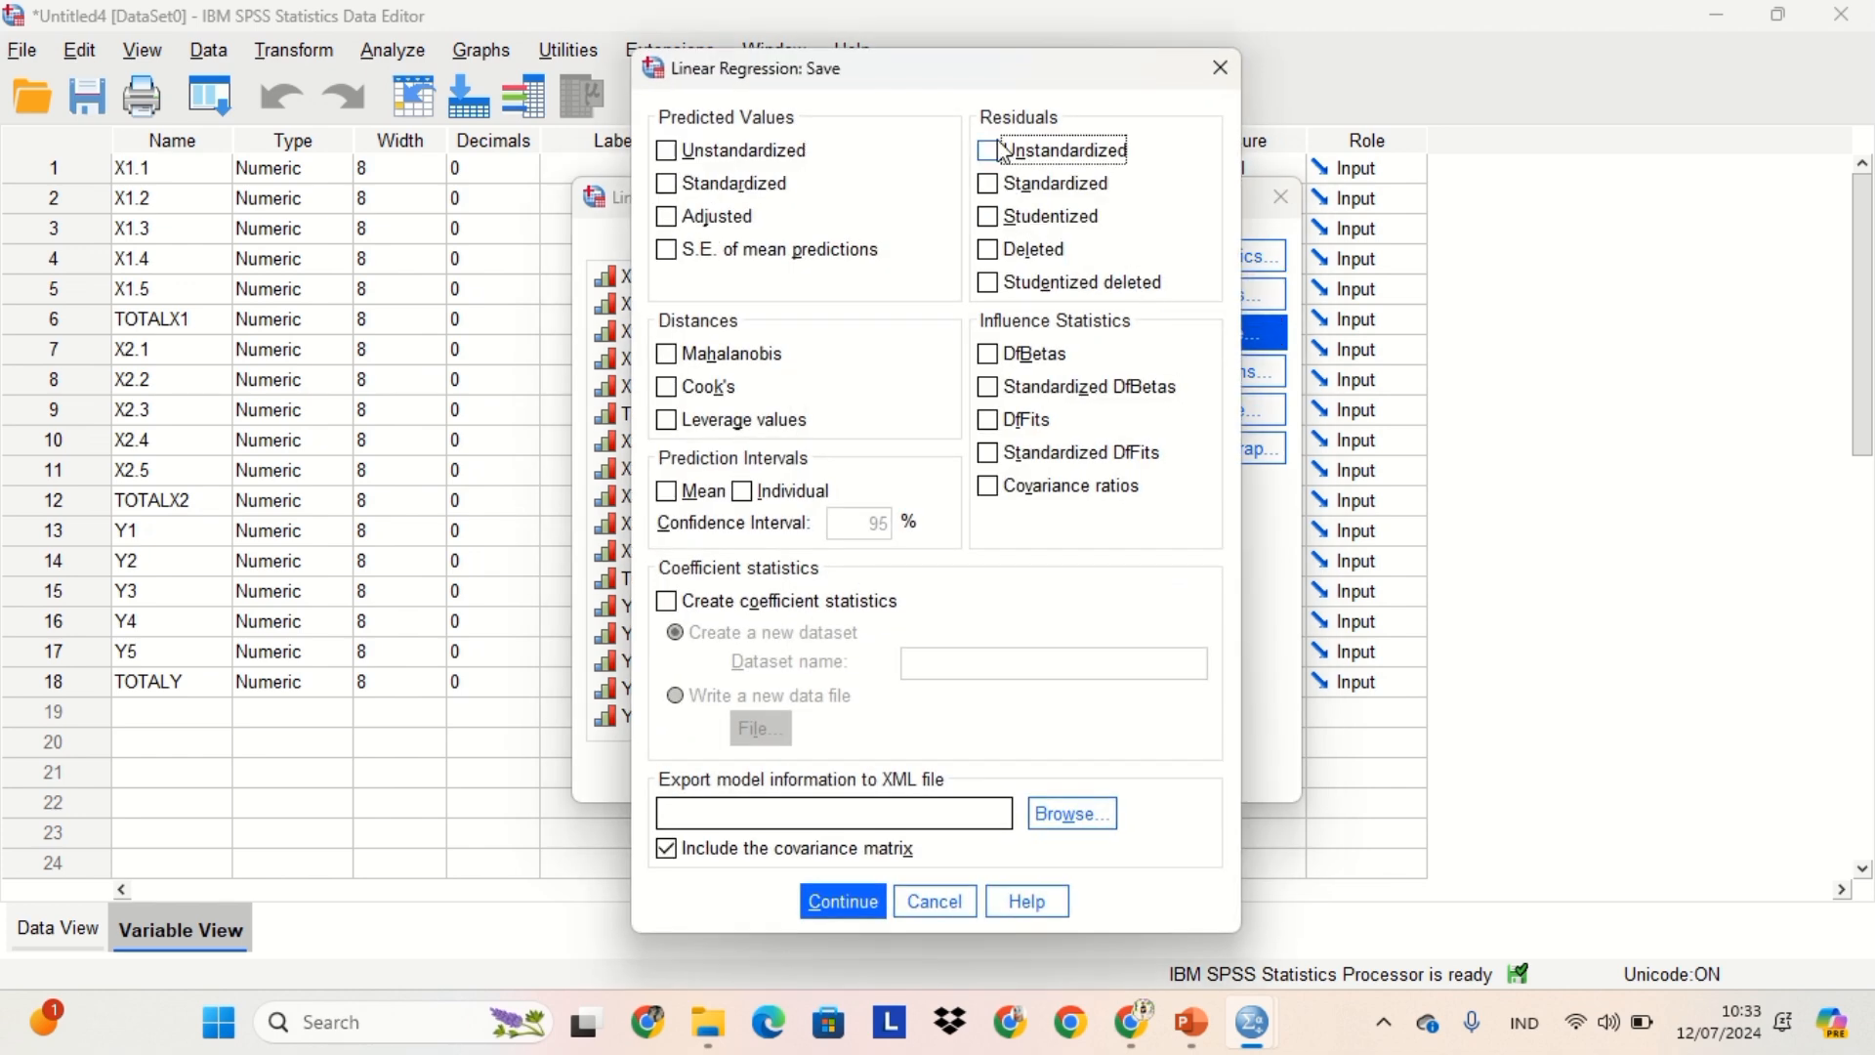
{"action": "left_click", "coordinate": [1006, 154]}
{"action": "left_click", "coordinate": [844, 902]}
{"action": "left_click", "coordinate": [774, 768]}
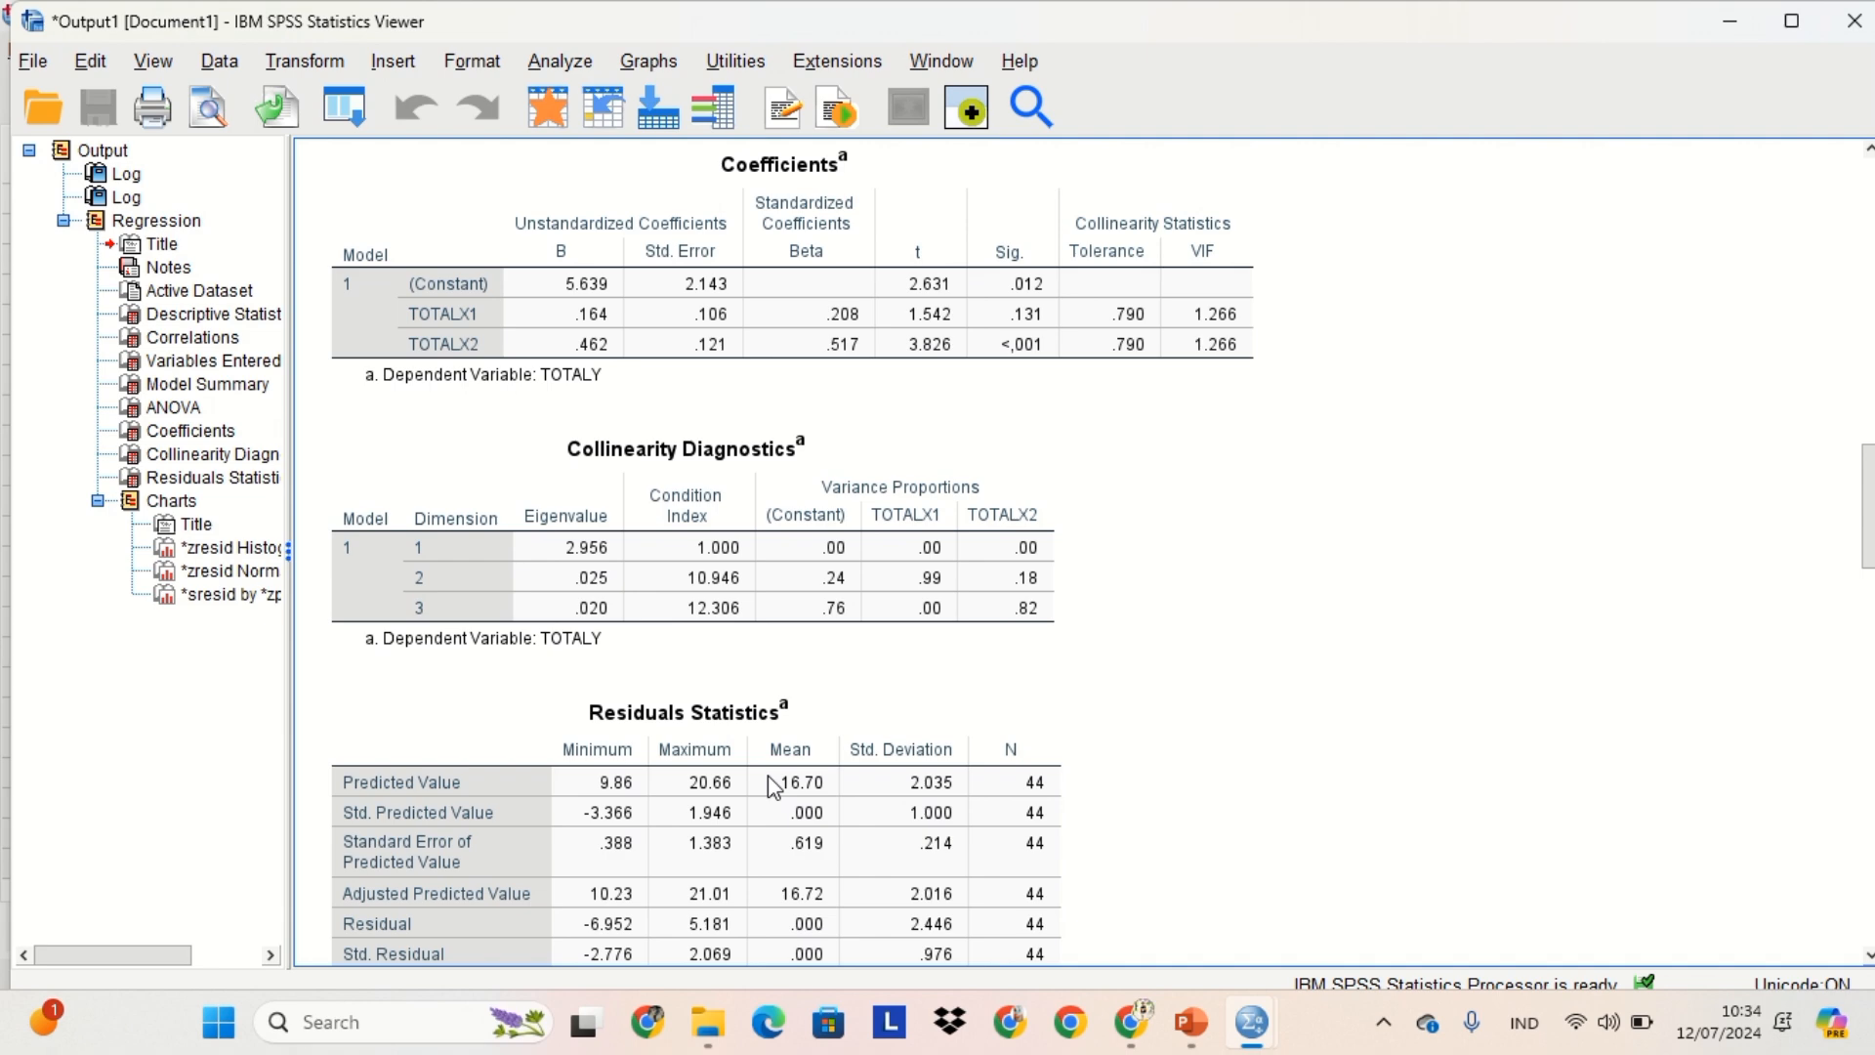
Step: Examine the Residuals Statistics table, the residual histogram and the Normal P-P plot in the regression output
{"action": "scroll", "coordinate": [1314, 656], "scroll_direction": "down", "scroll_amount": 5}
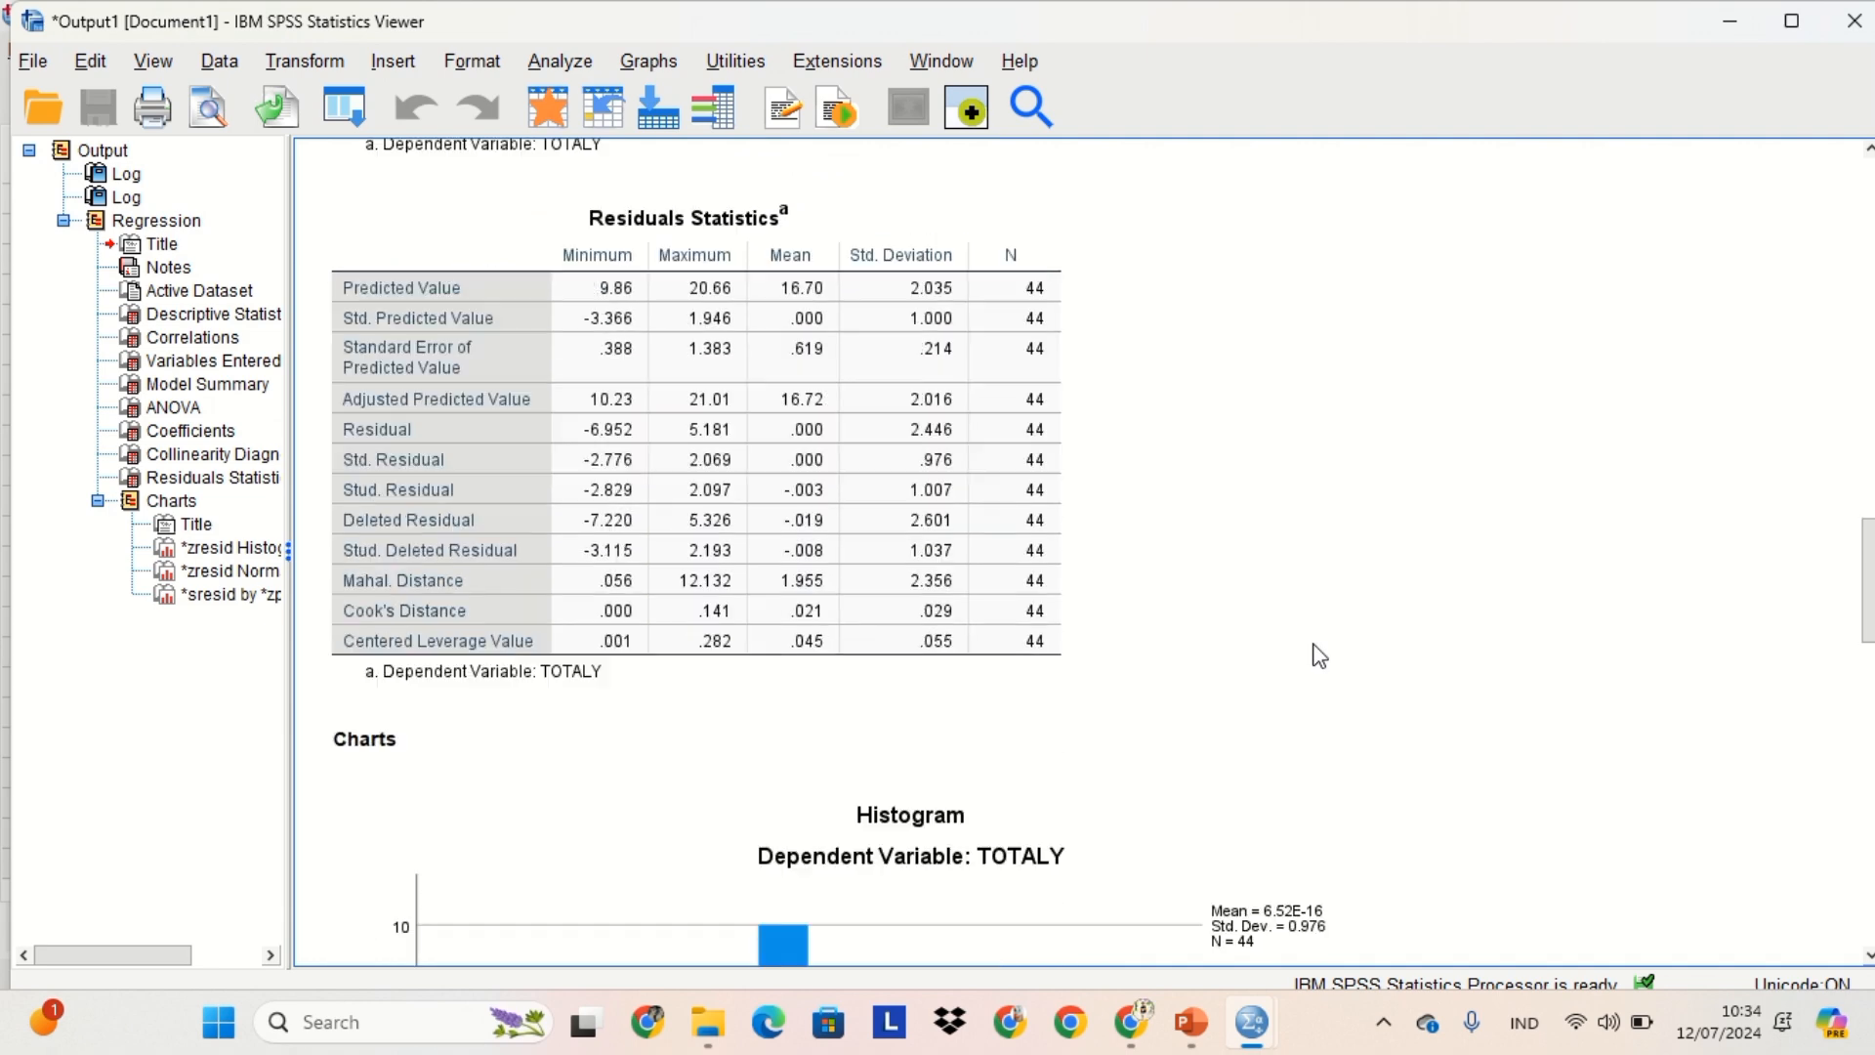
{"action": "scroll", "coordinate": [1319, 656], "scroll_direction": "down", "scroll_amount": 5}
{"action": "scroll", "coordinate": [1320, 656], "scroll_direction": "down", "scroll_amount": 1}
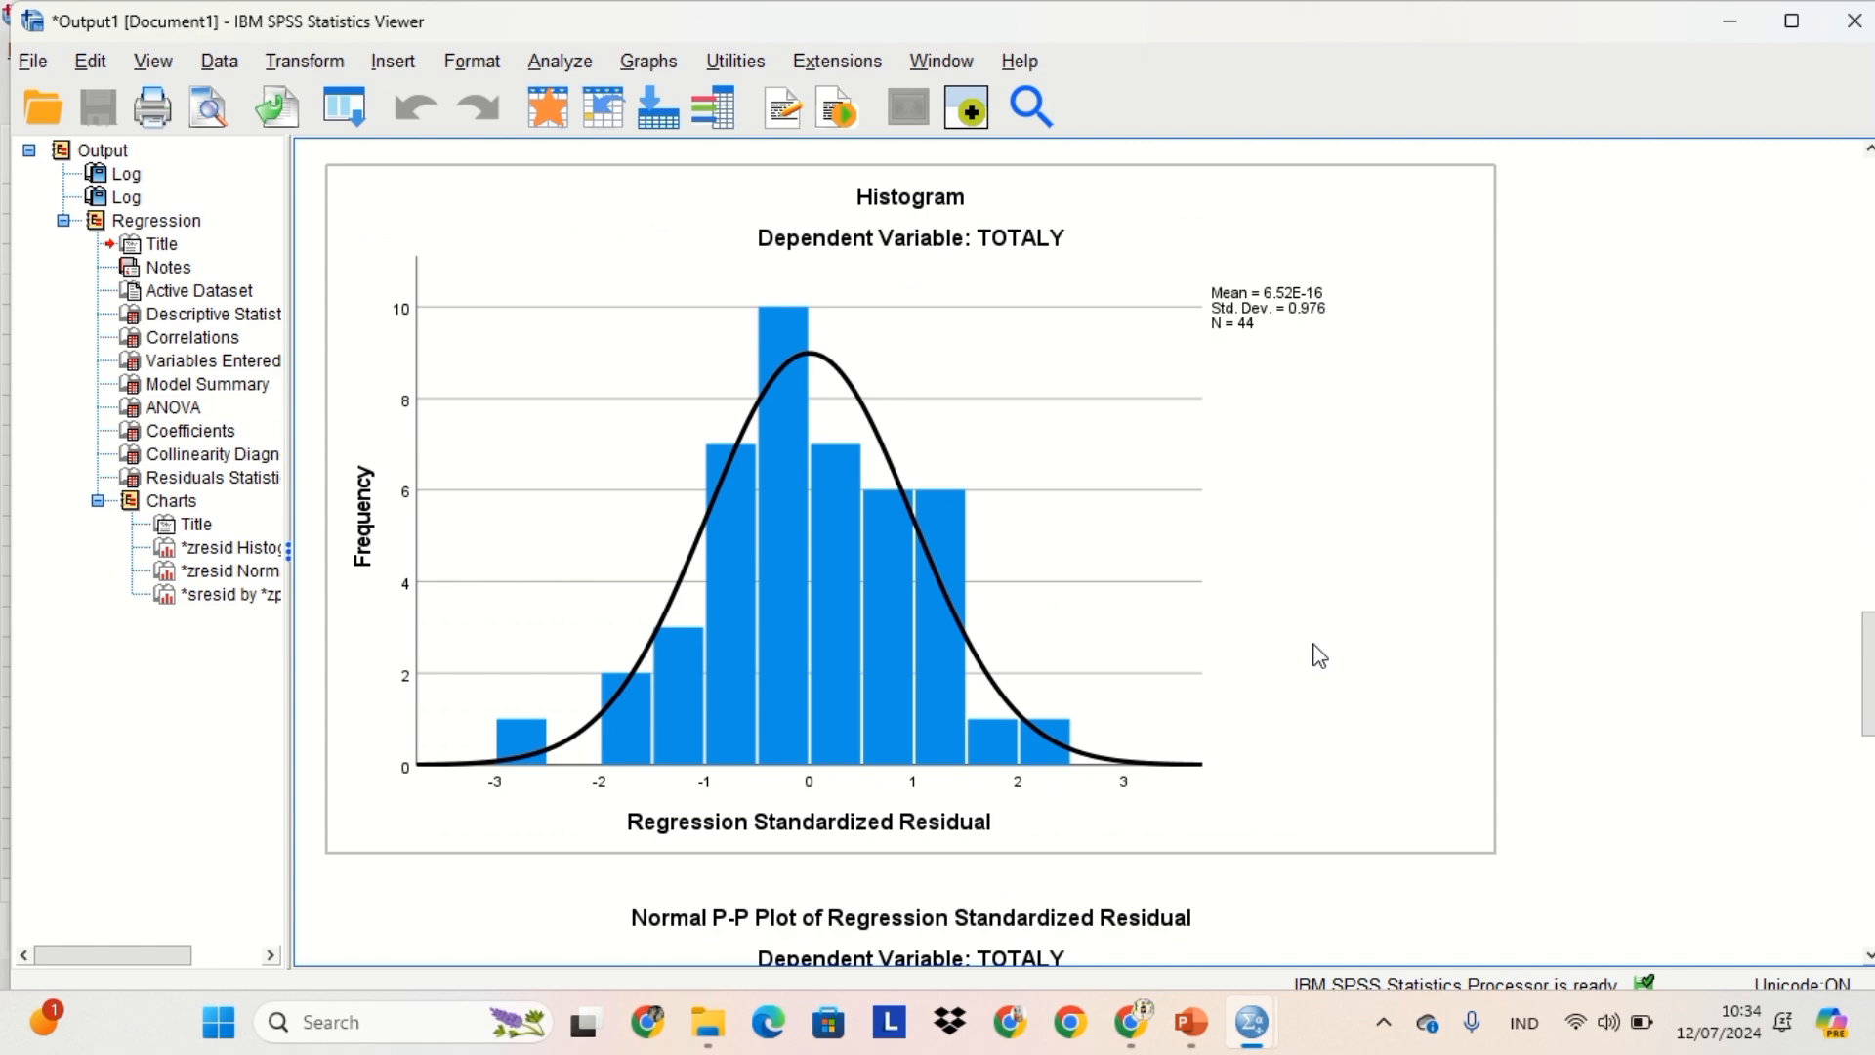
{"action": "scroll", "coordinate": [1320, 656], "scroll_direction": "up", "scroll_amount": 6}
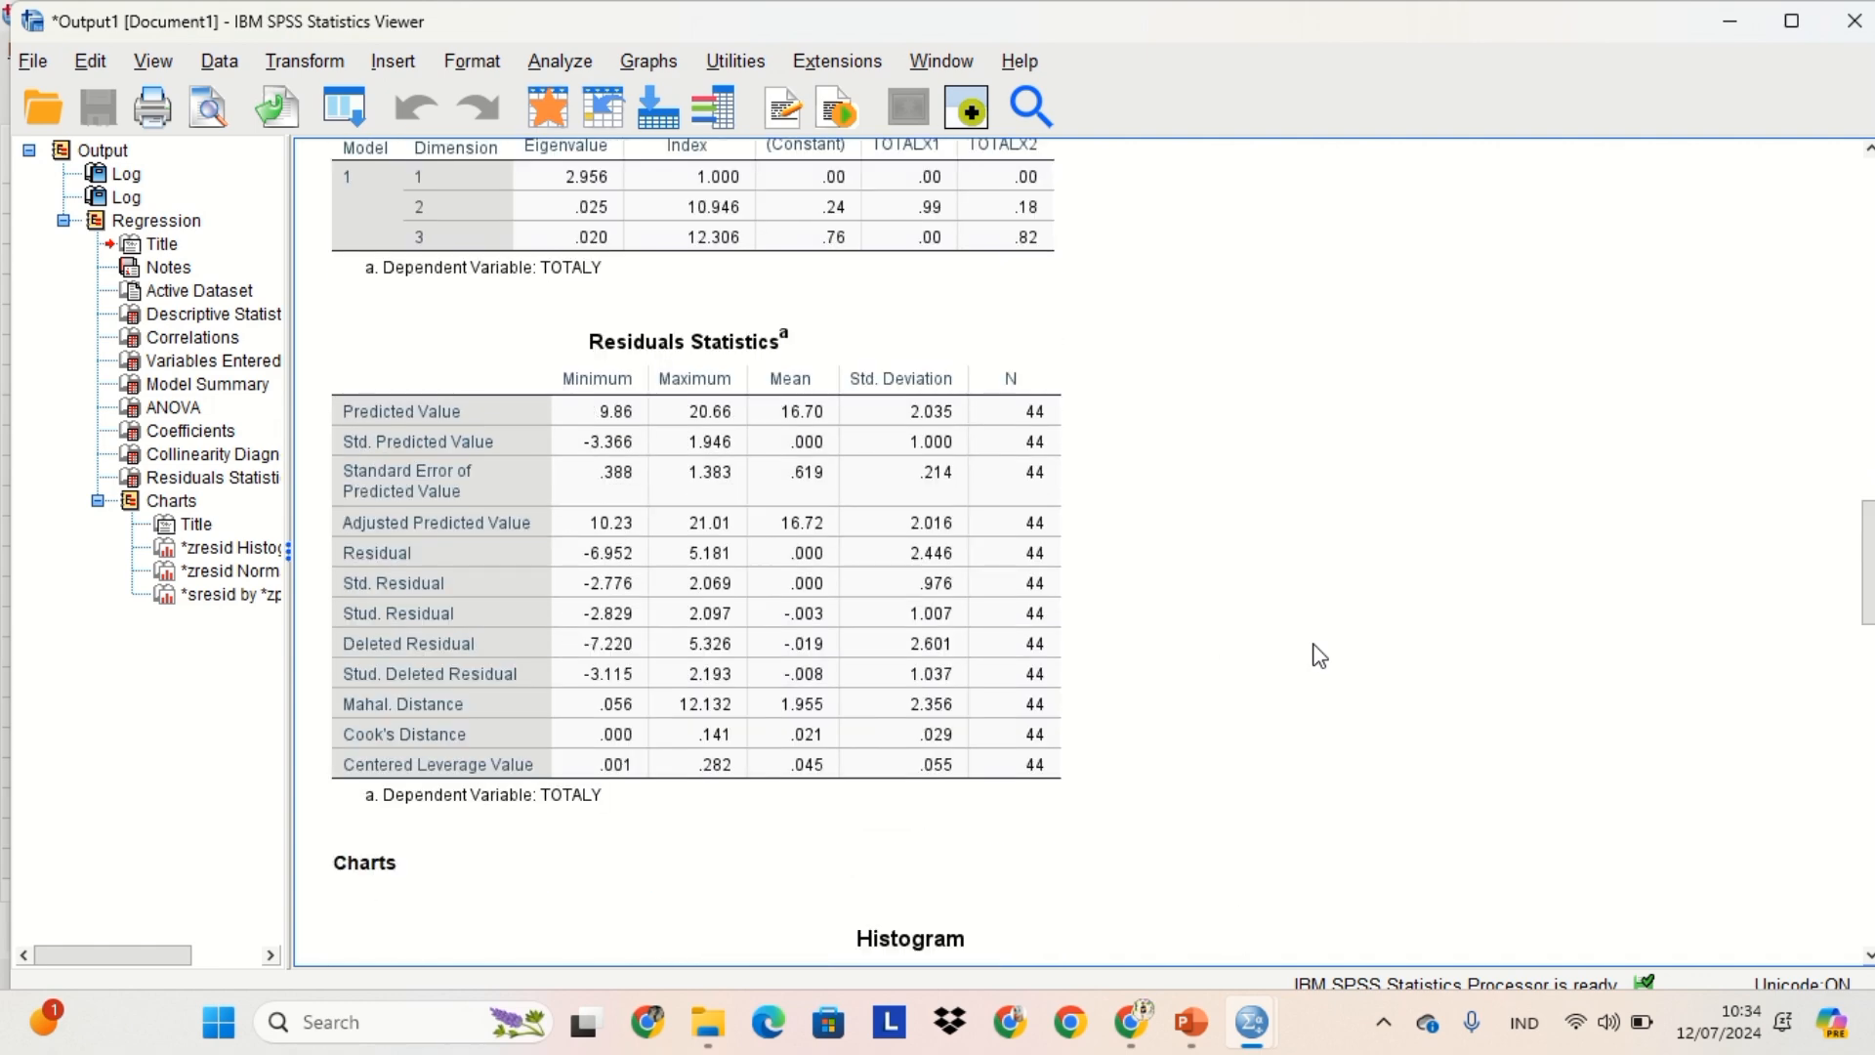
{"action": "scroll", "coordinate": [1320, 655], "scroll_direction": "down", "scroll_amount": 9}
{"action": "scroll", "coordinate": [1319, 655], "scroll_direction": "down", "scroll_amount": 3}
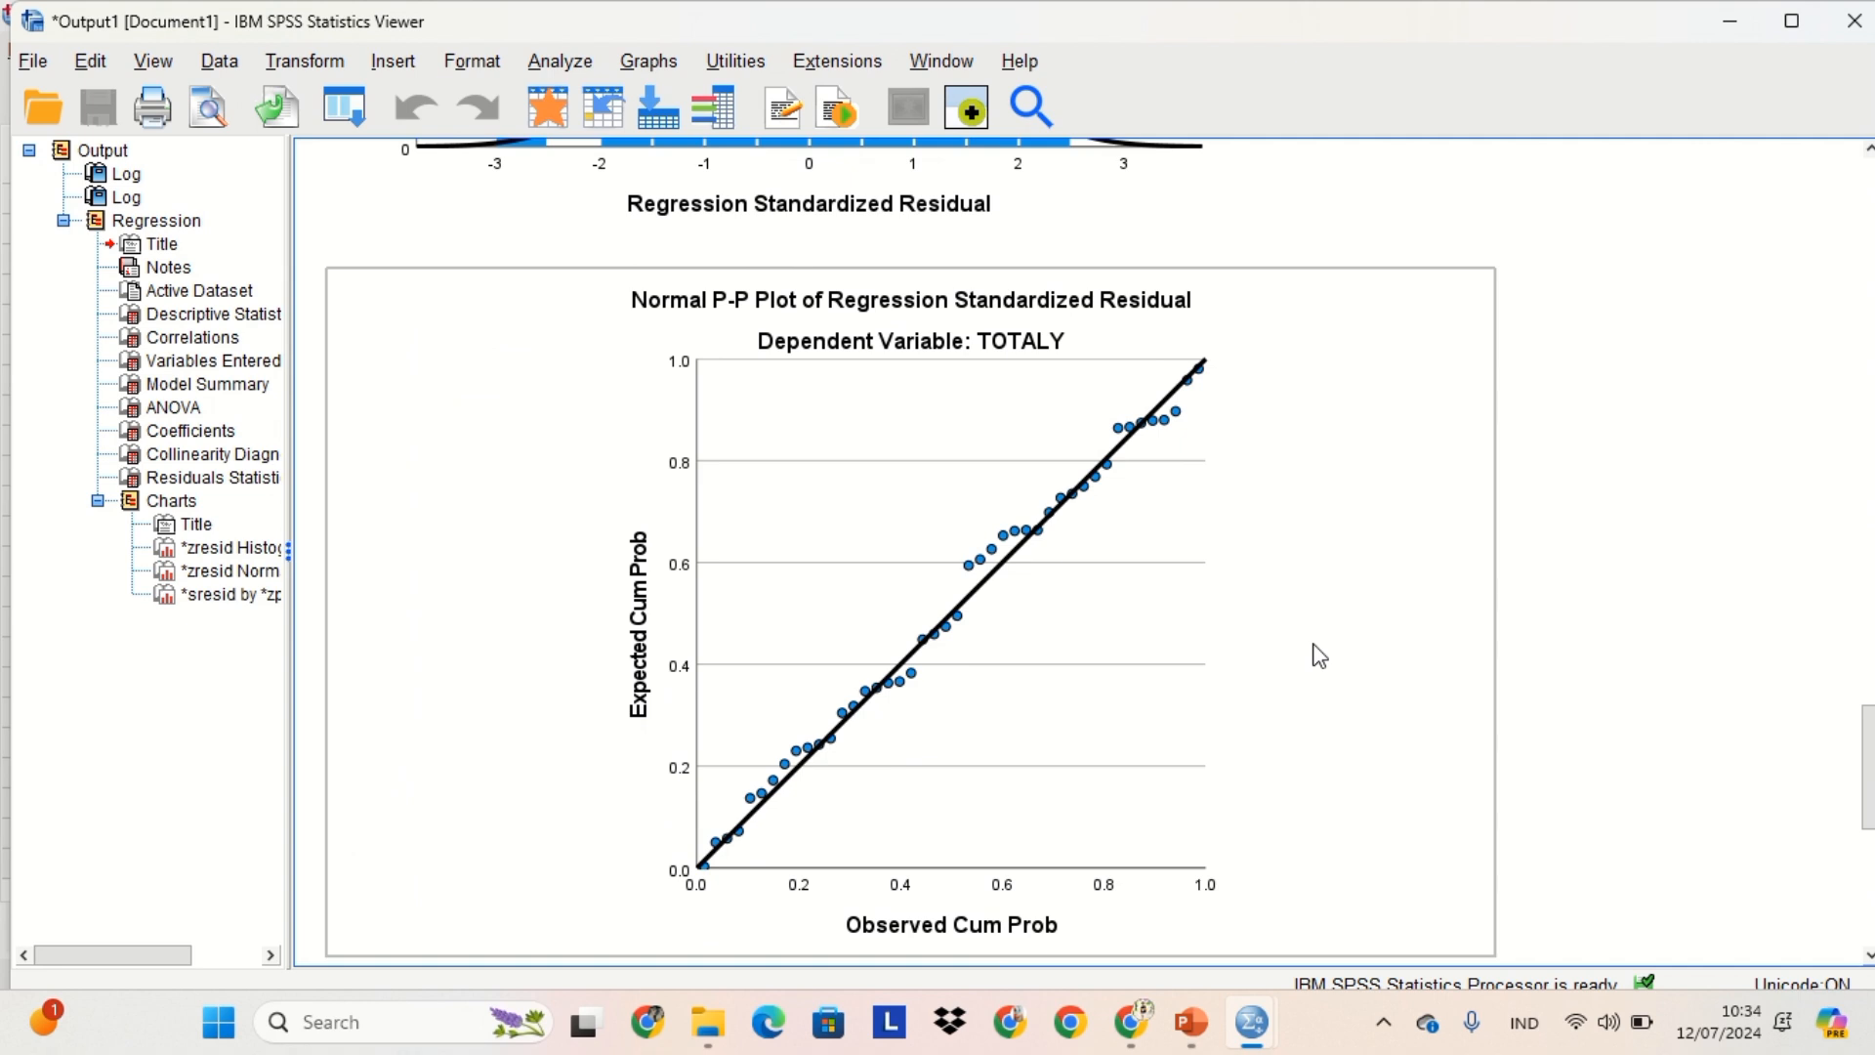
{"action": "scroll", "coordinate": [1320, 655], "scroll_direction": "down", "scroll_amount": 2}
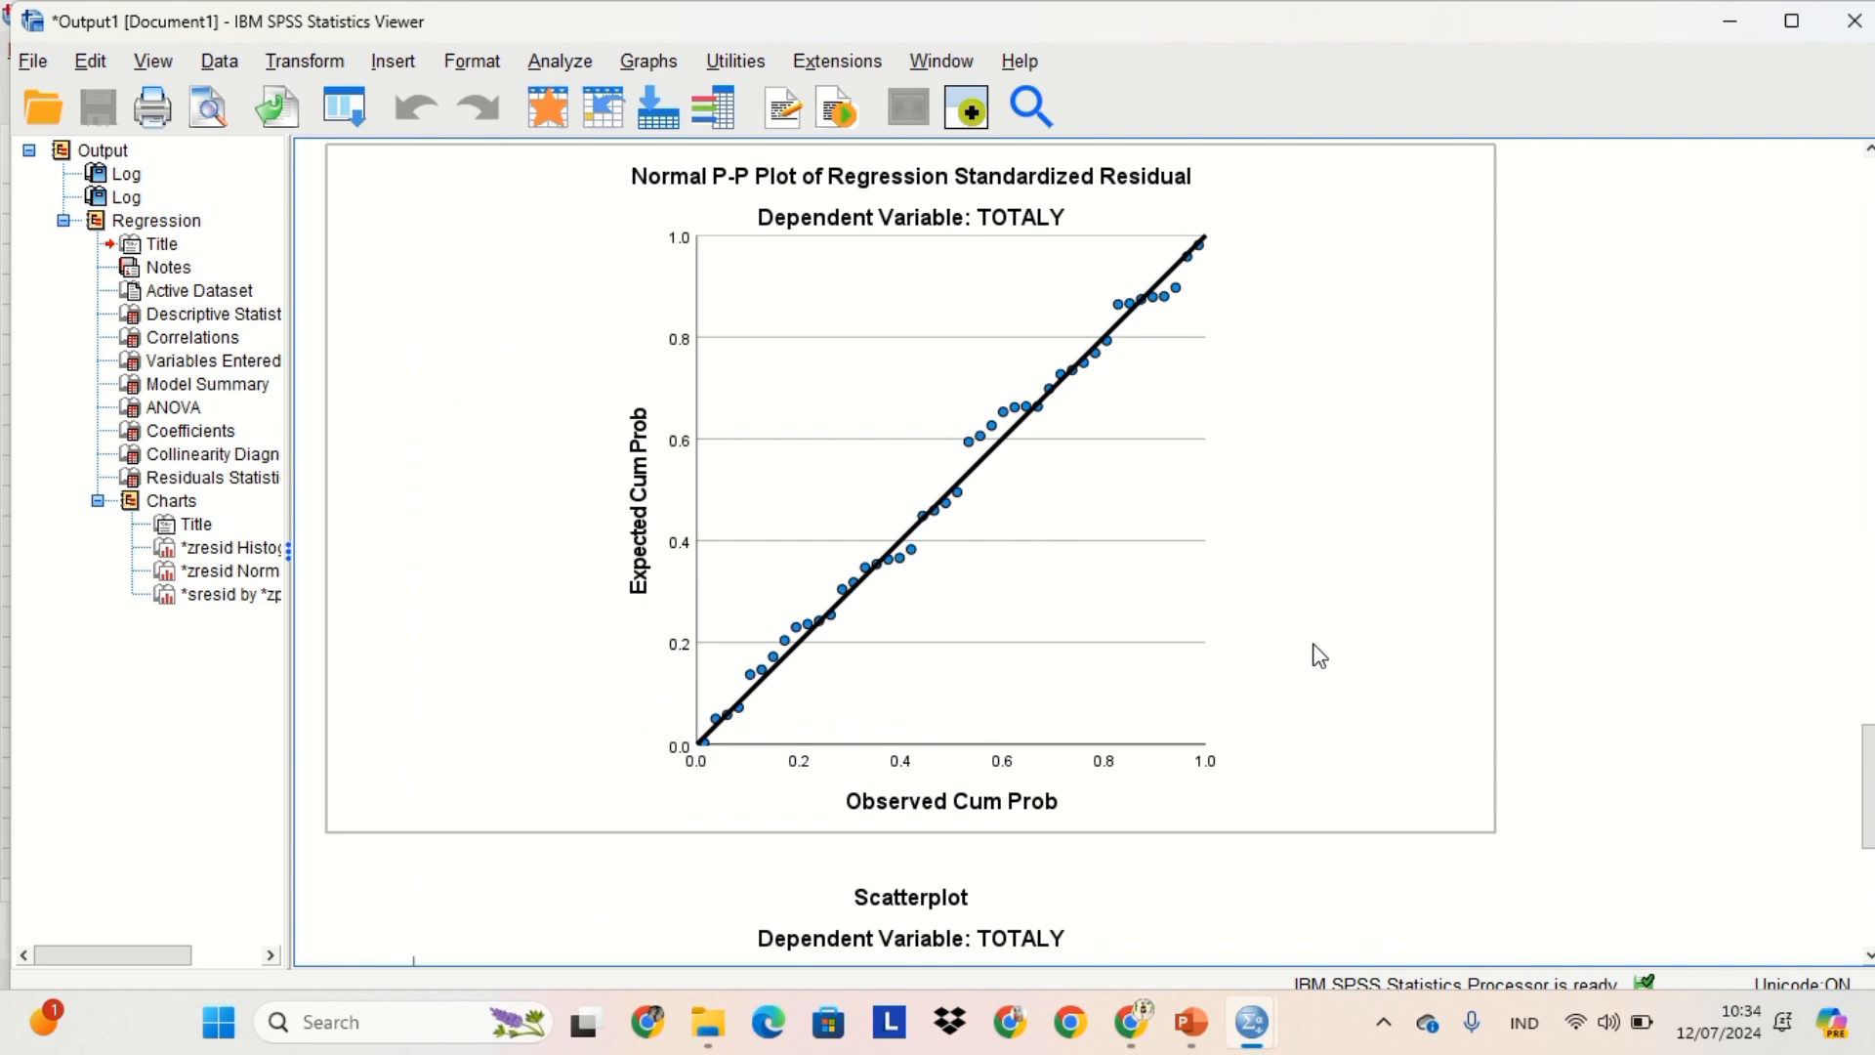
{"action": "scroll", "coordinate": [1319, 656], "scroll_direction": "up", "scroll_amount": 4}
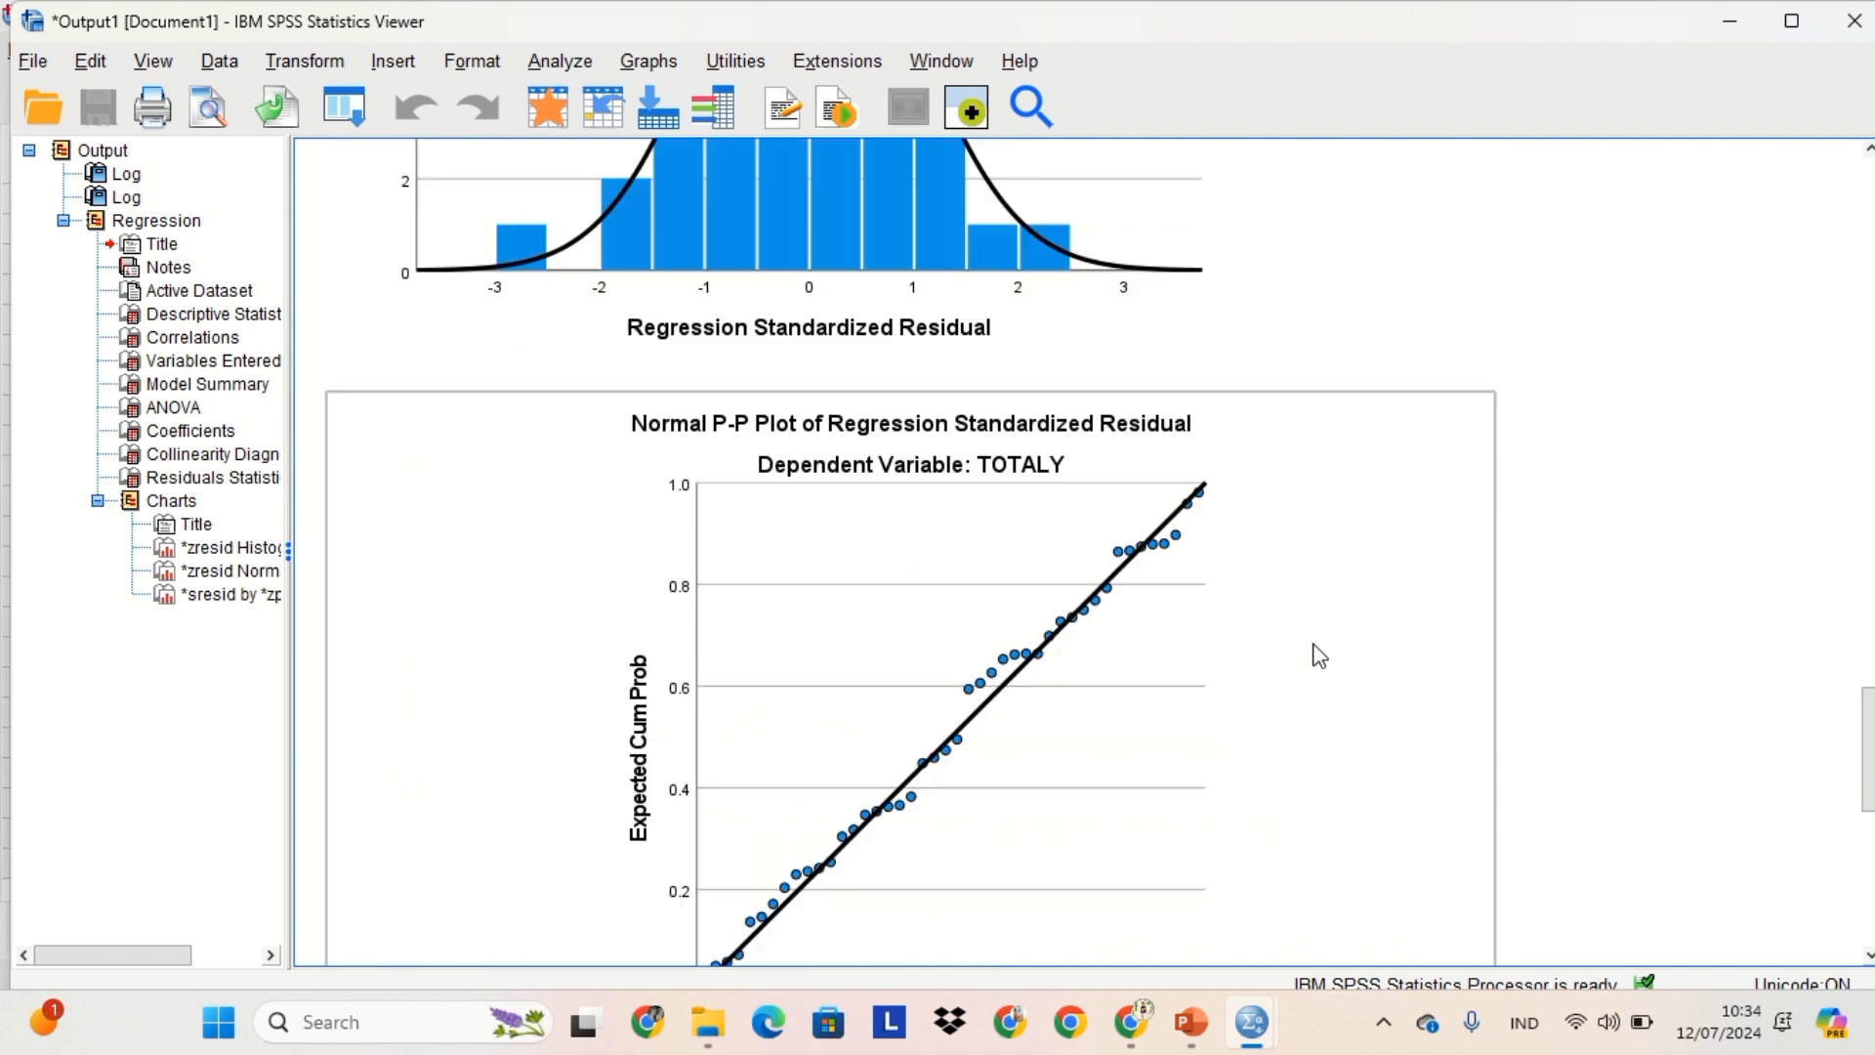
Step: Review the Tolerance and VIF values in the Coefficients table, and examine the residual scatterplot and histogram
{"action": "scroll", "coordinate": [1320, 655], "scroll_direction": "up", "scroll_amount": 20}
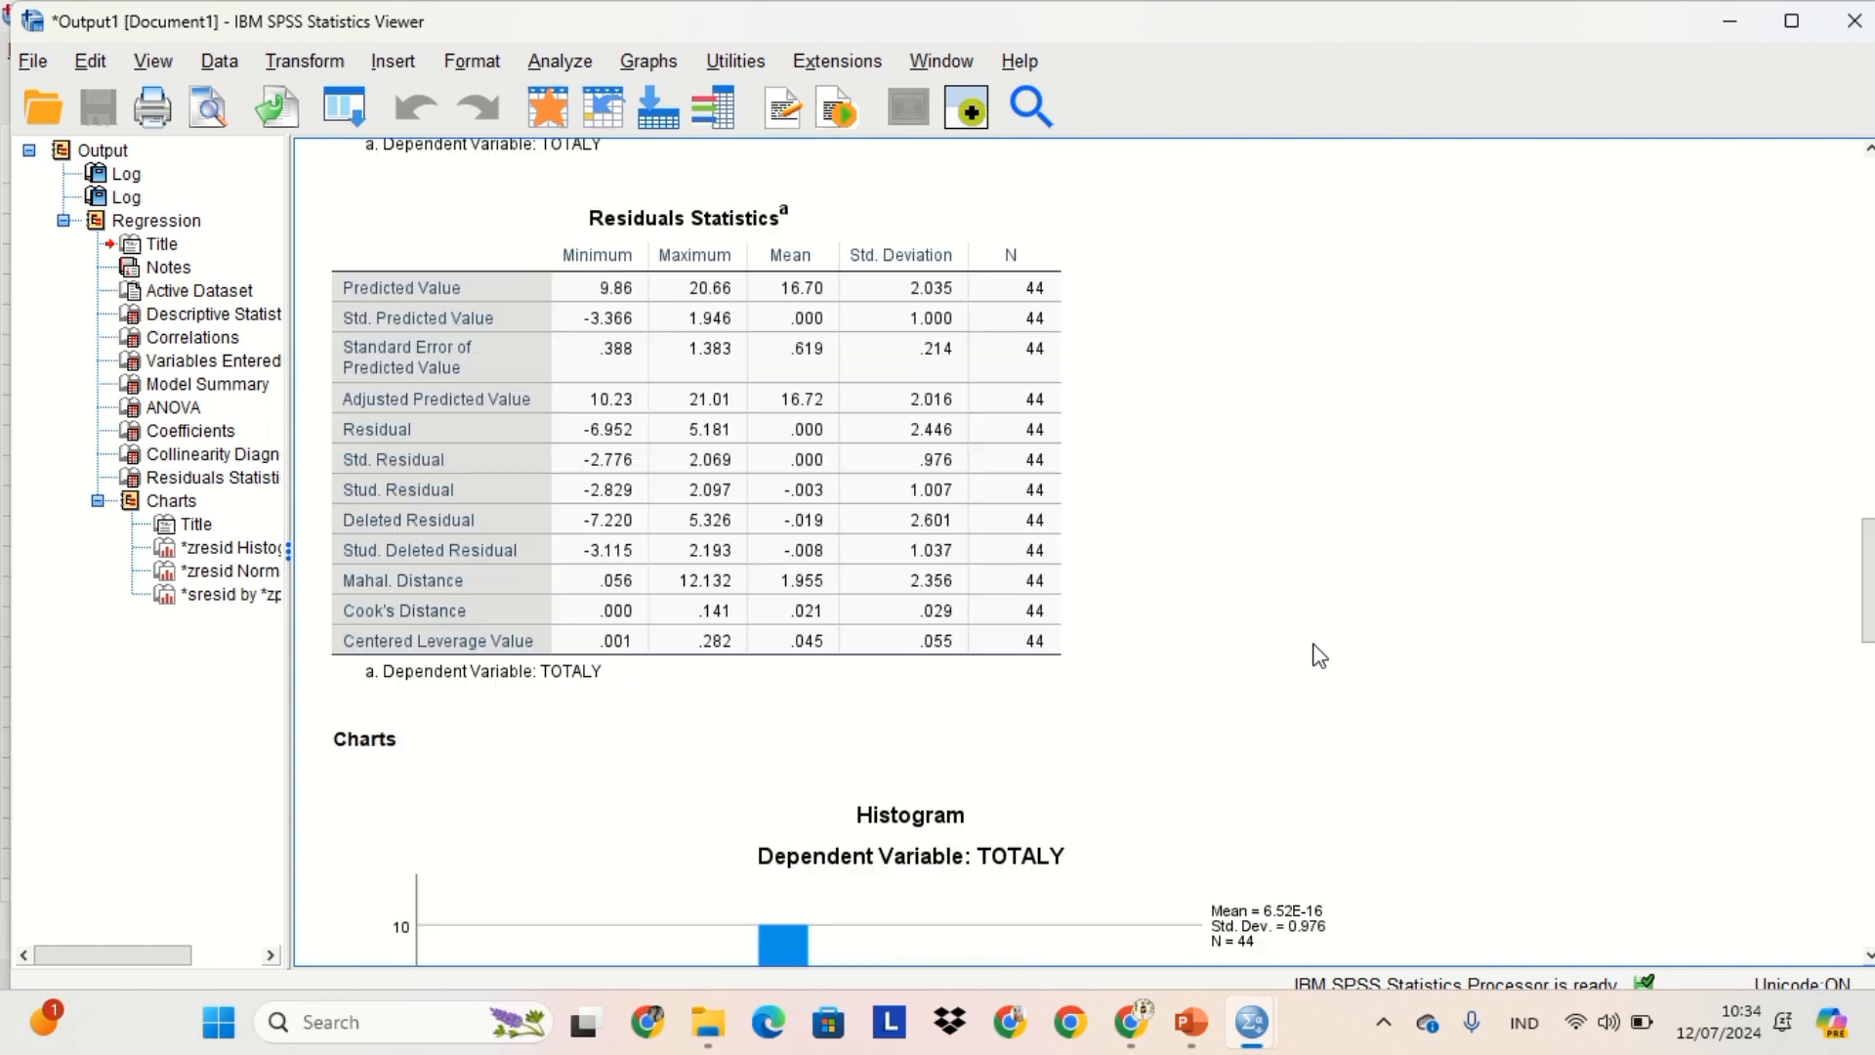
{"action": "scroll", "coordinate": [1319, 656], "scroll_direction": "up", "scroll_amount": 2}
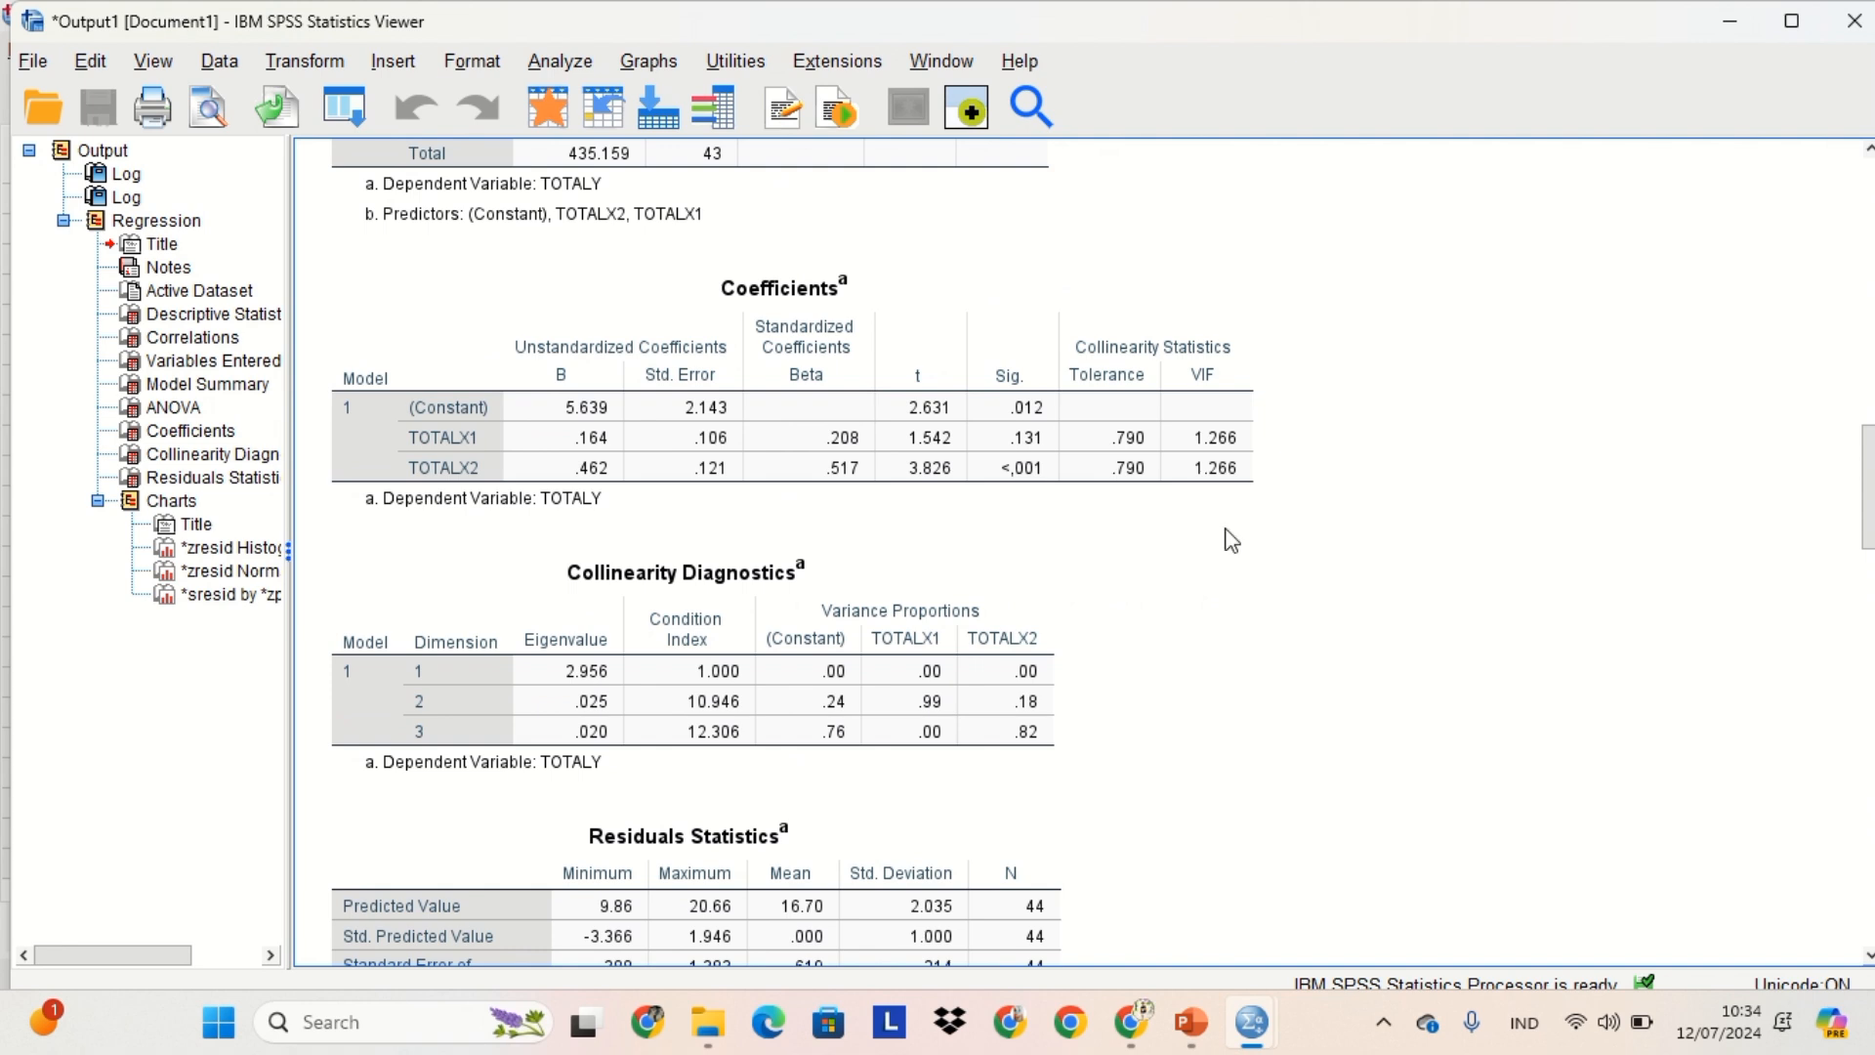
{"action": "left_click", "coordinate": [1133, 432]}
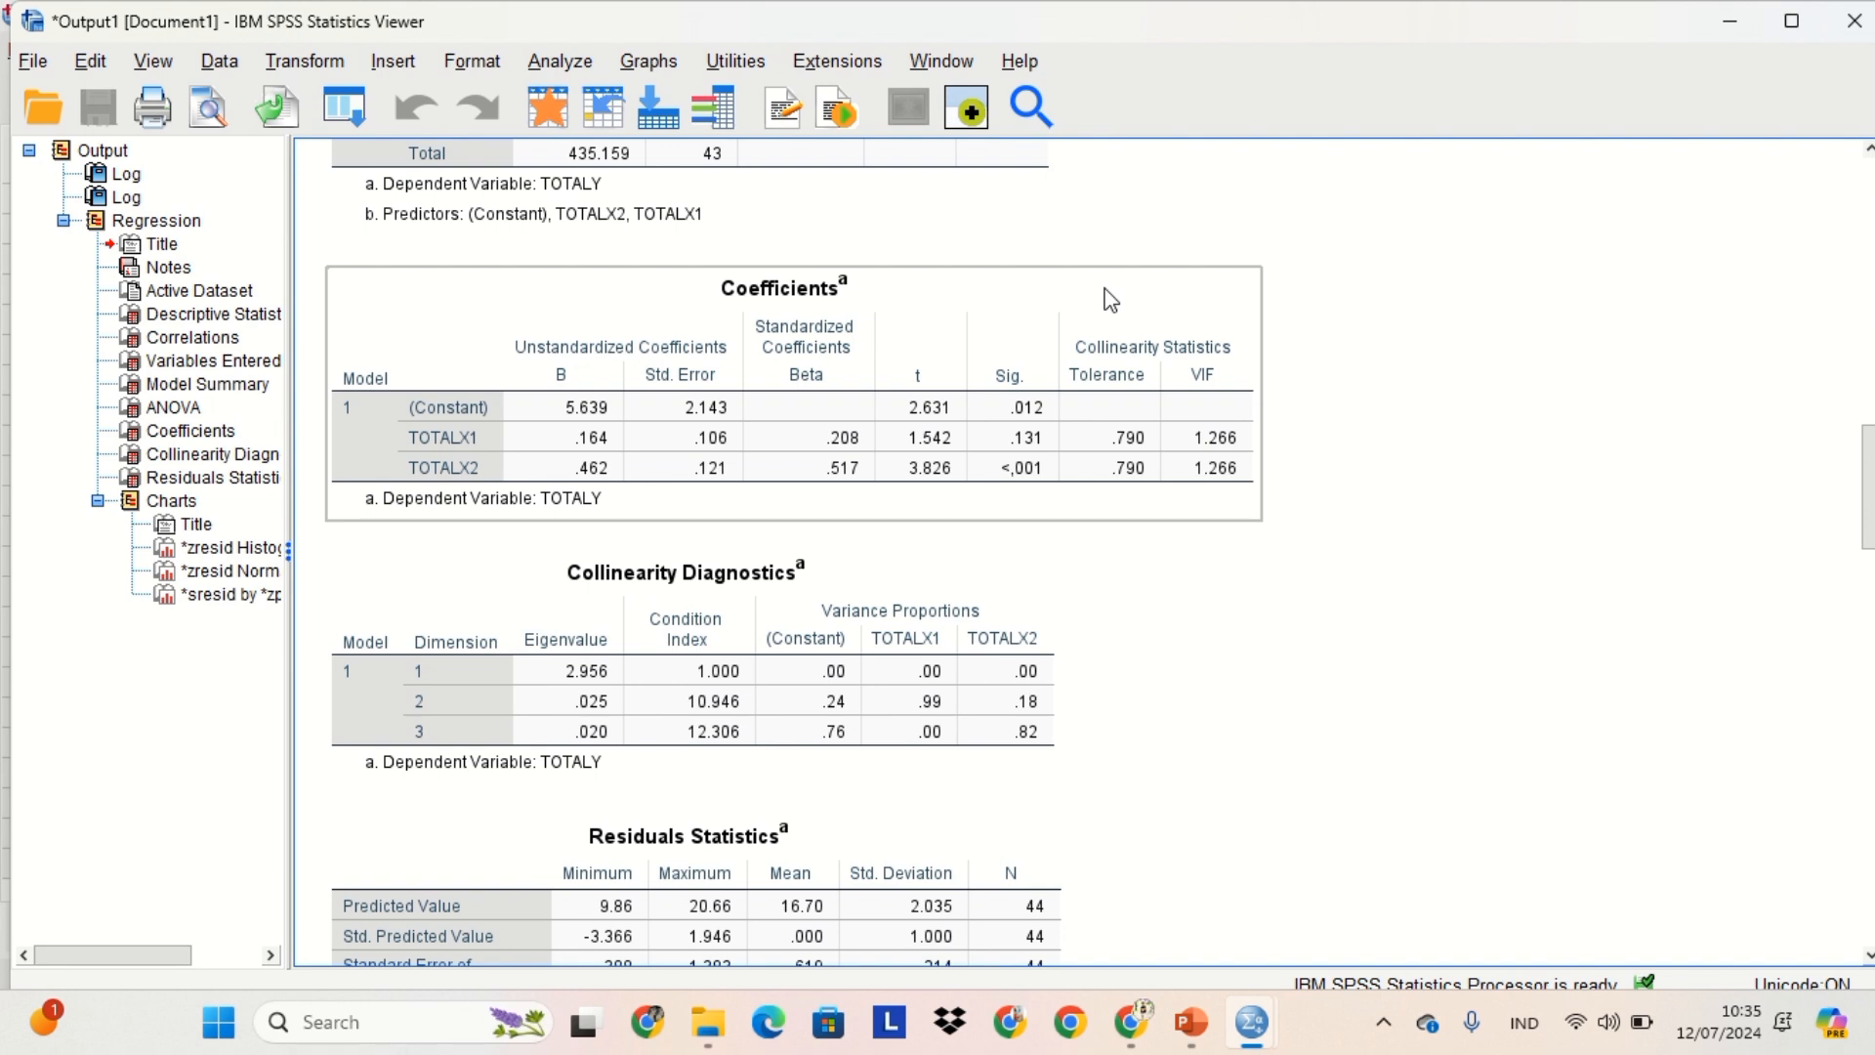
{"action": "left_click", "coordinate": [1114, 613]}
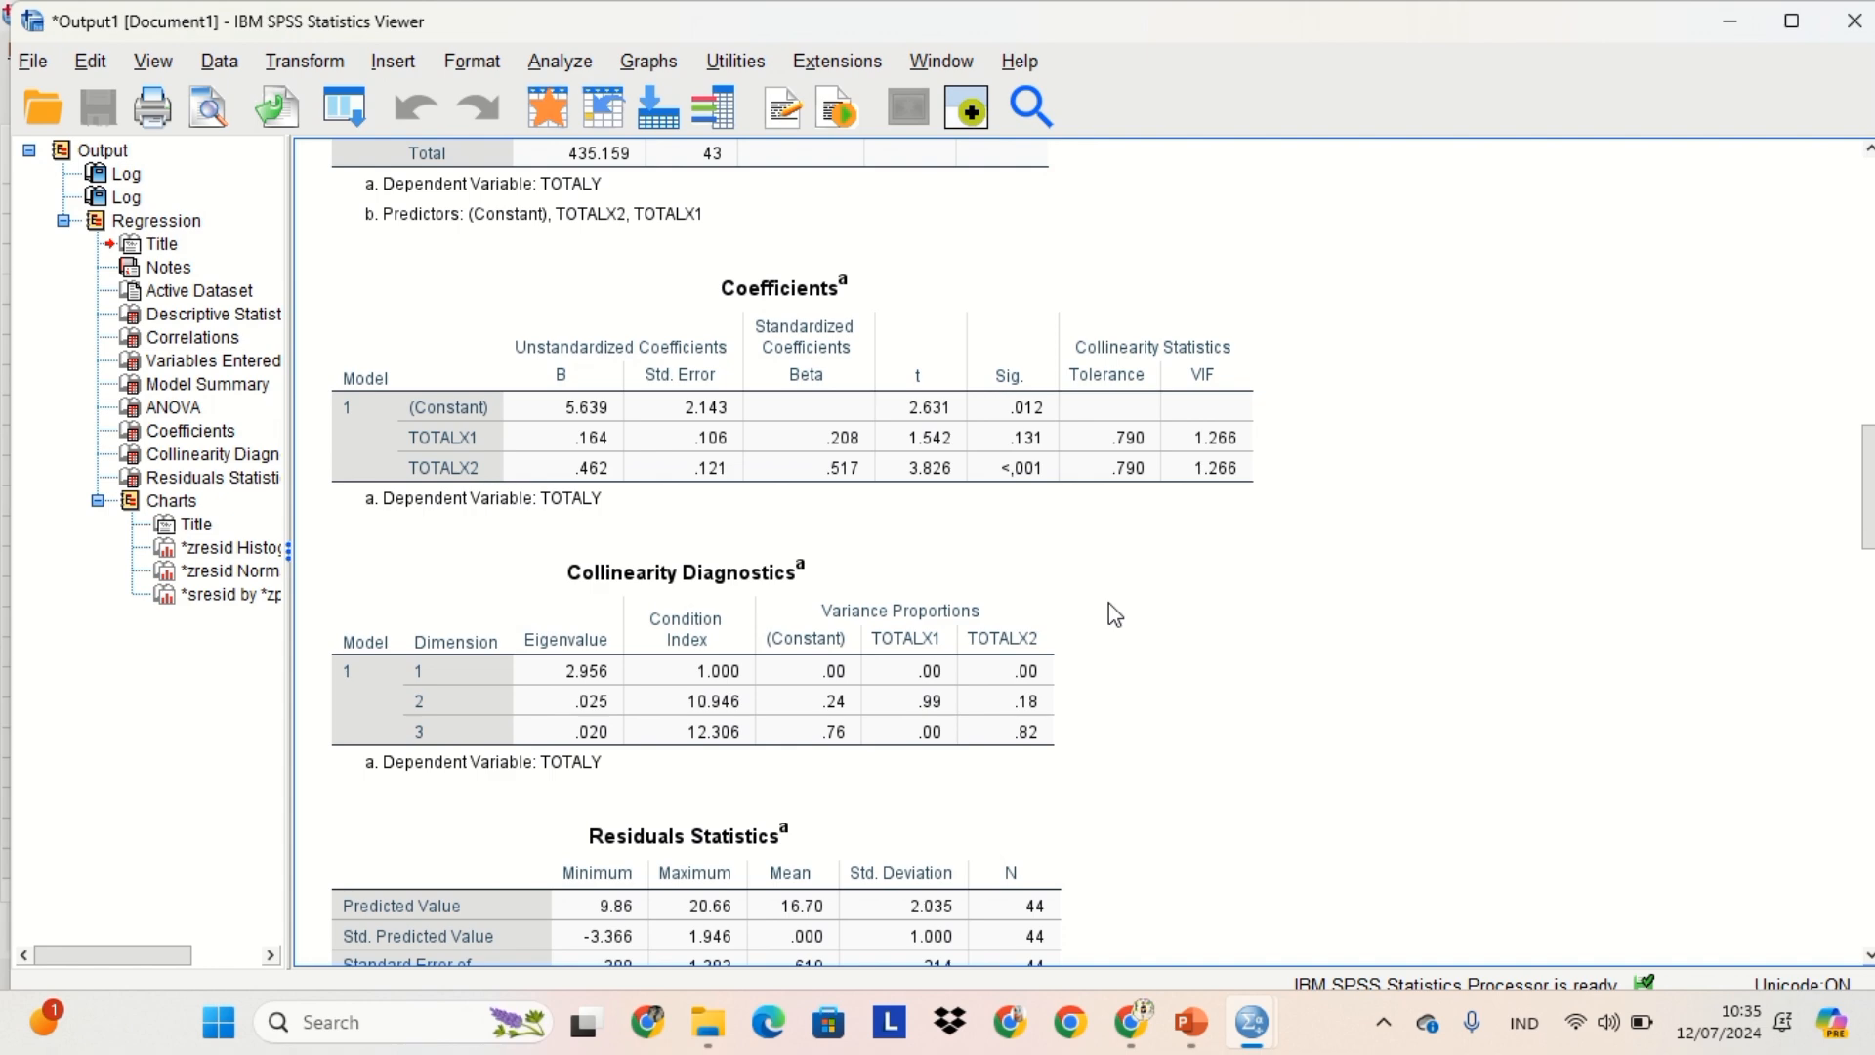
{"action": "scroll", "coordinate": [1110, 602], "scroll_direction": "down", "scroll_amount": 15}
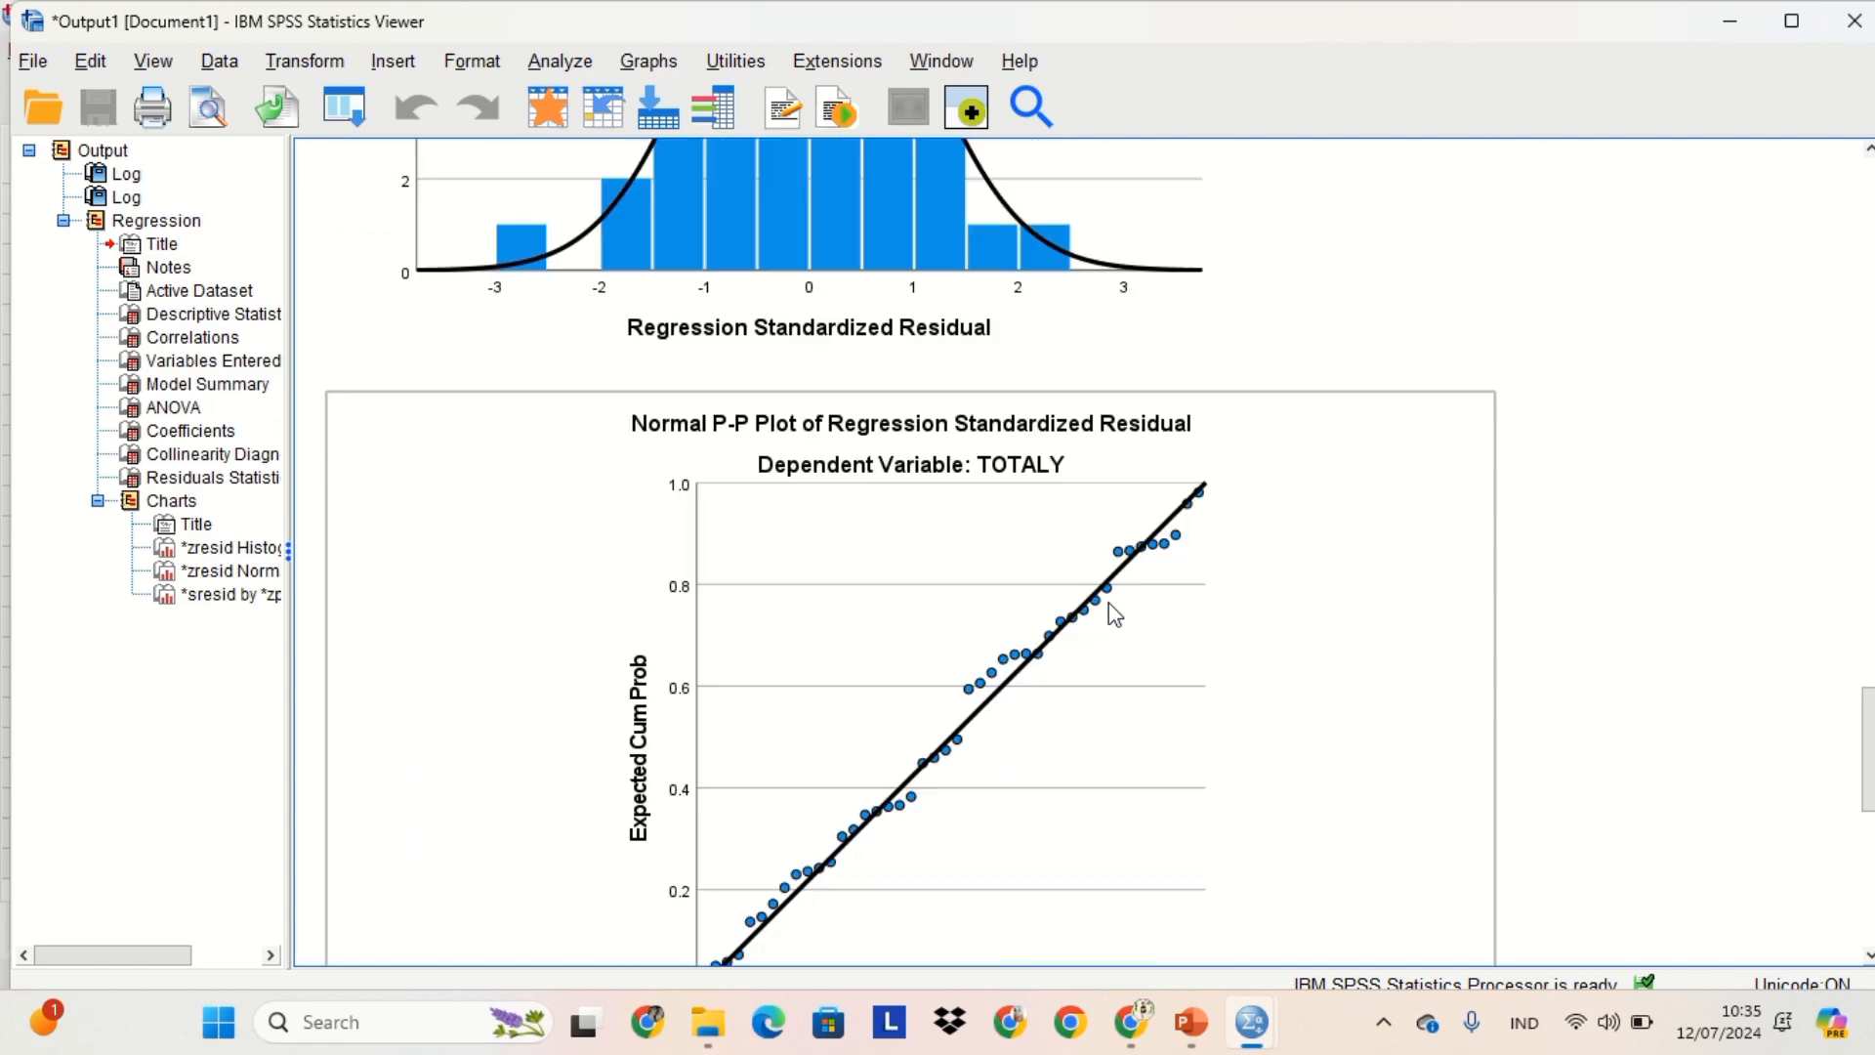
{"action": "scroll", "coordinate": [1113, 613], "scroll_direction": "down", "scroll_amount": 9}
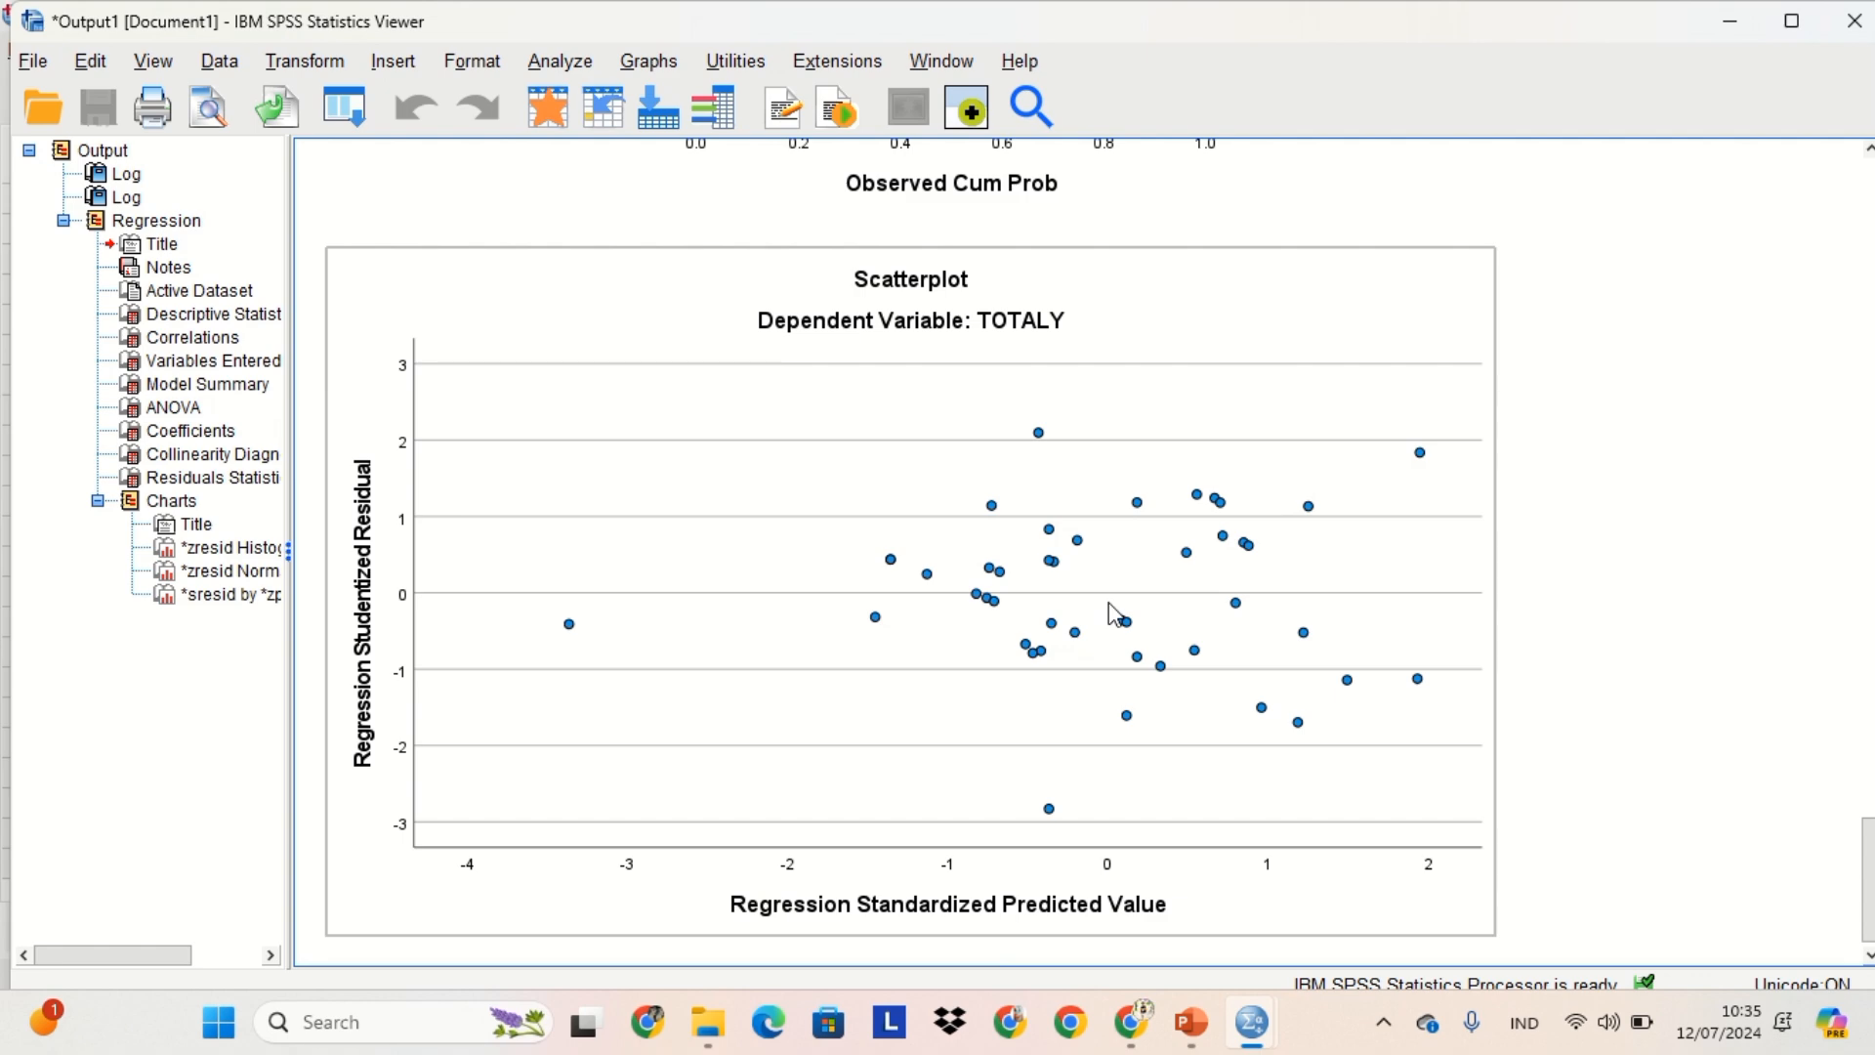
{"action": "scroll", "coordinate": [1113, 615], "scroll_direction": "up", "scroll_amount": 15}
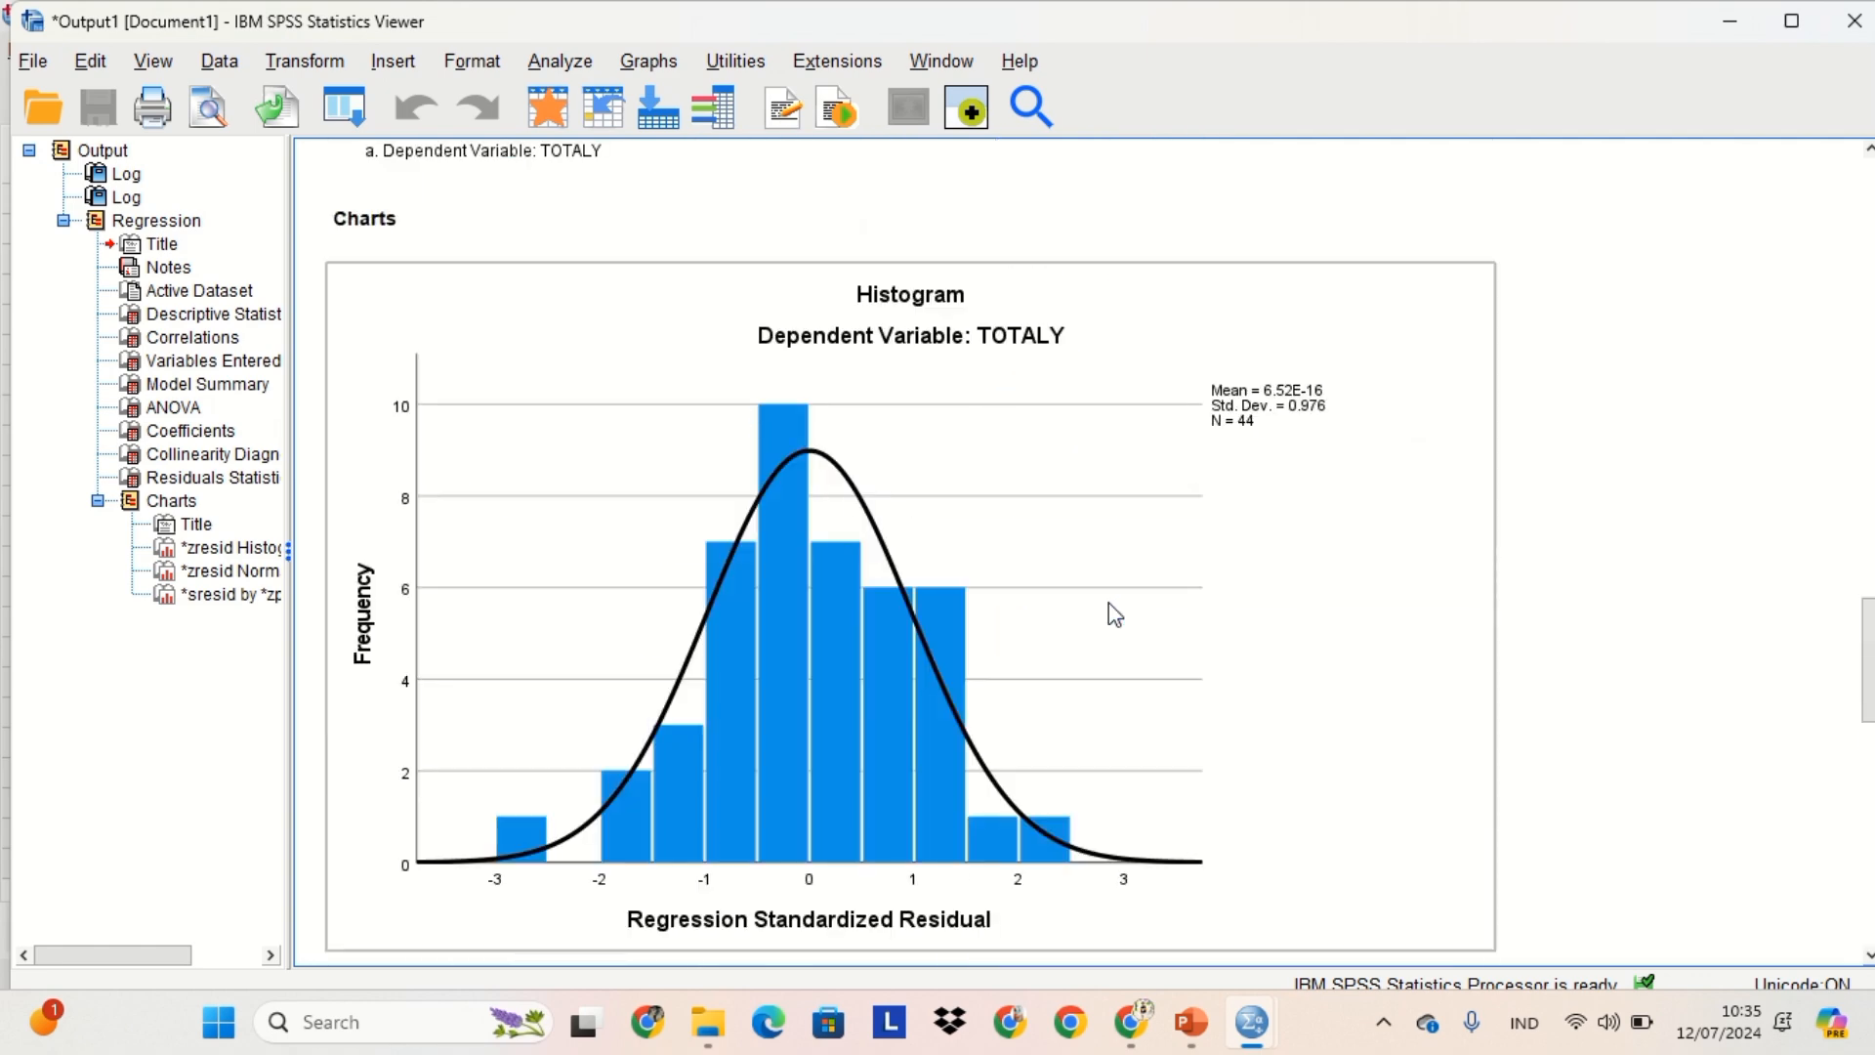
{"action": "scroll", "coordinate": [1109, 603], "scroll_direction": "up", "scroll_amount": 10}
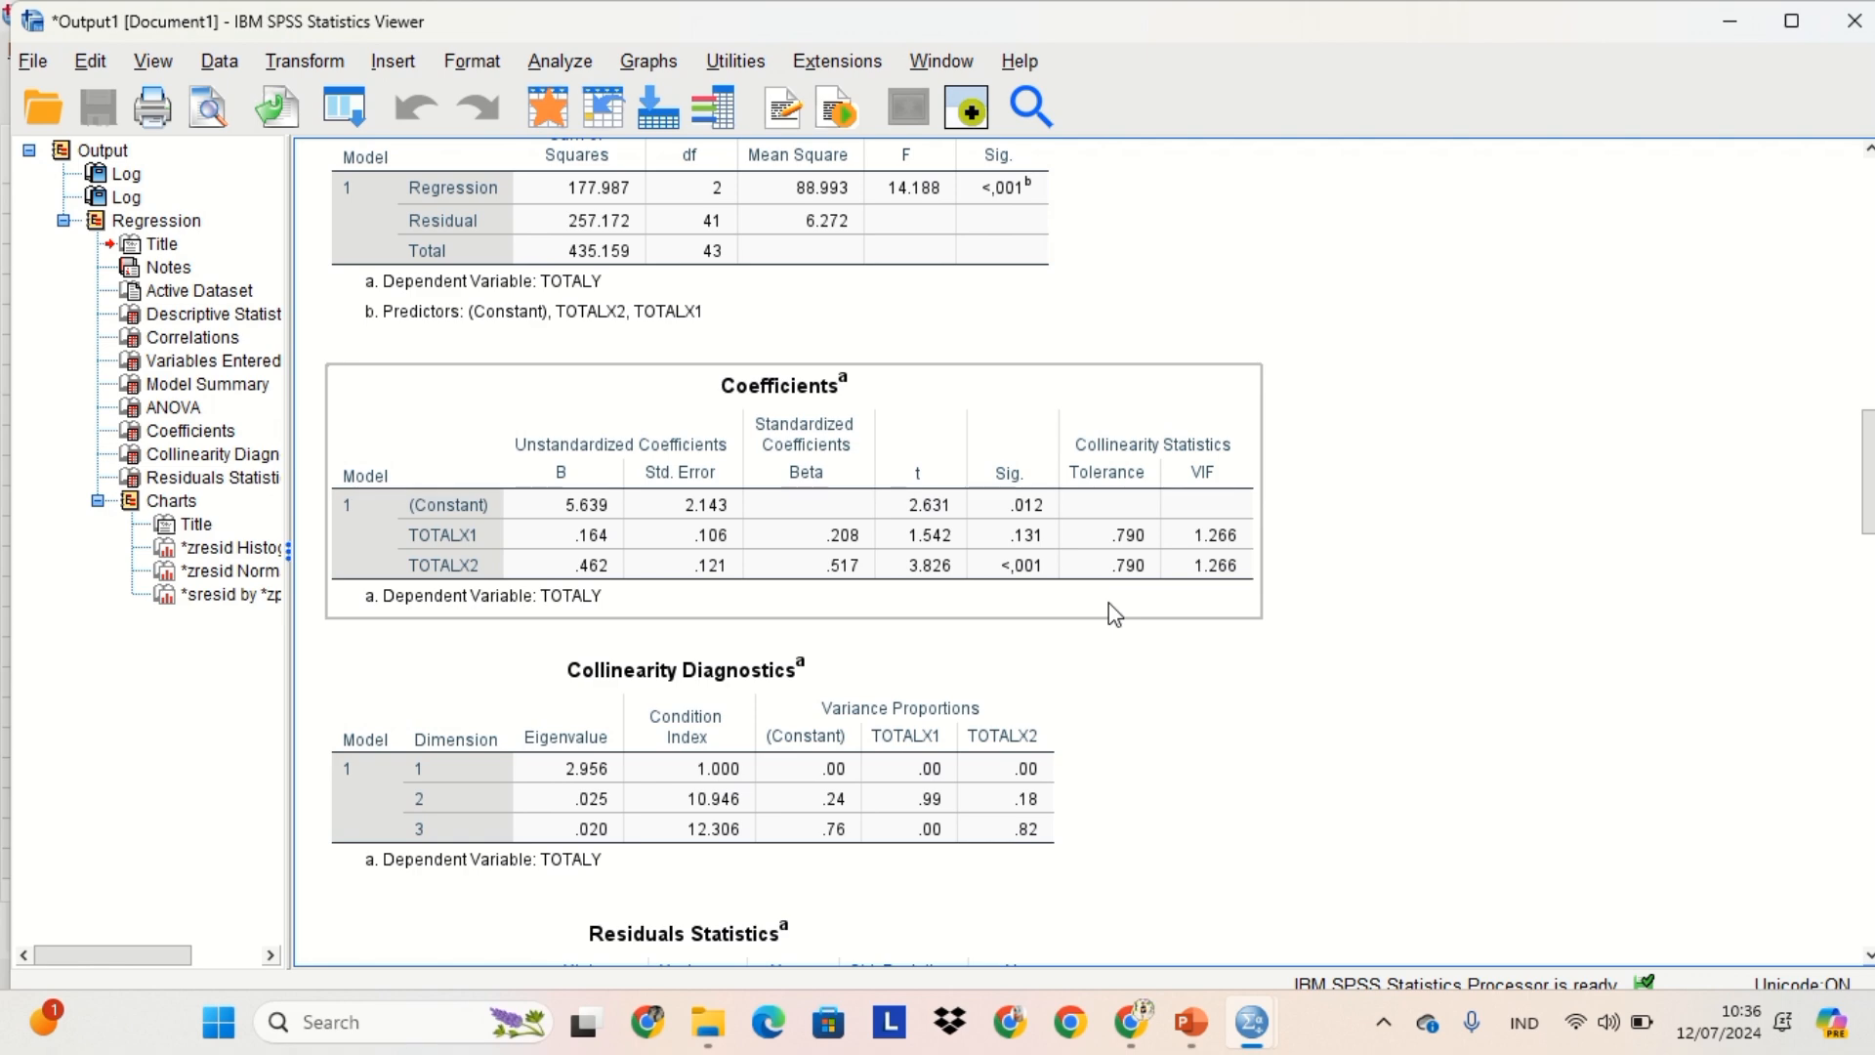
{"action": "scroll", "coordinate": [1109, 604], "scroll_direction": "up", "scroll_amount": 5}
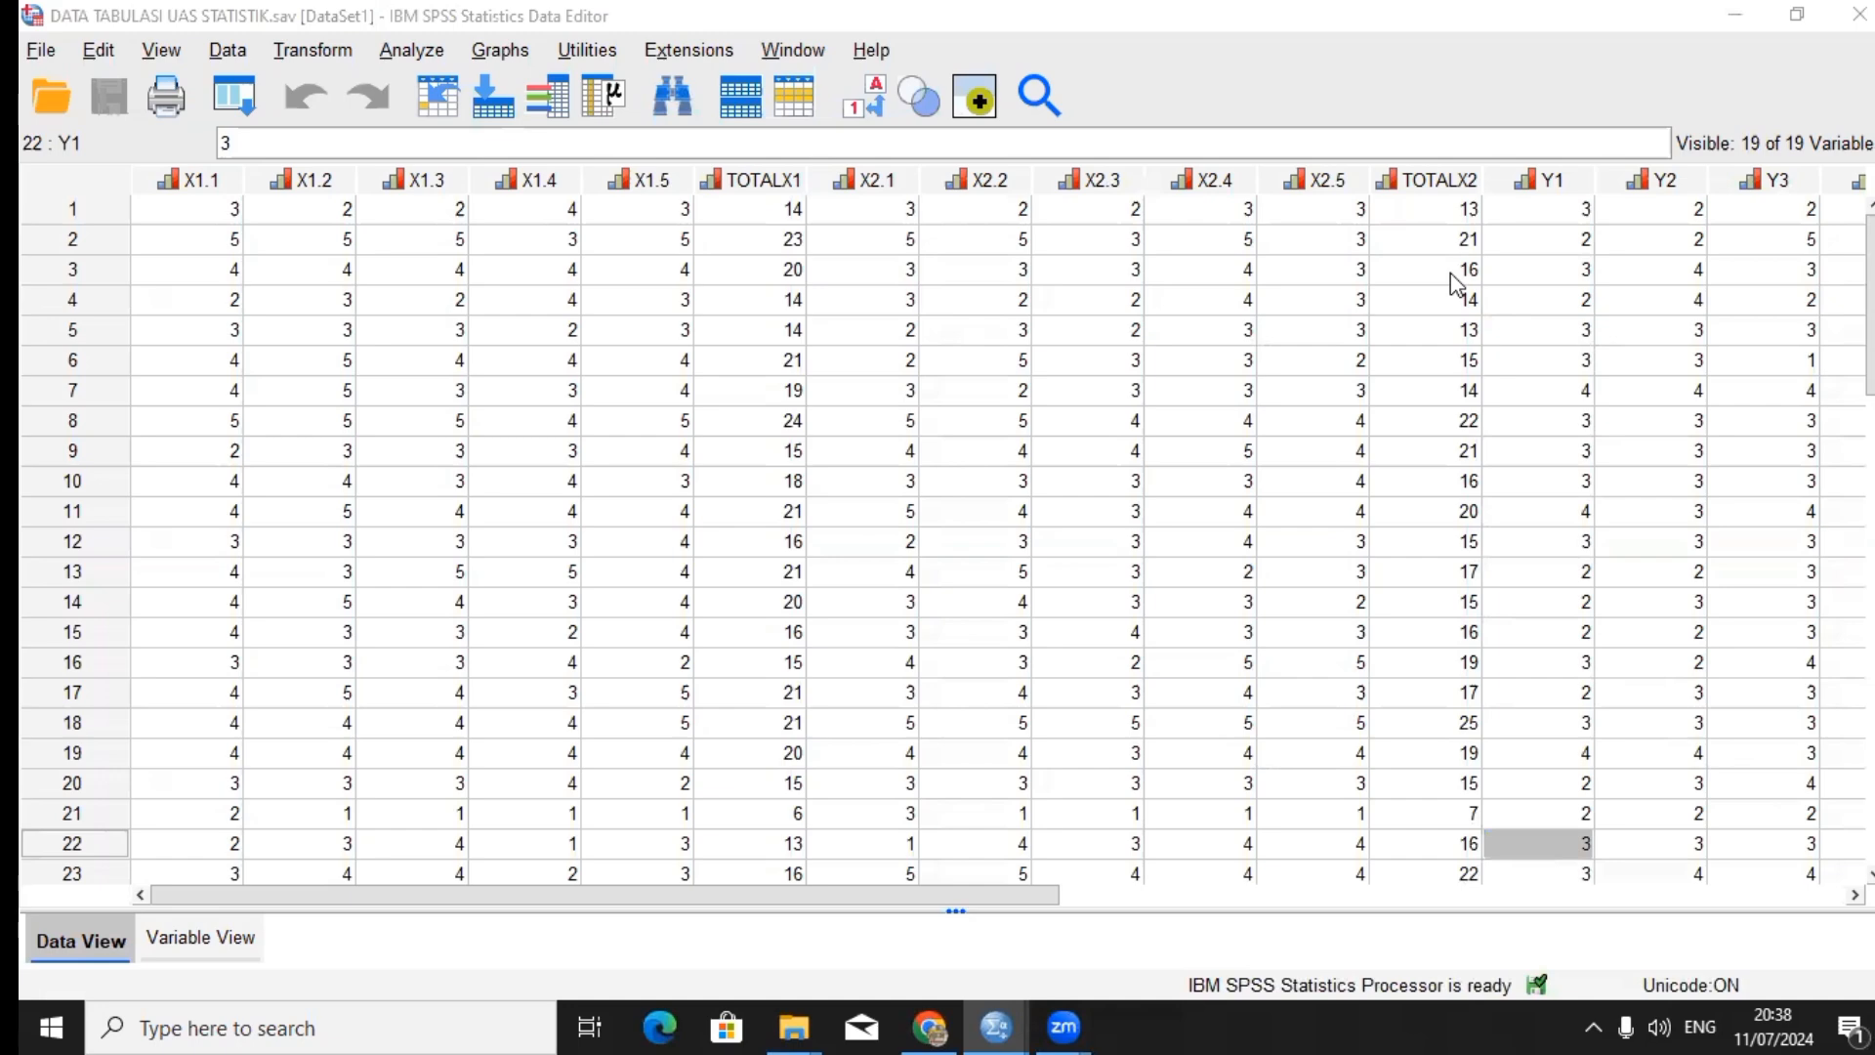
Step: Set up a Linear Regression in the DATA TABULASI UAS STATISTIK.sav dataset with TOTALY as the dependent variable
{"action": "left_click", "coordinate": [438, 61]}
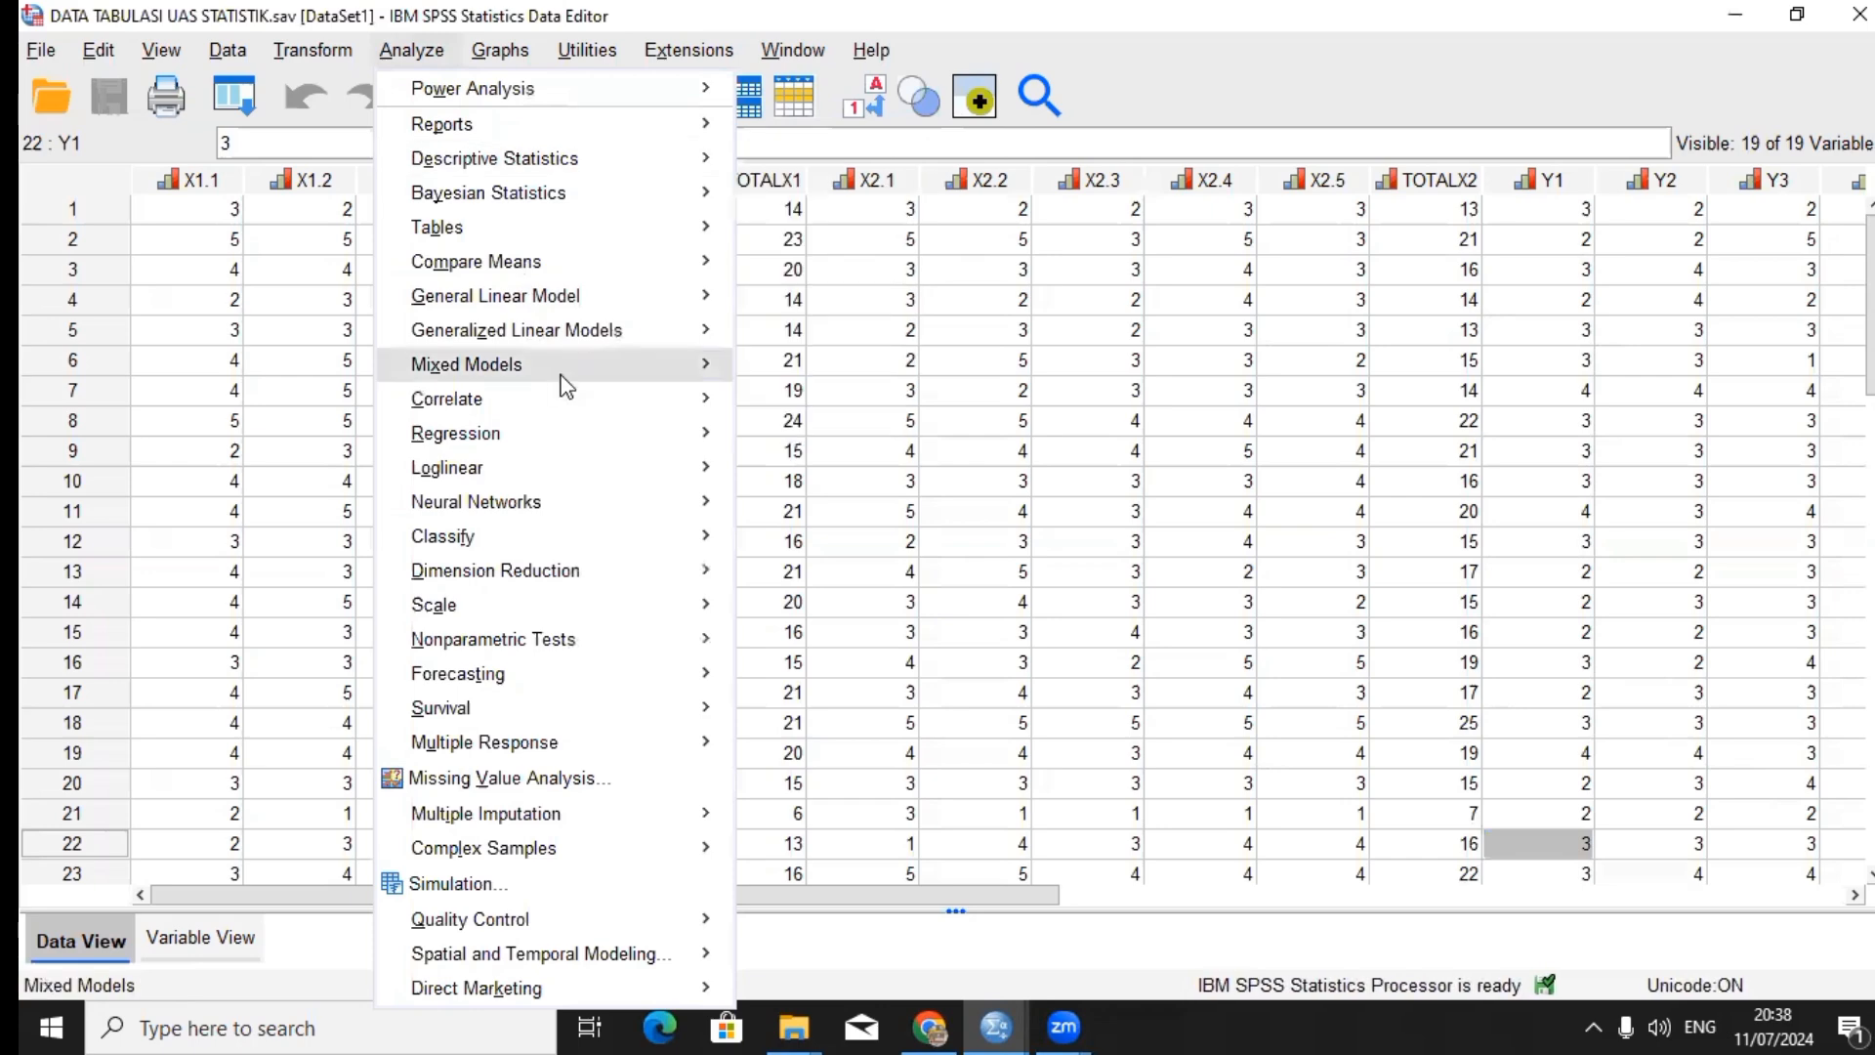
{"action": "mouse_move", "coordinate": [594, 439]}
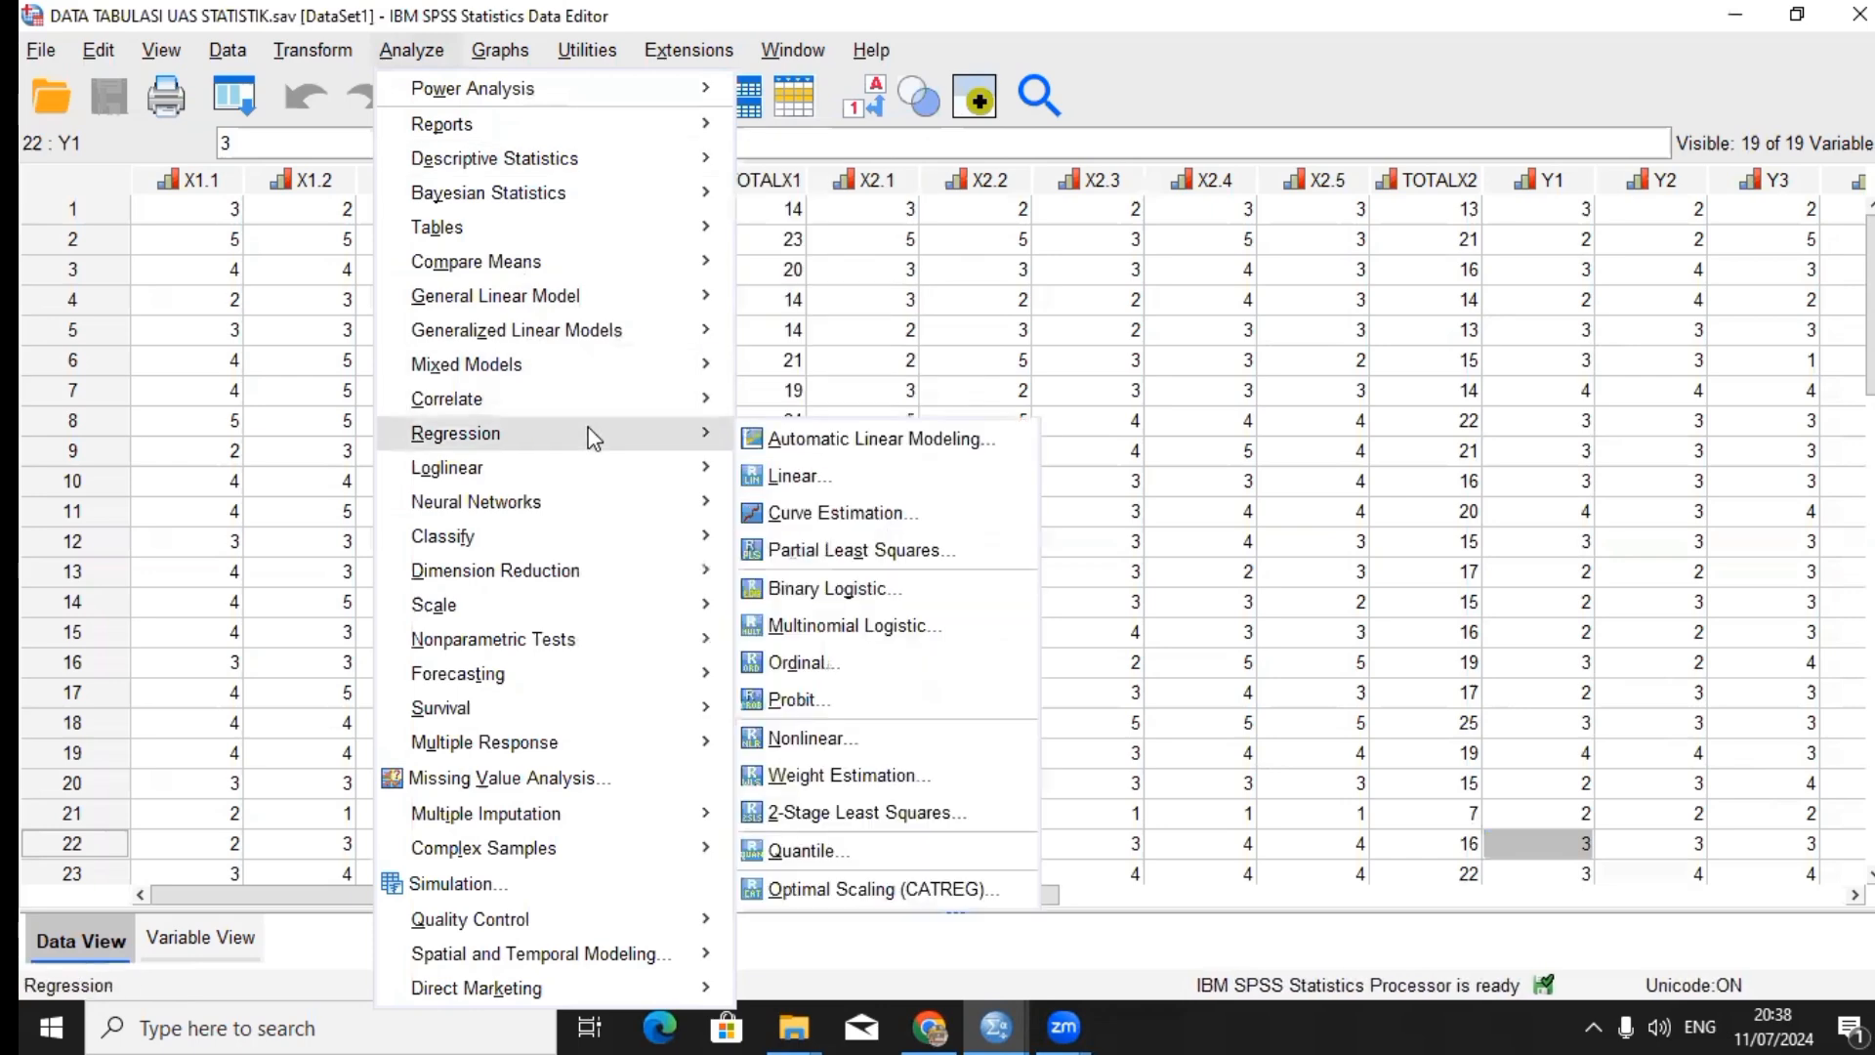
{"action": "left_click", "coordinate": [797, 476]}
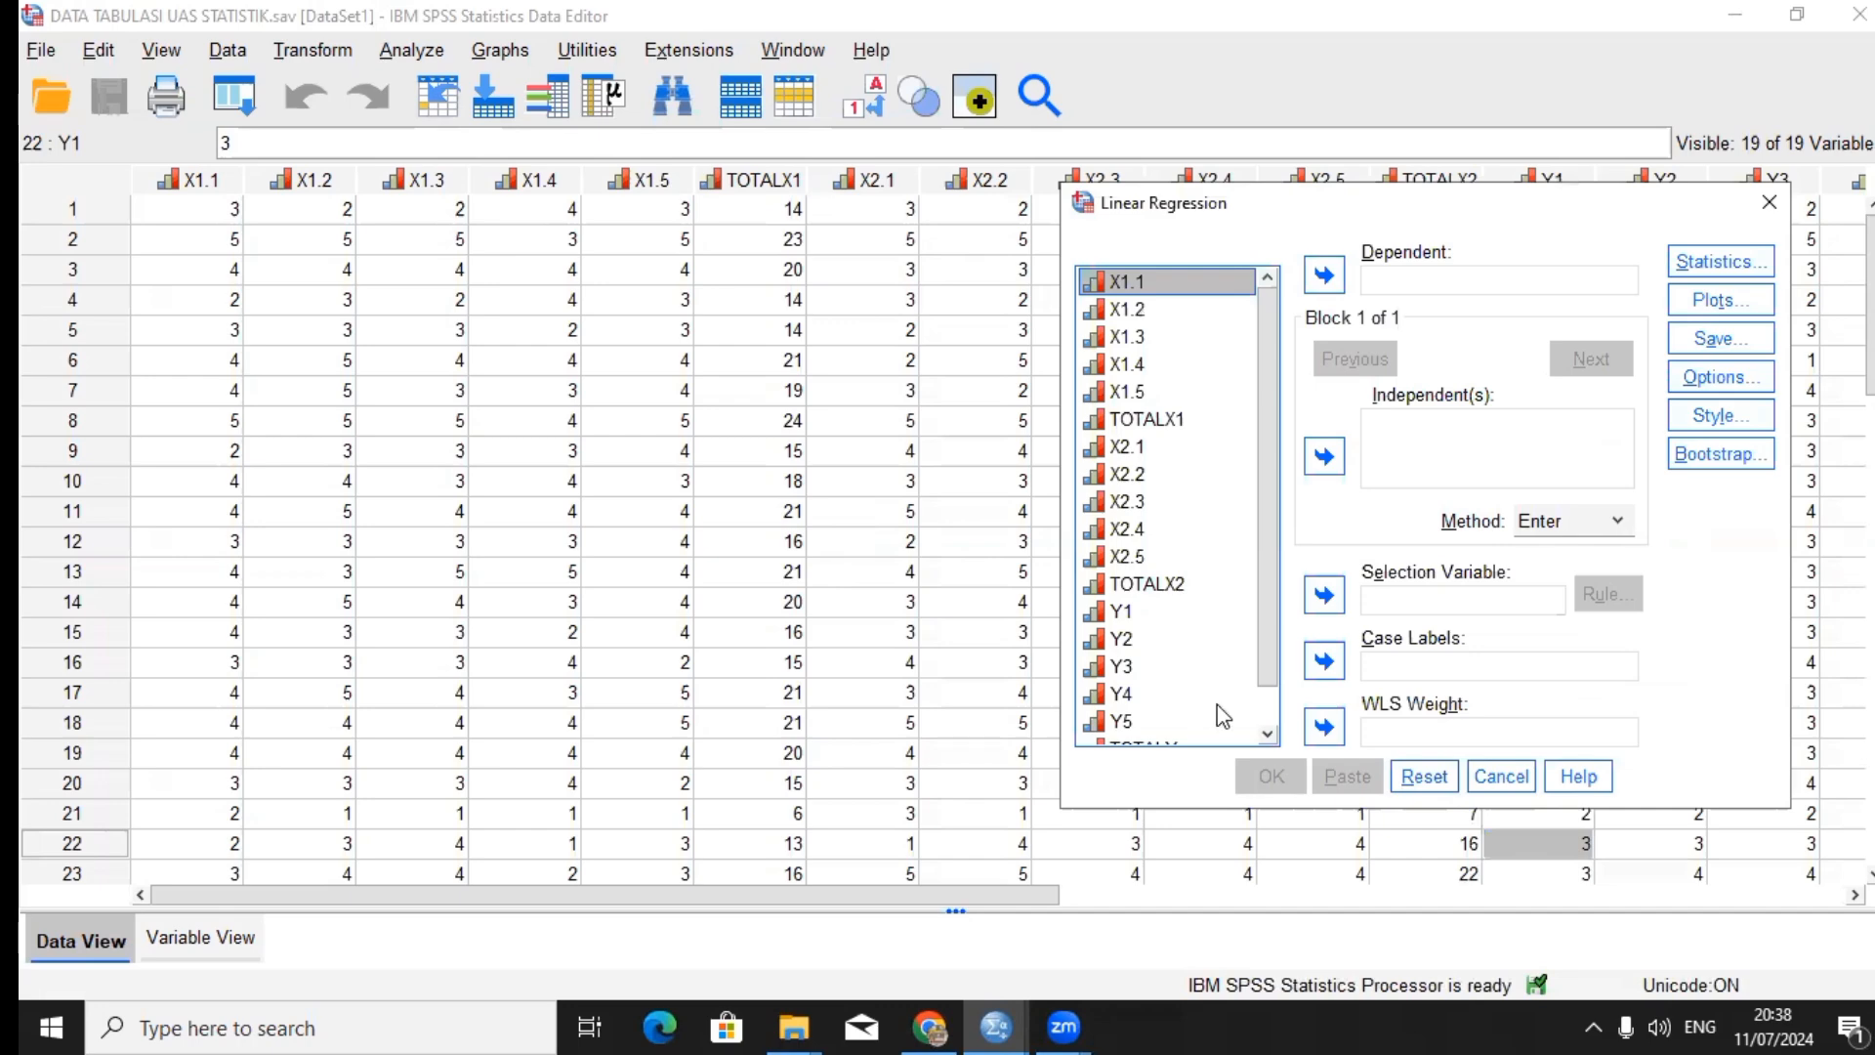
{"action": "left_click", "coordinate": [1268, 734]}
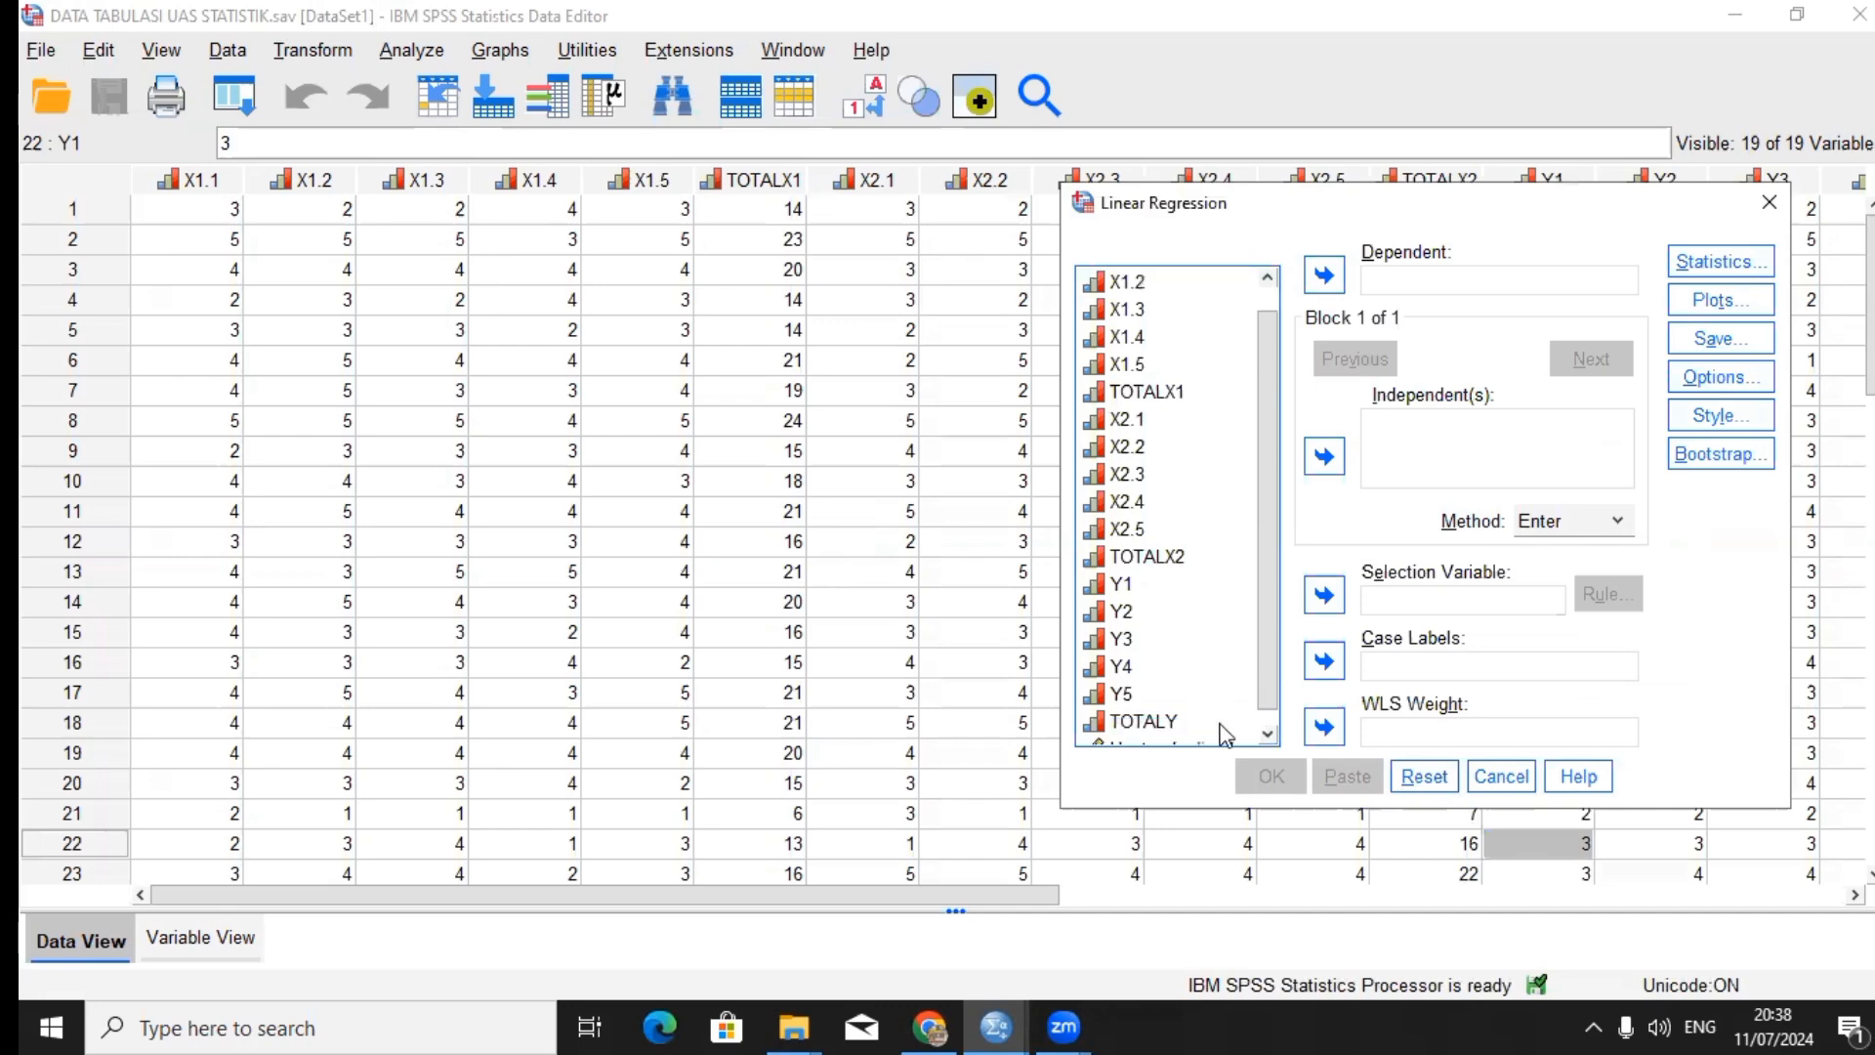
{"action": "left_click", "coordinate": [1226, 731]}
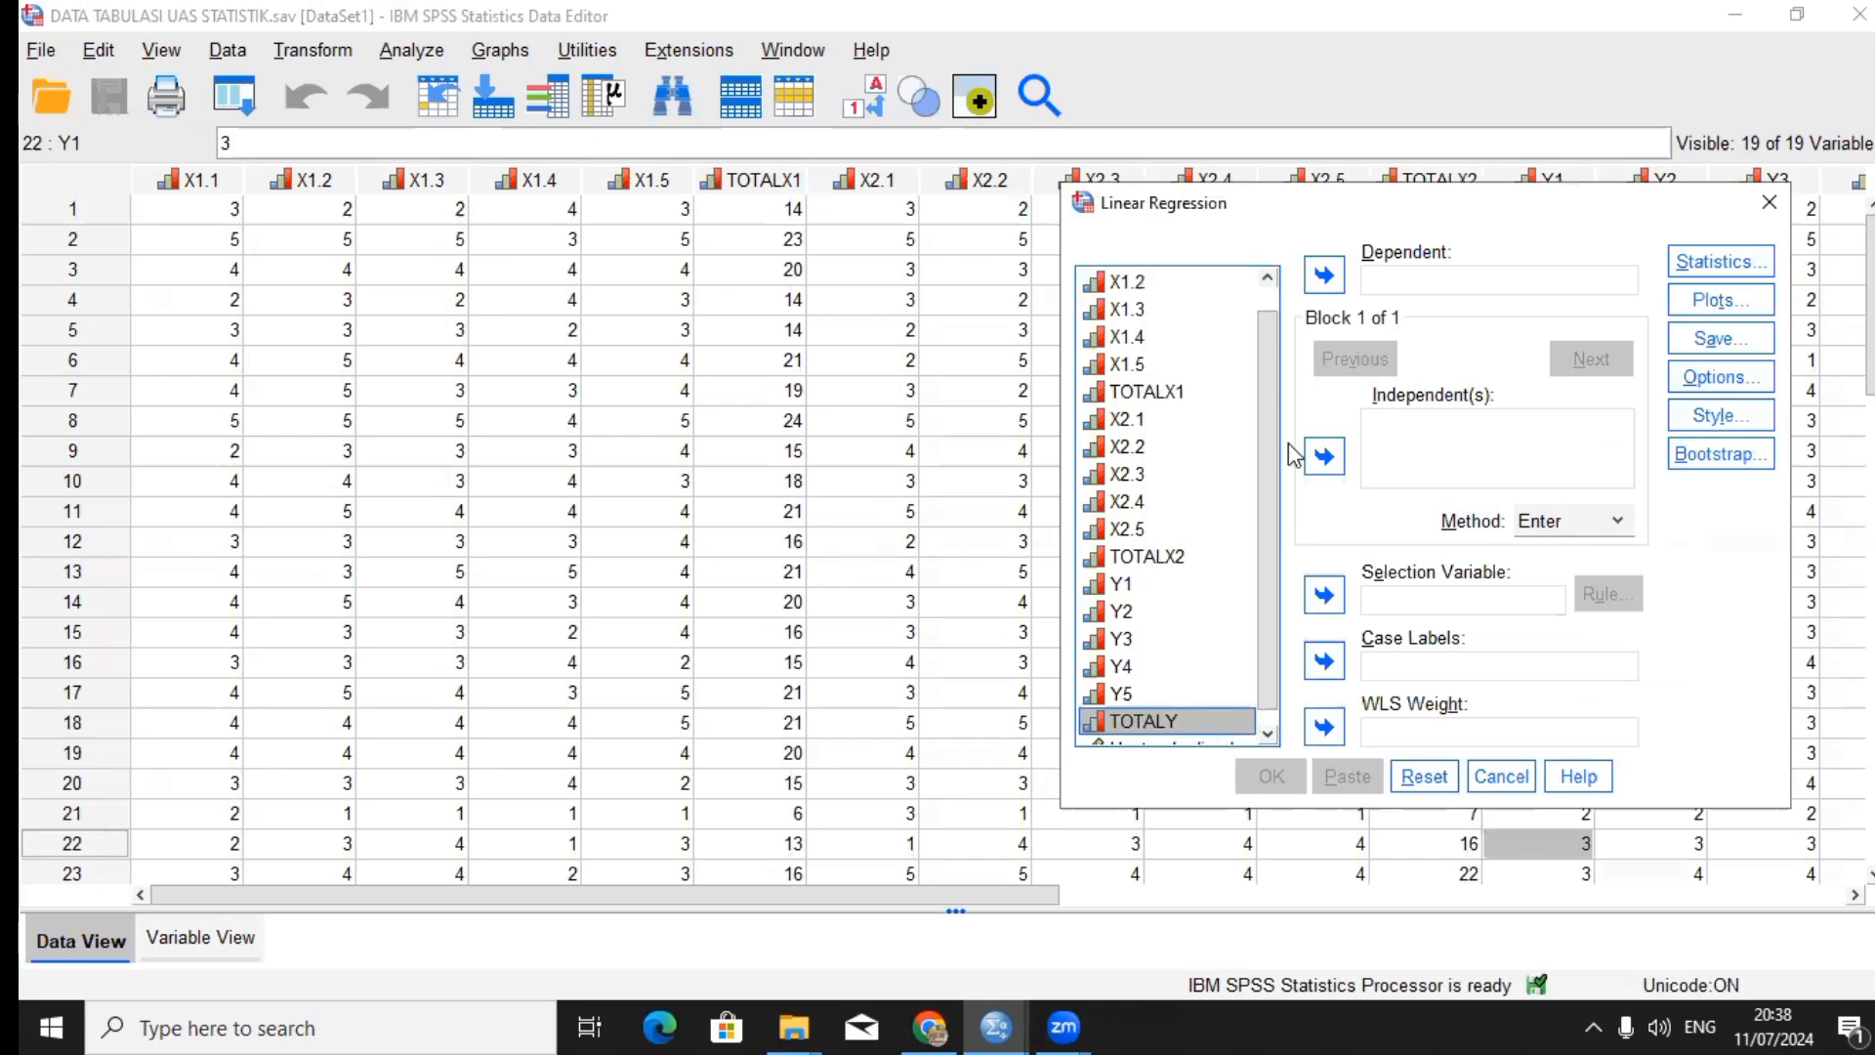
{"action": "left_click", "coordinate": [1326, 275]}
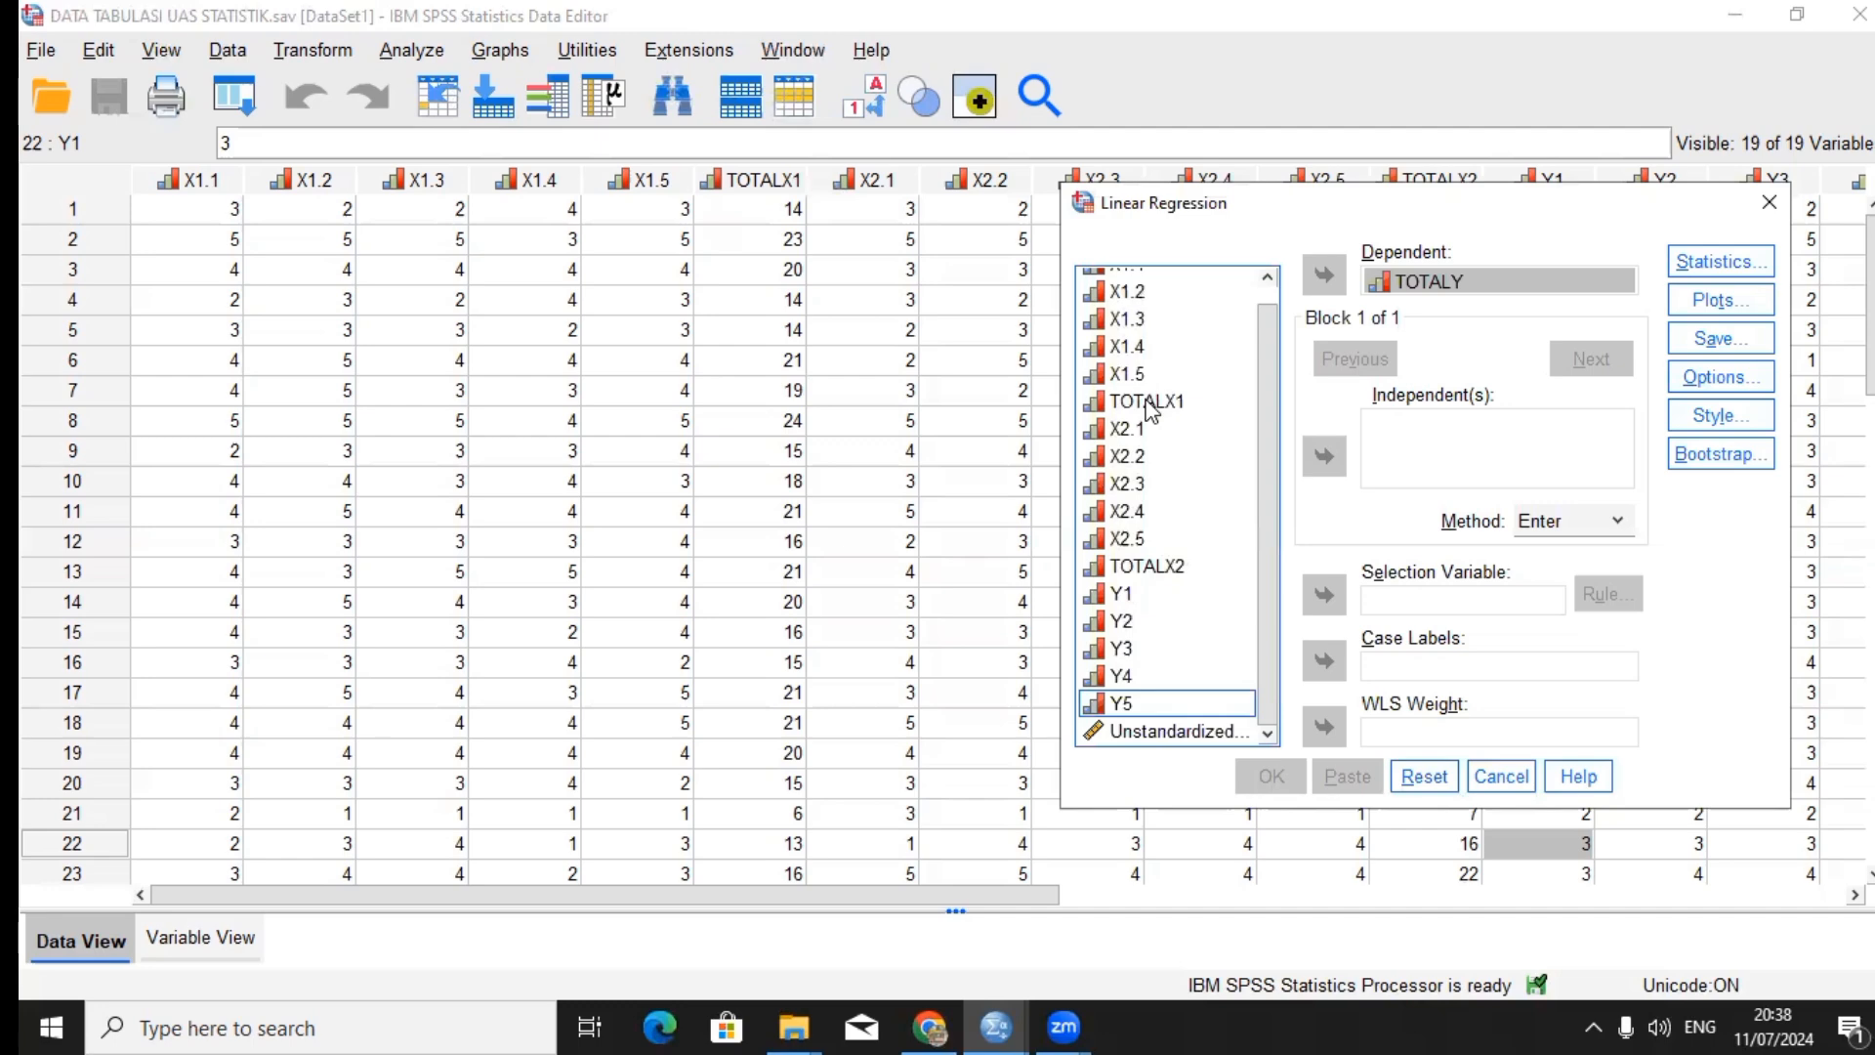
Step: Add TOTALX1 and TOTALX2 as independent variables, run the regression, and bring up its results in the output document
{"action": "left_click", "coordinate": [1148, 401]}
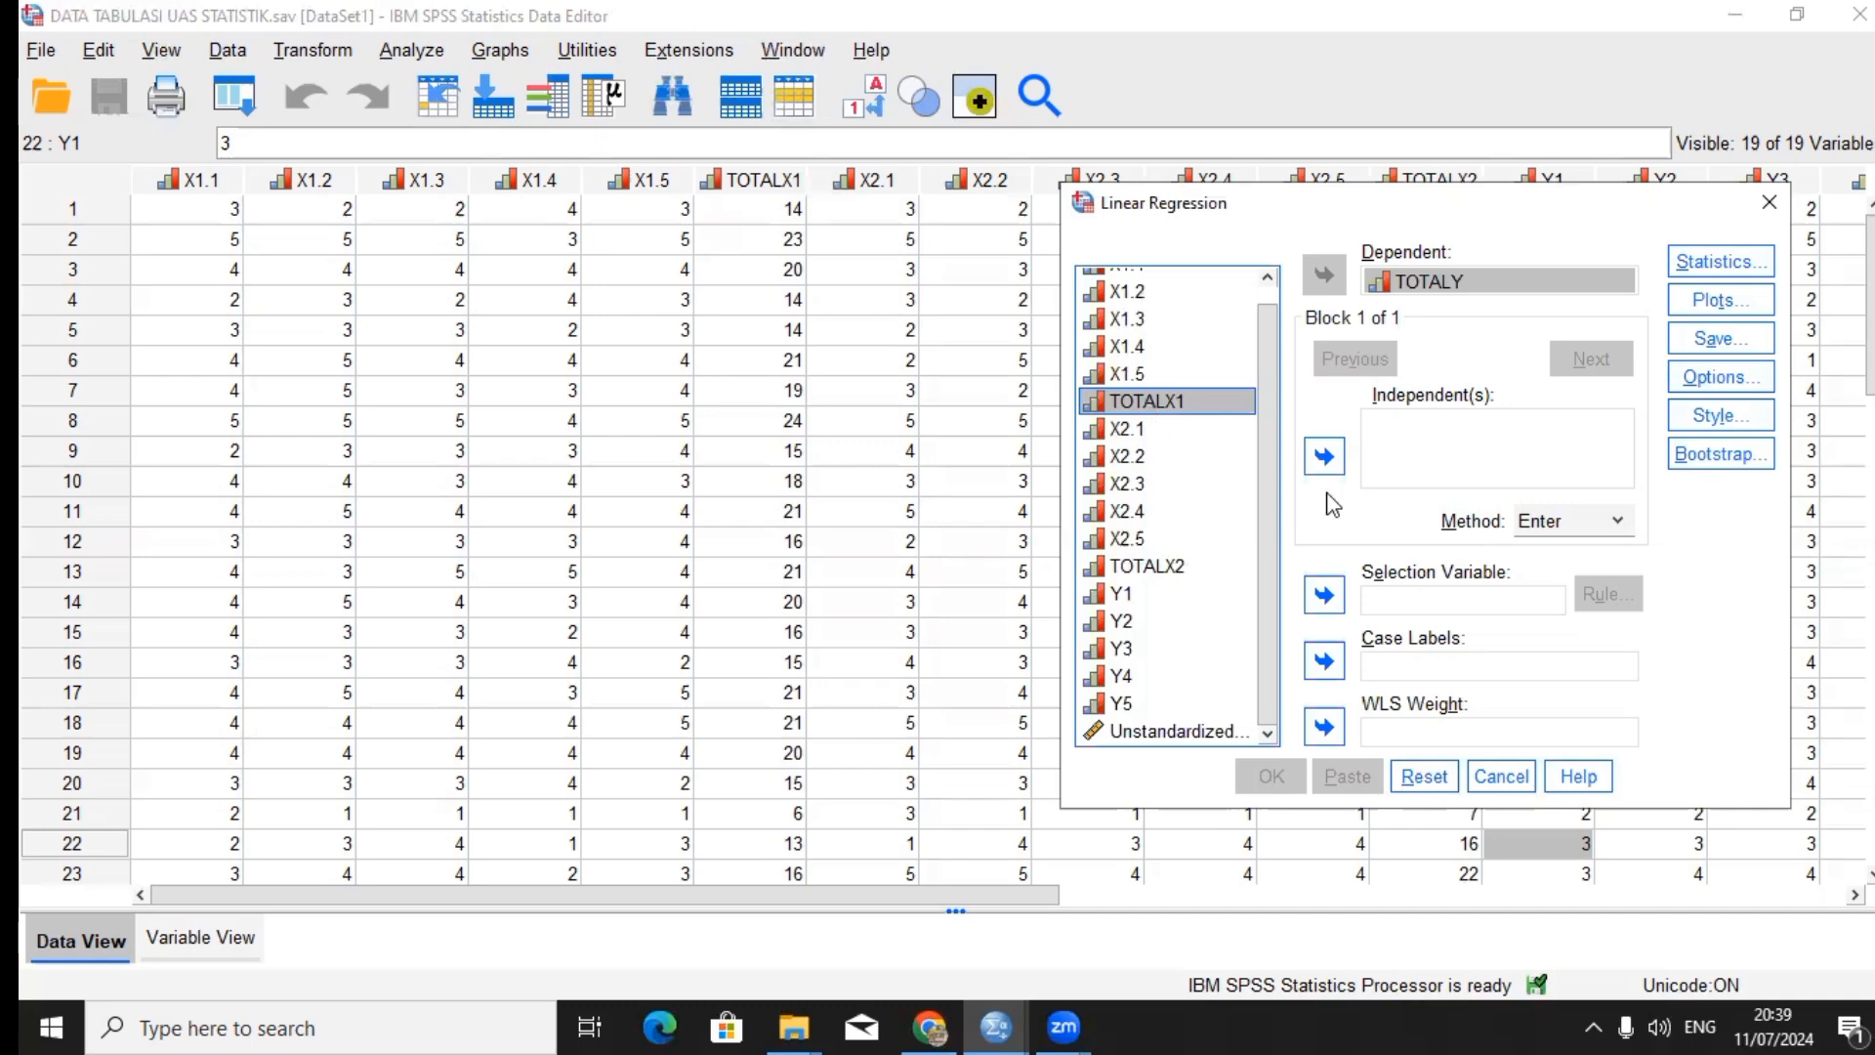
{"action": "left_click", "coordinate": [1325, 459]}
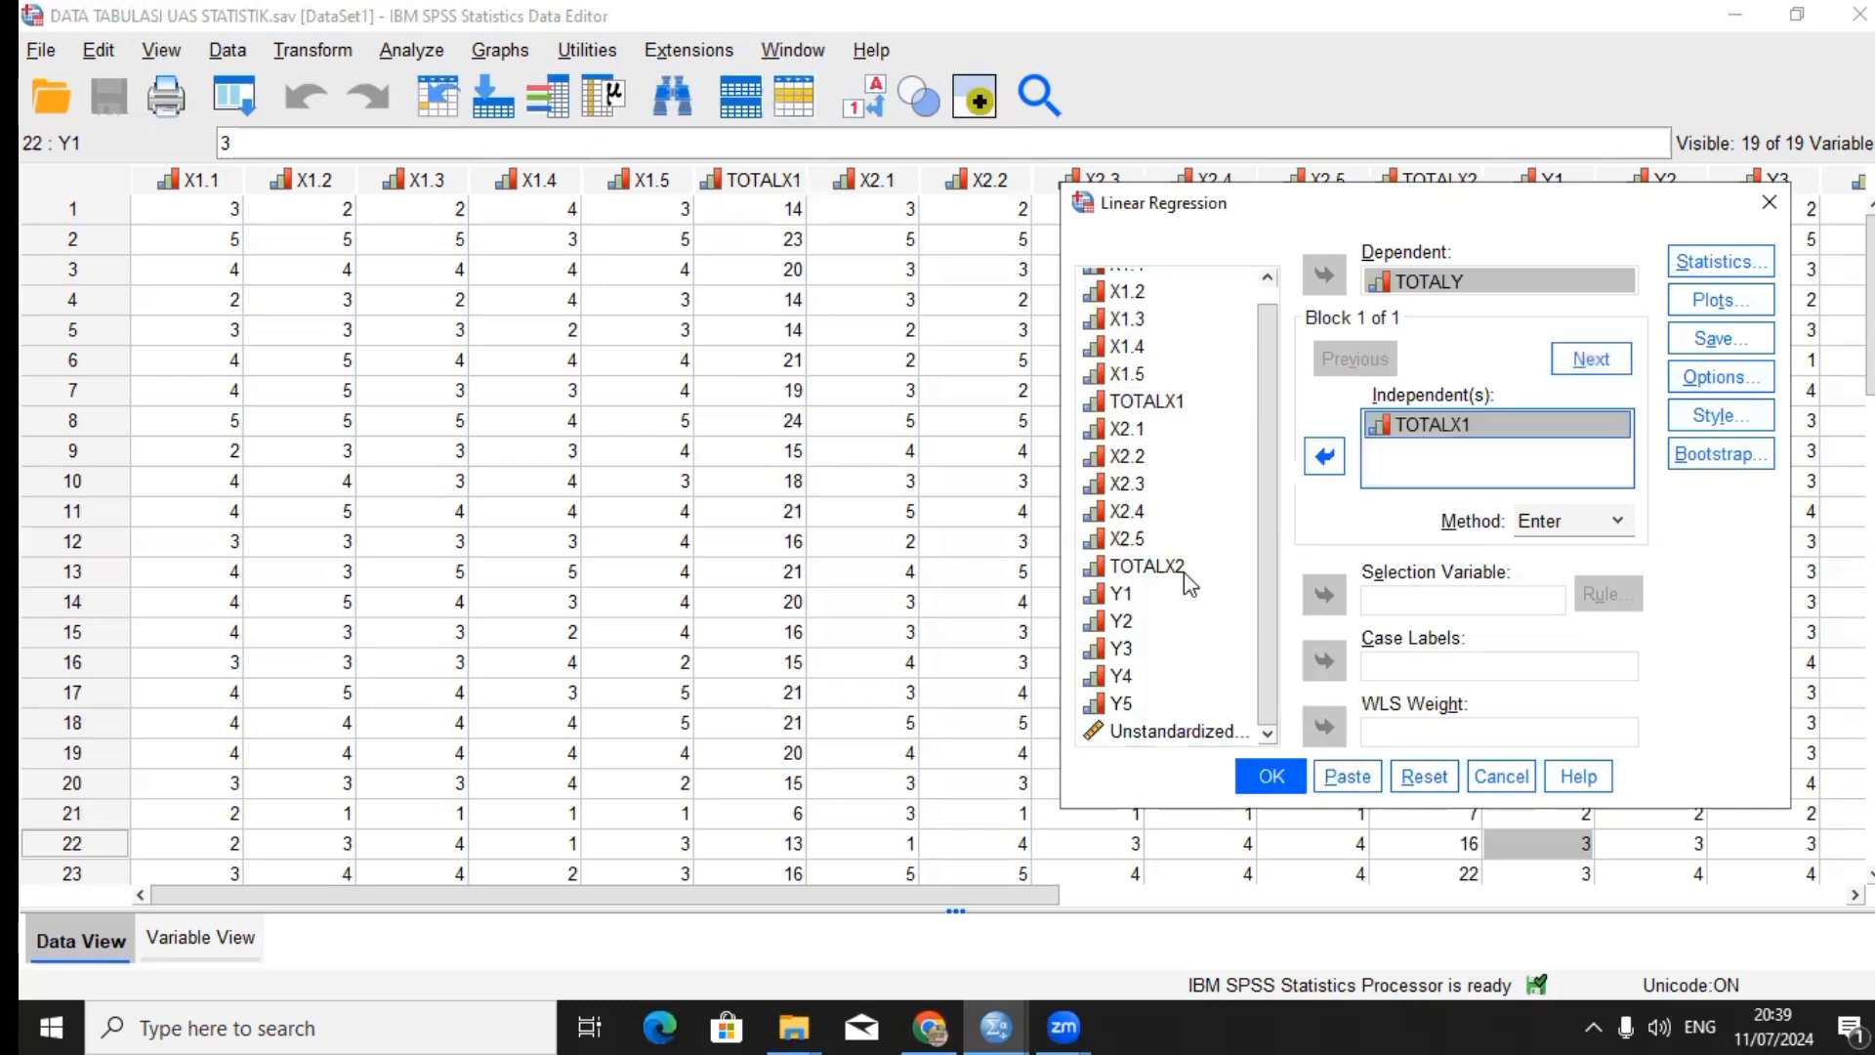
{"action": "left_click", "coordinate": [1186, 576]}
{"action": "left_click", "coordinate": [1310, 471]}
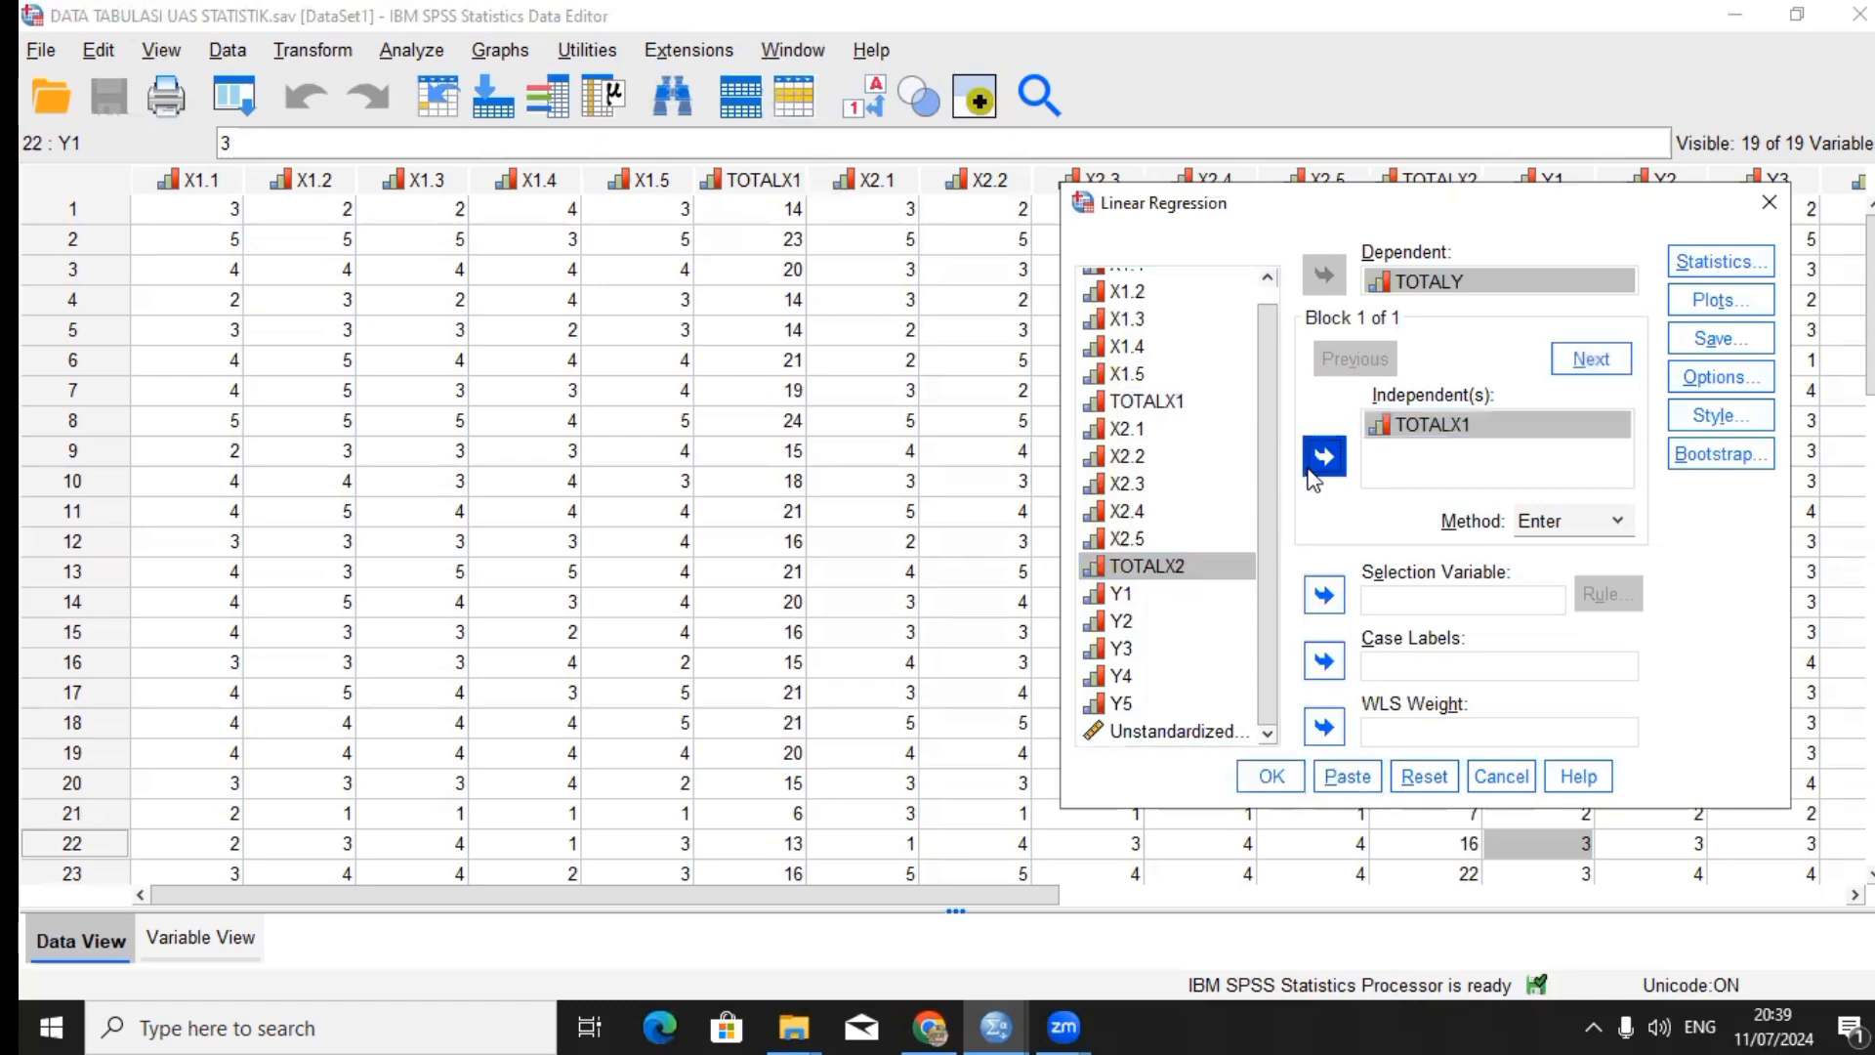
{"action": "left_click", "coordinate": [1260, 779]}
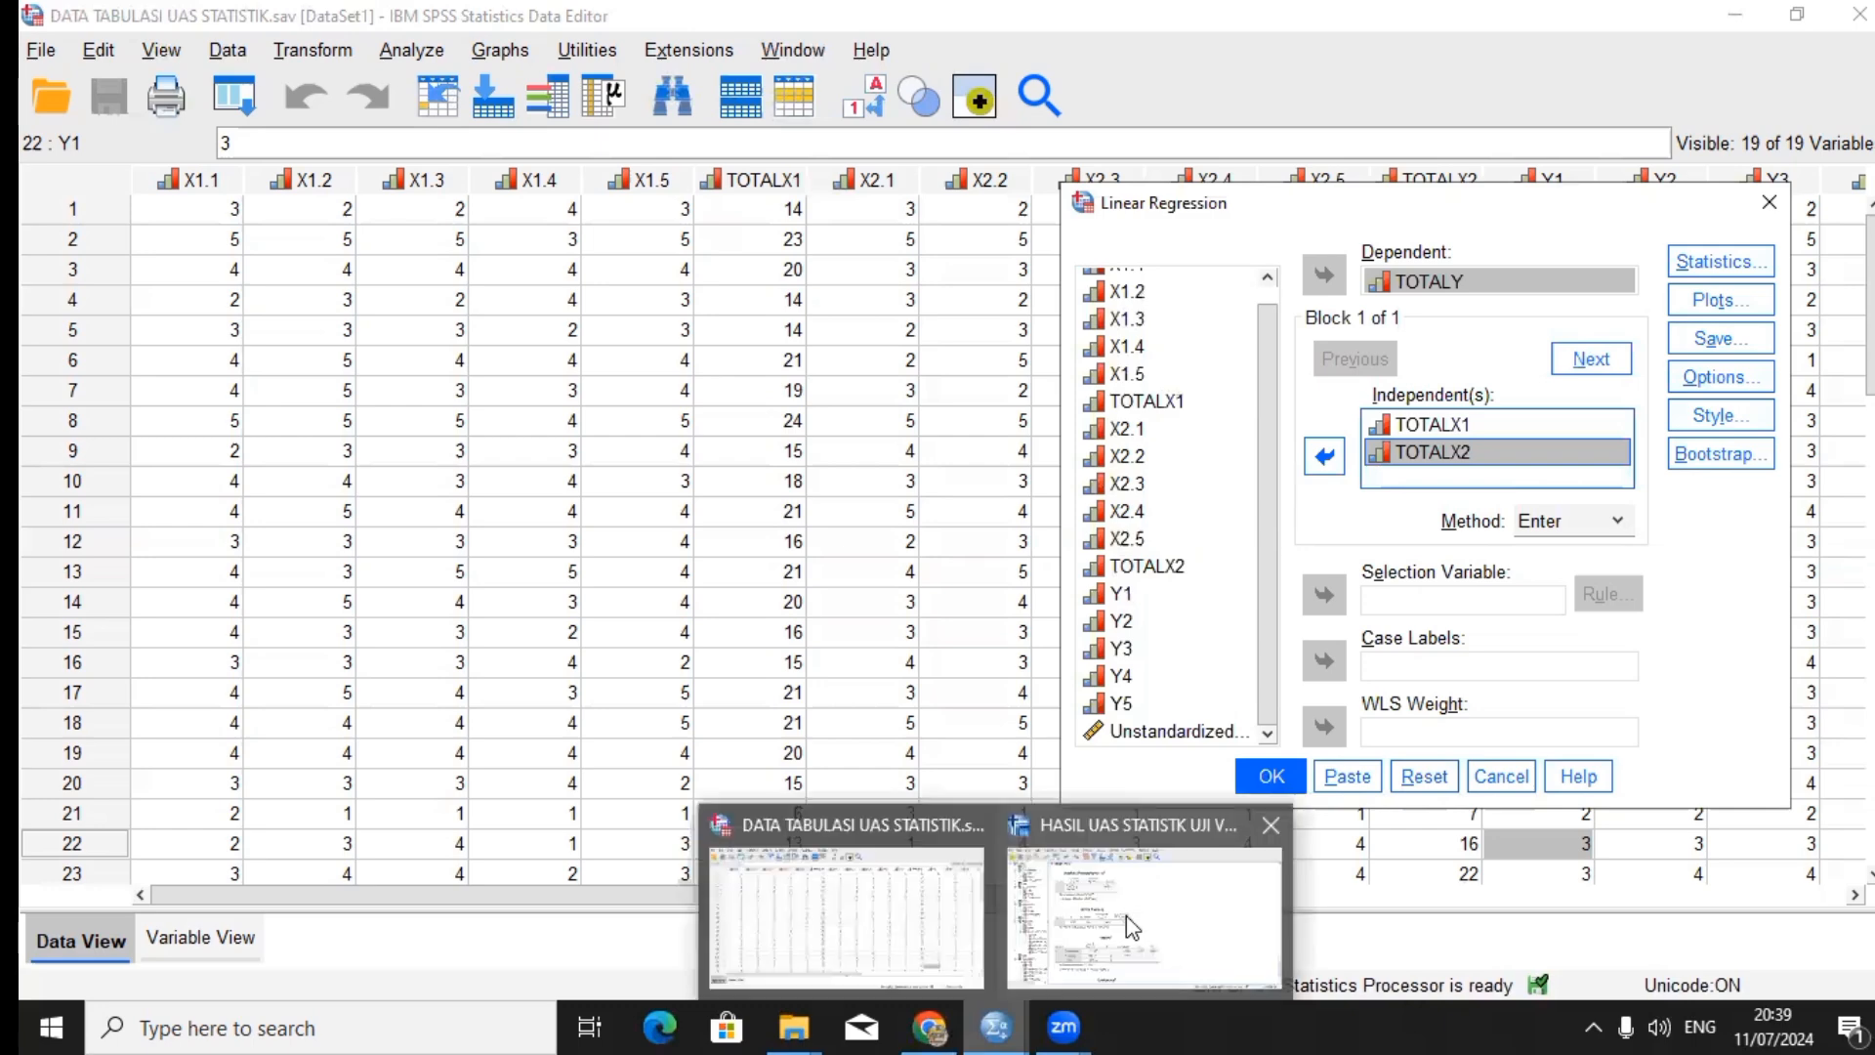
{"action": "left_click", "coordinate": [1127, 916]}
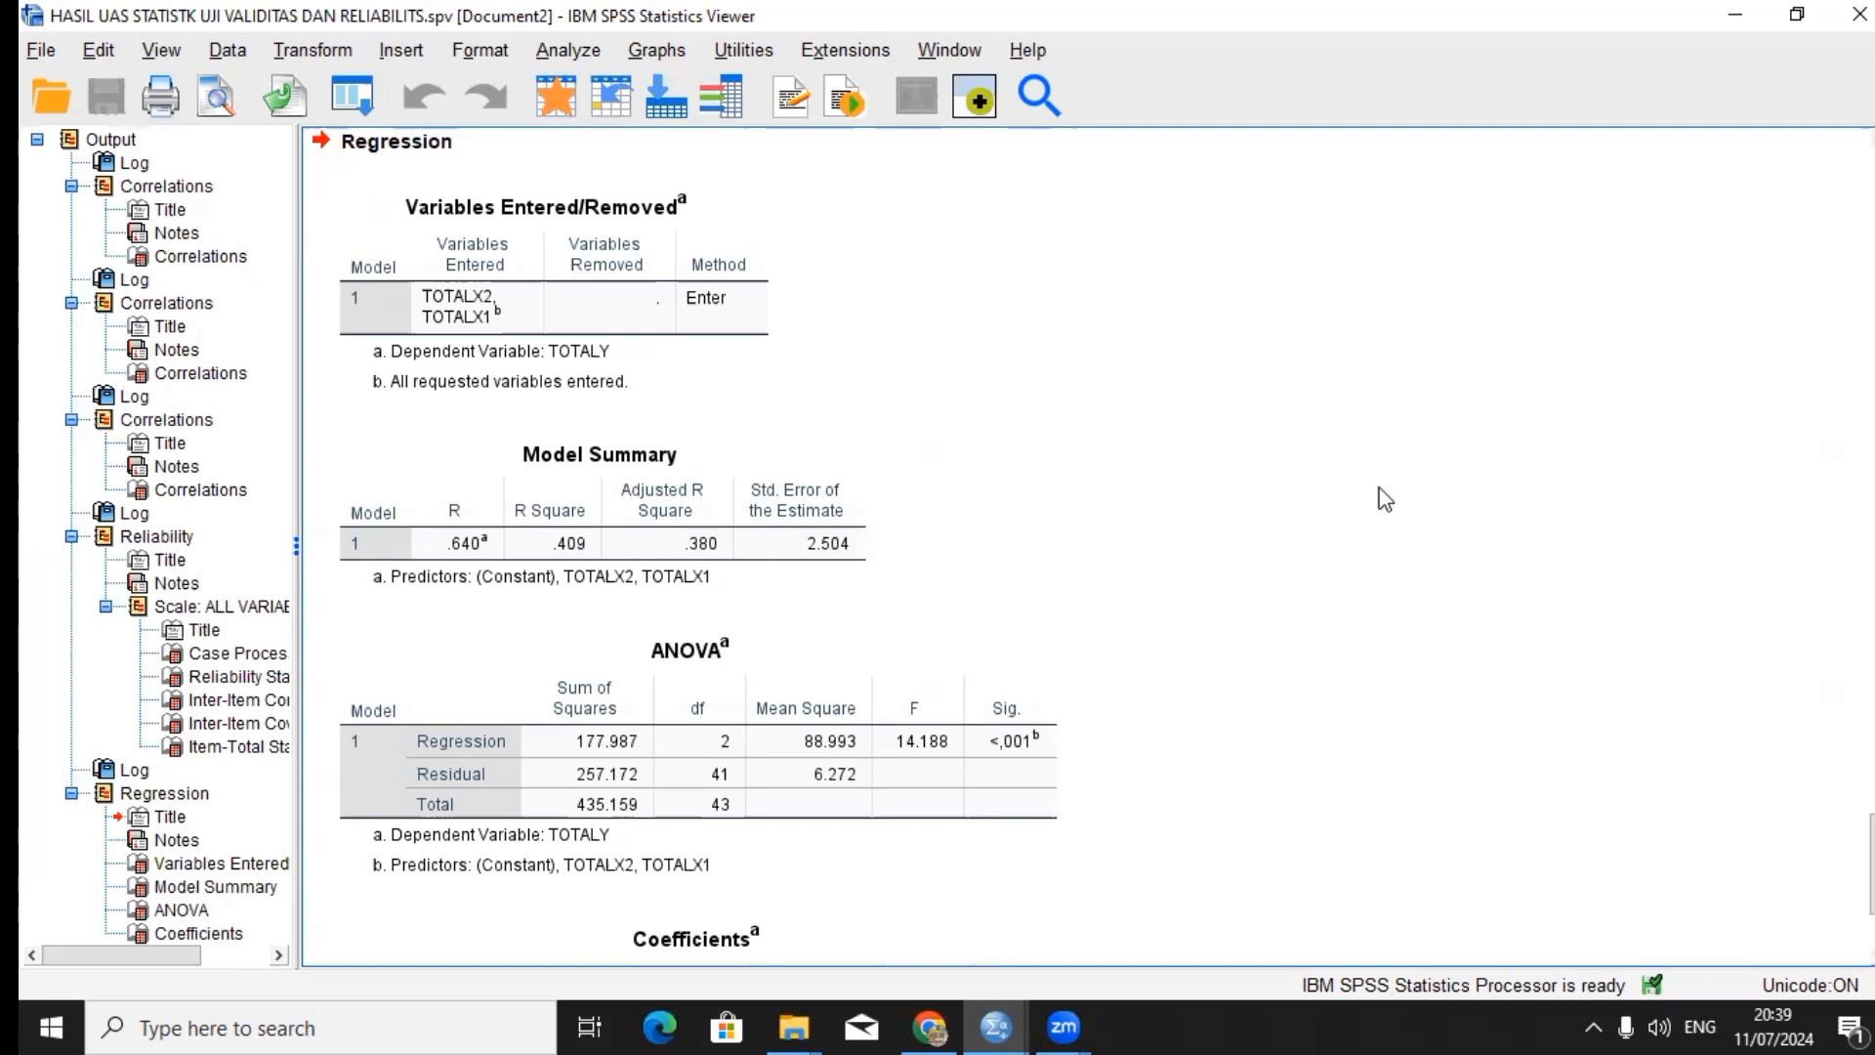
Step: Examine the R Square value in the Model Summary and the F and Sig. values in the ANOVA table
{"action": "left_click", "coordinate": [501, 566]}
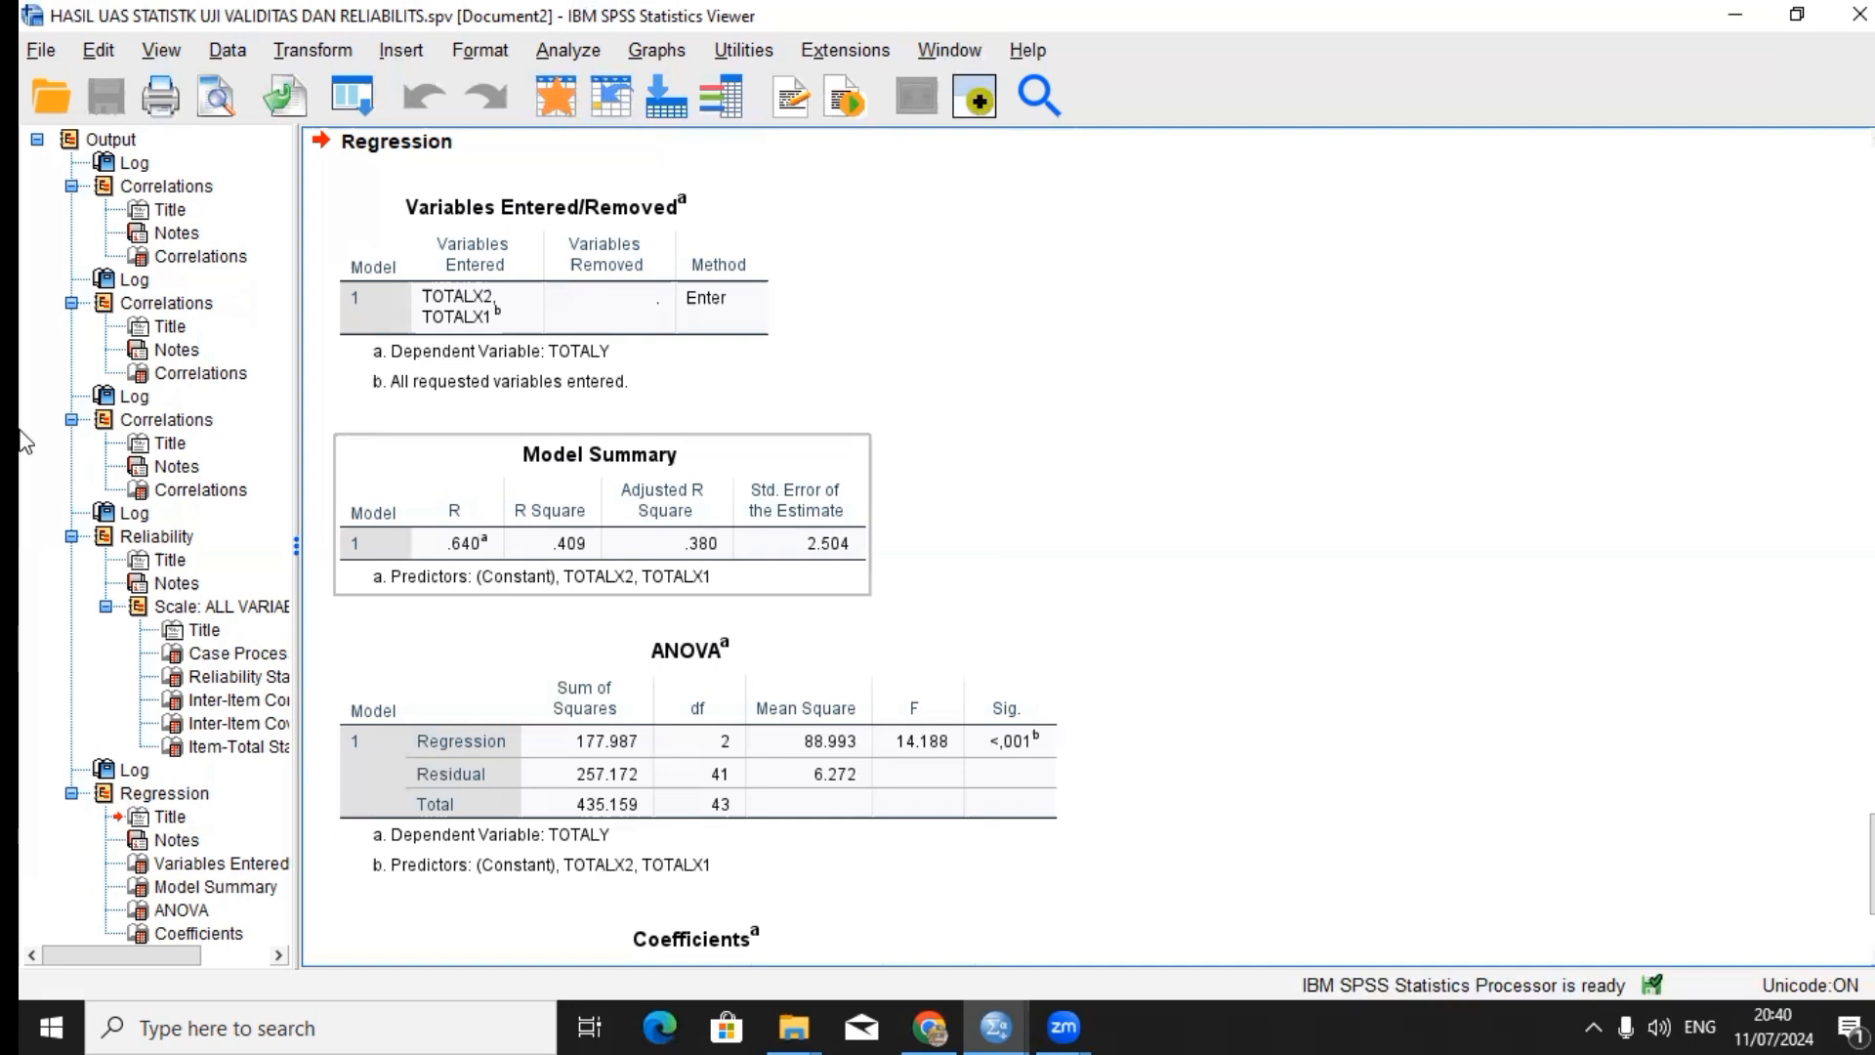
{"action": "left_click", "coordinate": [681, 683]}
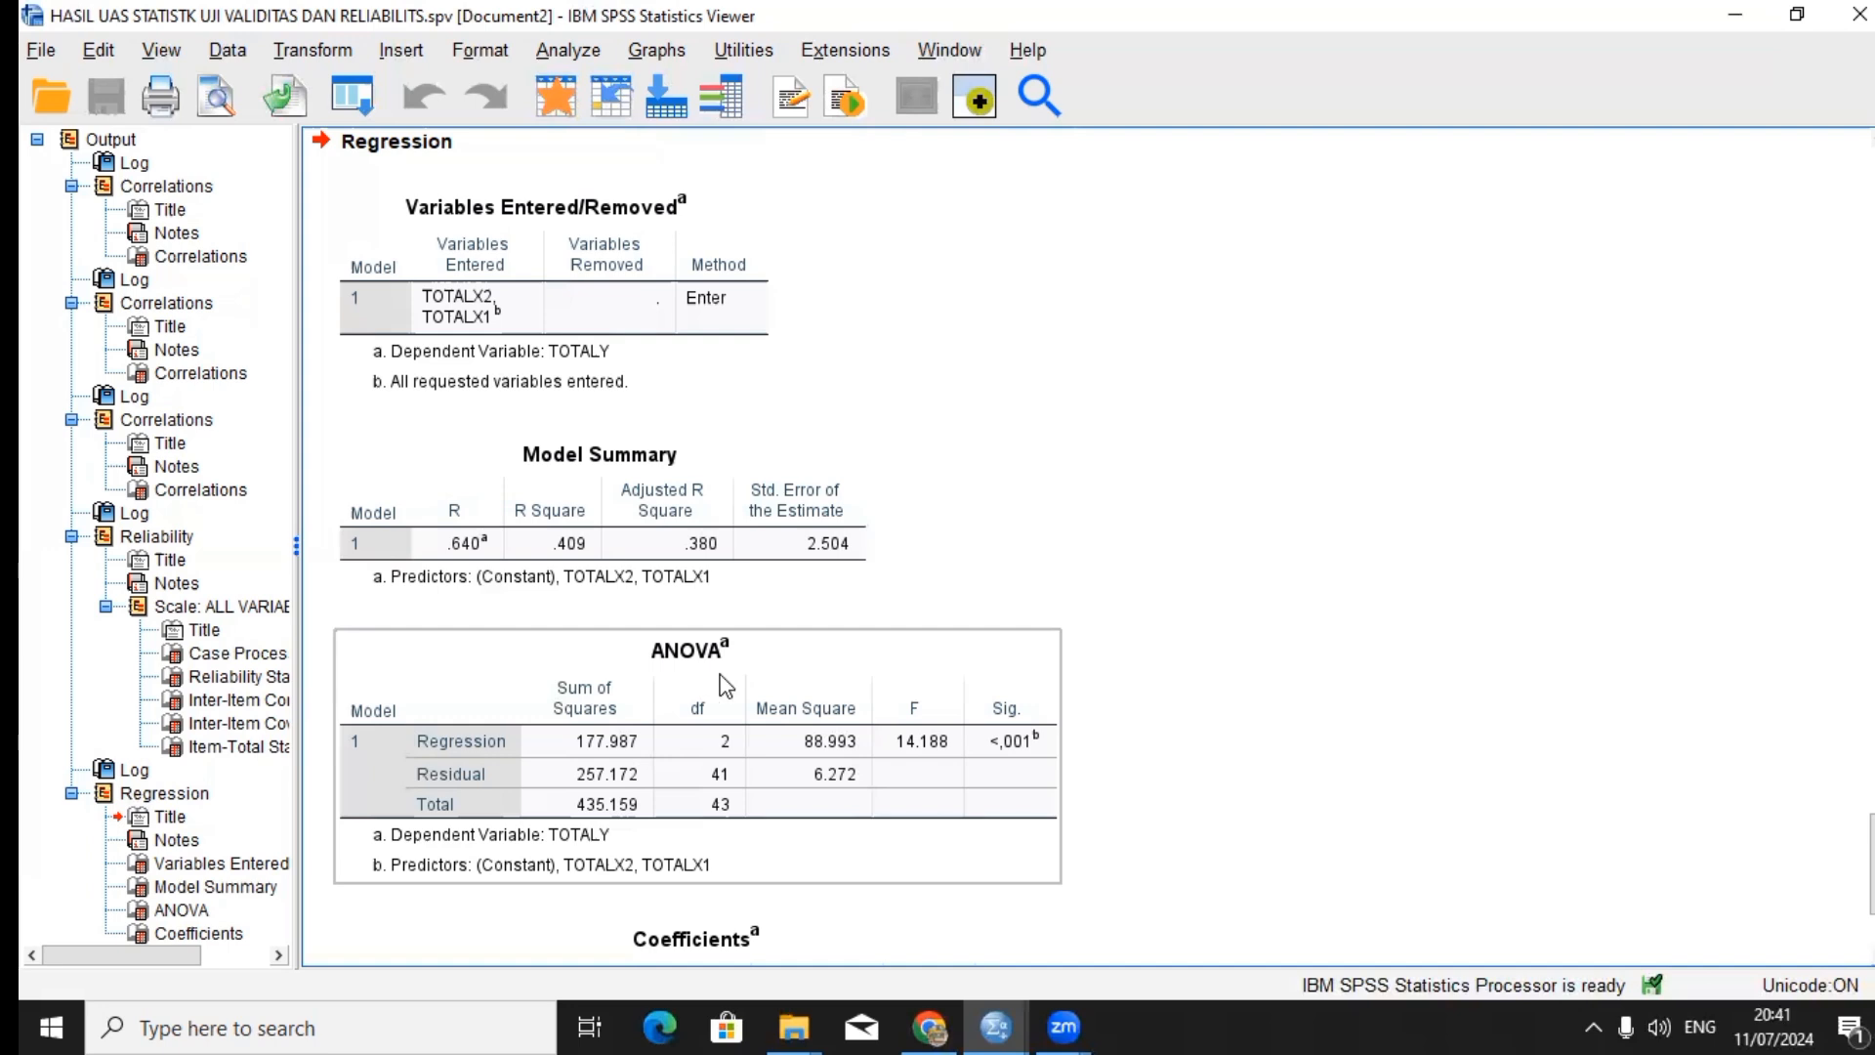
{"action": "left_click", "coordinate": [935, 768]}
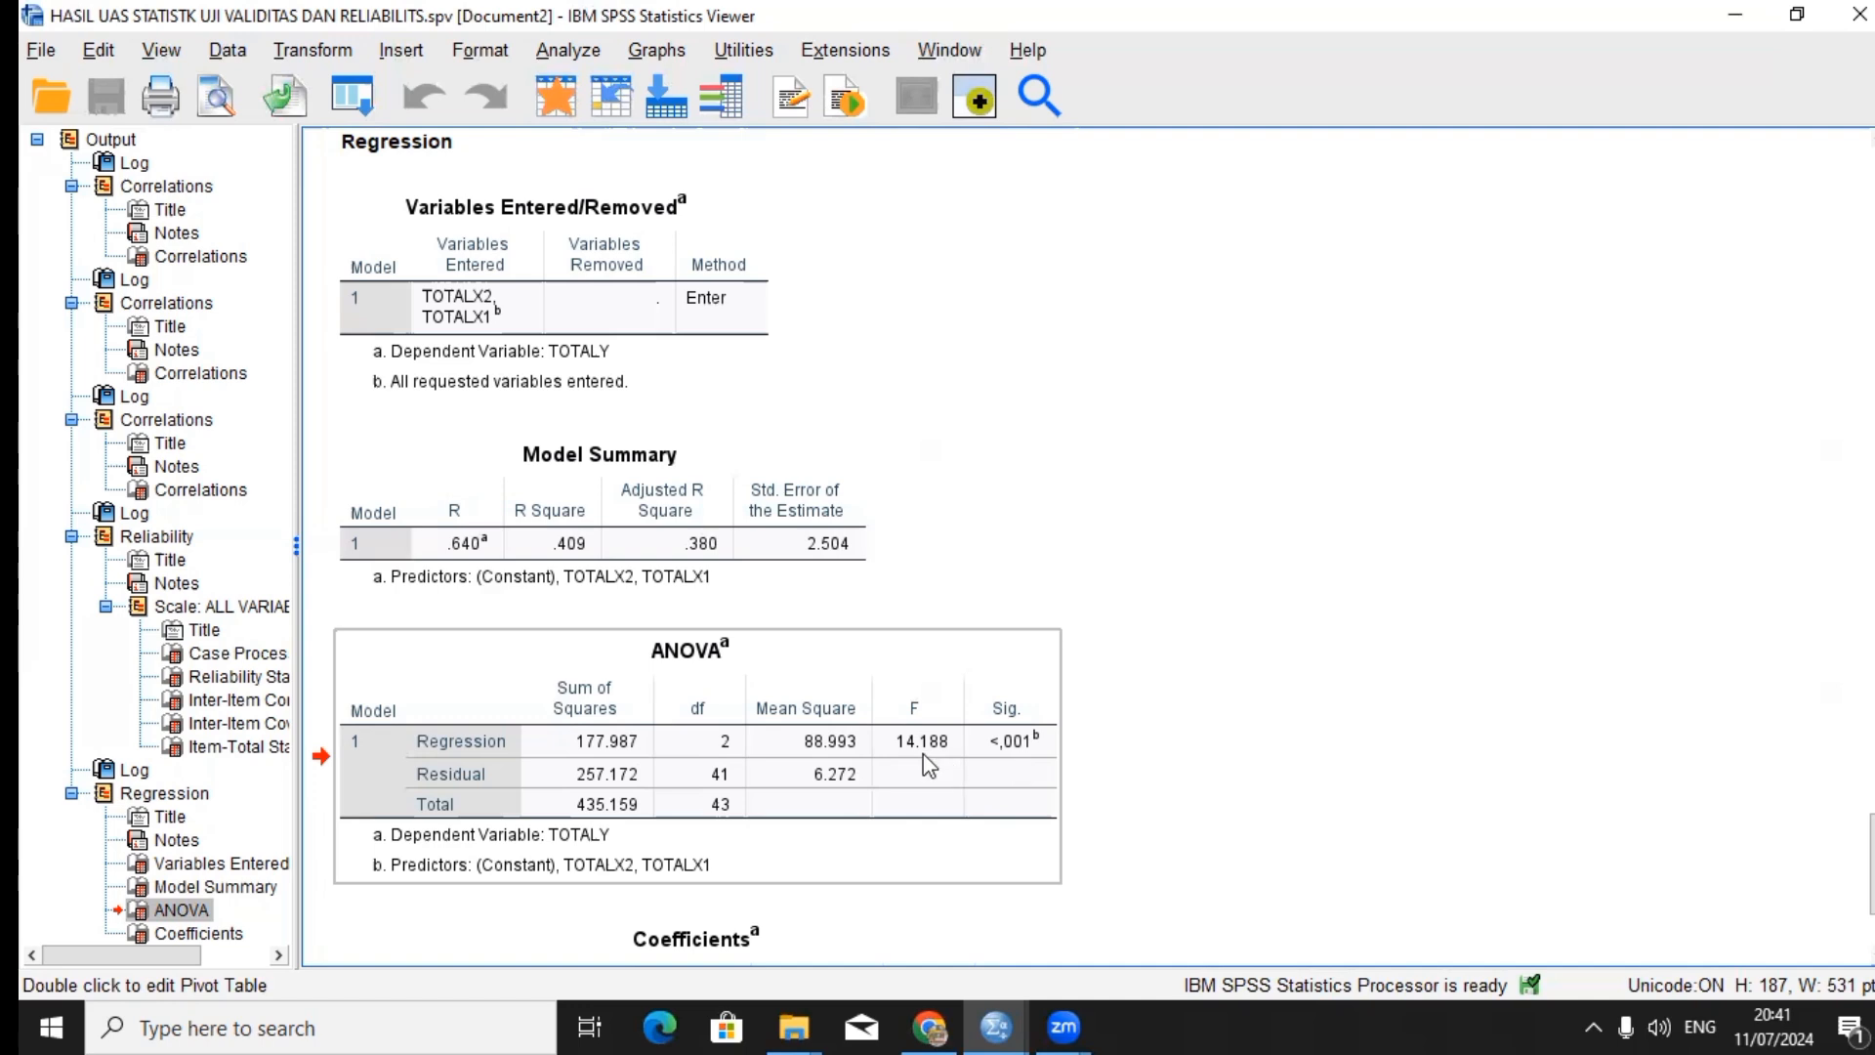
{"action": "left_click_drag", "start_coordinate": [920, 753], "coordinate": [922, 767]}
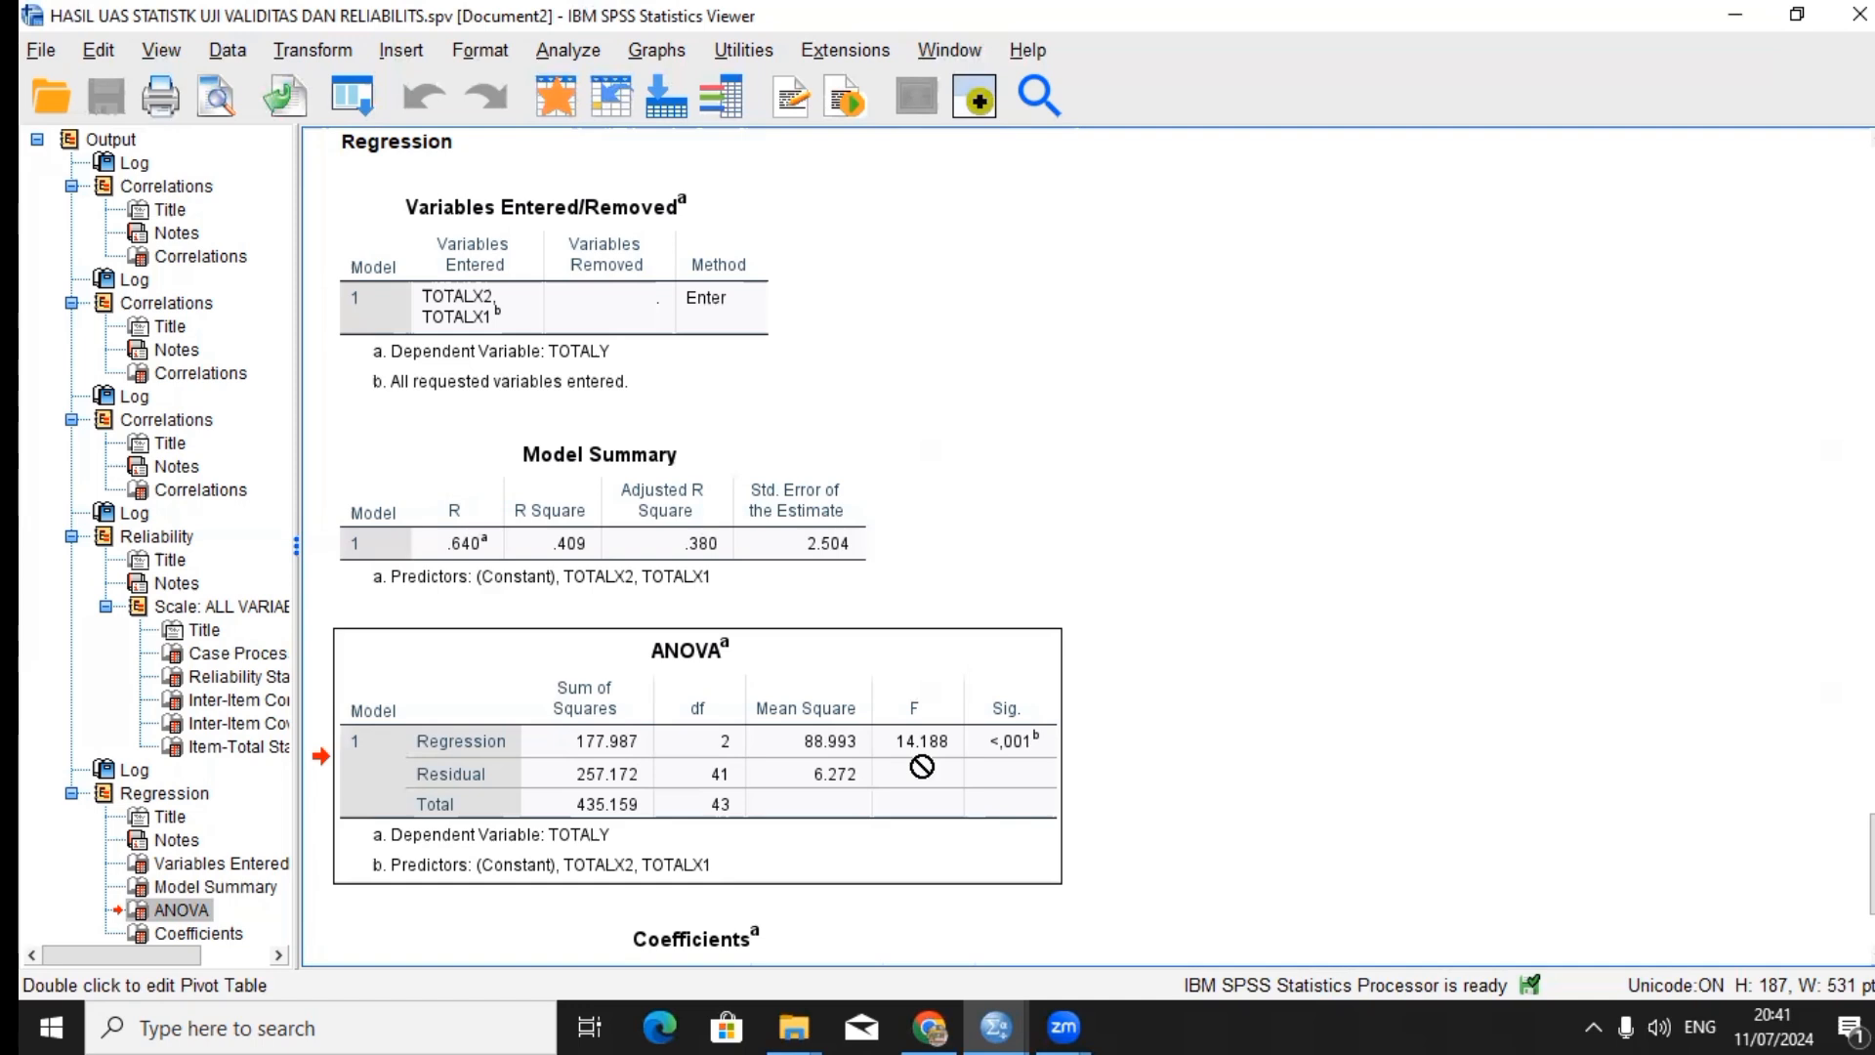
Step: Switch to Chrome and look up the critical F value in the already open tabel-f-0-05.pdf
{"action": "left_click_drag", "start_coordinate": [922, 767], "coordinate": [933, 1025]}
{"action": "left_click_drag", "start_coordinate": [957, 892], "coordinate": [882, 182]}
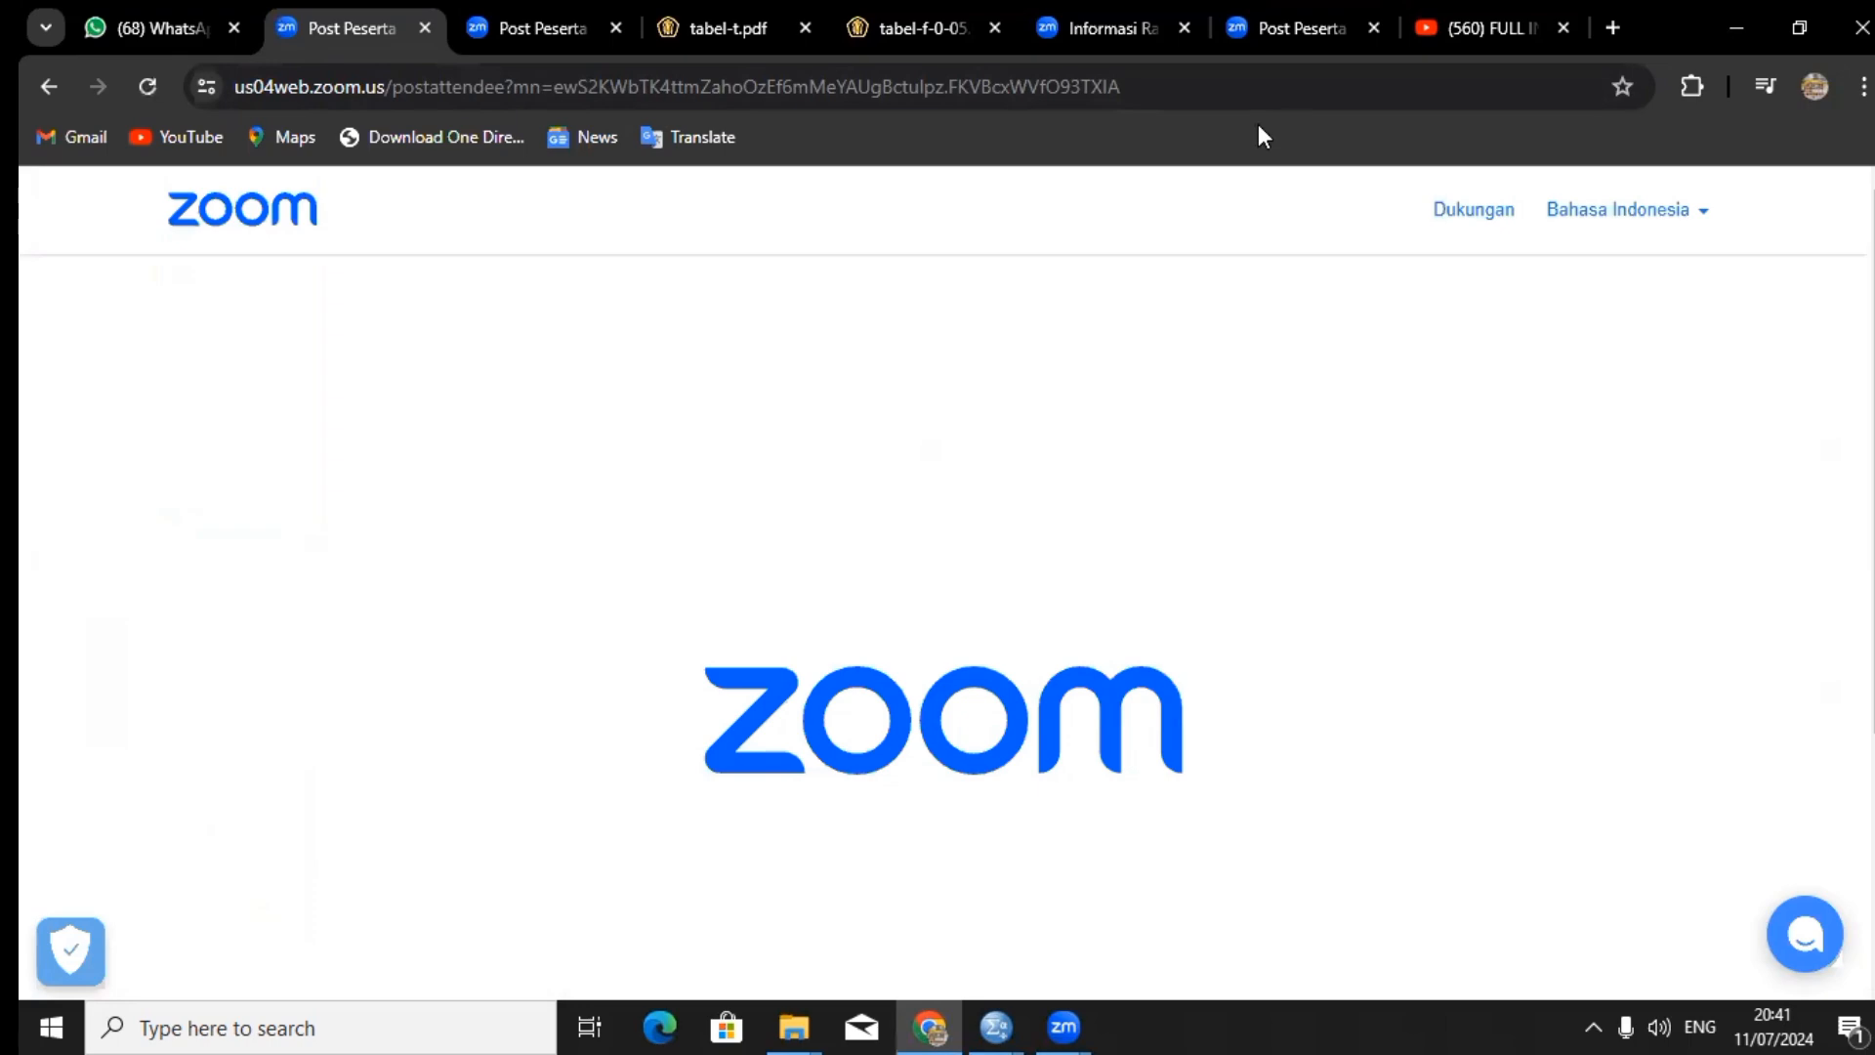
{"action": "left_click", "coordinate": [994, 43]}
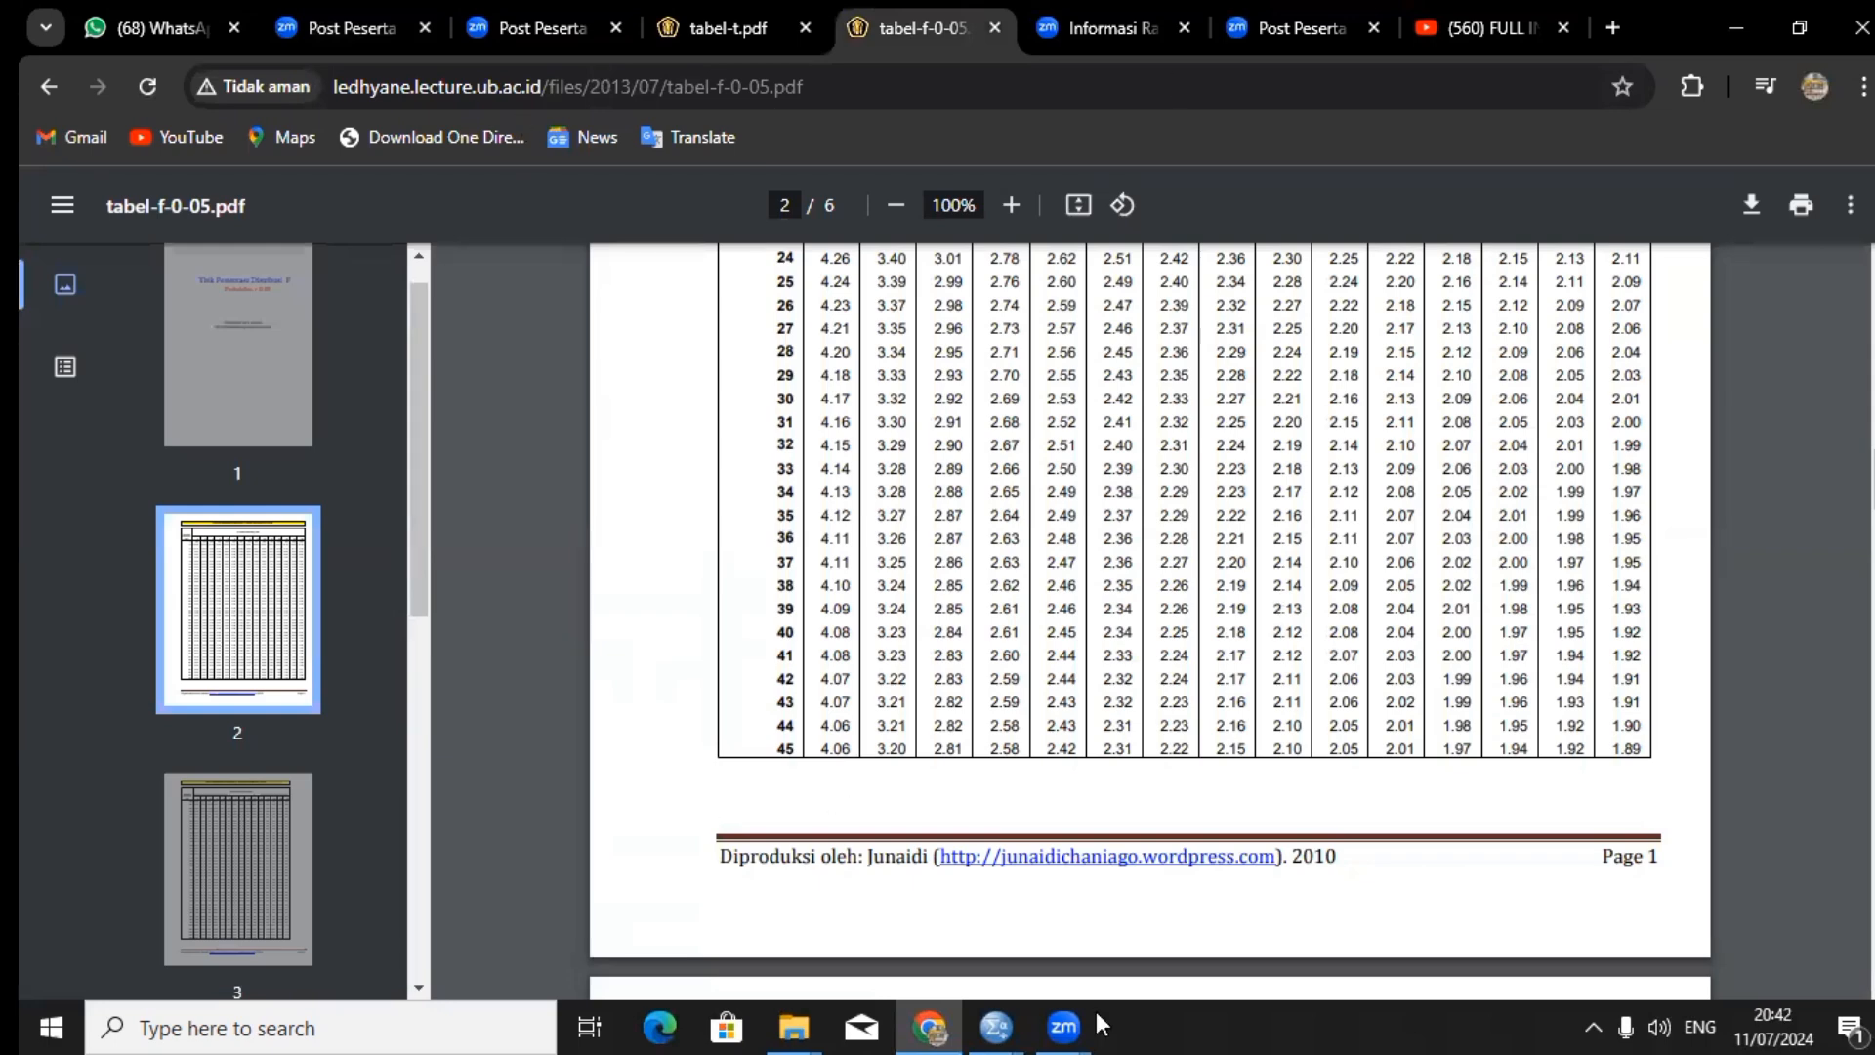
Step: Return to the SPSS regression output and examine the t and Sig. values of the predictors in the Coefficients table
{"action": "left_click", "coordinate": [1015, 1022]}
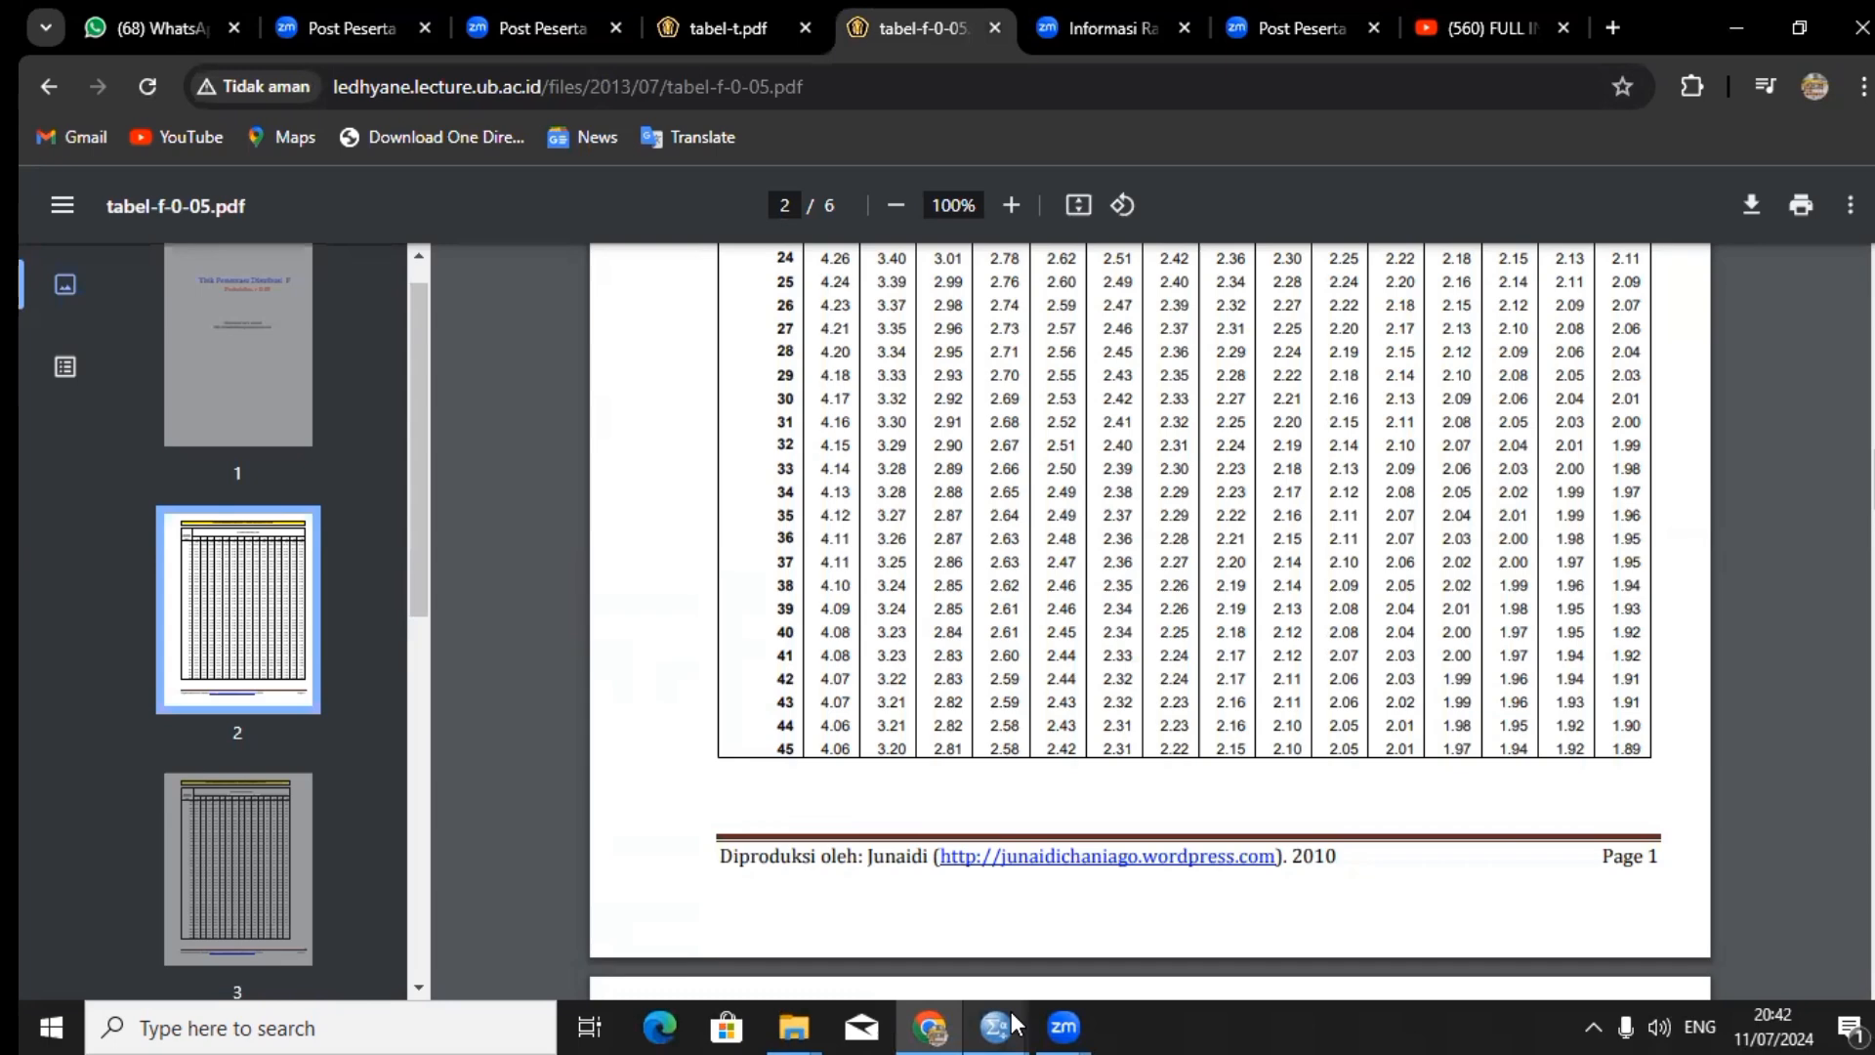
{"action": "left_click", "coordinate": [1054, 951]}
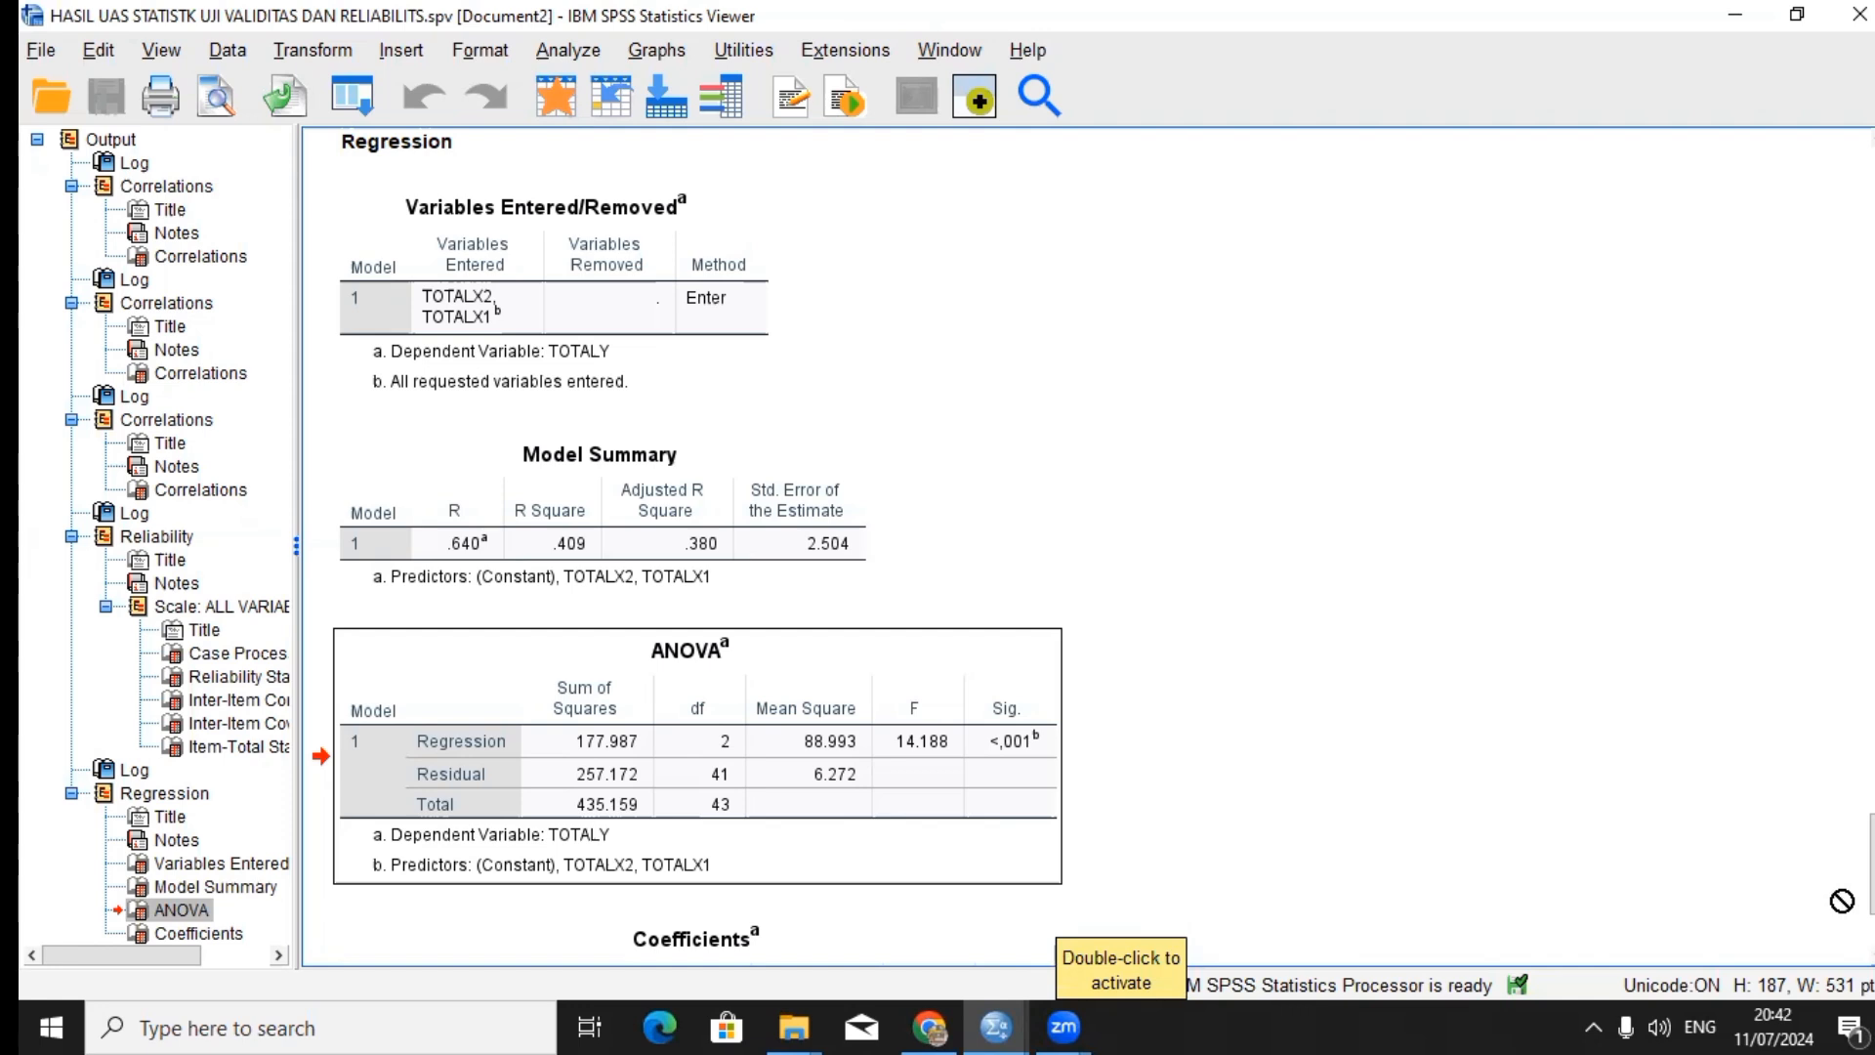
{"action": "left_click", "coordinate": [1680, 786]}
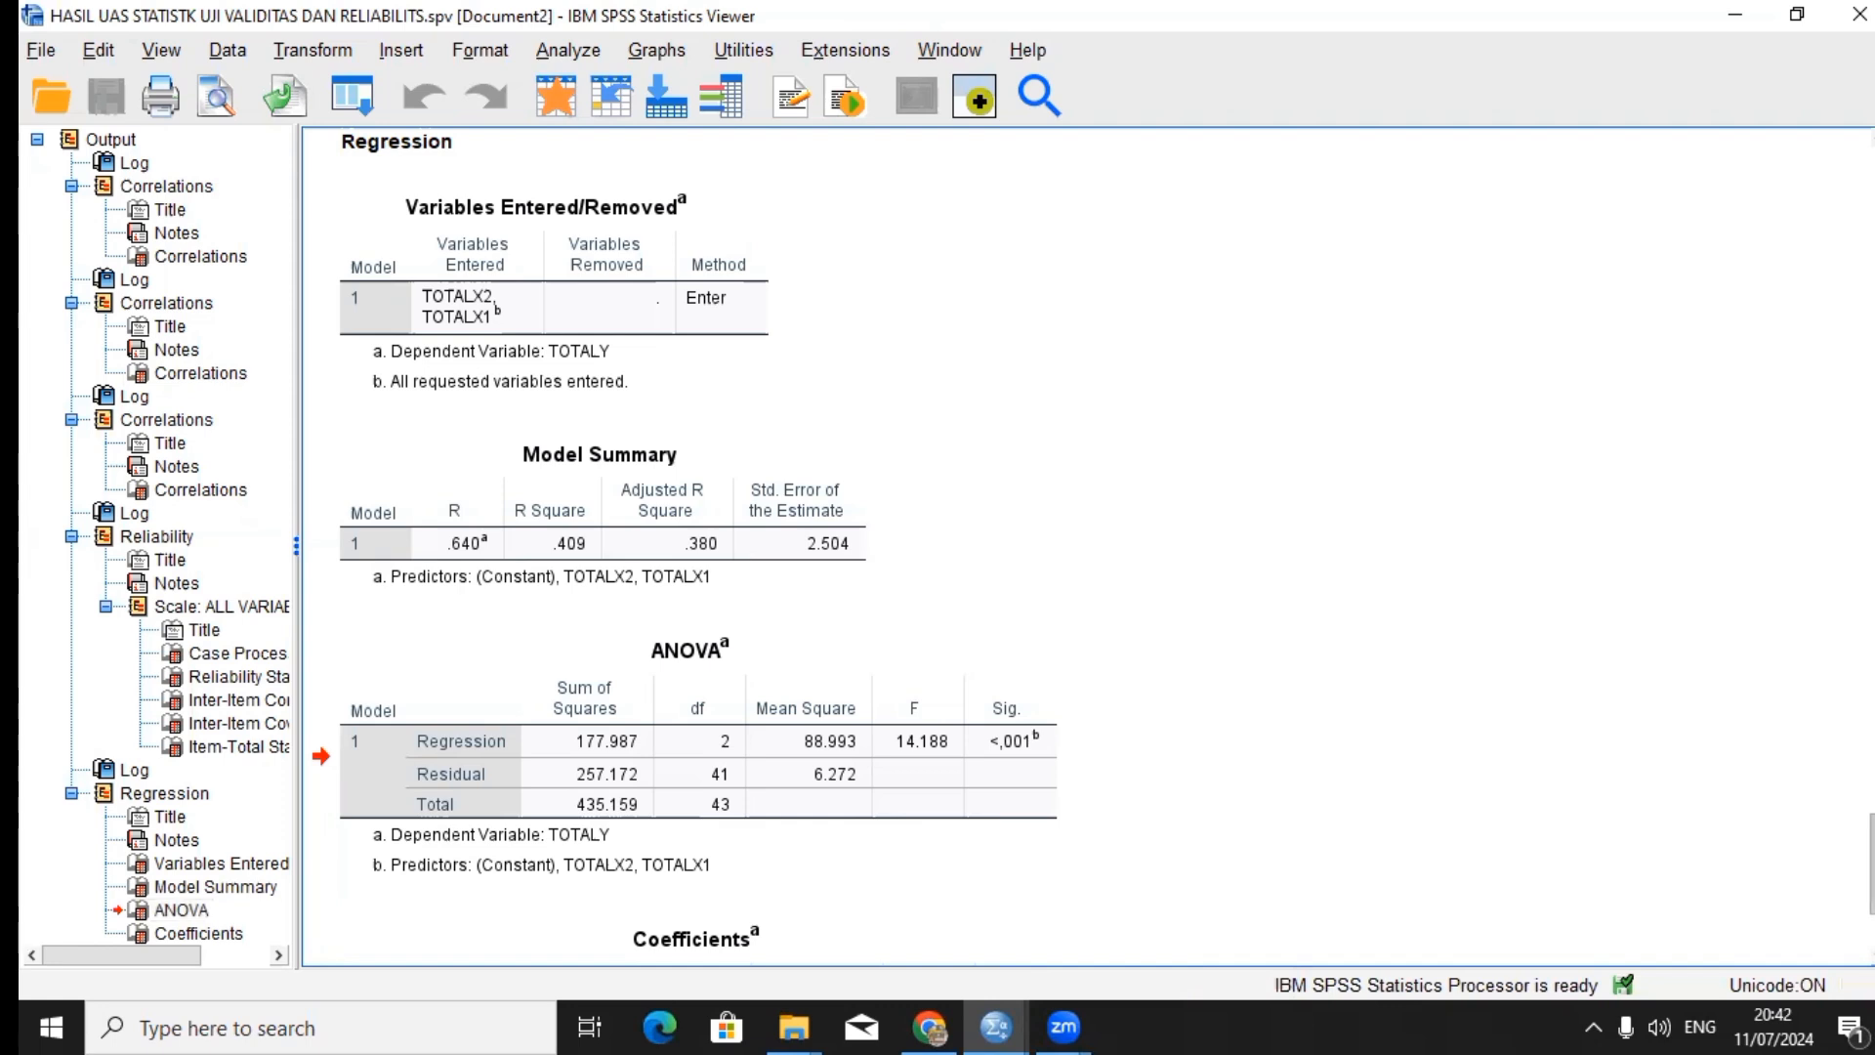
{"action": "scroll", "coordinate": [1738, 884], "scroll_direction": "down", "scroll_amount": 3}
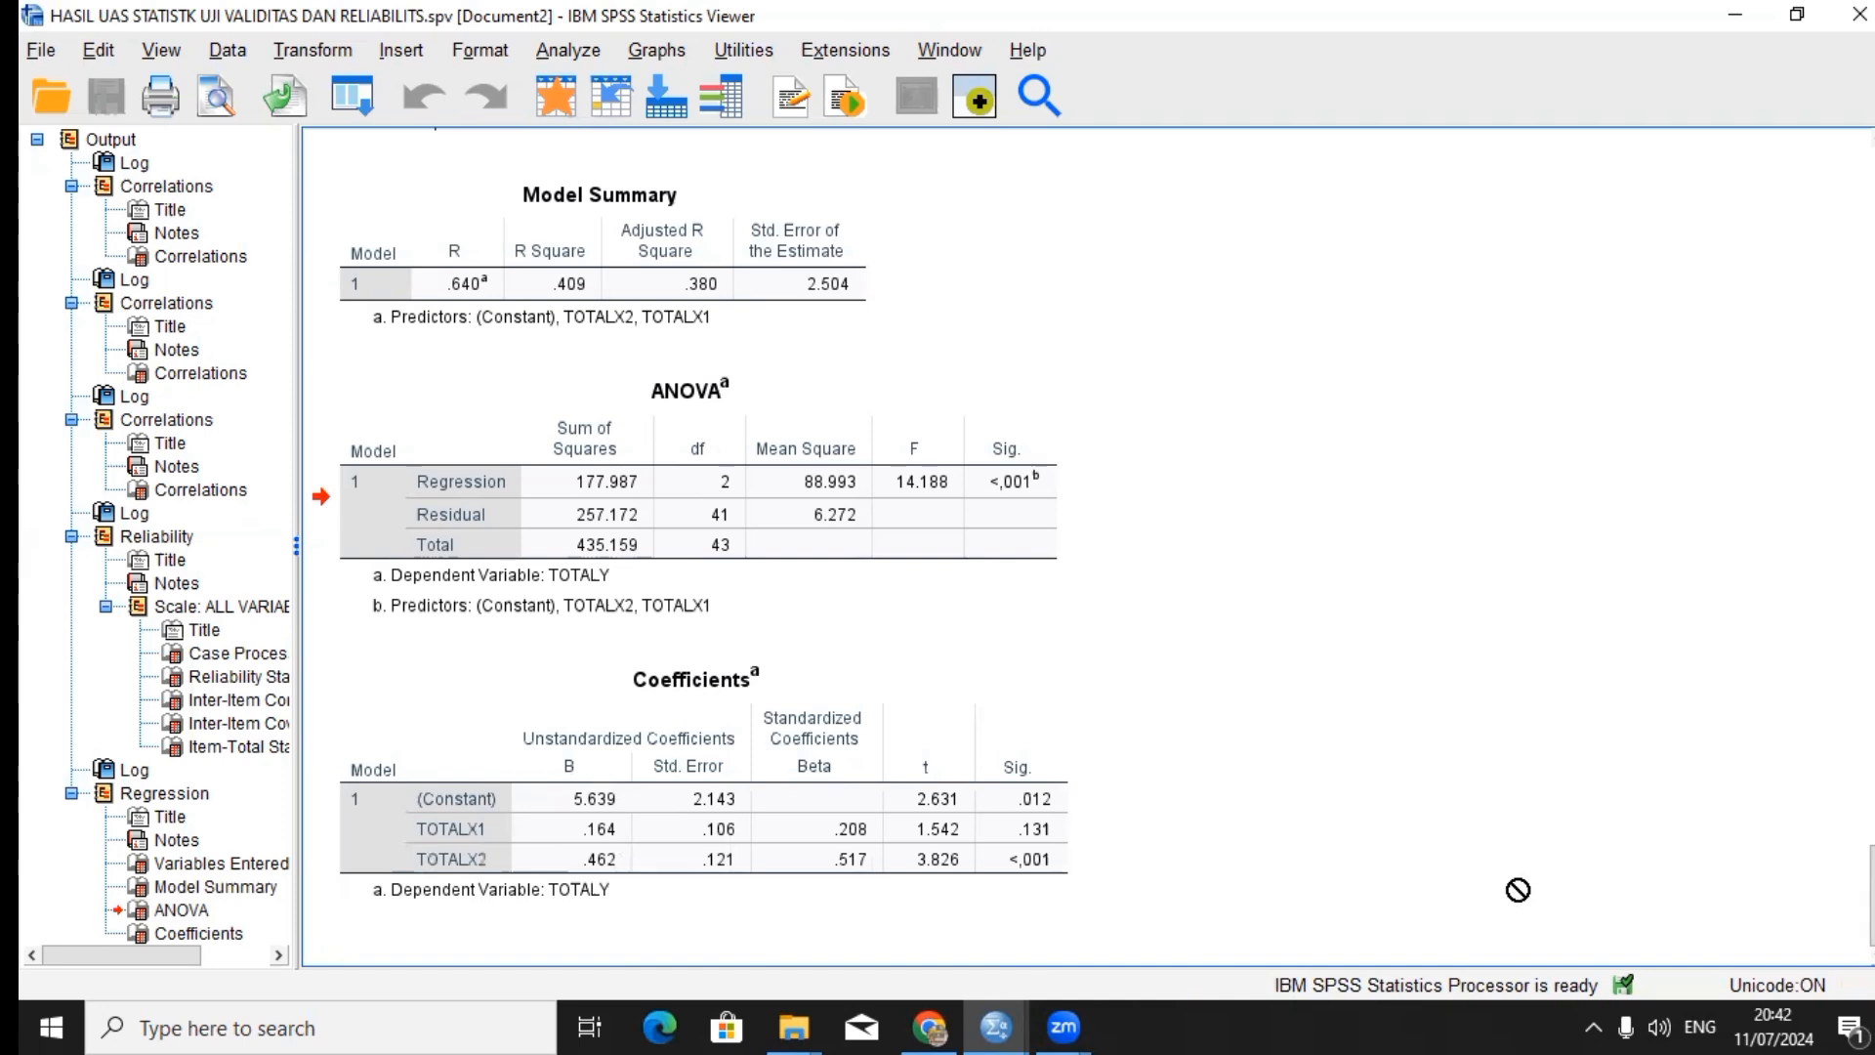
{"action": "left_click", "coordinate": [914, 809]}
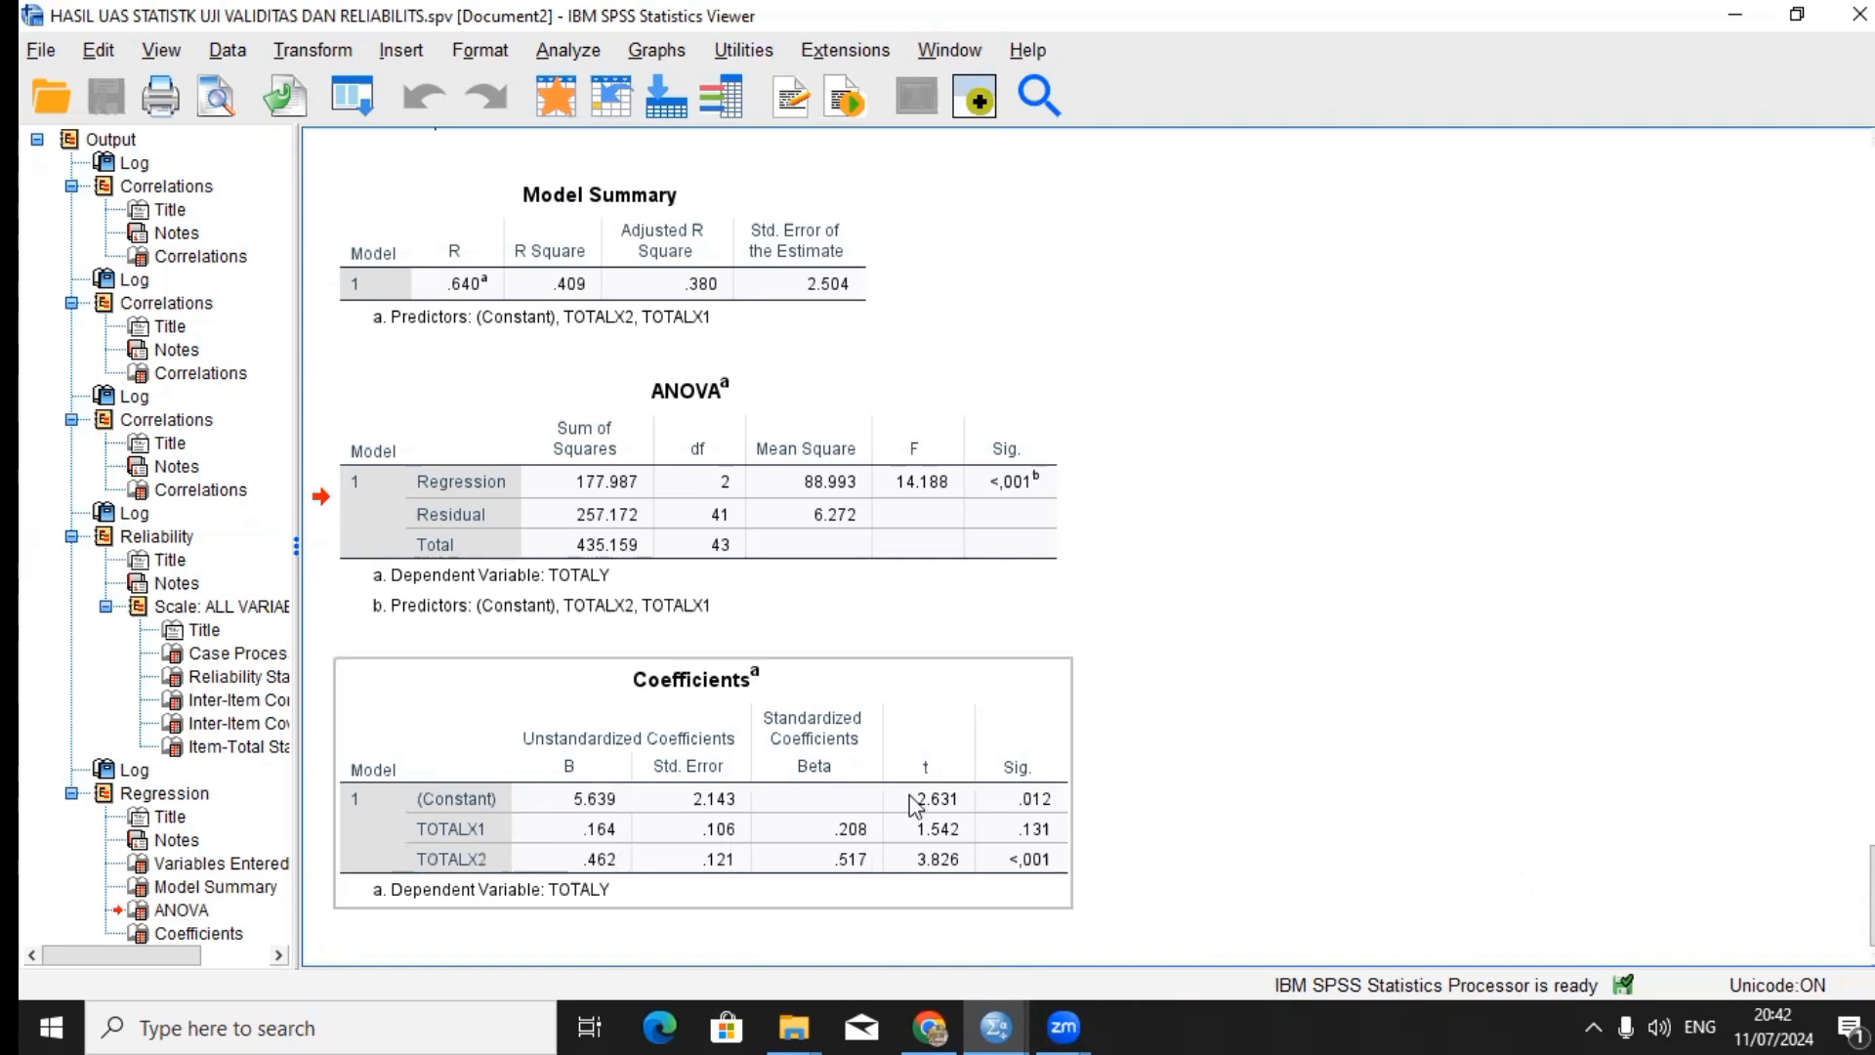